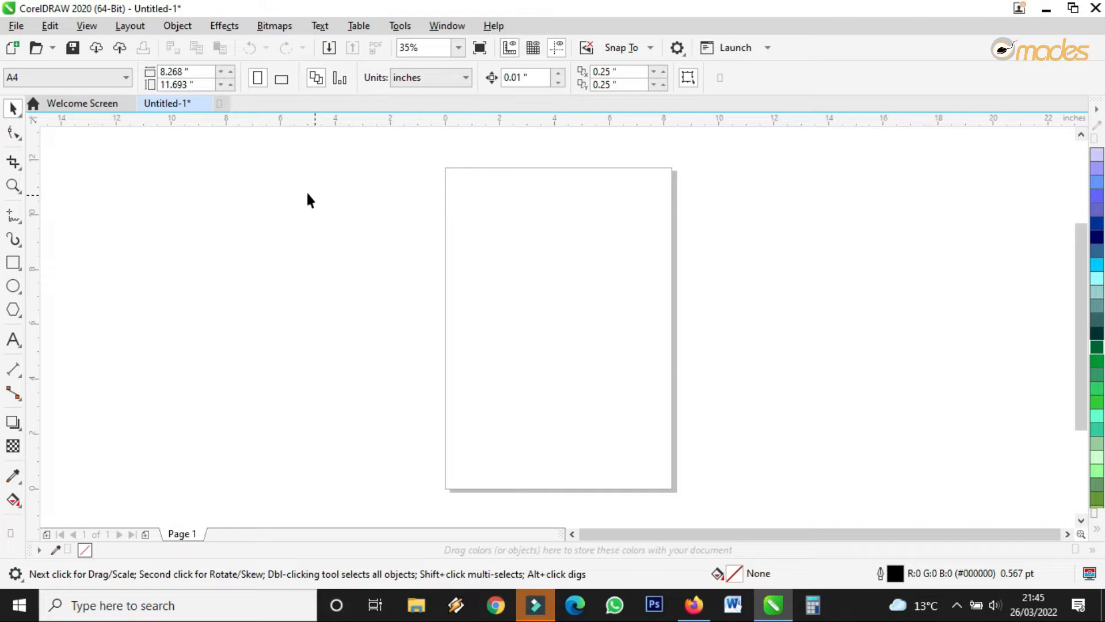
Switch the A4 page to landscape (11.693 x 8.268 in) and zoom until it fills the view.
{"action": "left_click", "coordinate": [279, 82]}
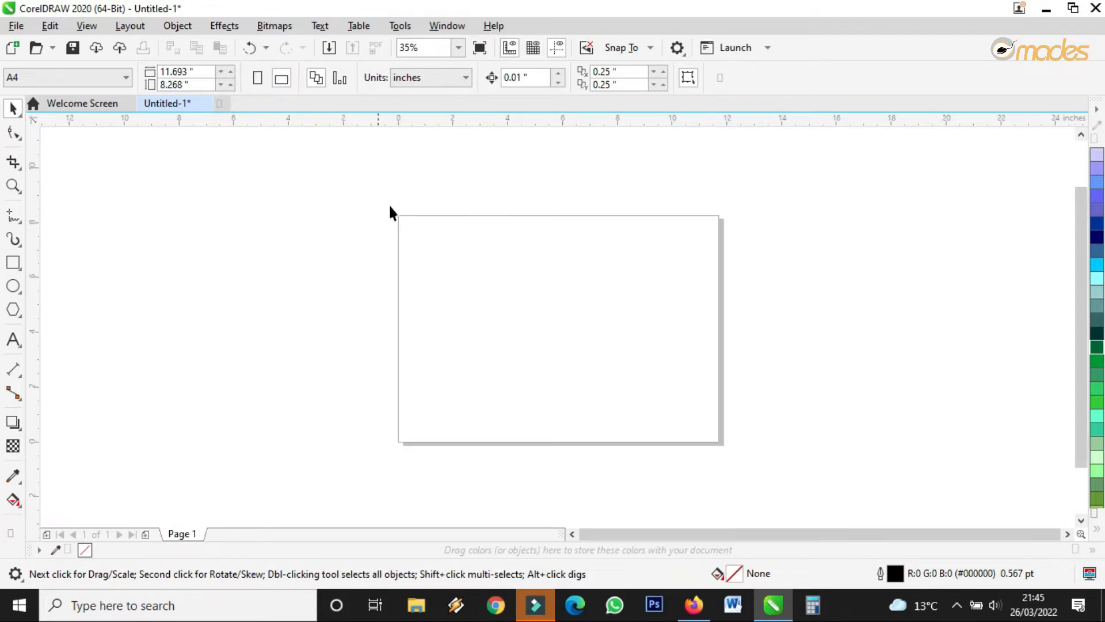
{"action": "left_click", "coordinate": [12, 185]}
{"action": "left_click_drag", "start_coordinate": [356, 193], "coordinate": [775, 482]}
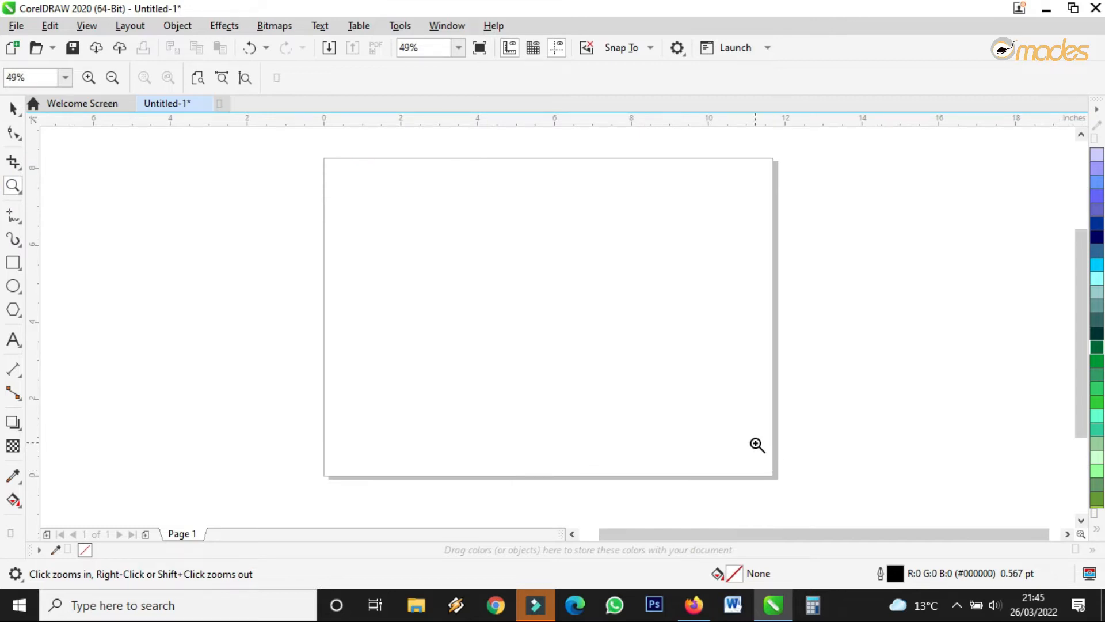
{"action": "left_click_drag", "start_coordinate": [290, 145], "coordinate": [871, 501]}
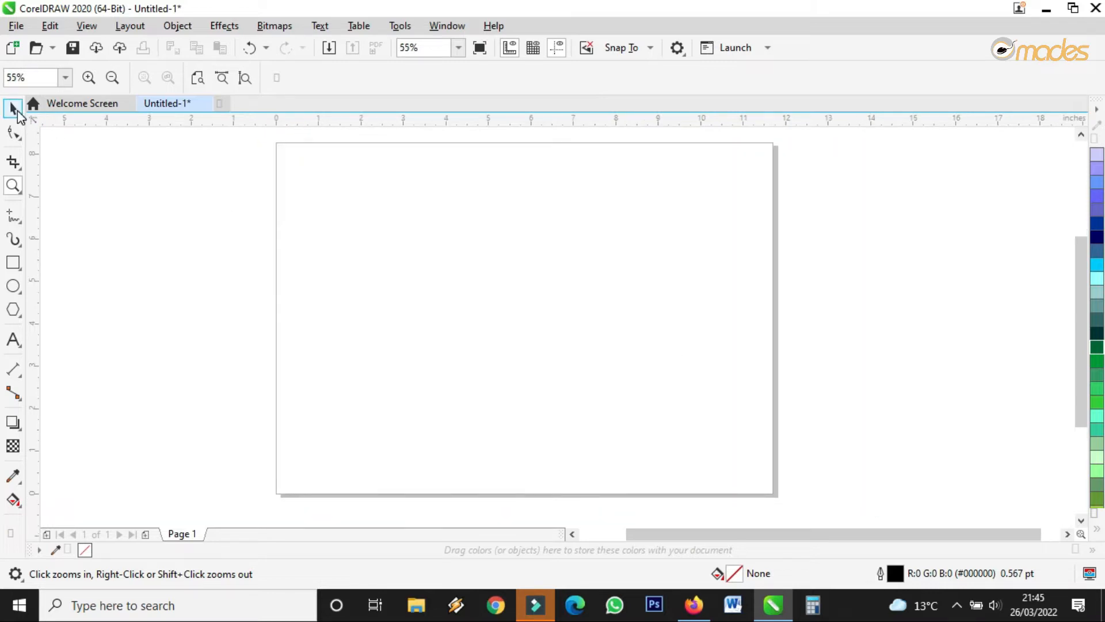
{"action": "left_click", "coordinate": [13, 108]}
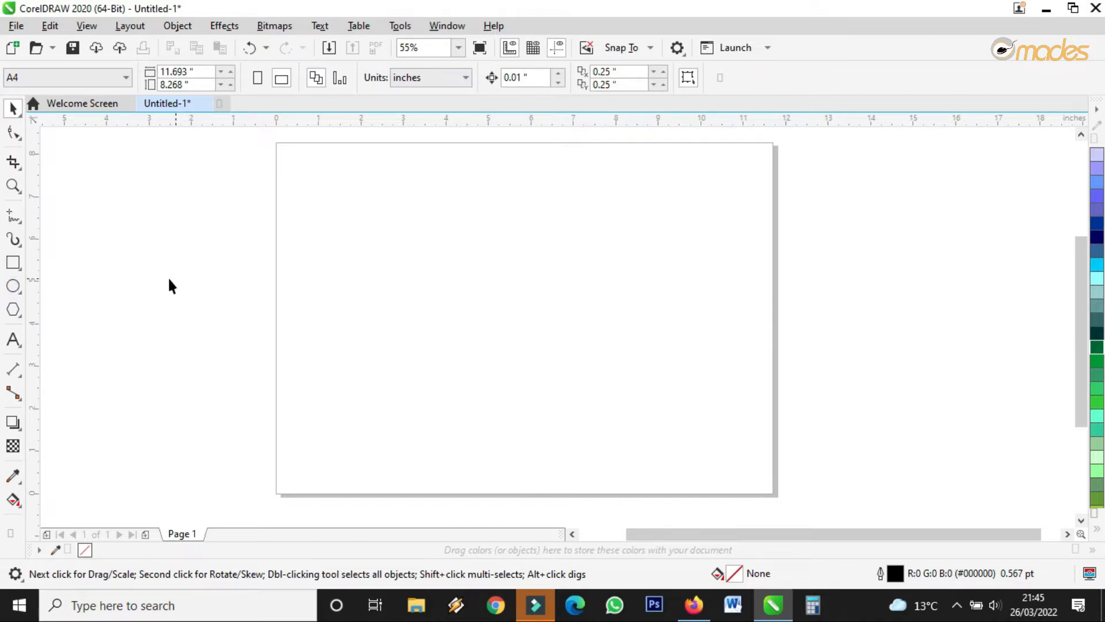
{"action": "left_click", "coordinate": [13, 286]}
Draw an ellipse and place an overlapping copy of it to the right.
{"action": "left_click", "coordinate": [36, 286]}
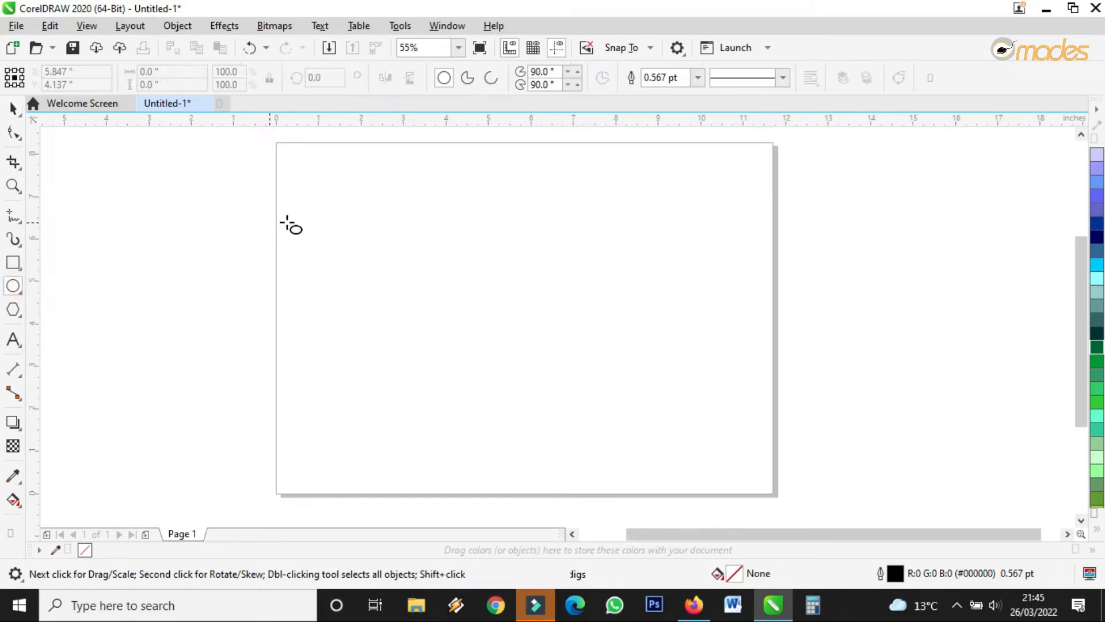
{"action": "left_click_drag", "start_coordinate": [400, 249], "coordinate": [497, 361]}
{"action": "scroll", "coordinate": [492, 287], "scroll_direction": "up", "scroll_amount": 3}
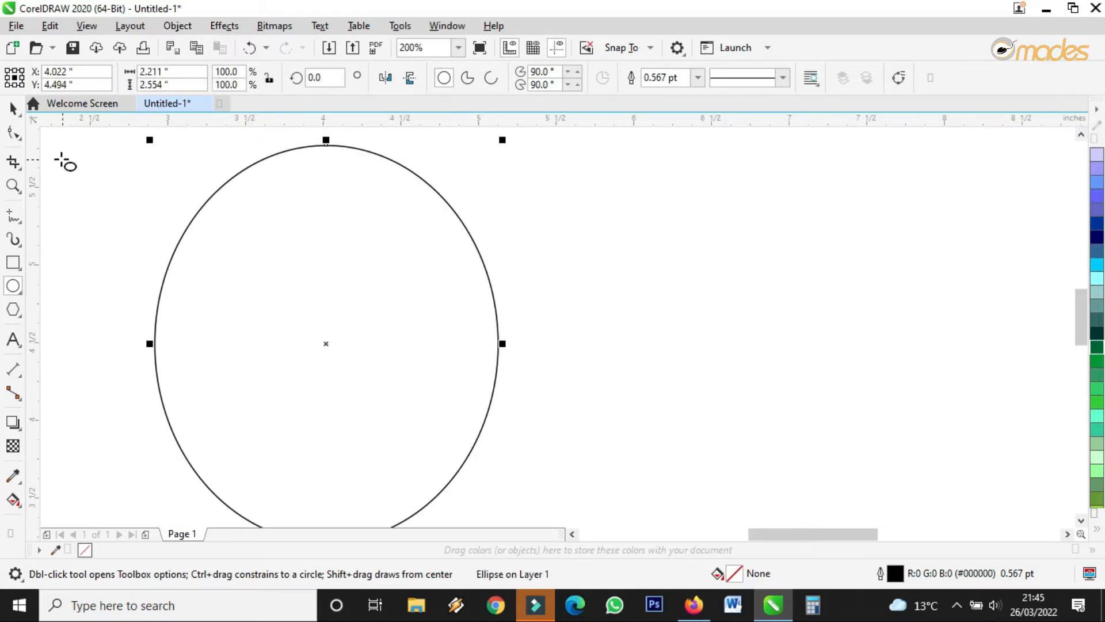
{"action": "left_click", "coordinate": [15, 108]}
{"action": "scroll", "coordinate": [199, 277], "scroll_direction": "down", "scroll_amount": 3}
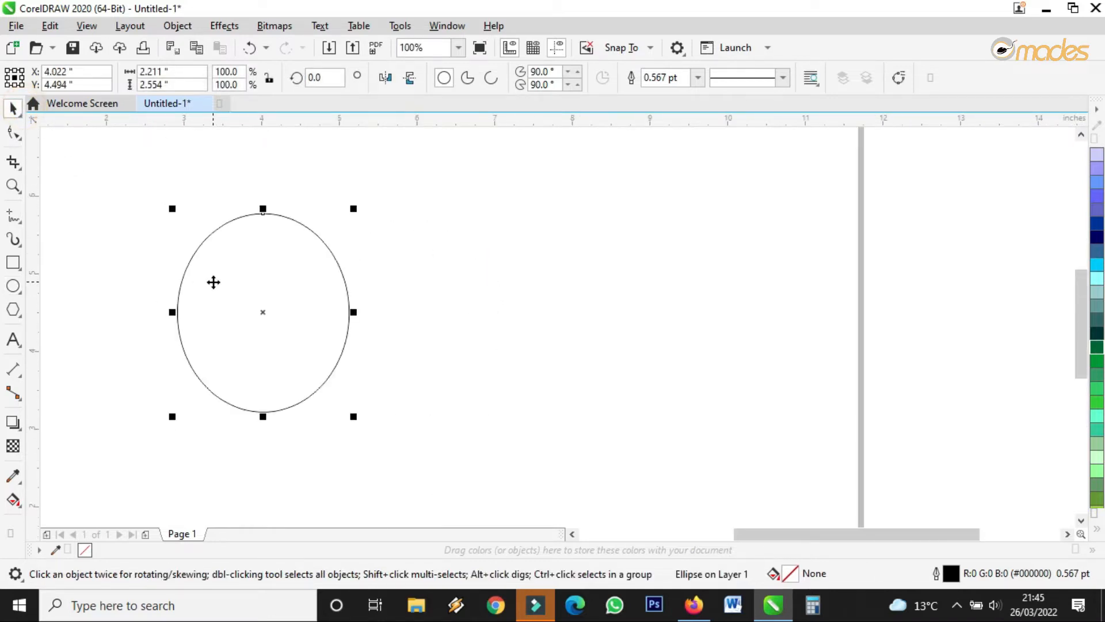
{"action": "left_click", "coordinate": [210, 281]}
{"action": "left_click_drag", "start_coordinate": [211, 283], "coordinate": [308, 290]}
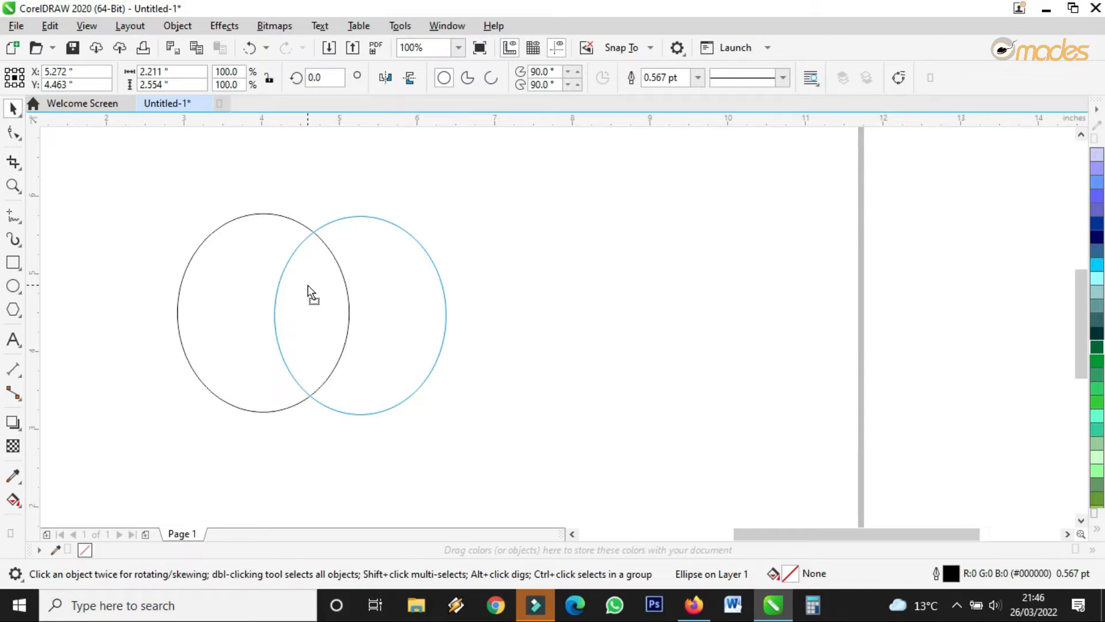
Smart Fill the overlap of the two ellipses to make a yellow C:14 M:8 Y:75 K:8 lens.
{"action": "left_click", "coordinate": [308, 287]}
{"action": "left_click", "coordinate": [19, 504]}
{"action": "left_click", "coordinate": [66, 521]}
{"action": "left_click", "coordinate": [323, 294]}
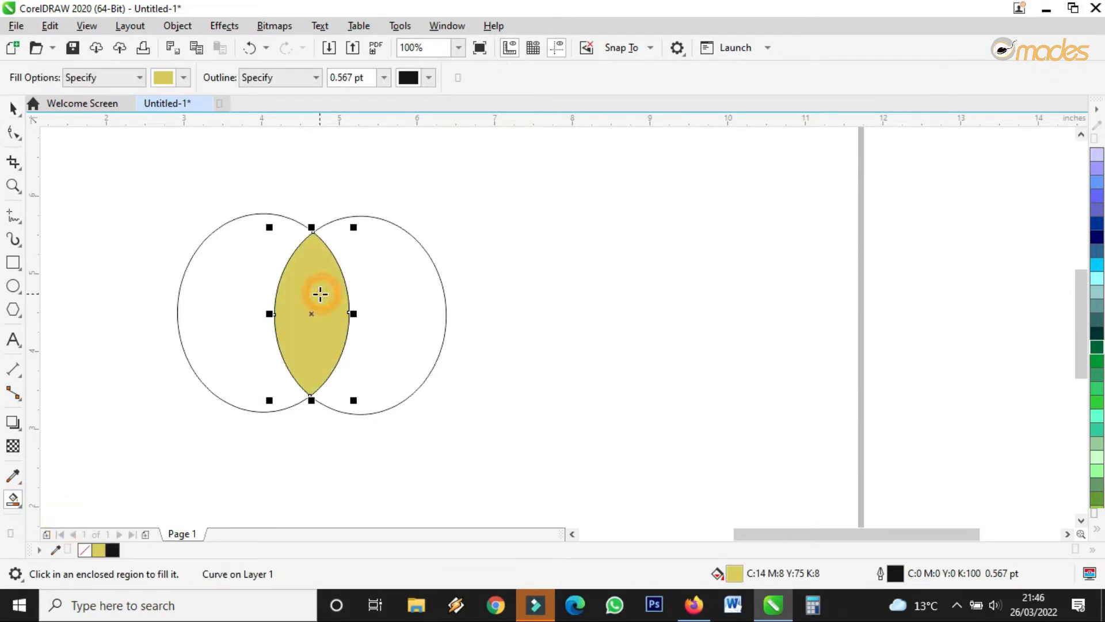
Delete both ellipses so only the yellow lens shape remains.
{"action": "left_click", "coordinate": [13, 108]}
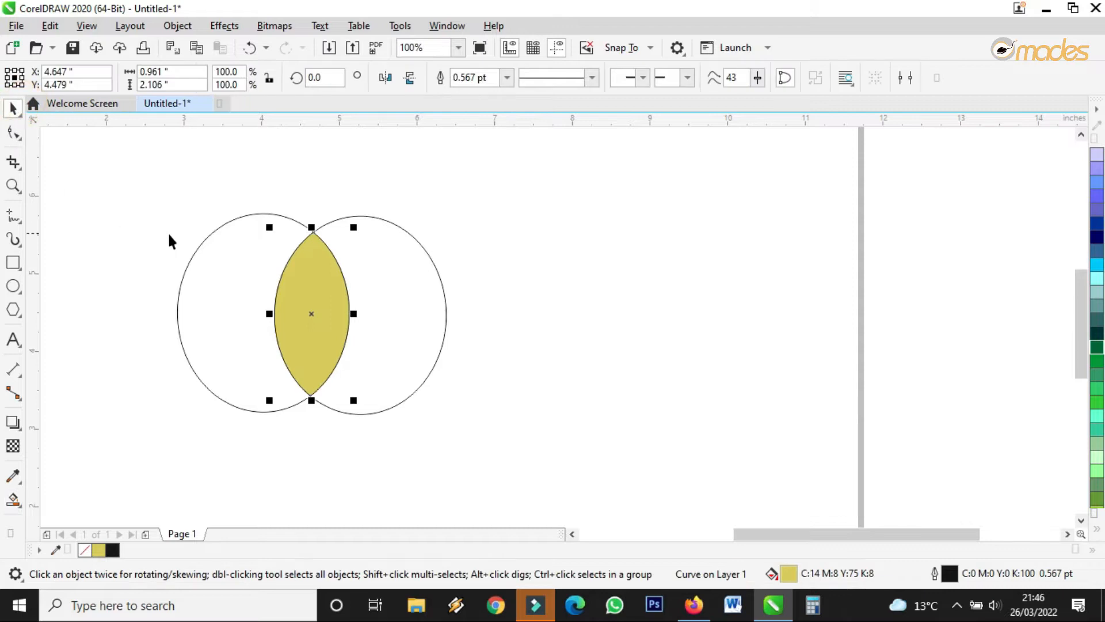
{"action": "left_click", "coordinate": [244, 242]}
{"action": "key", "text": "Delete"}
{"action": "left_click", "coordinate": [401, 255]}
{"action": "key", "text": "Delete"}
{"action": "left_click", "coordinate": [311, 287]}
{"action": "scroll", "coordinate": [311, 286], "scroll_direction": "up", "scroll_amount": 1}
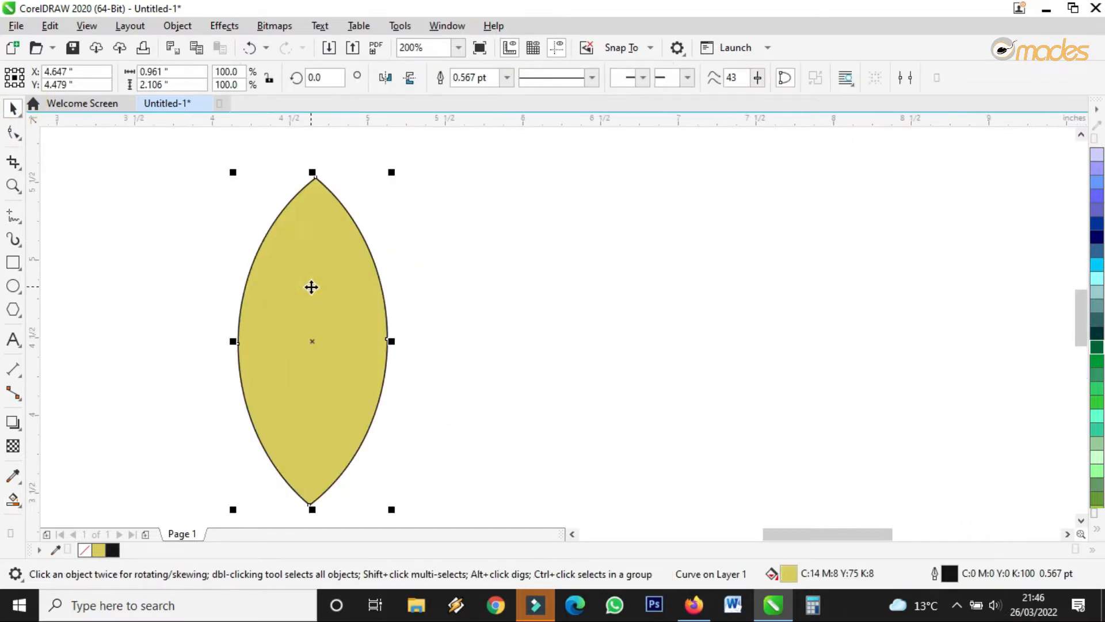
Draw a straight vertical line from the lens's top tip to below its bottom tip.
{"action": "left_click", "coordinate": [13, 216]}
{"action": "left_click", "coordinate": [316, 149]}
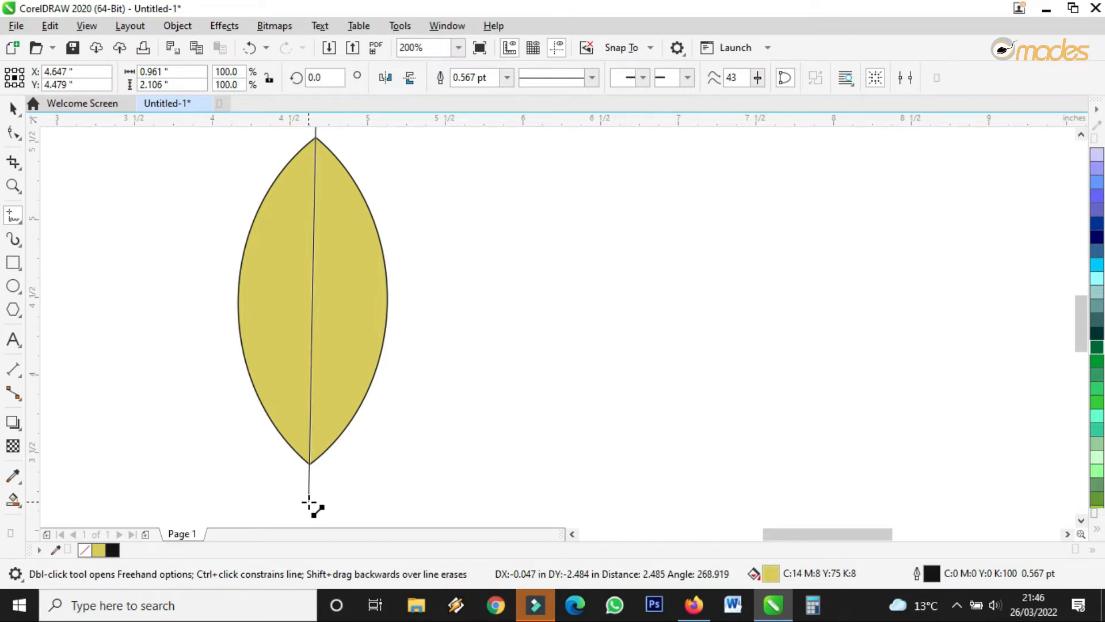
{"action": "left_click", "coordinate": [310, 505]}
{"action": "scroll", "coordinate": [320, 483], "scroll_direction": "down", "scroll_amount": 1}
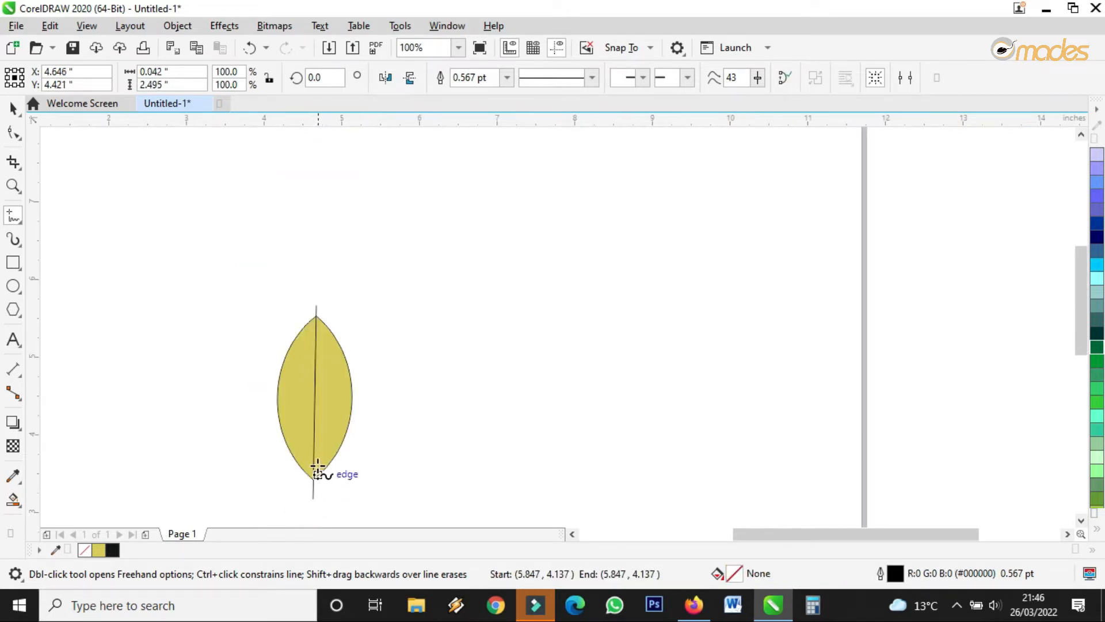
{"action": "scroll", "coordinate": [306, 336], "scroll_direction": "up", "scroll_amount": 3}
{"action": "scroll", "coordinate": [312, 322], "scroll_direction": "down", "scroll_amount": 1}
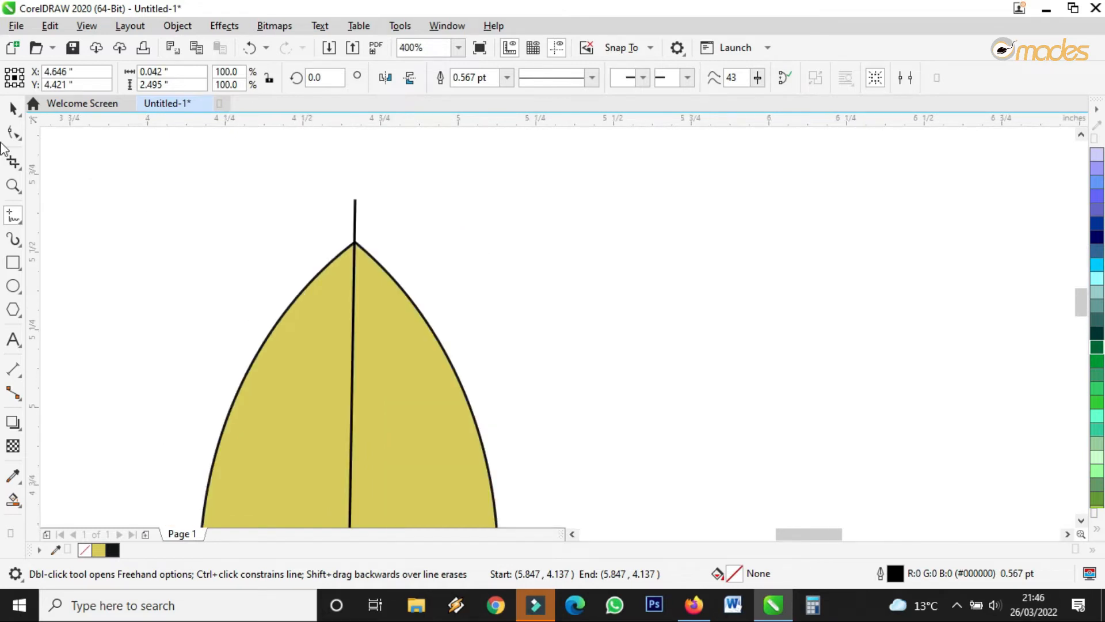
Nudge the line's top node into line with the lens tip.
{"action": "left_click", "coordinate": [12, 107]}
{"action": "left_click", "coordinate": [13, 133]}
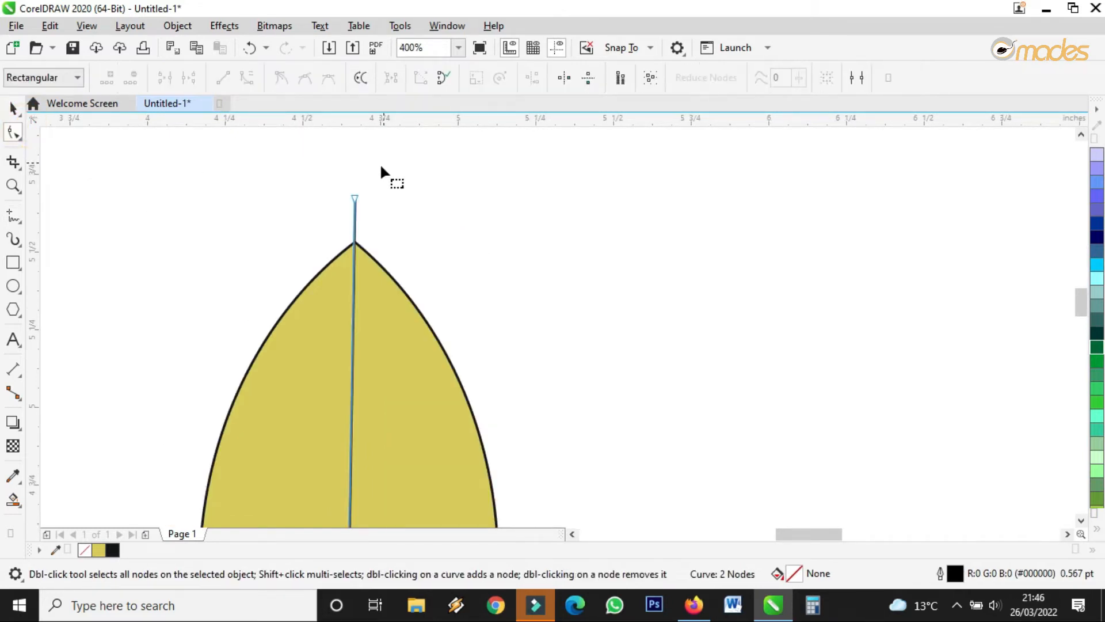
{"action": "scroll", "coordinate": [378, 225], "scroll_direction": "up", "scroll_amount": 3}
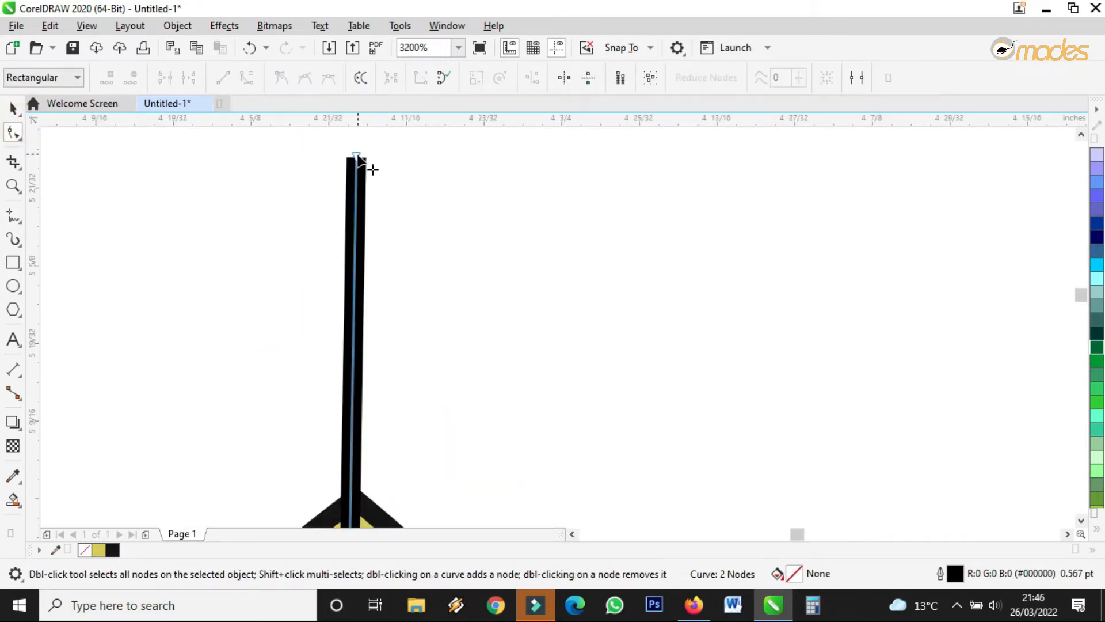
{"action": "left_click", "coordinate": [360, 157]}
{"action": "left_click_drag", "start_coordinate": [364, 160], "coordinate": [381, 169]}
{"action": "scroll", "coordinate": [381, 169], "scroll_direction": "down", "scroll_amount": 4}
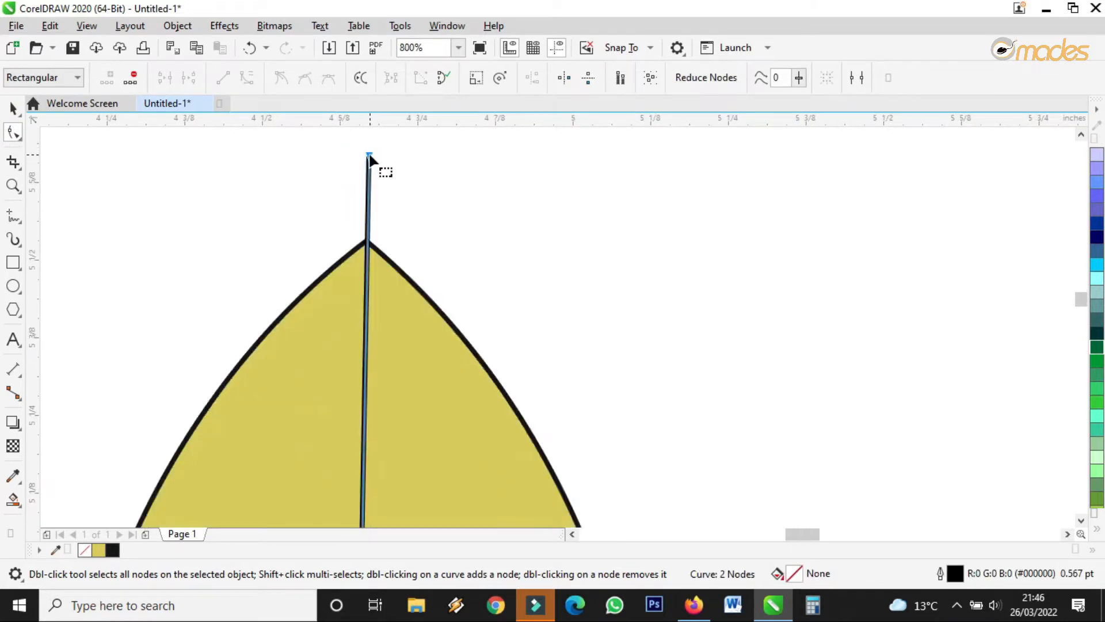
{"action": "left_click", "coordinate": [14, 109]}
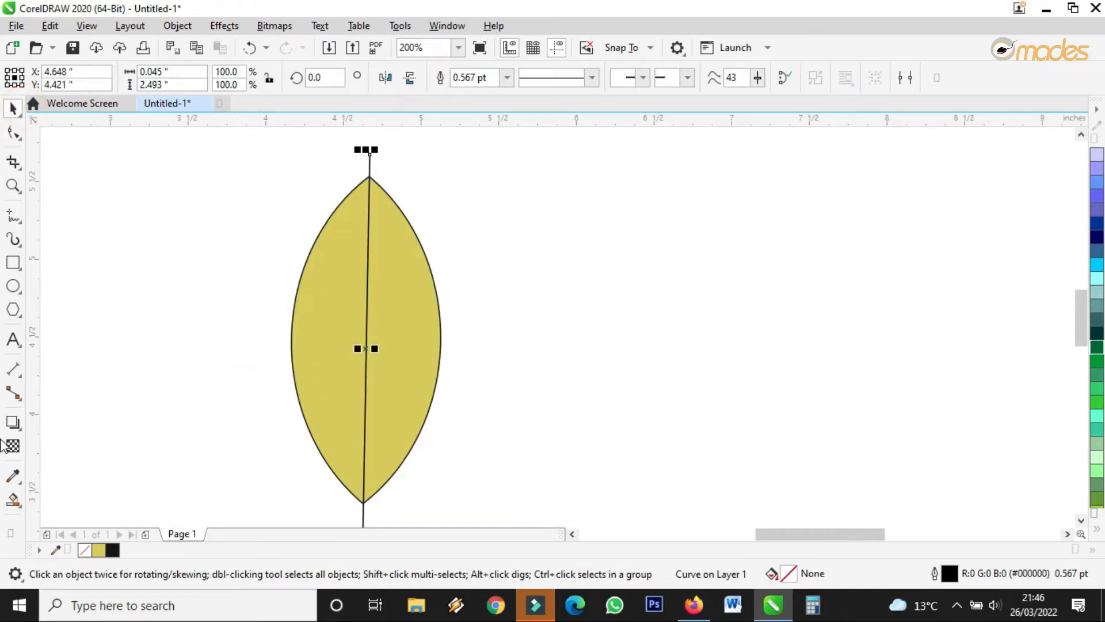
{"action": "left_click", "coordinate": [20, 505]}
Smart Fill each leaf half, colouring the left half black and the right half green #33CC66.
{"action": "left_click", "coordinate": [38, 517]}
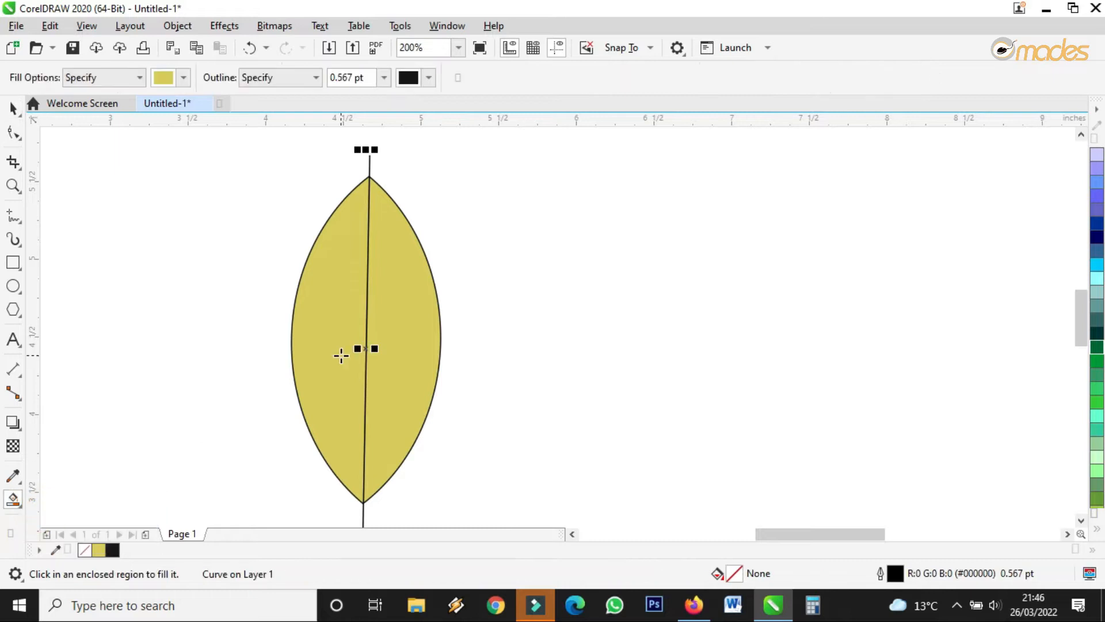
{"action": "left_click", "coordinate": [324, 307]}
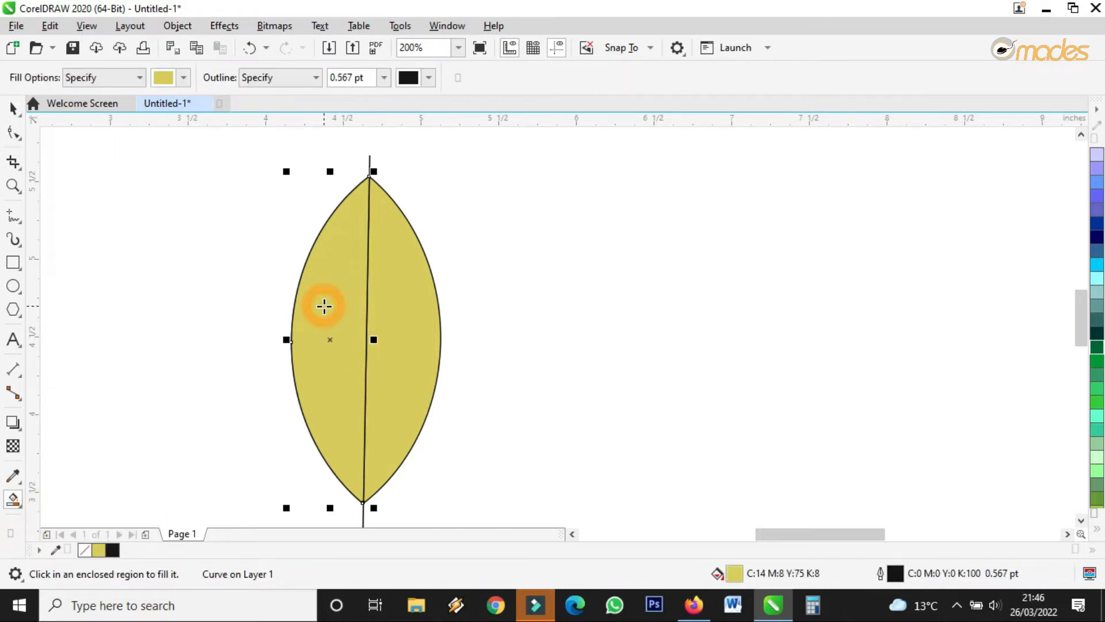
{"action": "left_click", "coordinate": [421, 297]}
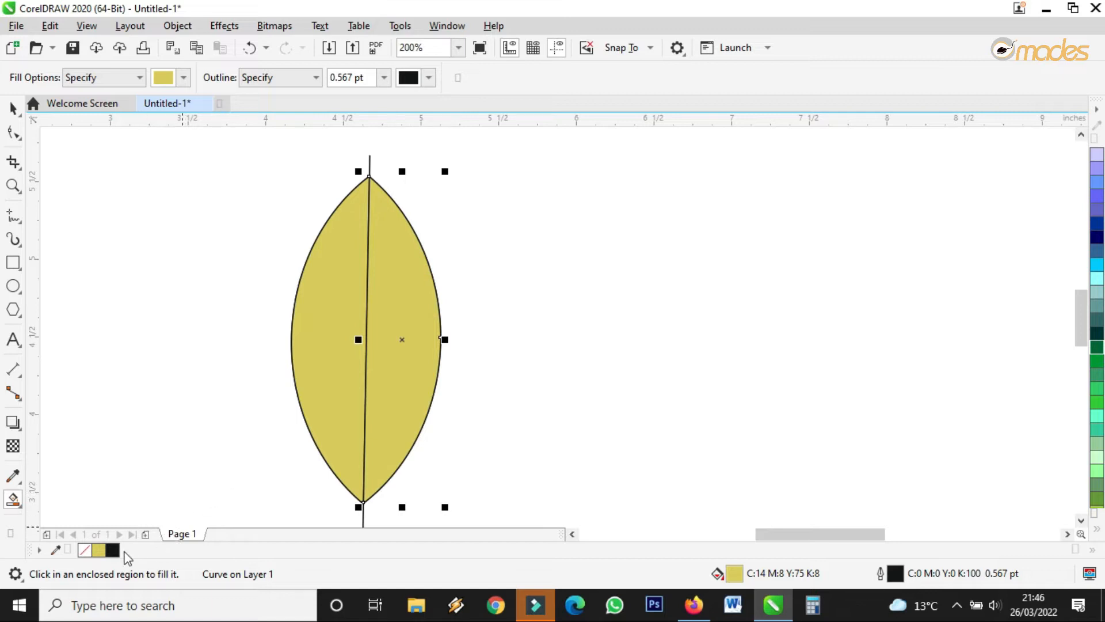
{"action": "left_click_drag", "start_coordinate": [114, 552], "coordinate": [339, 354]}
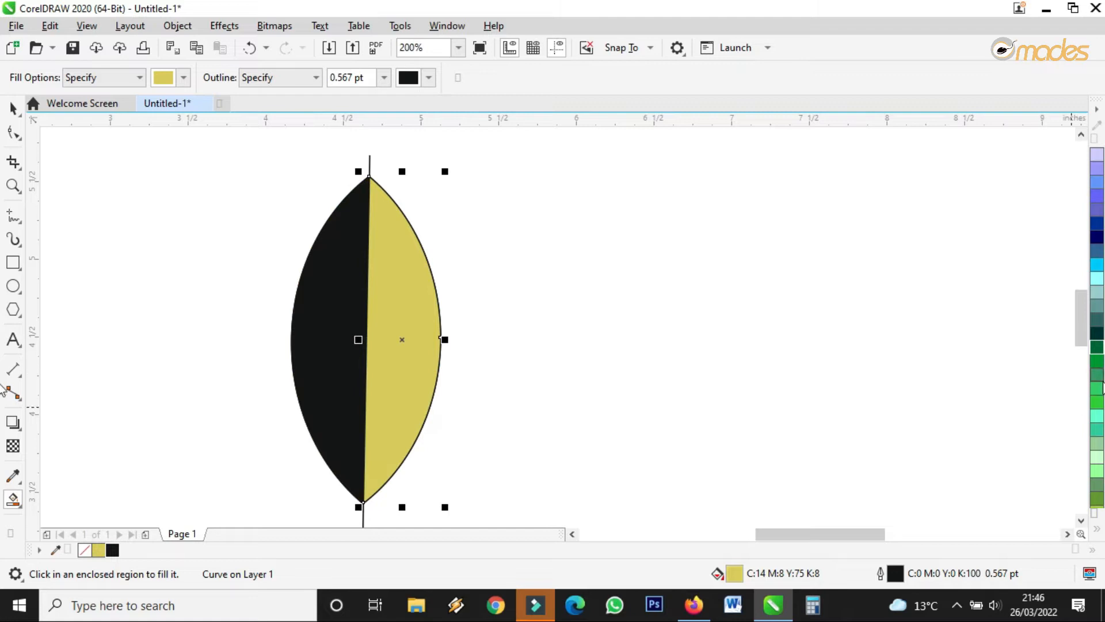
{"action": "left_click_drag", "start_coordinate": [1095, 387], "coordinate": [428, 331]}
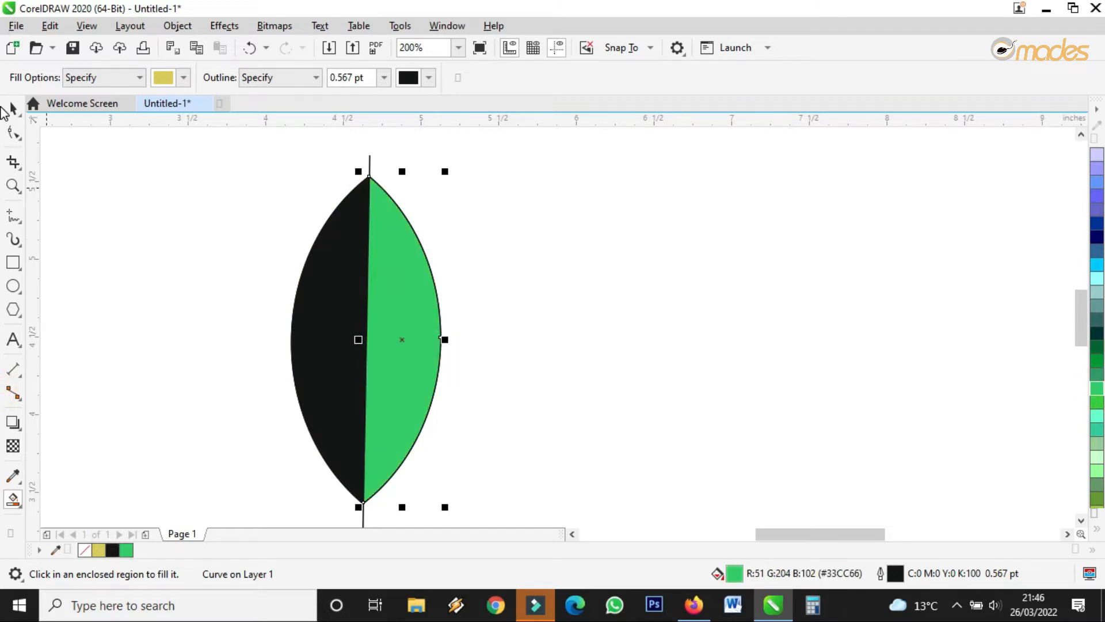
{"action": "left_click", "coordinate": [13, 108]}
{"action": "left_click", "coordinate": [17, 502]}
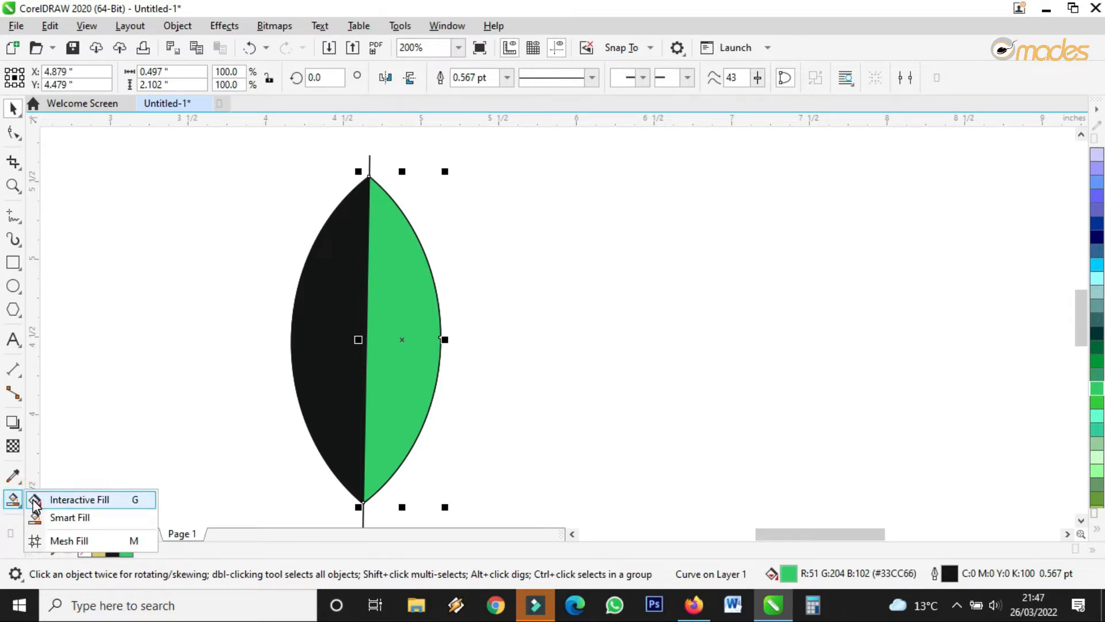
Give the leaf's right half a fountain fill from Avocado Green at the base to bright green at the tip.
{"action": "left_click", "coordinate": [35, 508]}
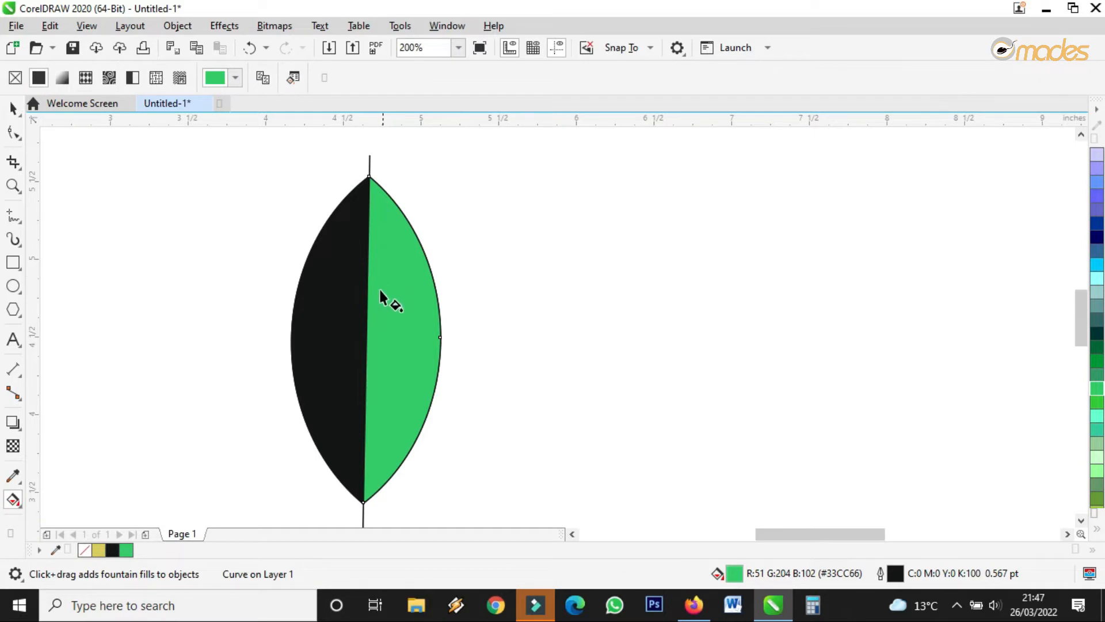
{"action": "left_click_drag", "start_coordinate": [327, 350], "coordinate": [435, 246]}
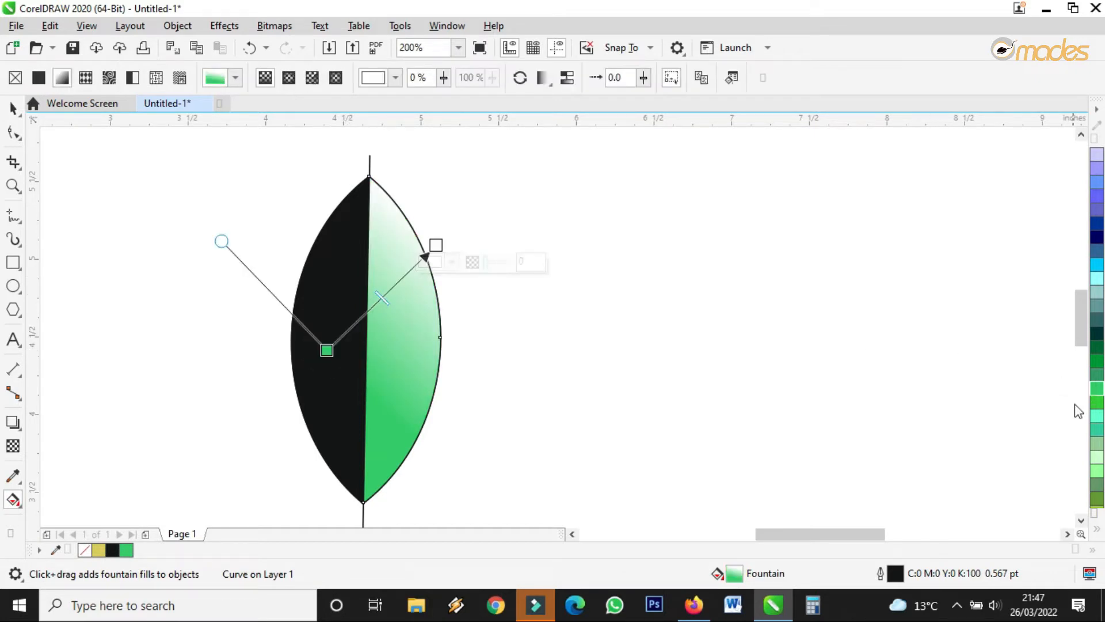
{"action": "left_click", "coordinate": [1097, 530]}
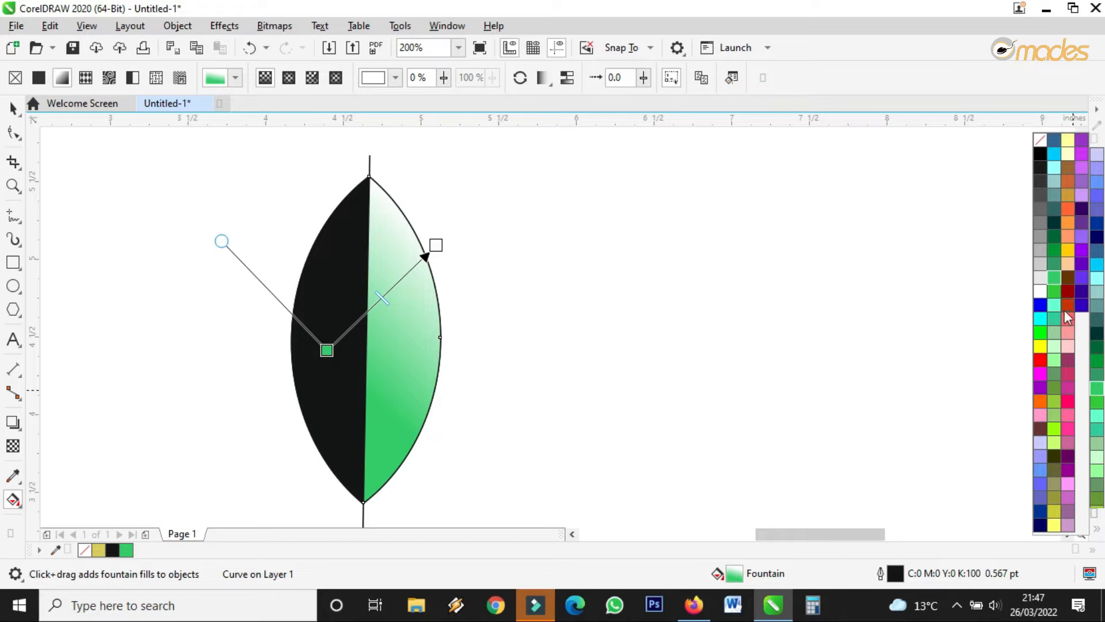
{"action": "left_click_drag", "start_coordinate": [1042, 335], "coordinate": [439, 254]}
{"action": "left_click_drag", "start_coordinate": [328, 348], "coordinate": [376, 455]}
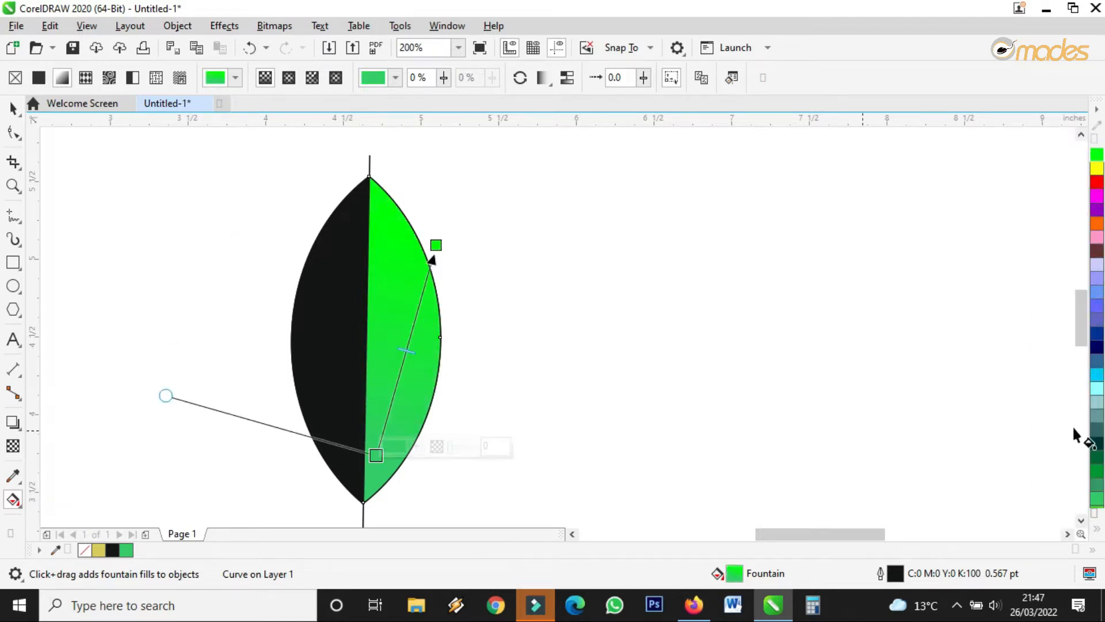
{"action": "left_click", "coordinate": [1096, 527]}
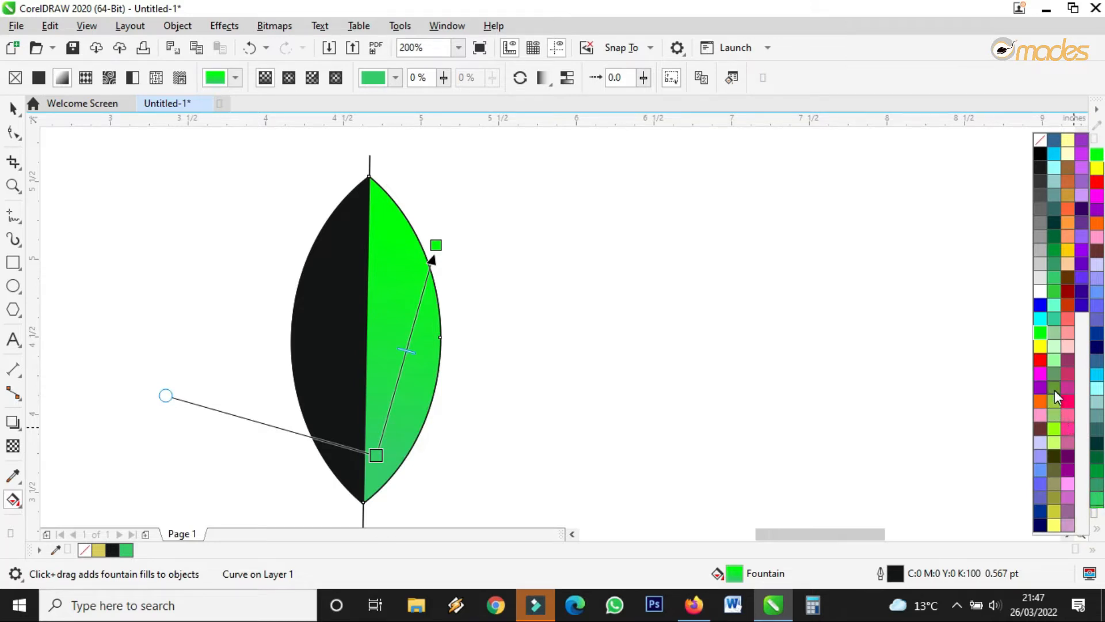
{"action": "left_click_drag", "start_coordinate": [1054, 389], "coordinate": [372, 455]}
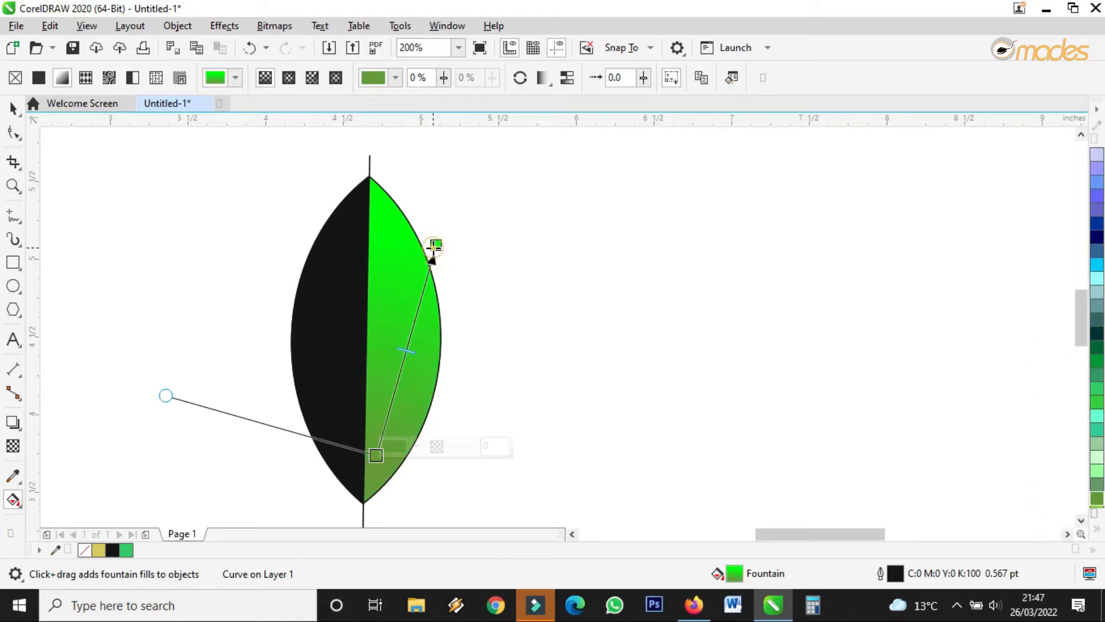
{"action": "left_click_drag", "start_coordinate": [435, 245], "coordinate": [434, 194]}
{"action": "left_click_drag", "start_coordinate": [375, 455], "coordinate": [400, 431]}
{"action": "left_click_drag", "start_coordinate": [435, 194], "coordinate": [441, 199]}
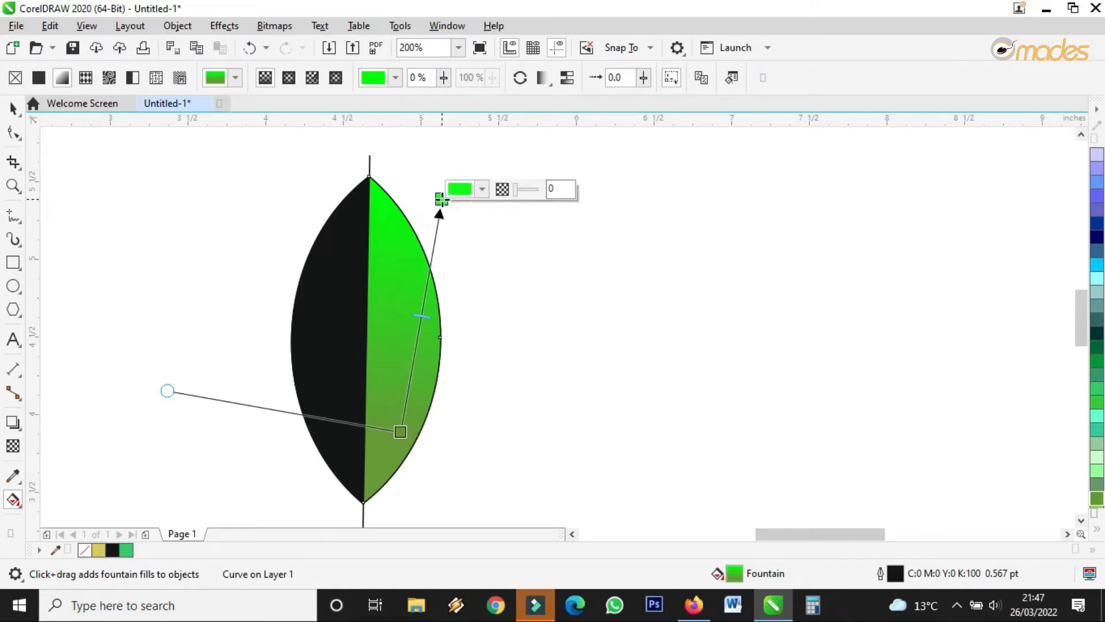
Delete the vertical stem line running through the leaf.
{"action": "left_click", "coordinate": [13, 107]}
{"action": "scroll", "coordinate": [486, 183], "scroll_direction": "up", "scroll_amount": 3}
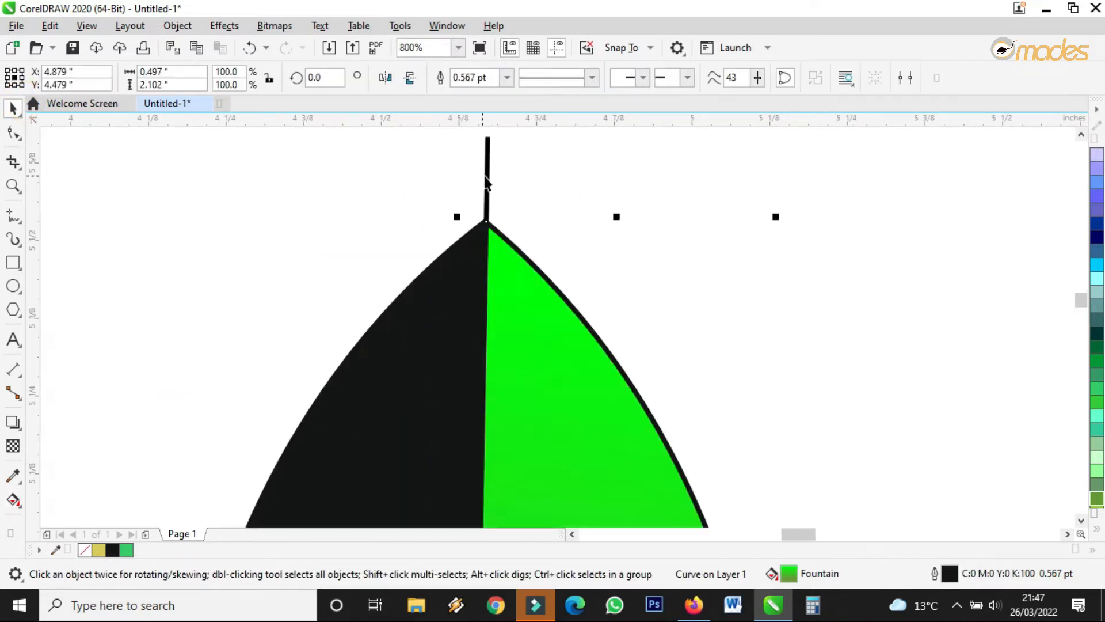
{"action": "left_click", "coordinate": [486, 172]}
{"action": "key", "text": "Delete"}
{"action": "scroll", "coordinate": [441, 237], "scroll_direction": "down", "scroll_amount": 2}
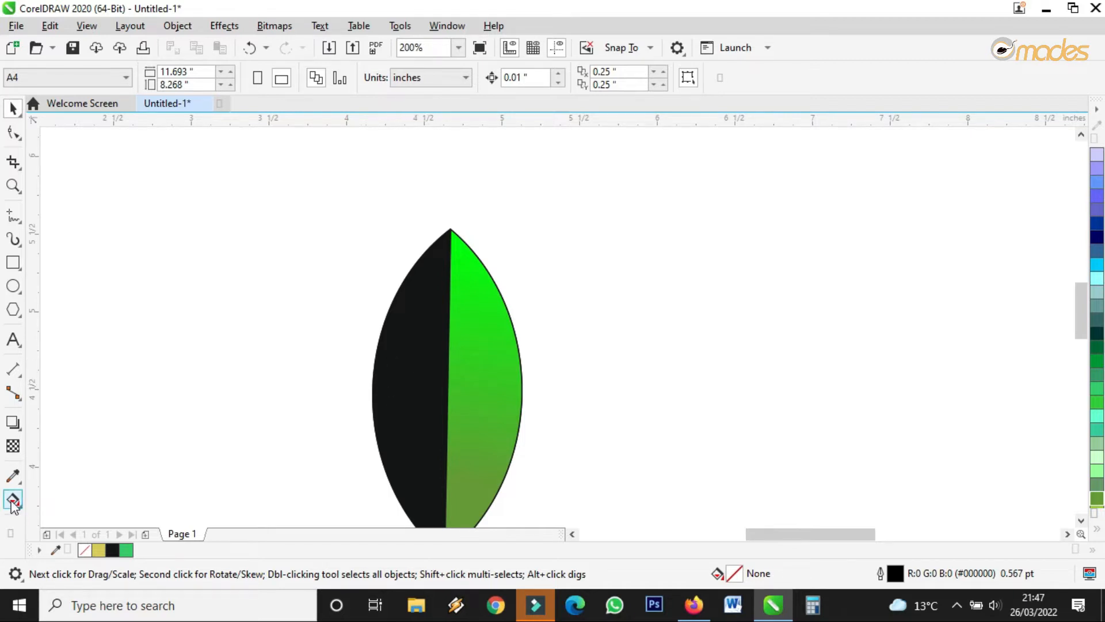
Copy the right half's green gradient onto the black left half of the leaf.
{"action": "left_click", "coordinate": [415, 349]}
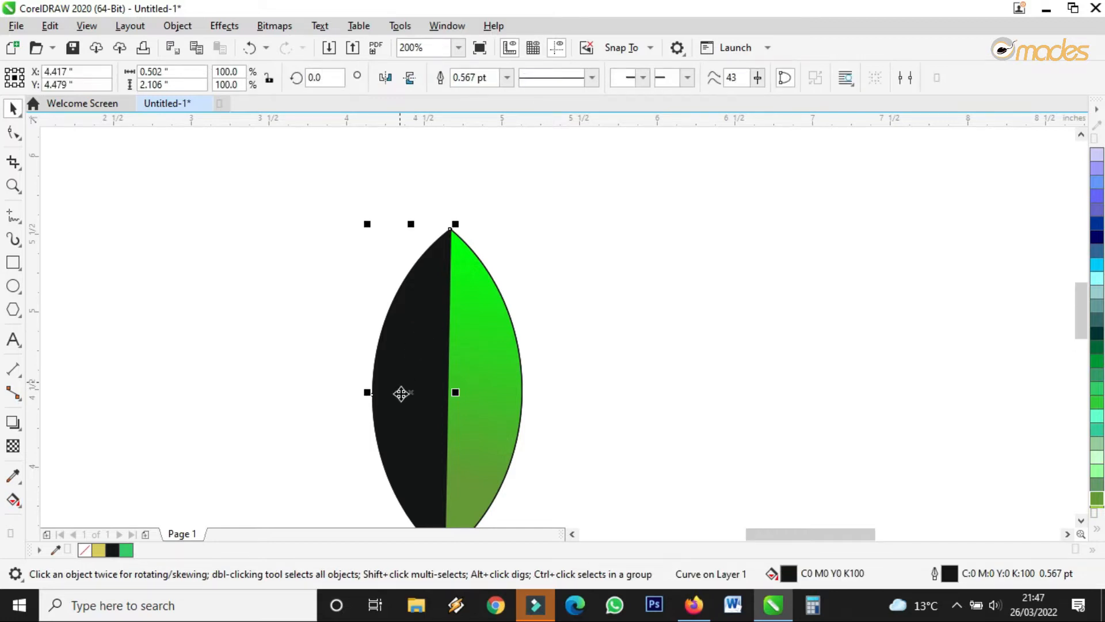
{"action": "left_click", "coordinate": [12, 500]}
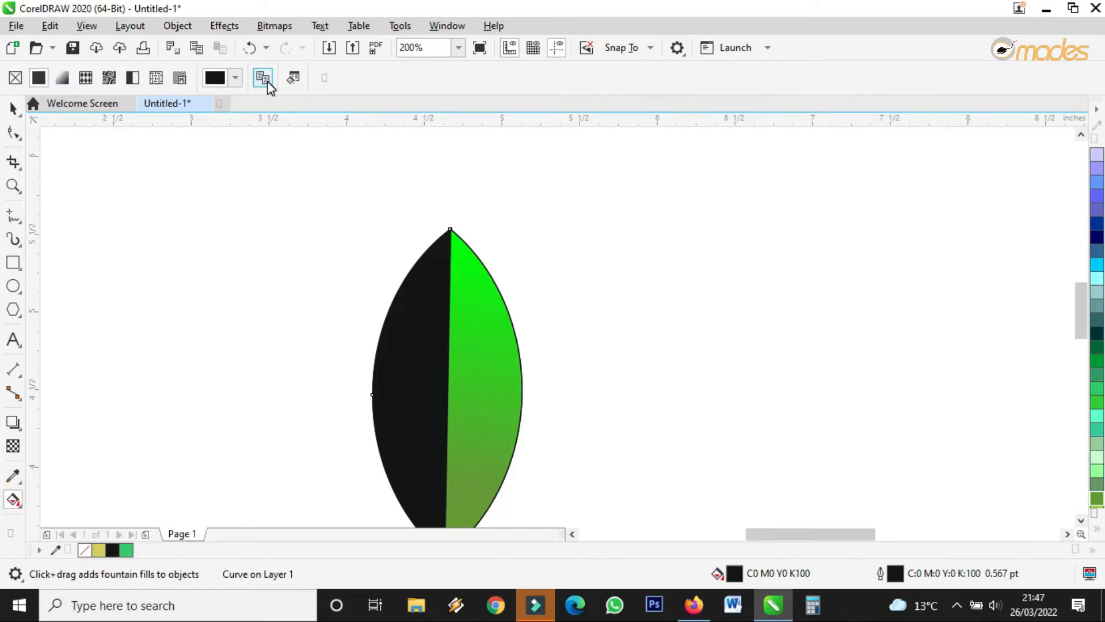
{"action": "left_click", "coordinate": [266, 82]}
{"action": "left_click", "coordinate": [485, 390]}
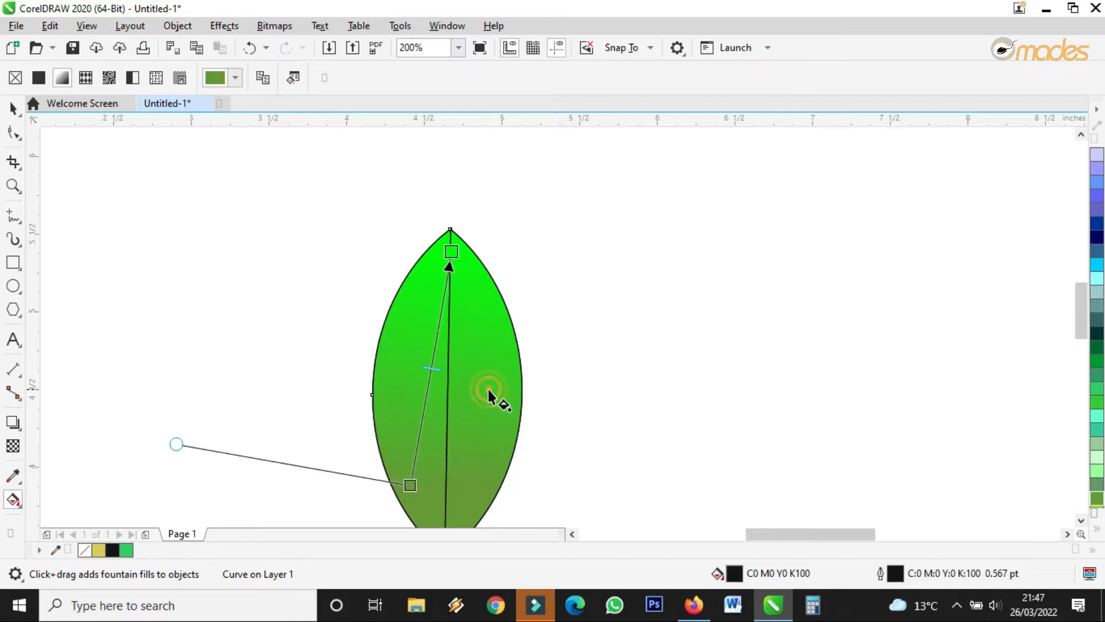
Select all leaf parts and set their outline width to None.
{"action": "left_click", "coordinate": [14, 109]}
{"action": "scroll", "coordinate": [377, 233], "scroll_direction": "down", "scroll_amount": 2}
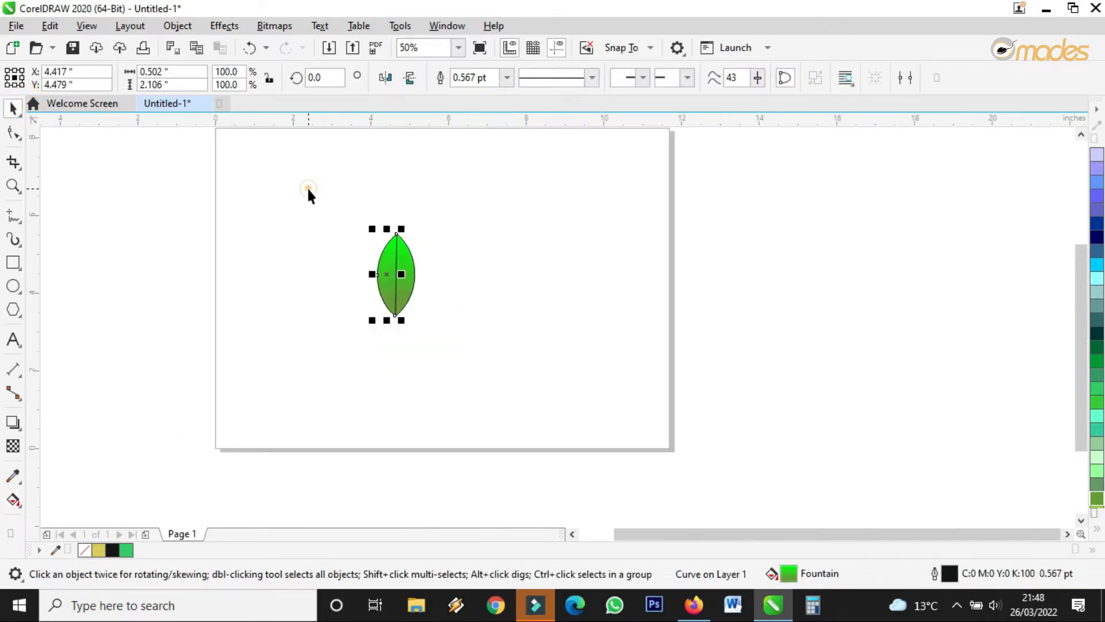
{"action": "left_click_drag", "start_coordinate": [308, 193], "coordinate": [451, 348]}
{"action": "scroll", "coordinate": [383, 251], "scroll_direction": "up", "scroll_amount": 3}
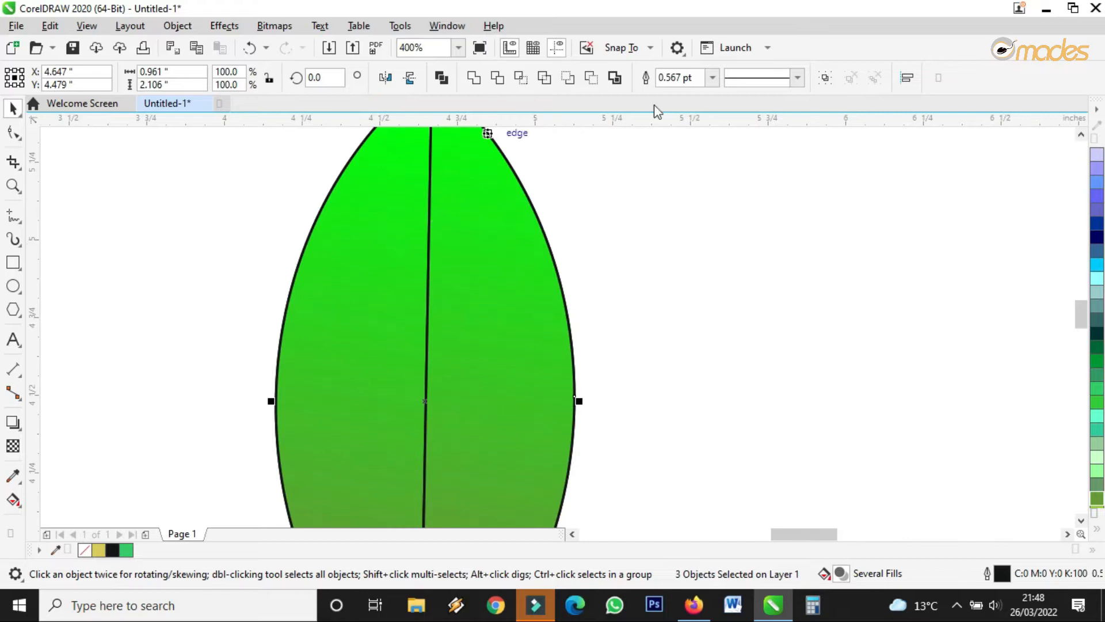
{"action": "scroll", "coordinate": [549, 233], "scroll_direction": "up", "scroll_amount": 3}
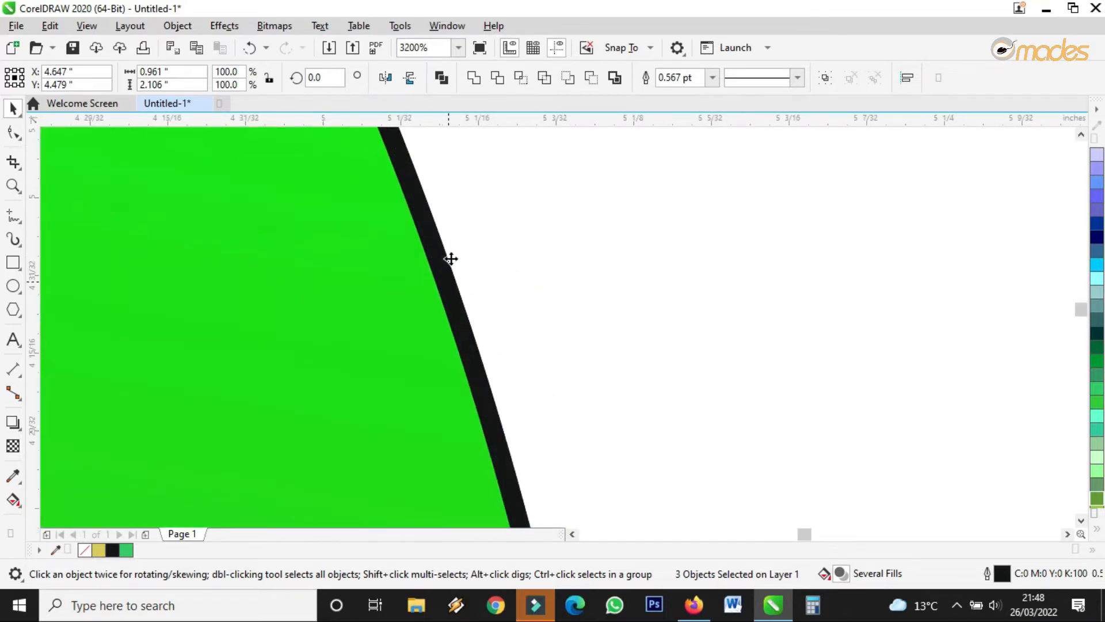
{"action": "left_click", "coordinate": [713, 78]}
{"action": "left_click", "coordinate": [676, 93]}
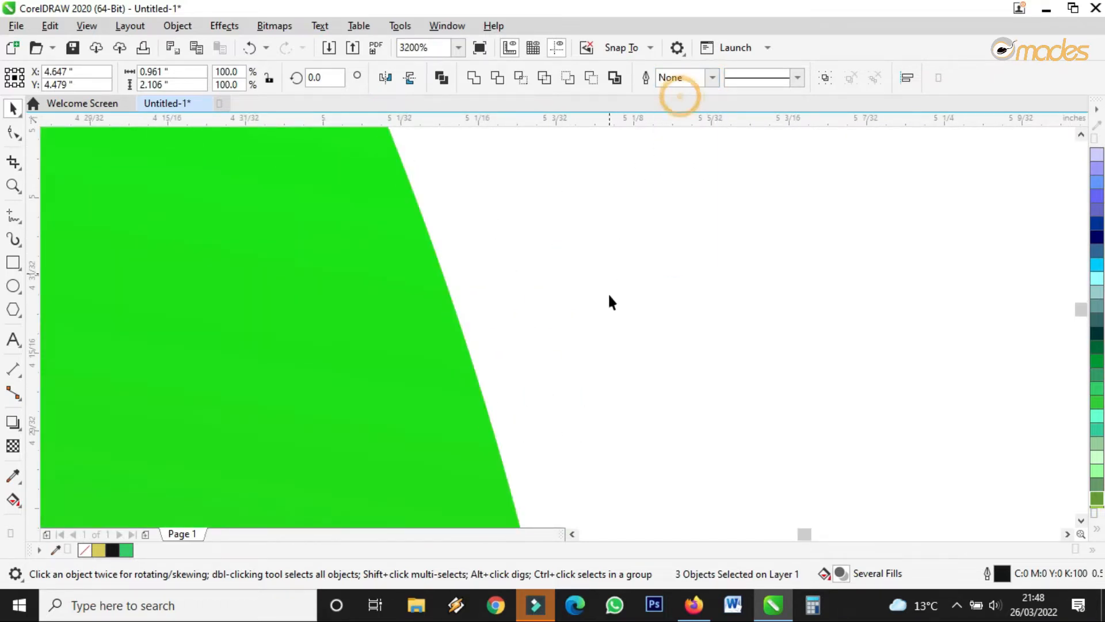
{"action": "scroll", "coordinate": [608, 301], "scroll_direction": "down", "scroll_amount": 4}
{"action": "left_click", "coordinate": [655, 324]}
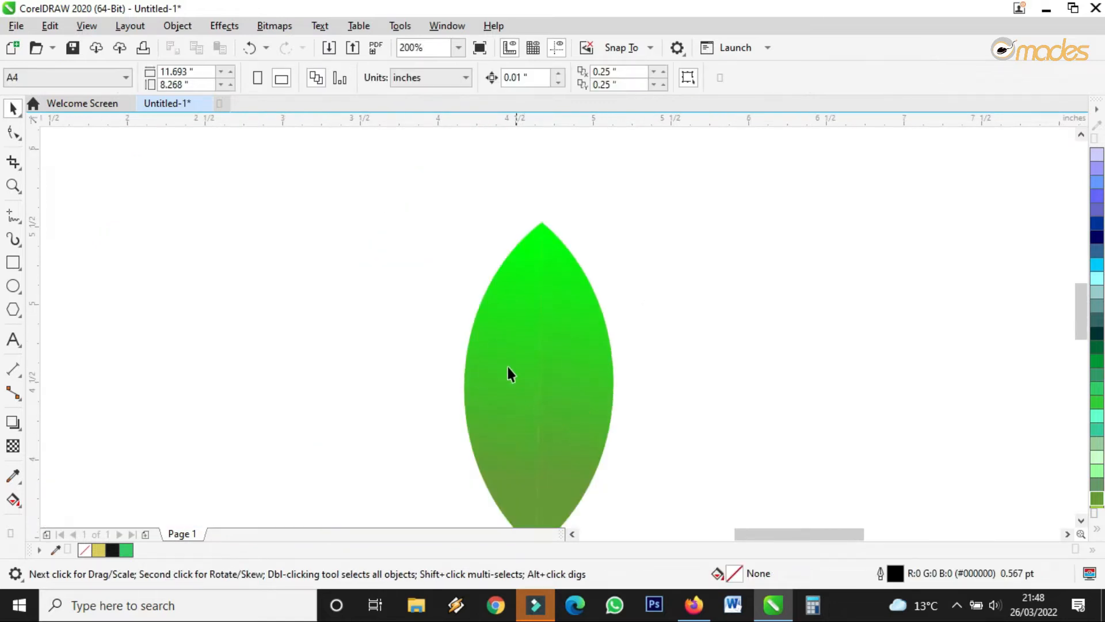
Reposition the leaf gradient's start and end points to rebalance the shading.
{"action": "scroll", "coordinate": [509, 374], "scroll_direction": "down", "scroll_amount": 2}
{"action": "scroll", "coordinate": [525, 375], "scroll_direction": "up", "scroll_amount": 1}
{"action": "scroll", "coordinate": [483, 355], "scroll_direction": "up", "scroll_amount": 2}
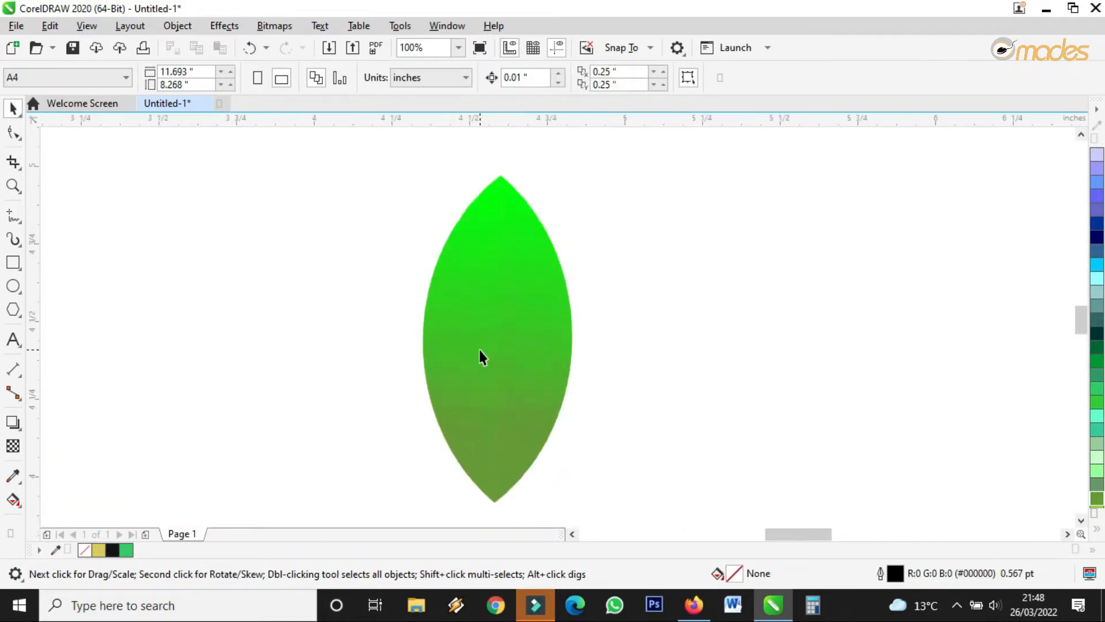
{"action": "left_click", "coordinate": [474, 347]}
{"action": "left_click", "coordinate": [14, 498]}
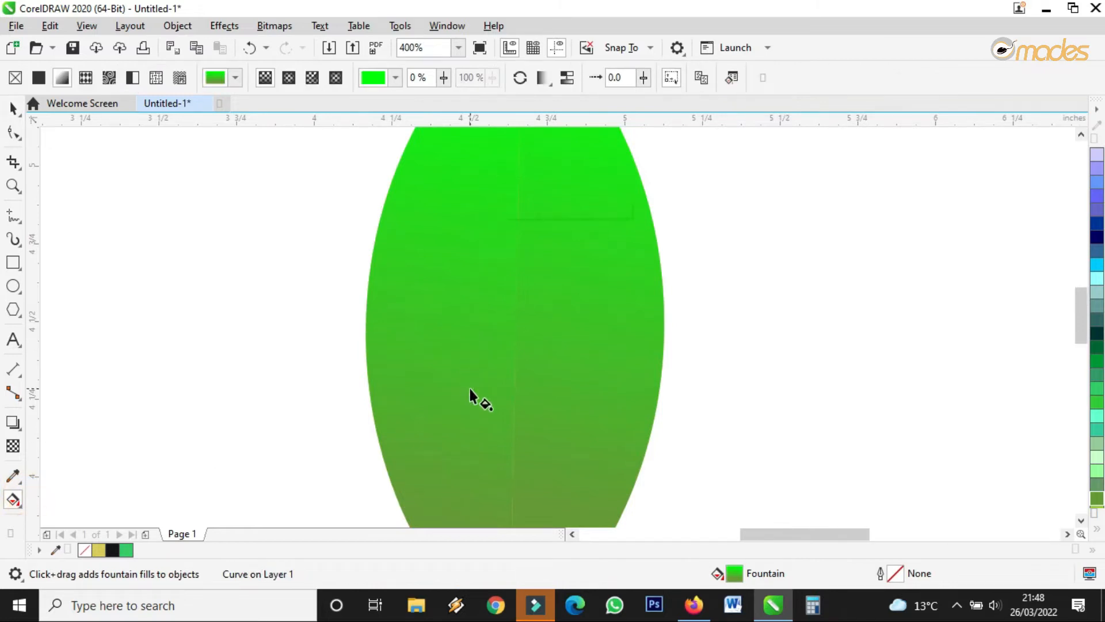
{"action": "scroll", "coordinate": [468, 386], "scroll_direction": "down", "scroll_amount": 1}
{"action": "left_click_drag", "start_coordinate": [454, 450], "coordinate": [454, 493]}
{"action": "left_click_drag", "start_coordinate": [495, 221], "coordinate": [512, 234]}
{"action": "left_click_drag", "start_coordinate": [459, 488], "coordinate": [469, 453]}
{"action": "left_click_drag", "start_coordinate": [512, 234], "coordinate": [519, 246]}
{"action": "left_click_drag", "start_coordinate": [466, 459], "coordinate": [477, 499]}
{"action": "left_click", "coordinate": [12, 108]}
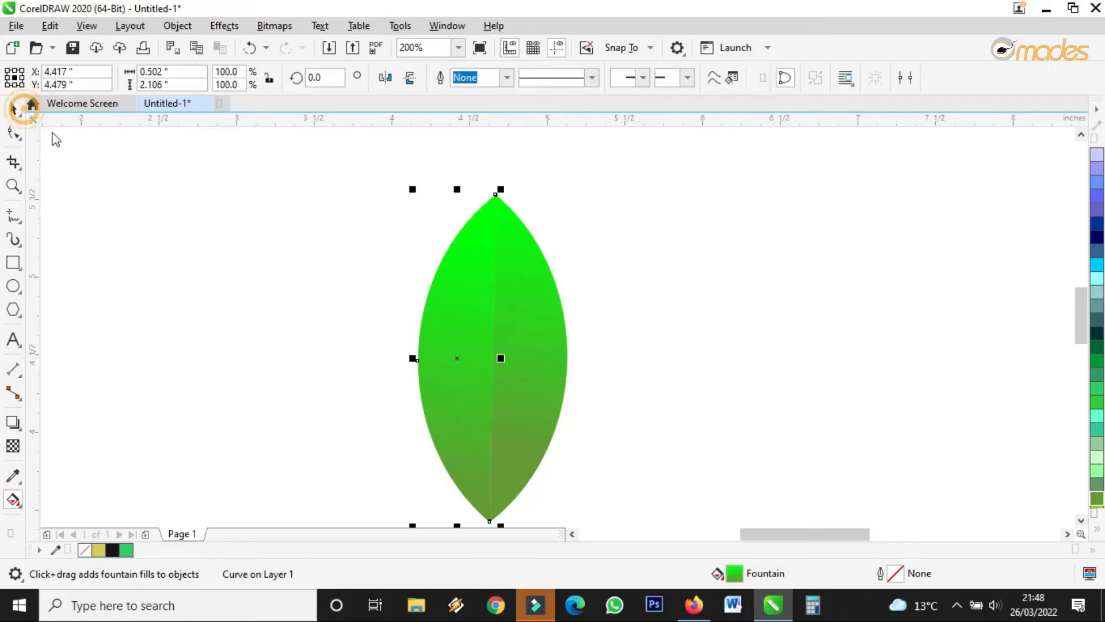
{"action": "scroll", "coordinate": [239, 208], "scroll_direction": "down", "scroll_amount": 2}
{"action": "left_click", "coordinate": [389, 286]}
{"action": "scroll", "coordinate": [261, 243], "scroll_direction": "up", "scroll_amount": 1}
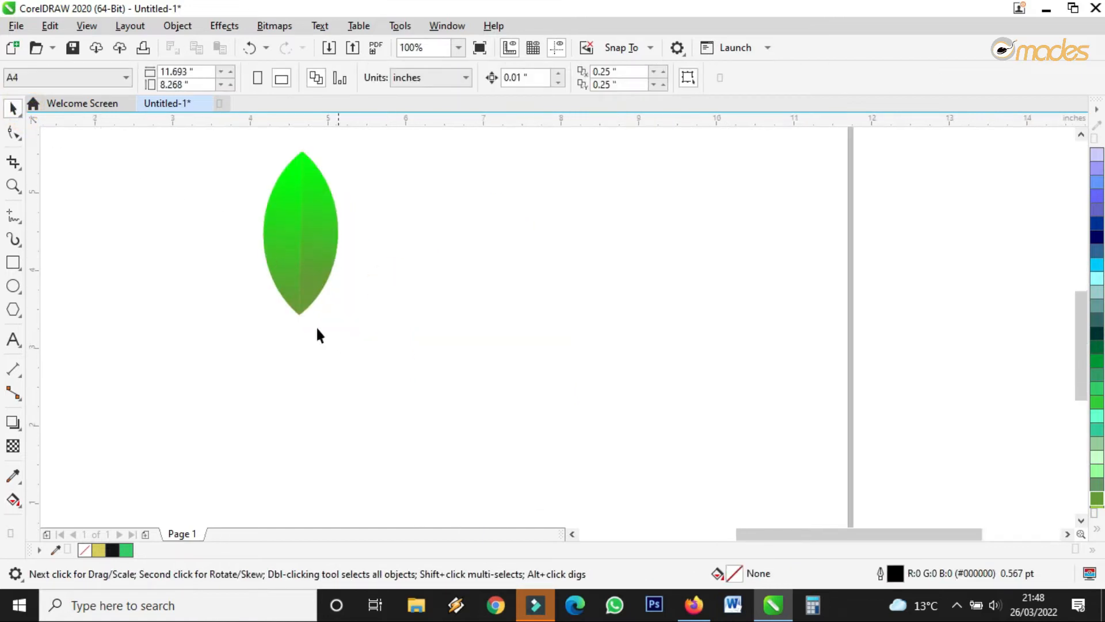
Draw a line from the leaf's midrib down below the leaf and convert it to a curve.
{"action": "left_click", "coordinate": [12, 218]}
{"action": "scroll", "coordinate": [287, 326], "scroll_direction": "up", "scroll_amount": 2}
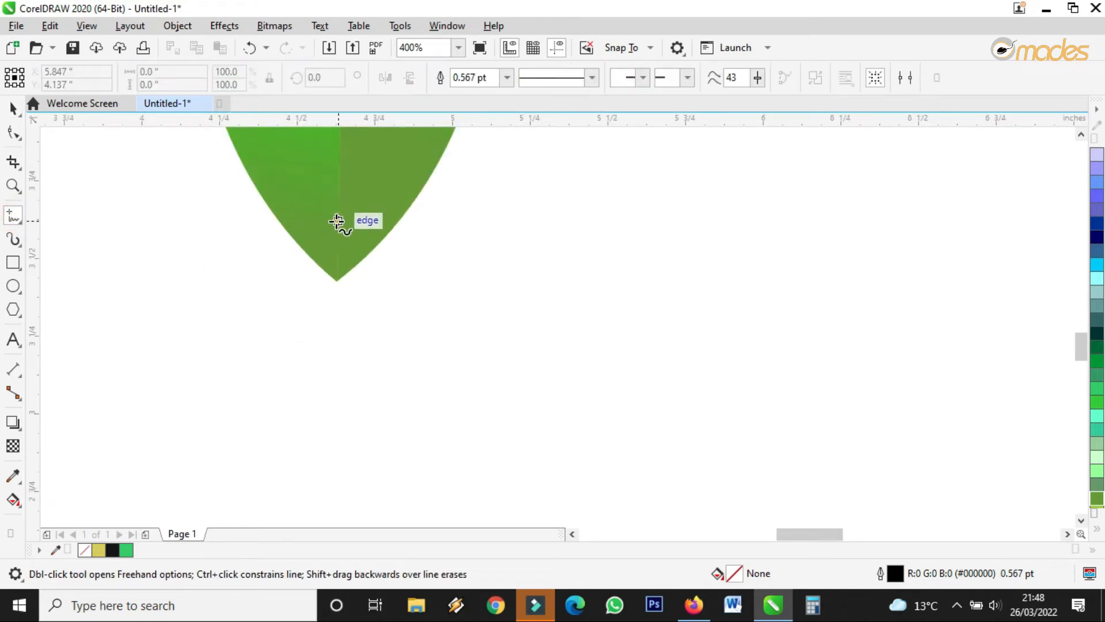
{"action": "left_click", "coordinate": [337, 222]}
{"action": "left_click", "coordinate": [335, 426]}
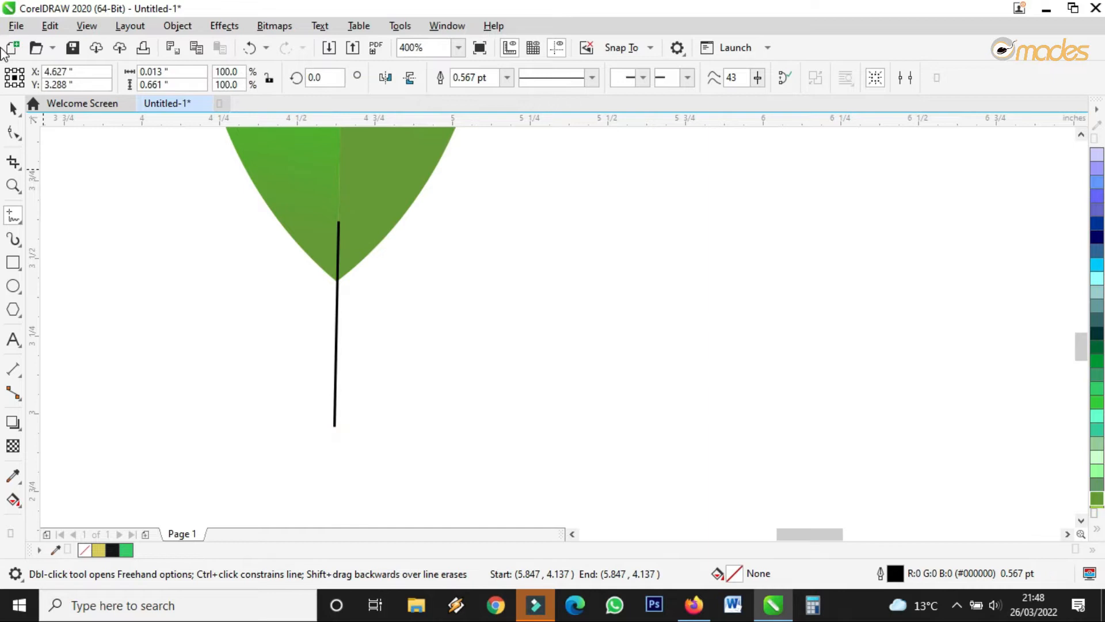
{"action": "left_click", "coordinate": [12, 129]}
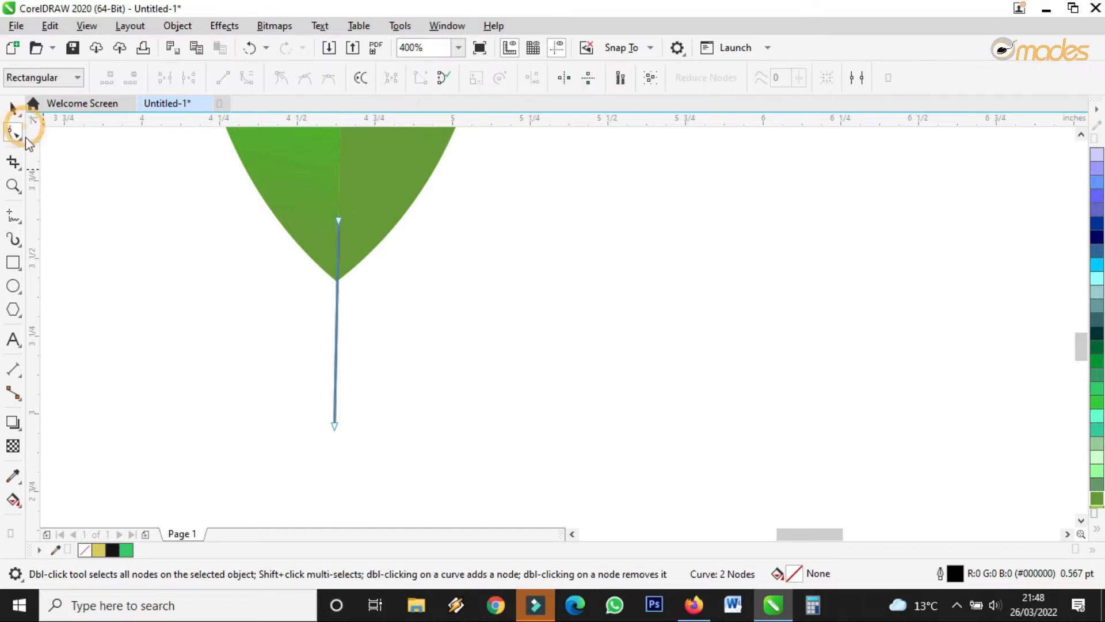
{"action": "left_click", "coordinate": [338, 323]}
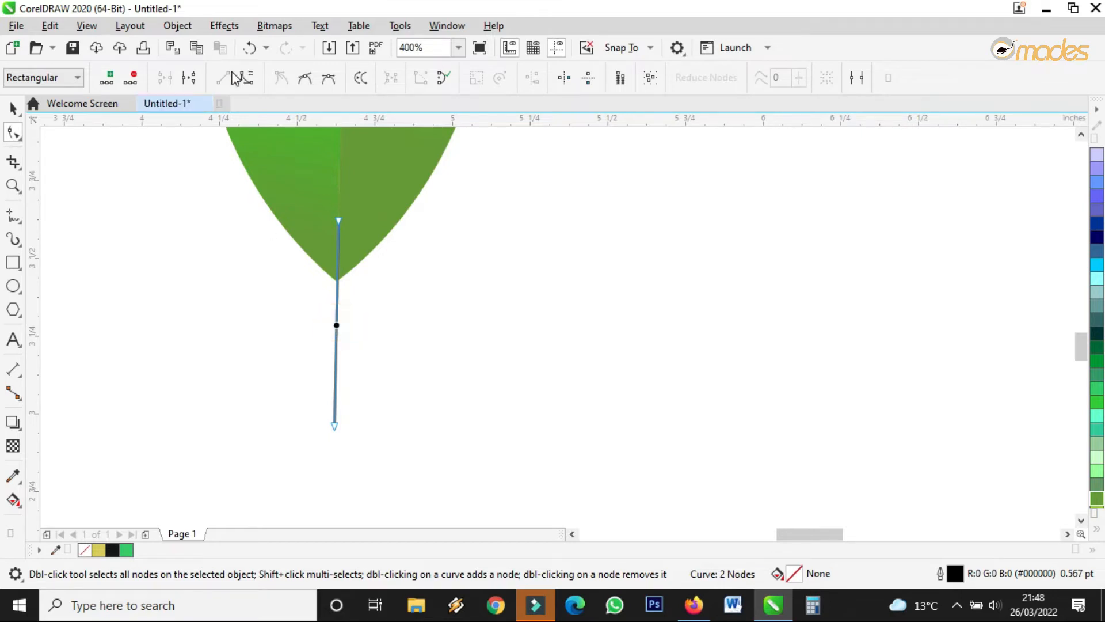
{"action": "left_click", "coordinate": [245, 82]}
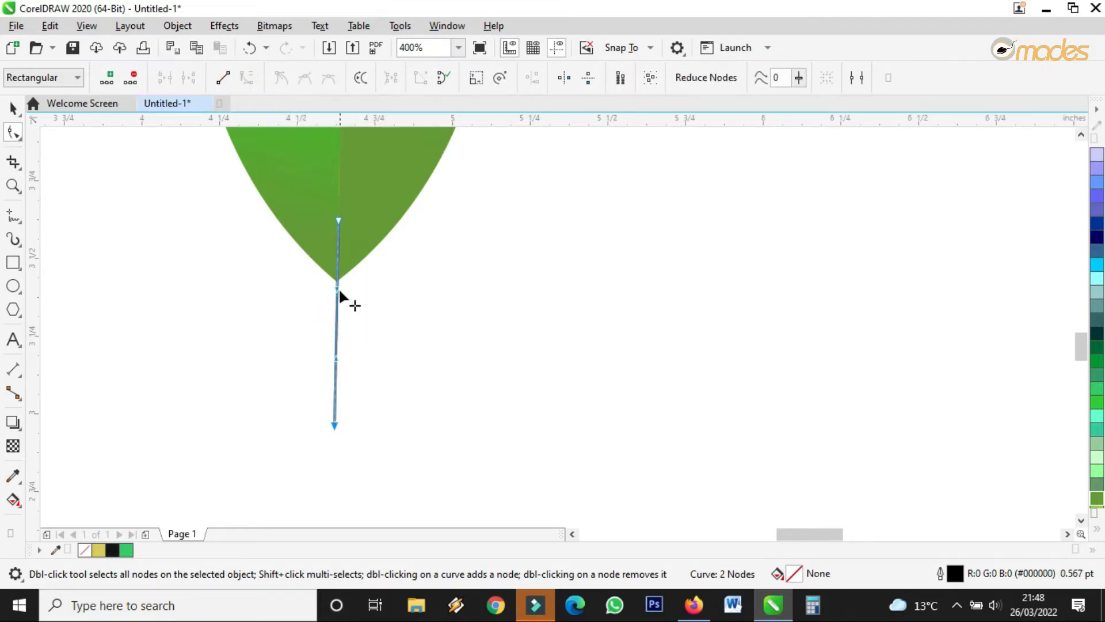
Drag the stem's nodes to bow it gently and adjust its top and bottom ends.
{"action": "left_click", "coordinate": [337, 313]}
{"action": "left_click_drag", "start_coordinate": [337, 332], "coordinate": [326, 327]}
{"action": "left_click_drag", "start_coordinate": [333, 422], "coordinate": [350, 420]}
{"action": "scroll", "coordinate": [330, 232], "scroll_direction": "up", "scroll_amount": 2}
{"action": "left_click_drag", "start_coordinate": [344, 210], "coordinate": [345, 184]}
{"action": "mouse_move", "coordinate": [318, 321]}
{"action": "left_mouse_down"}
{"action": "mouse_move", "coordinate": [346, 336]}
{"action": "mouse_move", "coordinate": [333, 328]}
{"action": "left_mouse_up"}
{"action": "scroll", "coordinate": [332, 328], "scroll_direction": "down", "scroll_amount": 4}
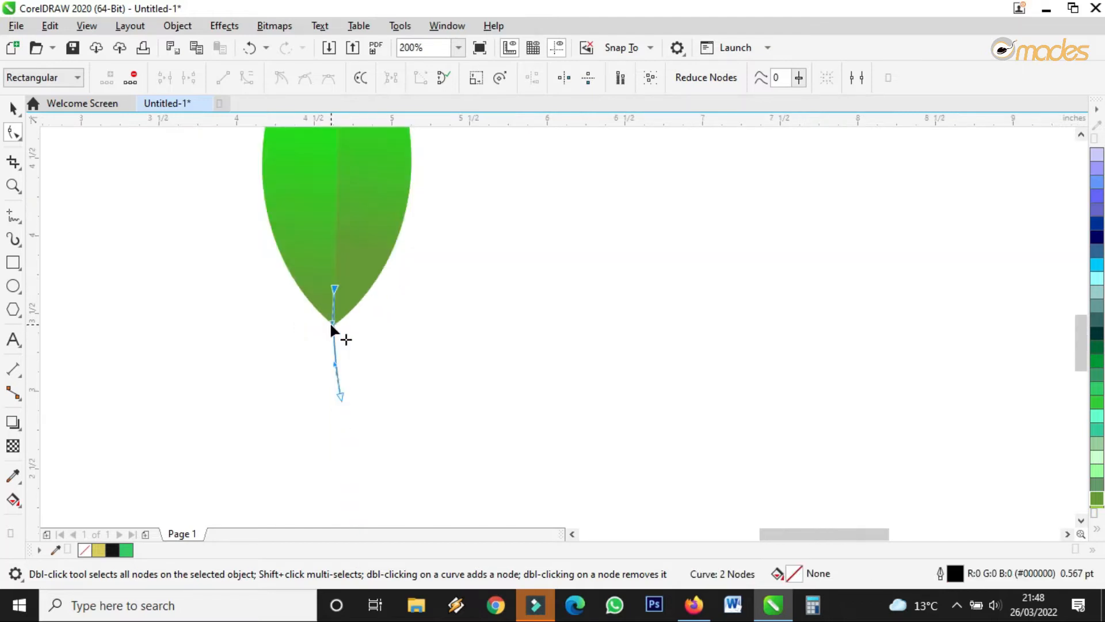
{"action": "left_click_drag", "start_coordinate": [339, 397], "coordinate": [340, 377]}
{"action": "scroll", "coordinate": [337, 334], "scroll_direction": "up", "scroll_amount": 4}
{"action": "left_click_drag", "start_coordinate": [305, 331], "coordinate": [315, 335]}
{"action": "scroll", "coordinate": [315, 333], "scroll_direction": "down", "scroll_amount": 4}
{"action": "left_click_drag", "start_coordinate": [320, 431], "coordinate": [319, 404]}
{"action": "scroll", "coordinate": [318, 320], "scroll_direction": "up", "scroll_amount": 2}
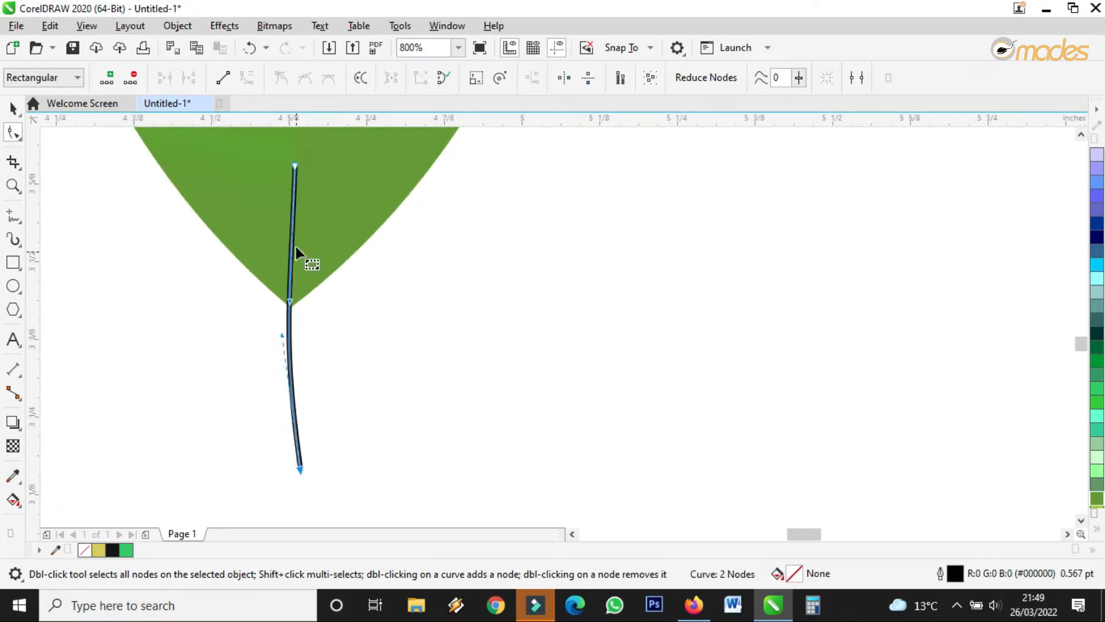
{"action": "left_click", "coordinate": [12, 108]}
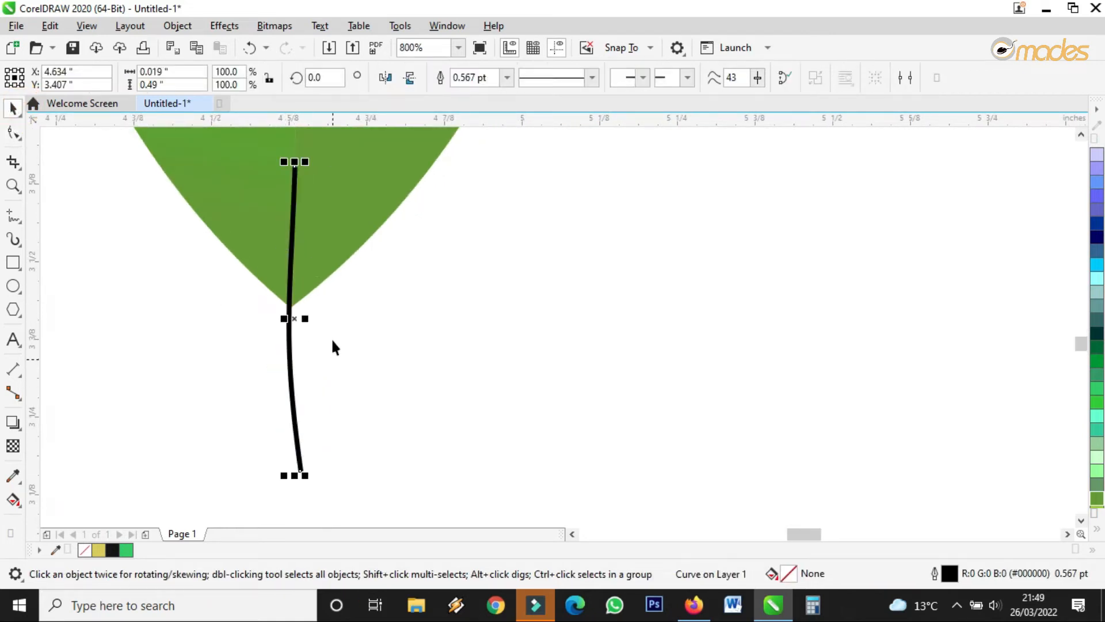
Try 1.0 pt and then 1.5 pt outline widths on the stem.
{"action": "left_click", "coordinate": [506, 79]}
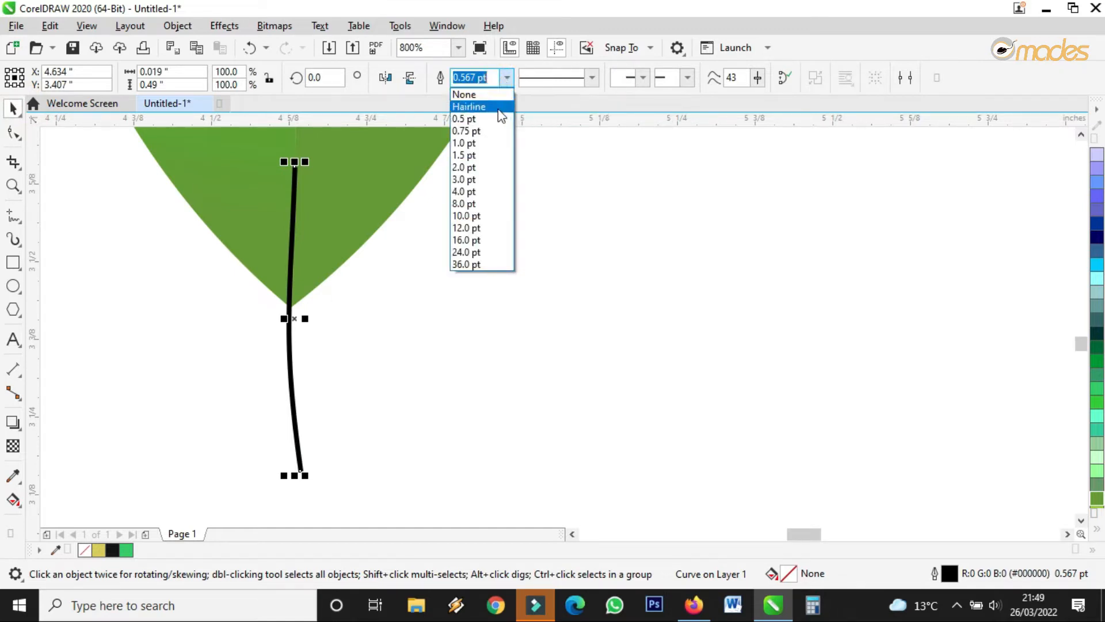
{"action": "left_click", "coordinate": [486, 144]}
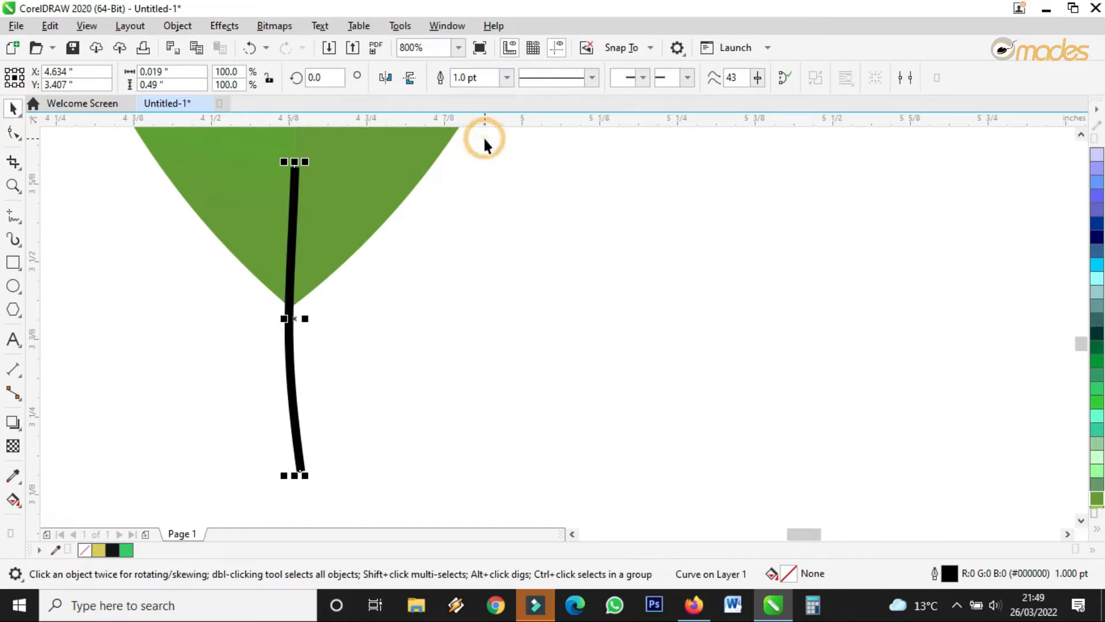
{"action": "left_click", "coordinate": [507, 79]}
{"action": "left_click", "coordinate": [485, 155]}
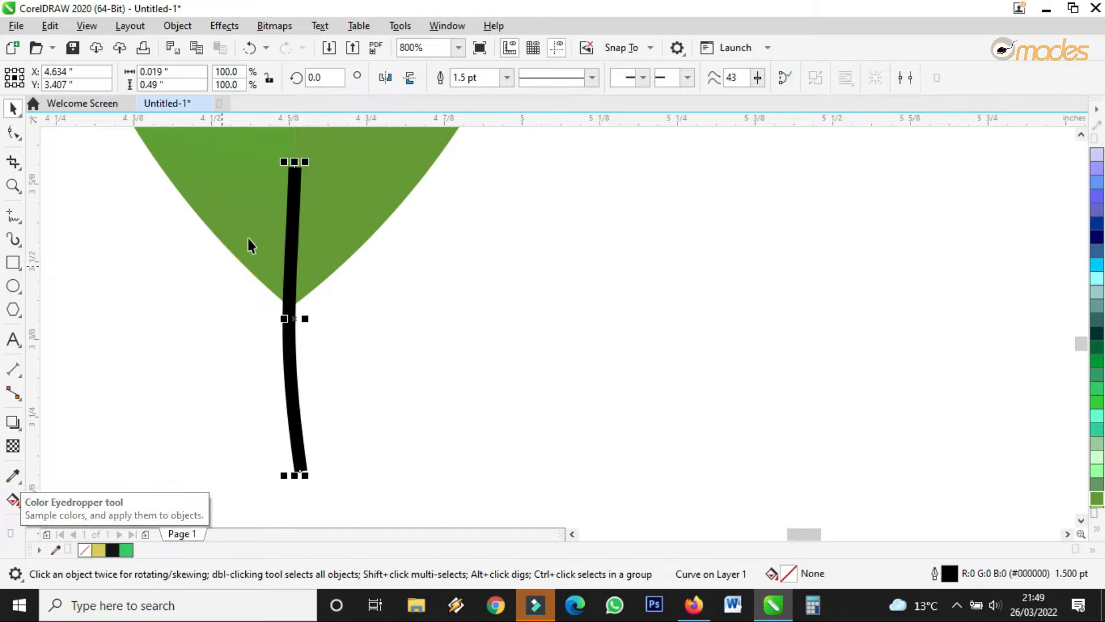
{"action": "scroll", "coordinate": [289, 269], "scroll_direction": "up", "scroll_amount": 1}
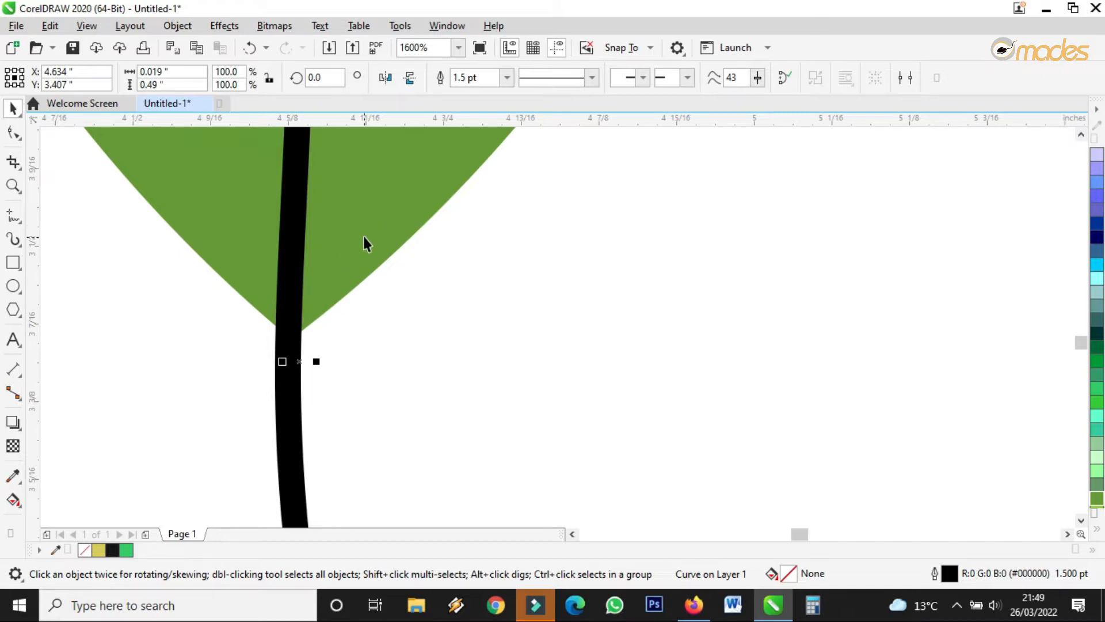
Colour the stem olive green #669933 sampled from the leaf.
{"action": "left_click", "coordinate": [14, 480]}
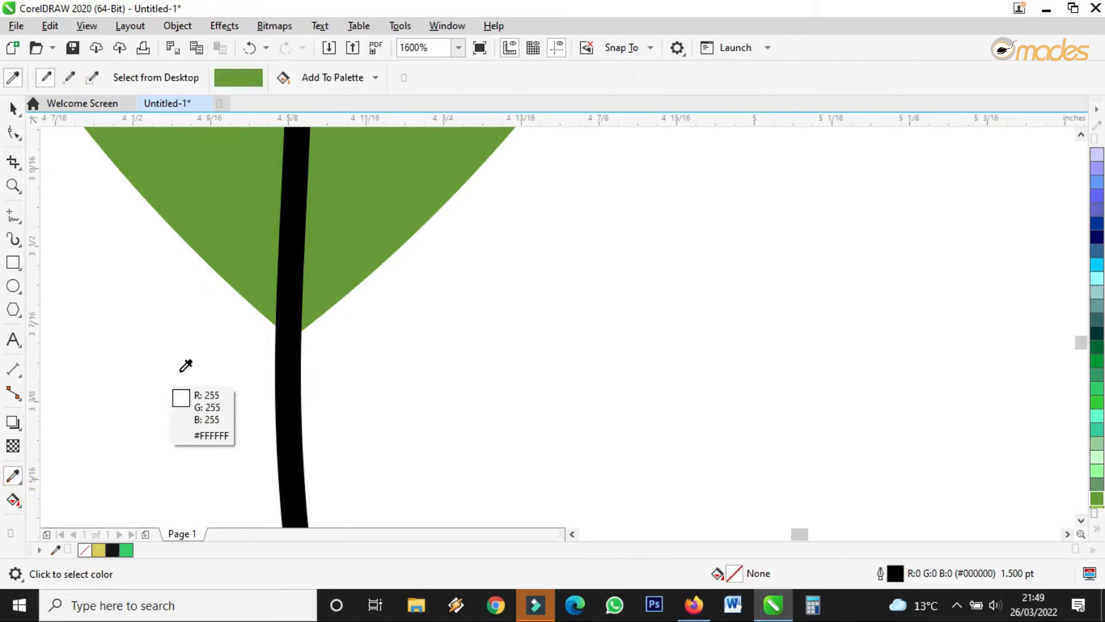
{"action": "left_click", "coordinate": [319, 258]}
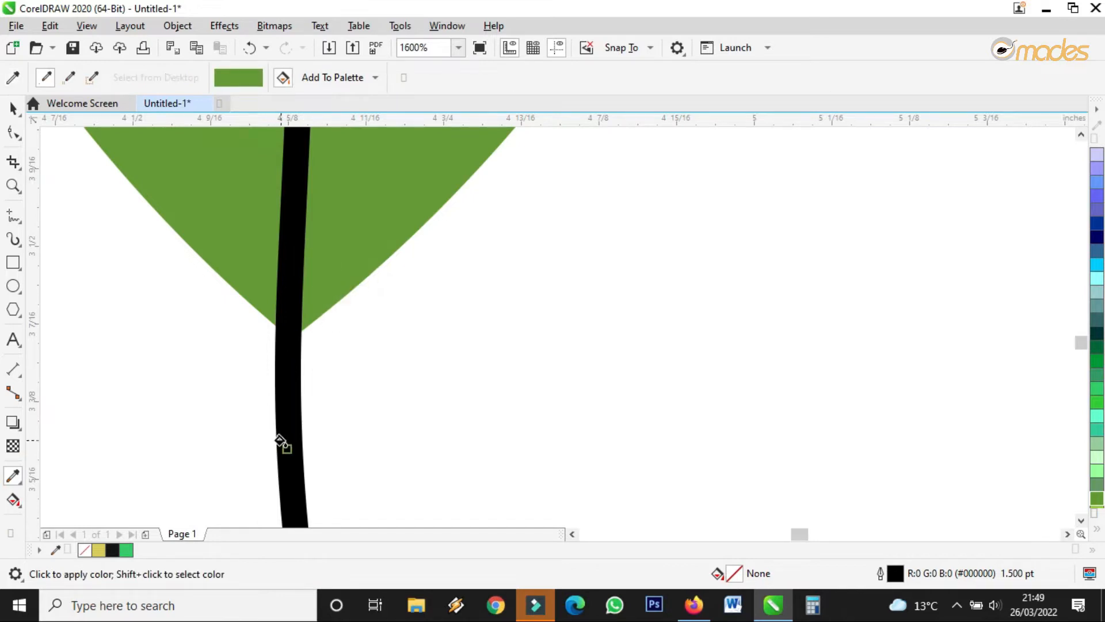
{"action": "left_click", "coordinate": [281, 441]}
{"action": "scroll", "coordinate": [282, 435], "scroll_direction": "down", "scroll_amount": 3}
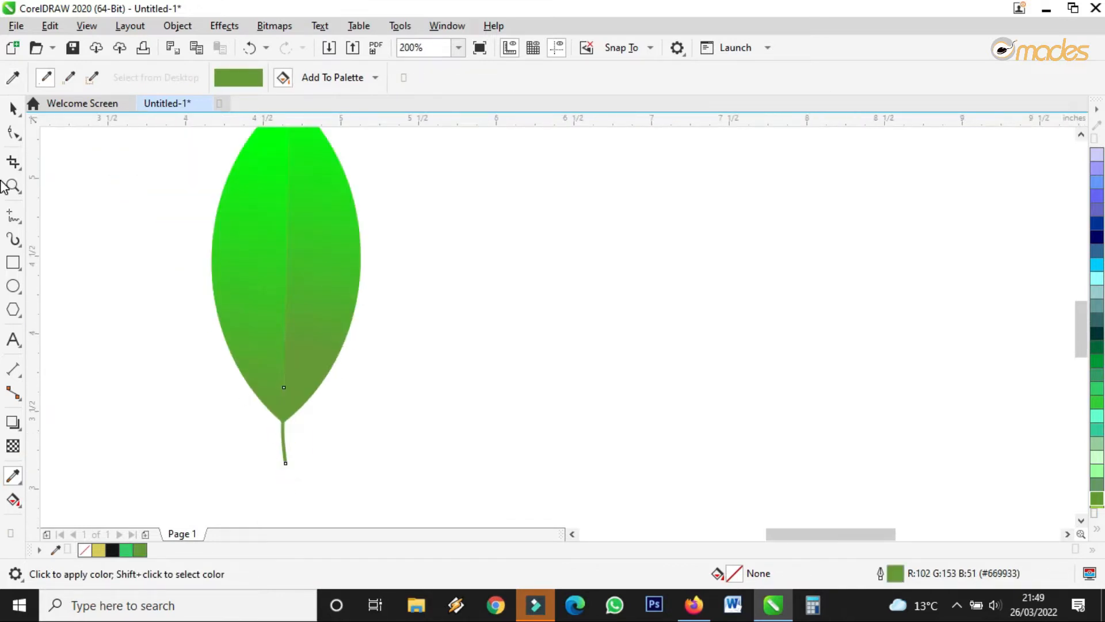
{"action": "key", "text": "space"}
{"action": "scroll", "coordinate": [279, 408], "scroll_direction": "up", "scroll_amount": 3}
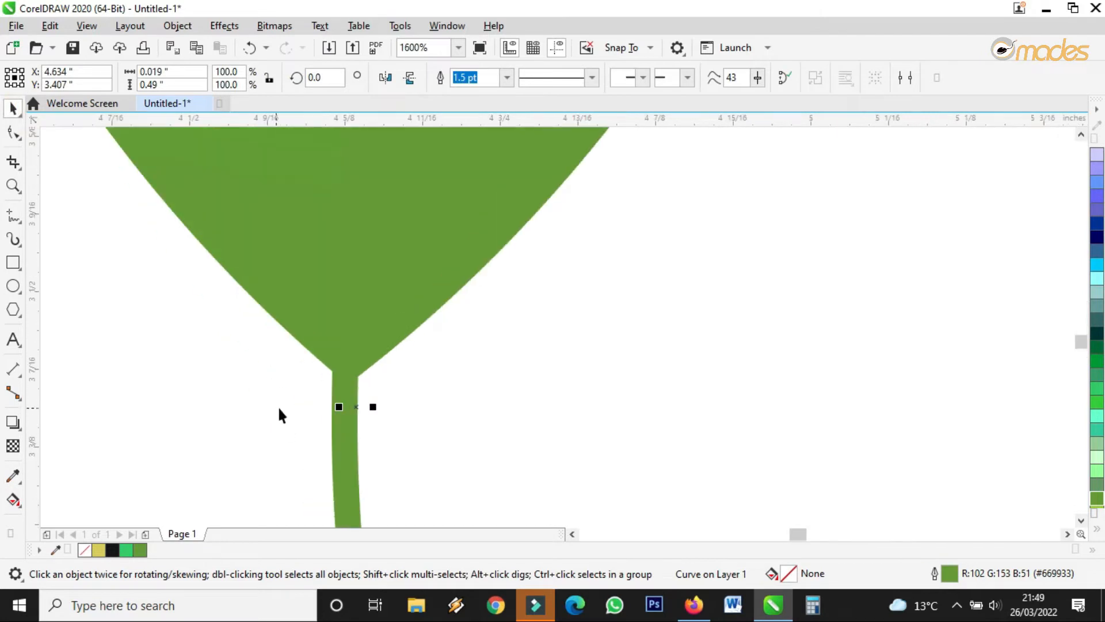
Set the stem's outline width to 2.0 pt.
{"action": "left_click", "coordinate": [508, 78]}
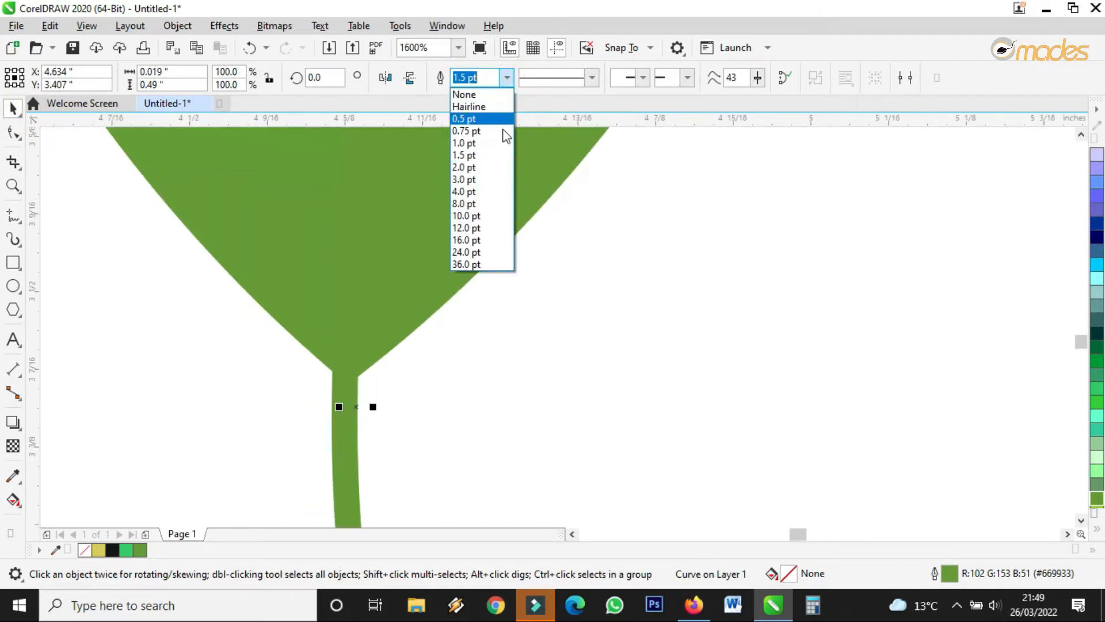
{"action": "left_click", "coordinate": [478, 171]}
{"action": "scroll", "coordinate": [302, 267], "scroll_direction": "down", "scroll_amount": 2}
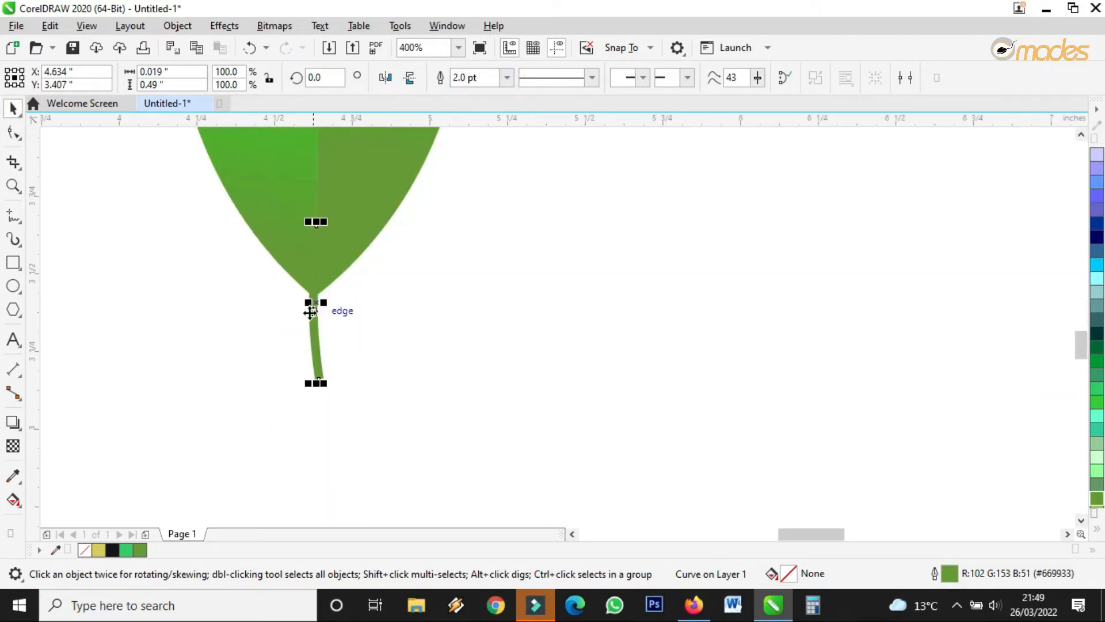
{"action": "scroll", "coordinate": [331, 336], "scroll_direction": "down", "scroll_amount": 3}
{"action": "scroll", "coordinate": [353, 357], "scroll_direction": "up", "scroll_amount": 3}
{"action": "left_click", "coordinate": [354, 376]}
{"action": "scroll", "coordinate": [356, 406], "scroll_direction": "down", "scroll_amount": 2}
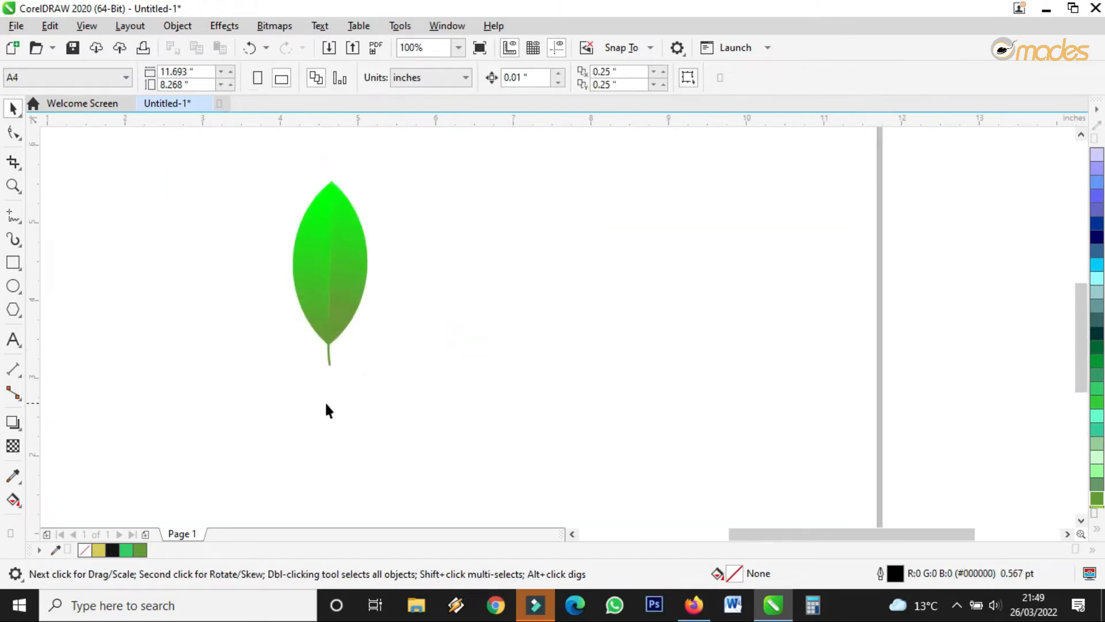
Select the four leaf parts and group them.
{"action": "left_click_drag", "start_coordinate": [304, 414], "coordinate": [293, 427]}
{"action": "left_click_drag", "start_coordinate": [458, 164], "coordinate": [468, 126]}
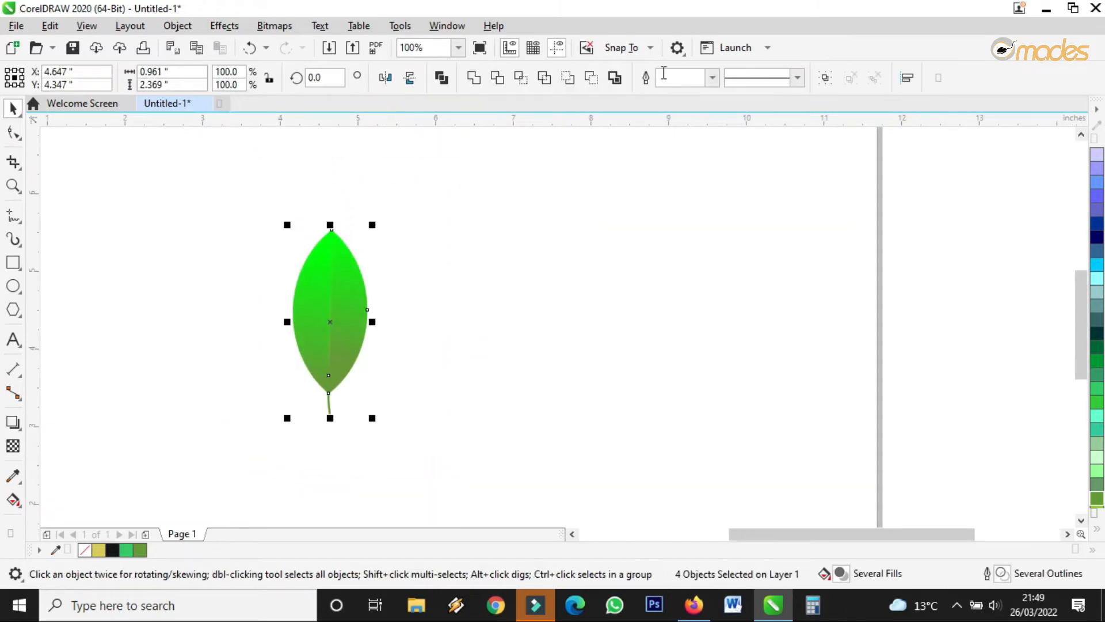
{"action": "left_click", "coordinate": [823, 80]}
Scale the leaf group down to about 25.7% and move it to the page's upper left.
{"action": "scroll", "coordinate": [383, 285], "scroll_direction": "down", "scroll_amount": 2}
{"action": "left_click_drag", "start_coordinate": [385, 268], "coordinate": [371, 295]}
{"action": "scroll", "coordinate": [371, 311], "scroll_direction": "up", "scroll_amount": 2}
{"action": "left_click_drag", "start_coordinate": [375, 252], "coordinate": [335, 240]}
{"action": "scroll", "coordinate": [367, 295], "scroll_direction": "down", "scroll_amount": 2}
{"action": "scroll", "coordinate": [335, 241], "scroll_direction": "up", "scroll_amount": 4}
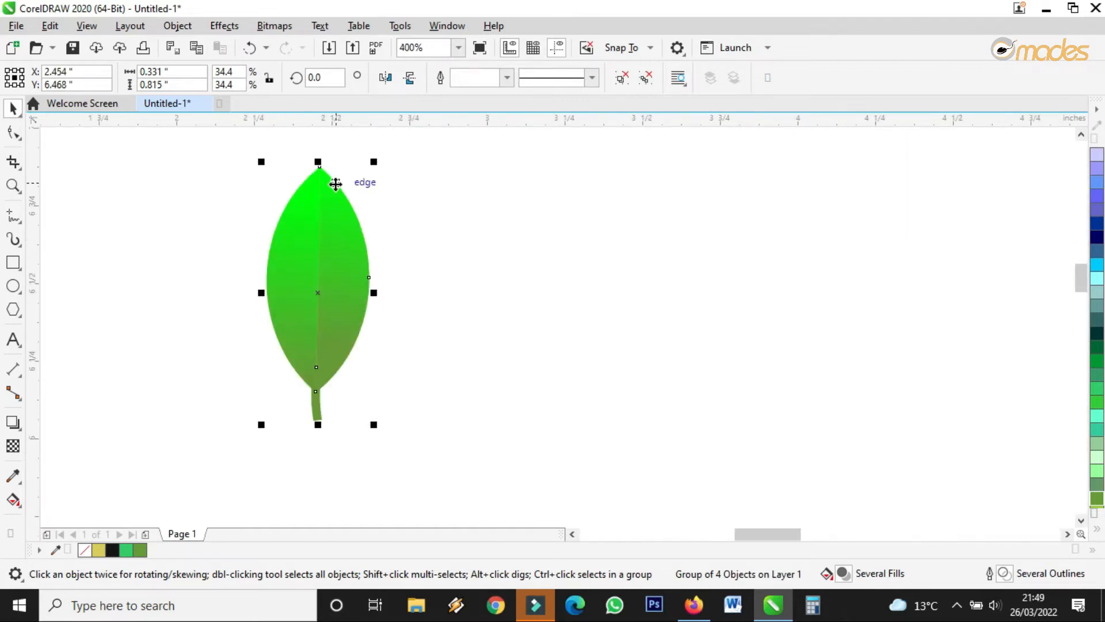
{"action": "left_click_drag", "start_coordinate": [376, 163], "coordinate": [345, 215]}
{"action": "scroll", "coordinate": [283, 265], "scroll_direction": "down", "scroll_amount": 2}
{"action": "left_click_drag", "start_coordinate": [283, 278], "coordinate": [269, 239]}
{"action": "left_click", "coordinate": [449, 289]}
{"action": "scroll", "coordinate": [326, 247], "scroll_direction": "right", "scroll_amount": 2}
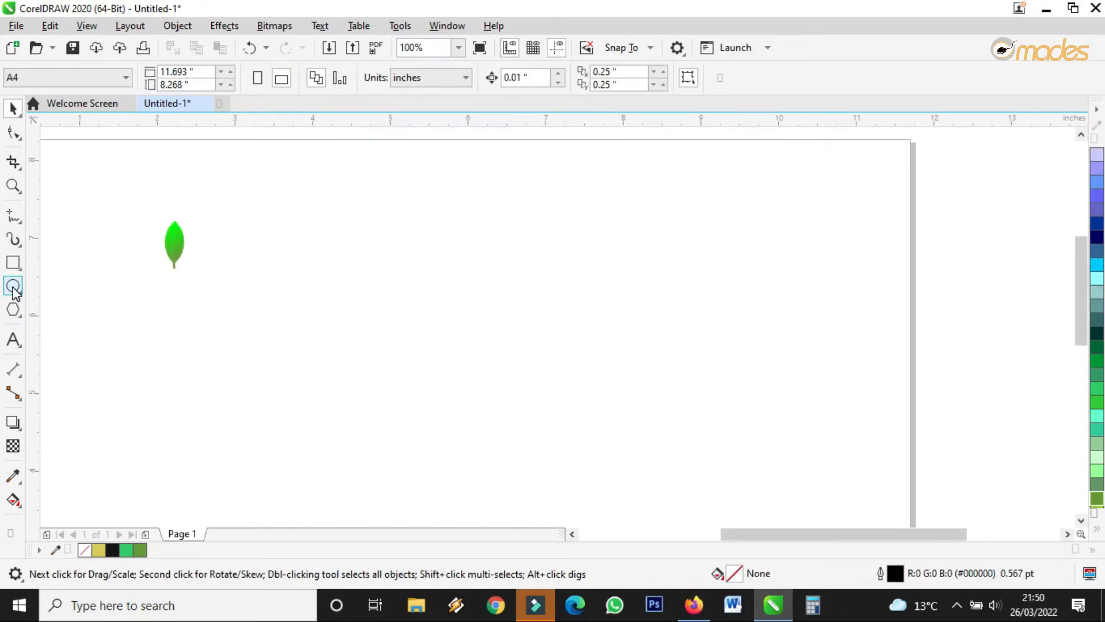
Draw a large ellipse to the right of the small leaf.
{"action": "left_click", "coordinate": [13, 286]}
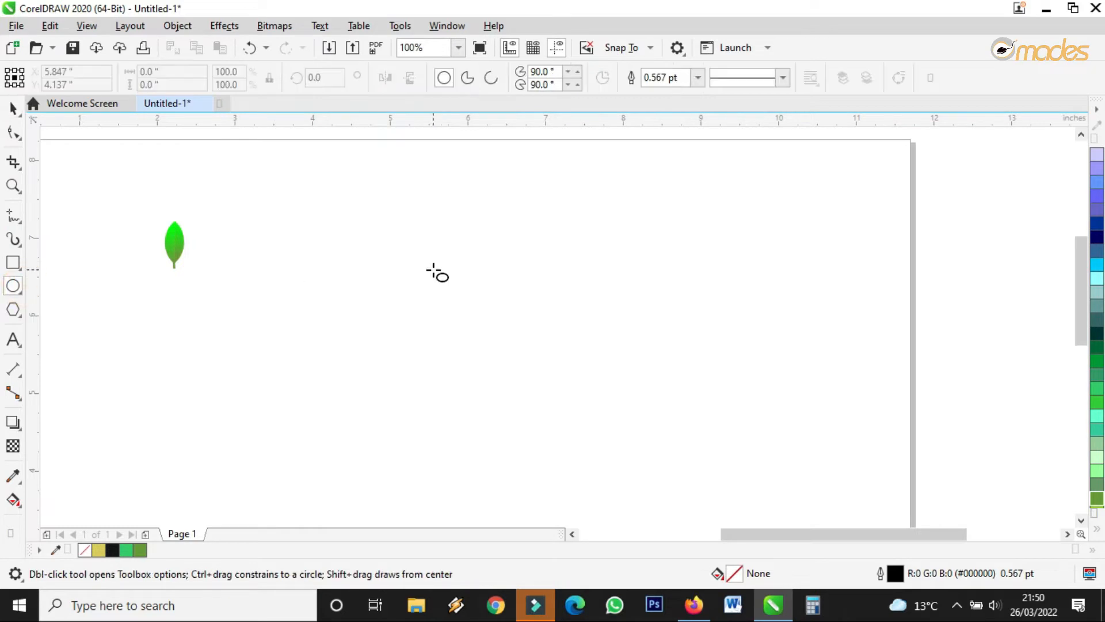
{"action": "scroll", "coordinate": [435, 271], "scroll_direction": "down", "scroll_amount": 2}
{"action": "left_click_drag", "start_coordinate": [385, 261], "coordinate": [493, 390]}
{"action": "scroll", "coordinate": [459, 326], "scroll_direction": "up", "scroll_amount": 2}
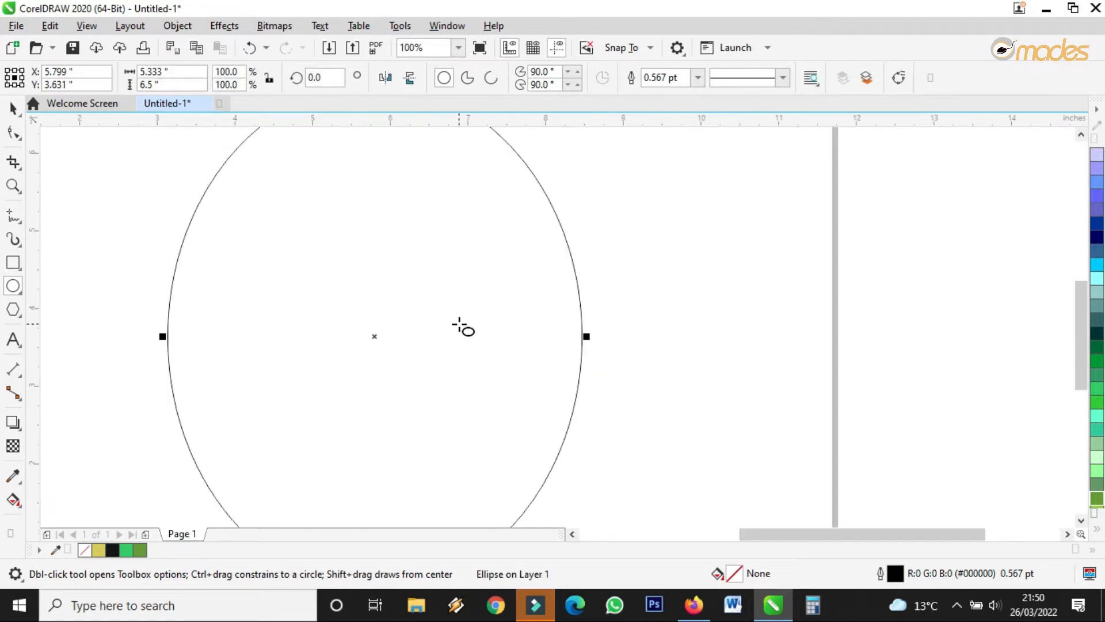
Widen the ellipse to 5.865 inches and shift it slightly up and left.
{"action": "left_click", "coordinate": [13, 107]}
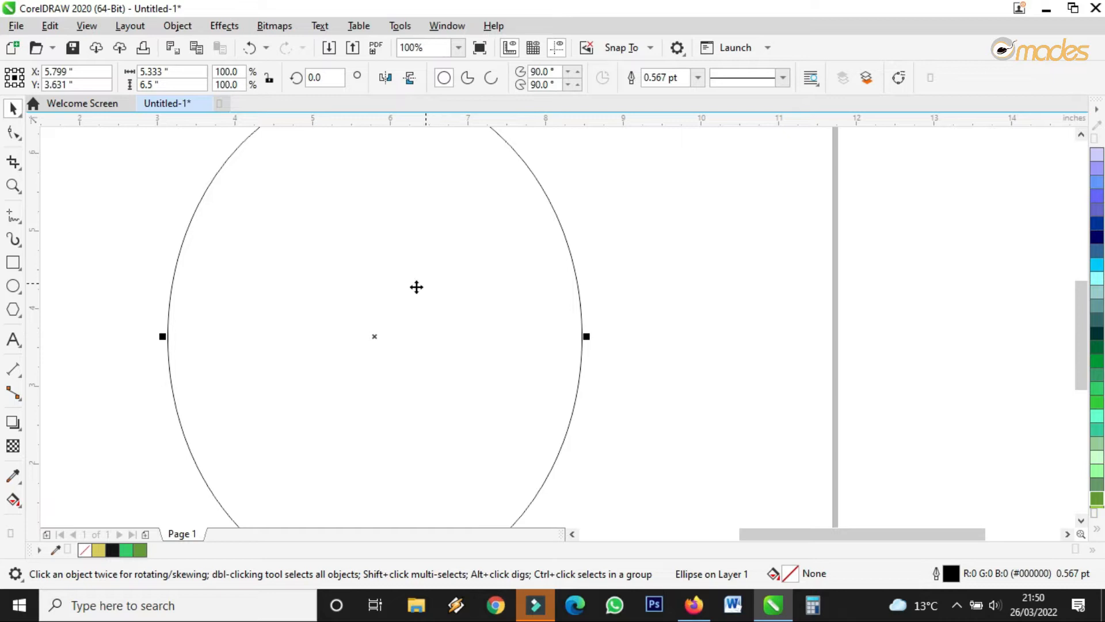
{"action": "scroll", "coordinate": [416, 287], "scroll_direction": "down", "scroll_amount": 2}
{"action": "left_click_drag", "start_coordinate": [456, 300], "coordinate": [469, 301]}
{"action": "scroll", "coordinate": [430, 282], "scroll_direction": "up", "scroll_amount": 2}
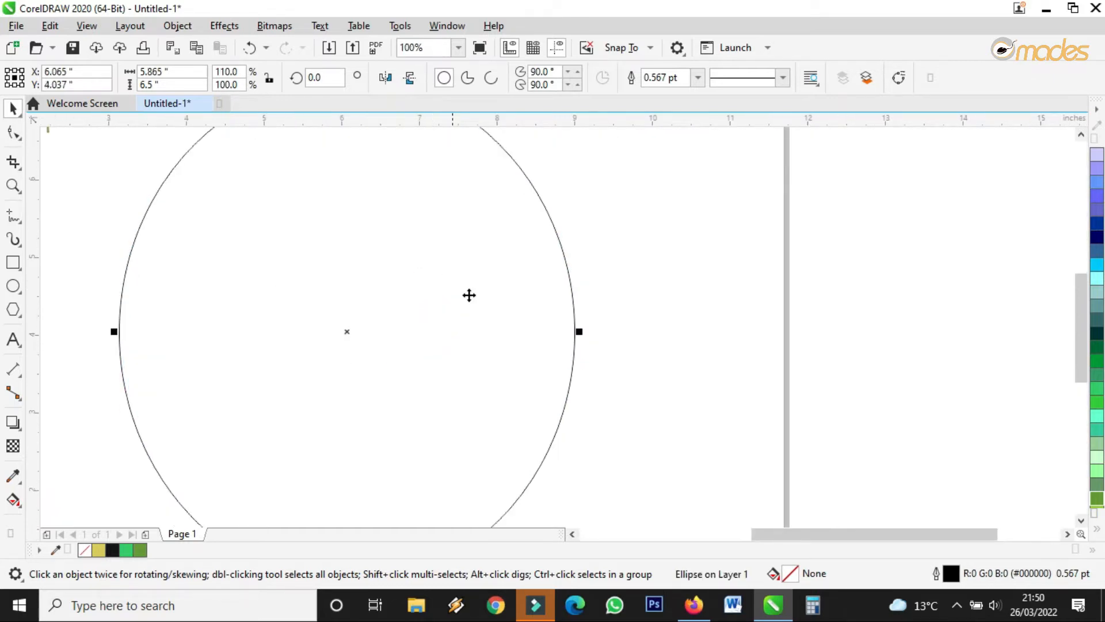
{"action": "scroll", "coordinate": [469, 294], "scroll_direction": "down", "scroll_amount": 2}
{"action": "left_click_drag", "start_coordinate": [457, 274], "coordinate": [451, 271]}
{"action": "scroll", "coordinate": [437, 268], "scroll_direction": "up", "scroll_amount": 1}
{"action": "left_click", "coordinate": [450, 205]}
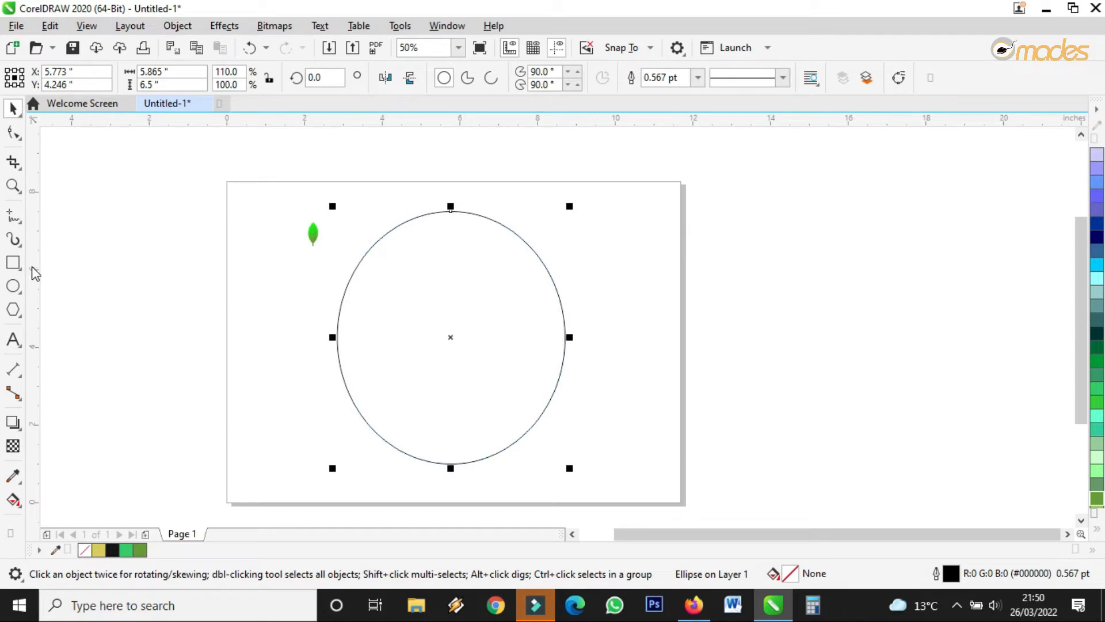
{"action": "left_click", "coordinate": [311, 231]}
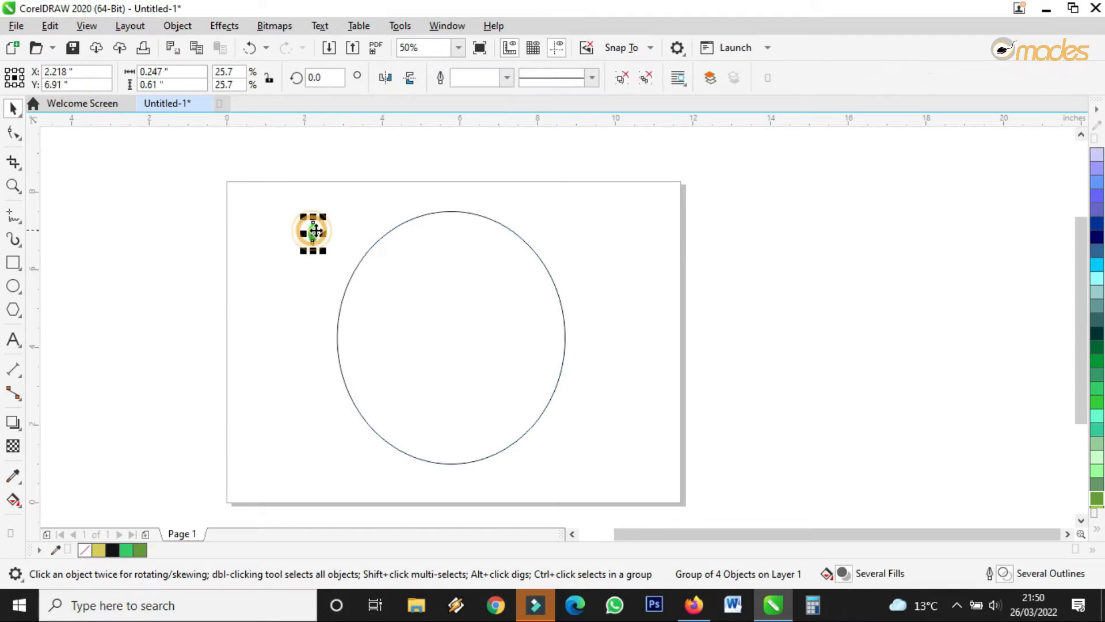
Move the leaf group onto the ellipse's top outline, shrink it, and drag a copy left.
{"action": "scroll", "coordinate": [356, 227], "scroll_direction": "up", "scroll_amount": 2}
{"action": "left_click_drag", "start_coordinate": [183, 241], "coordinate": [485, 195]}
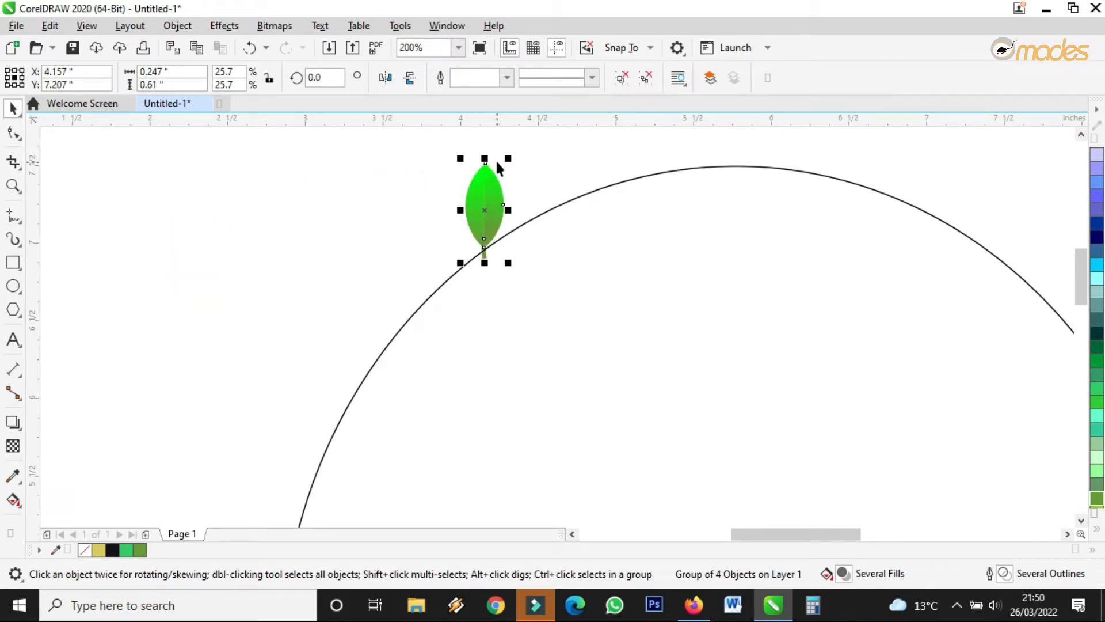
{"action": "left_click_drag", "start_coordinate": [506, 154], "coordinate": [343, 162]}
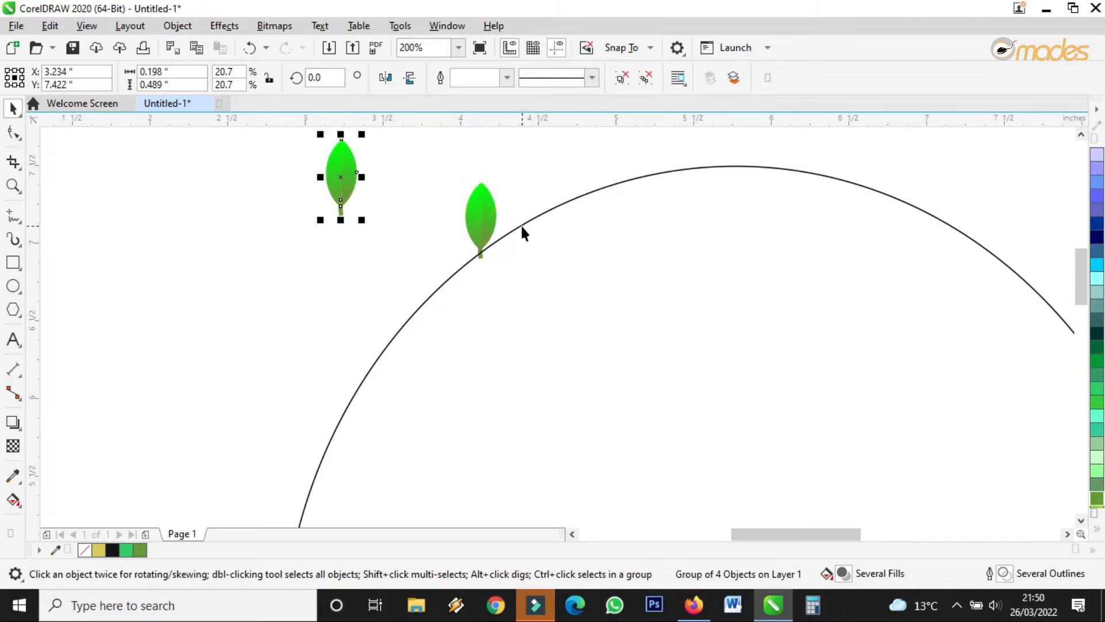
Tilt the leaf on the arc clockwise and reposition it along the curve.
{"action": "left_click", "coordinate": [485, 201]}
{"action": "left_click", "coordinate": [492, 195]}
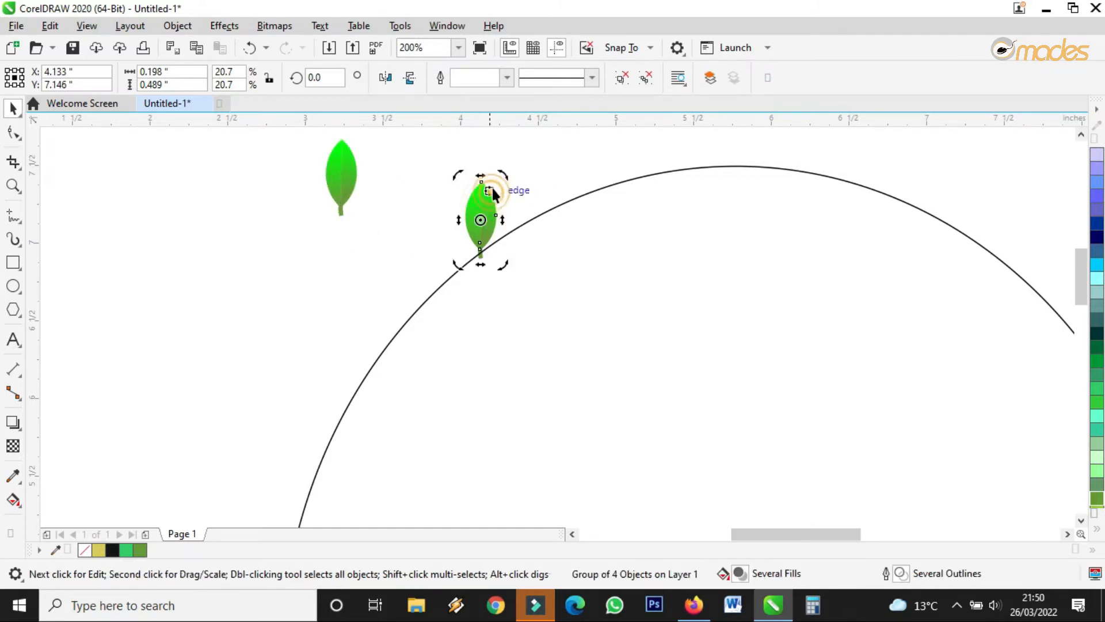
{"action": "left_click", "coordinate": [489, 198]}
{"action": "left_click", "coordinate": [488, 198]}
{"action": "scroll", "coordinate": [493, 169], "scroll_direction": "up", "scroll_amount": 2}
{"action": "left_click_drag", "start_coordinate": [510, 205], "coordinate": [557, 222]}
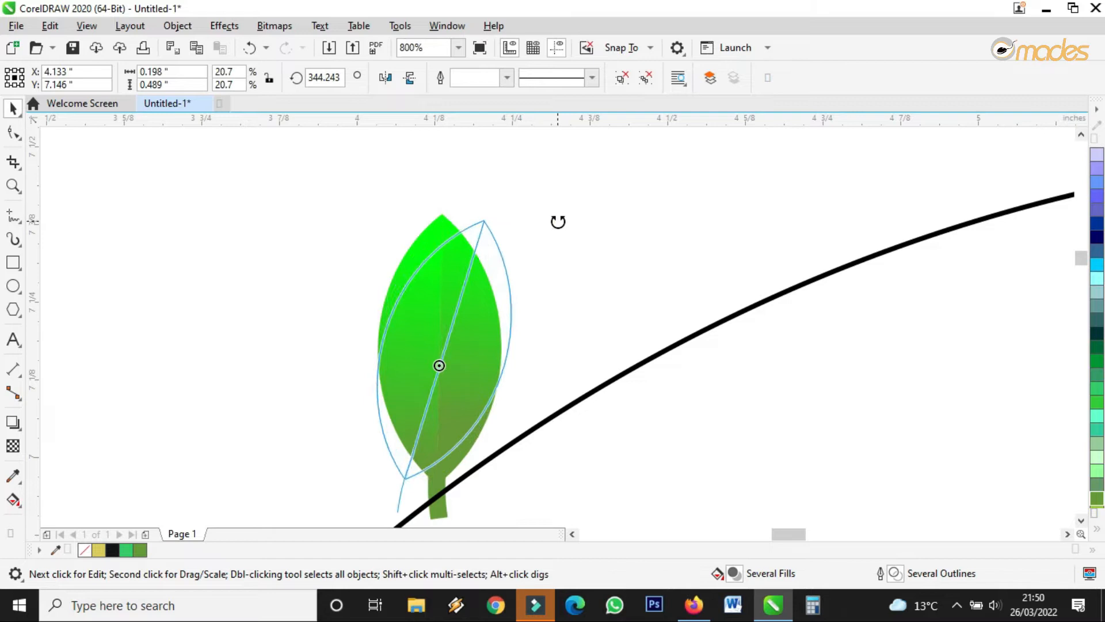
{"action": "scroll", "coordinate": [473, 243], "scroll_direction": "down", "scroll_amount": 1}
{"action": "left_click_drag", "start_coordinate": [469, 260], "coordinate": [502, 185]}
{"action": "left_click", "coordinate": [569, 198]}
{"action": "left_click_drag", "start_coordinate": [446, 281], "coordinate": [572, 212]}
{"action": "scroll", "coordinate": [483, 258], "scroll_direction": "down", "scroll_amount": 3}
{"action": "scroll", "coordinate": [484, 262], "scroll_direction": "up", "scroll_amount": 2}
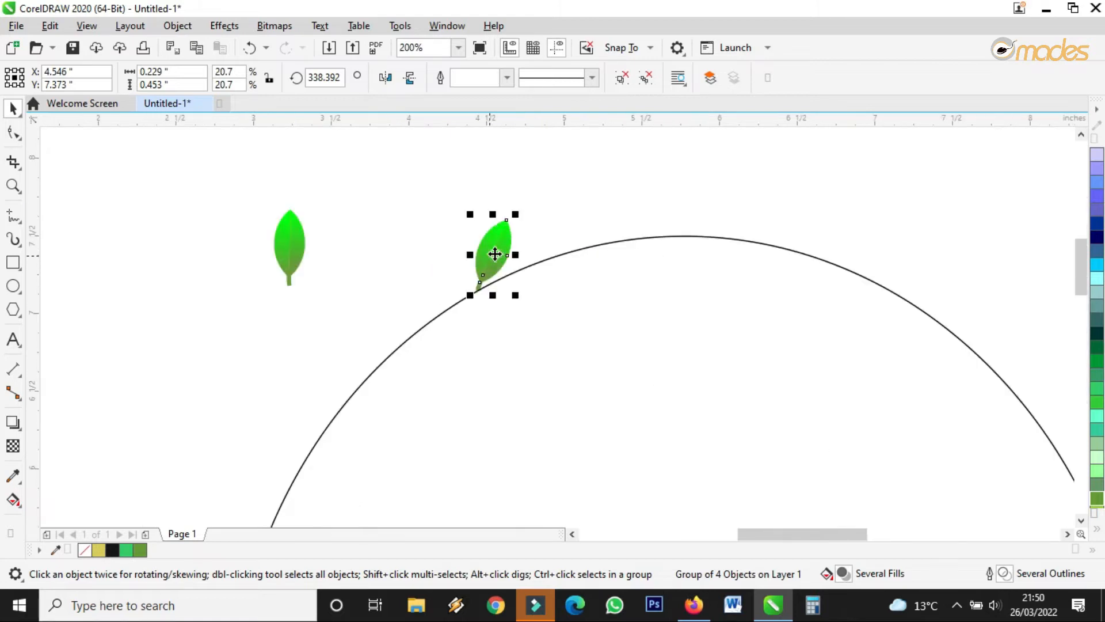
Drag a vertical guideline from the ruler through the ellipse centre.
{"action": "left_click", "coordinate": [584, 321]}
{"action": "left_click_drag", "start_coordinate": [36, 307], "coordinate": [683, 333]}
{"action": "scroll", "coordinate": [482, 273], "scroll_direction": "down", "scroll_amount": 2}
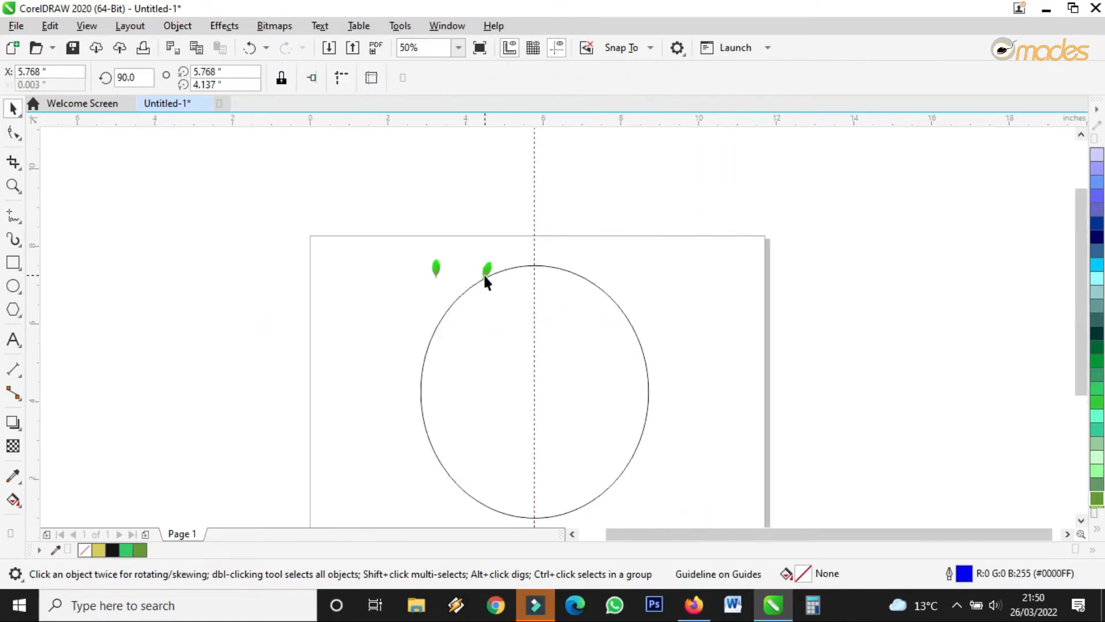
{"action": "scroll", "coordinate": [482, 270], "scroll_direction": "up", "scroll_amount": 3}
Move a leaf down the arc and angle it outward as the lower leaf.
{"action": "left_click", "coordinate": [495, 252]}
{"action": "left_click", "coordinate": [497, 249]}
{"action": "left_click_drag", "start_coordinate": [543, 188], "coordinate": [588, 322]}
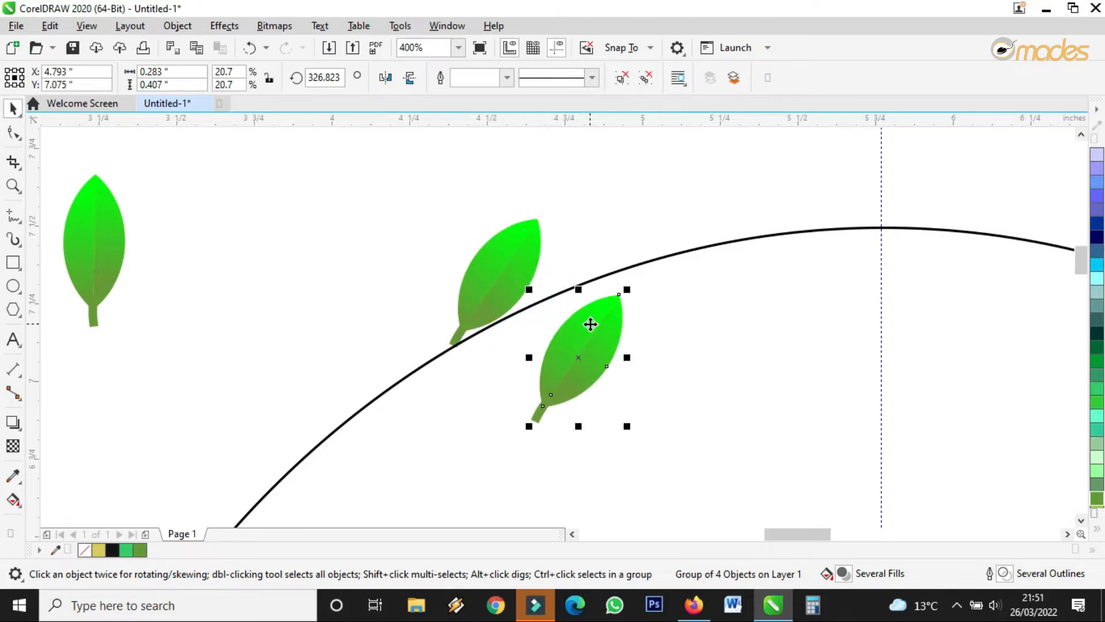
{"action": "left_click", "coordinate": [592, 316]}
{"action": "left_click_drag", "start_coordinate": [634, 292], "coordinate": [555, 316]}
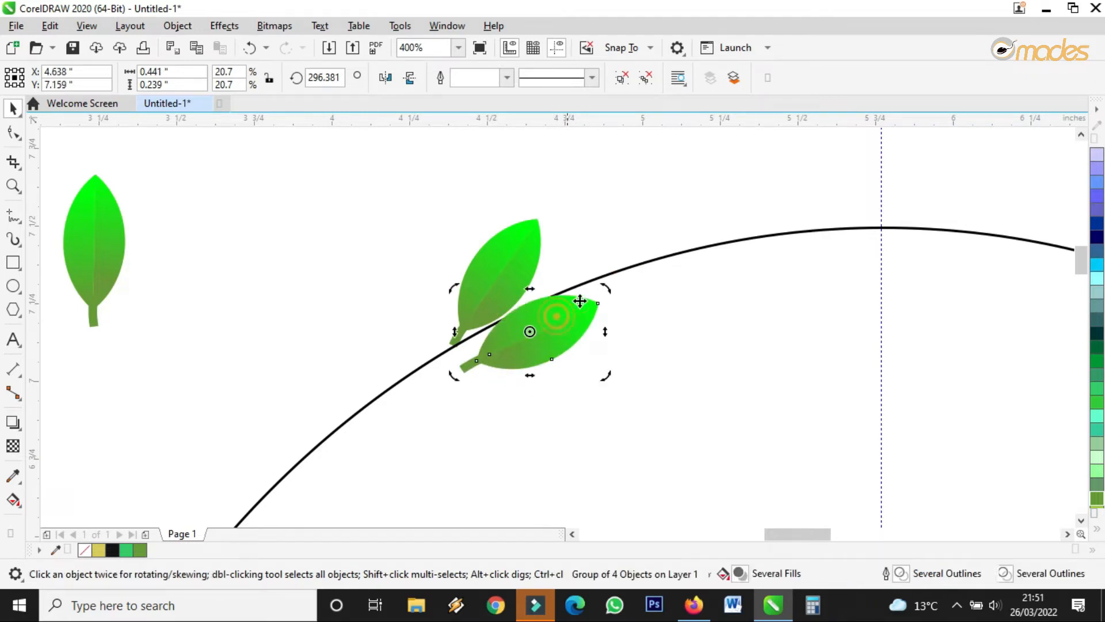
{"action": "left_click_drag", "start_coordinate": [603, 287], "coordinate": [563, 327]}
{"action": "left_click", "coordinate": [575, 323]}
{"action": "left_click_drag", "start_coordinate": [620, 301], "coordinate": [622, 306]}
Tilt the upper leaf to about 331° and nudge it into place.
{"action": "left_click_drag", "start_coordinate": [510, 258], "coordinate": [512, 257]}
{"action": "left_click", "coordinate": [520, 252]}
{"action": "left_click_drag", "start_coordinate": [542, 208], "coordinate": [542, 210]}
{"action": "left_click", "coordinate": [519, 255]}
{"action": "left_click_drag", "start_coordinate": [518, 252], "coordinate": [516, 251]}
Fine-tune the lower leaf's angle to 272.305° and nudge the upper leaf slightly right.
{"action": "left_click", "coordinate": [572, 328]}
{"action": "left_click", "coordinate": [573, 326]}
{"action": "left_click_drag", "start_coordinate": [612, 303], "coordinate": [615, 305]}
{"action": "left_click", "coordinate": [572, 334]}
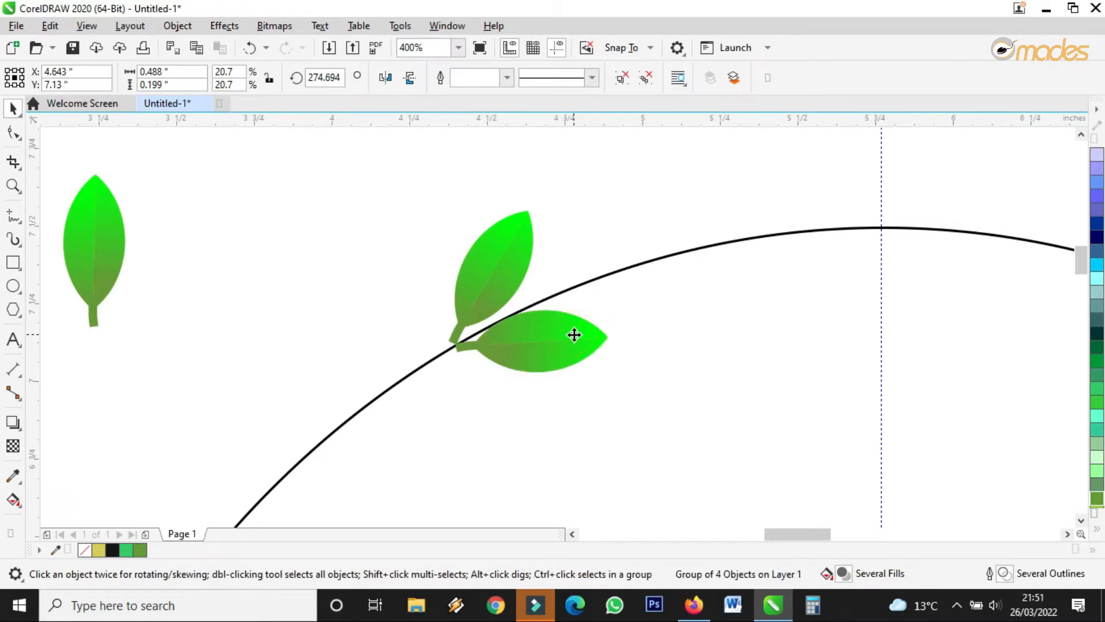
{"action": "left_click", "coordinate": [574, 334]}
{"action": "scroll", "coordinate": [472, 347], "scroll_direction": "up", "scroll_amount": 2}
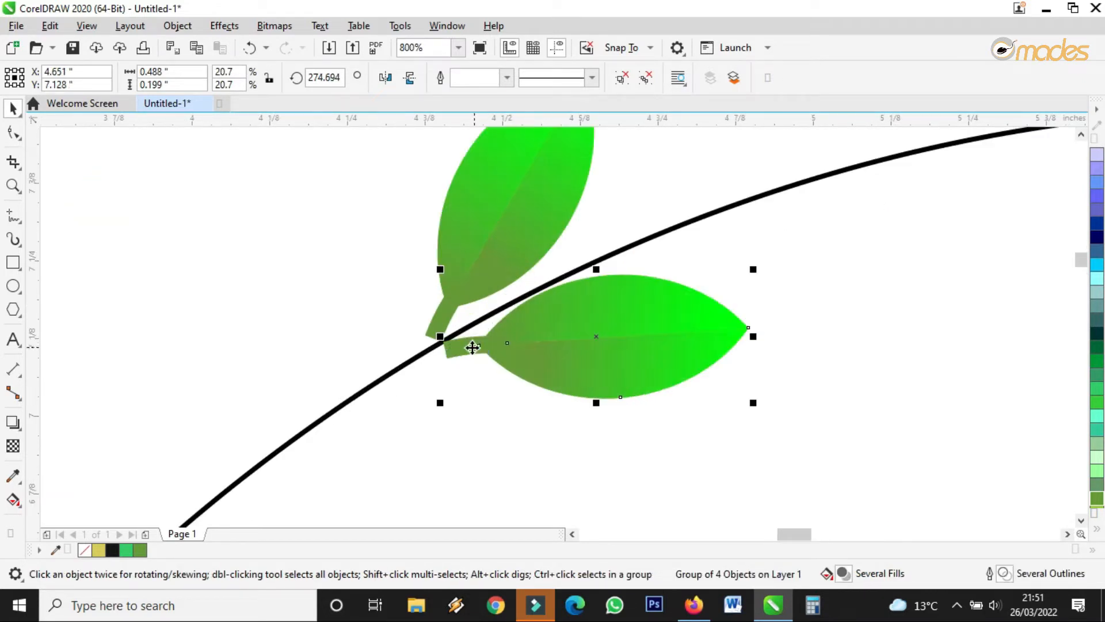
{"action": "left_click_drag", "start_coordinate": [468, 274], "coordinate": [474, 276]}
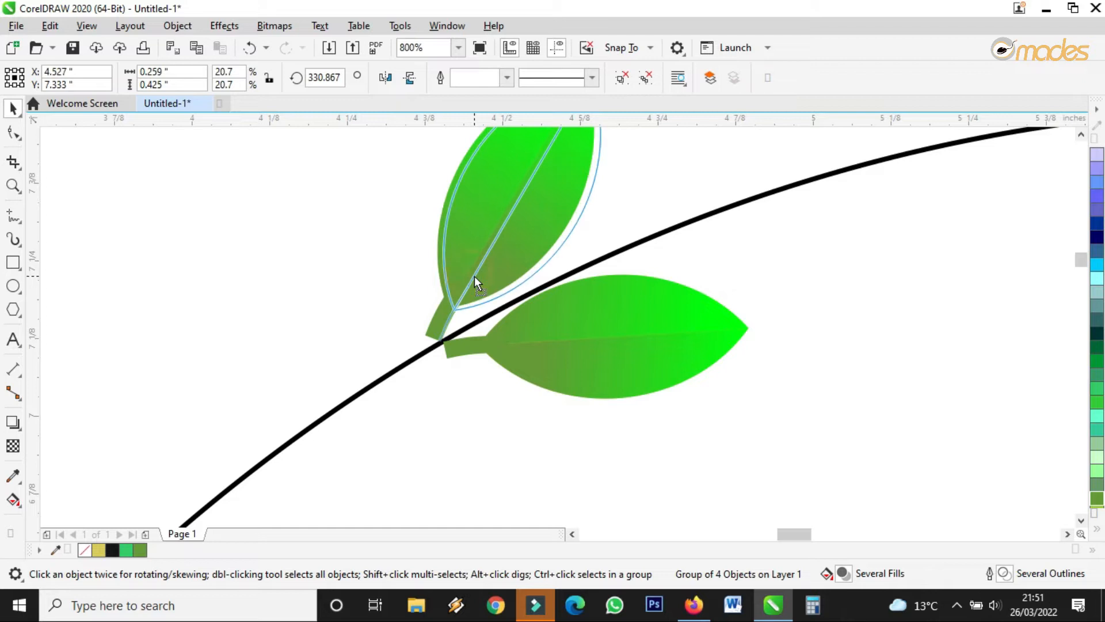
{"action": "left_click", "coordinate": [568, 332], "text": "ctrl"}
{"action": "left_click", "coordinate": [599, 290]}
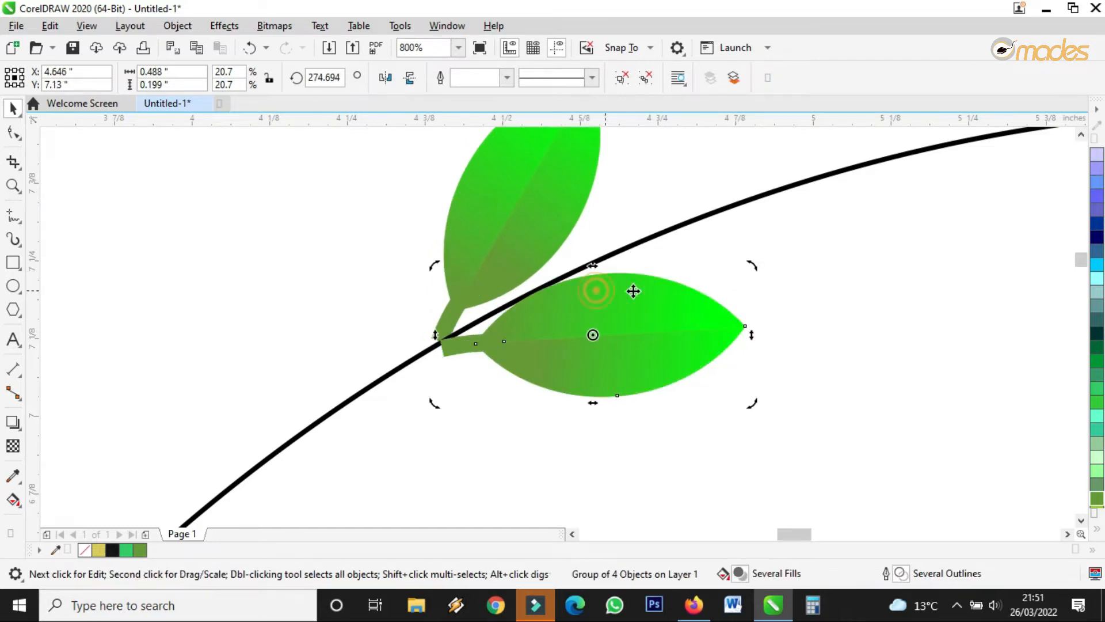
{"action": "left_click_drag", "start_coordinate": [752, 267], "coordinate": [661, 315]}
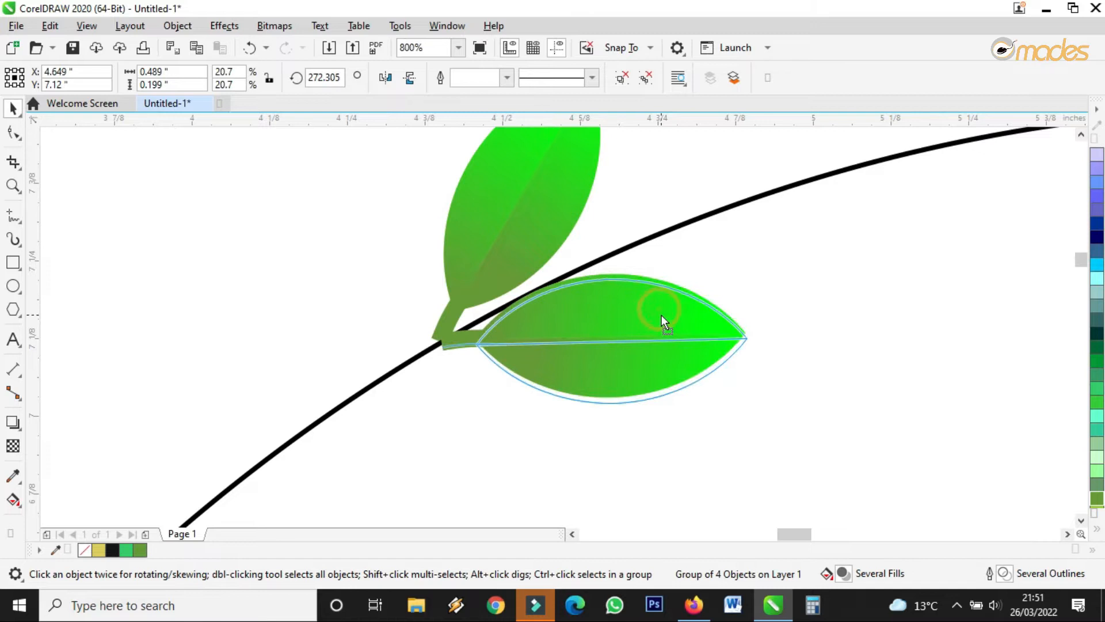
{"action": "scroll", "coordinate": [561, 306], "scroll_direction": "down", "scroll_amount": 3}
{"action": "left_click", "coordinate": [439, 302]}
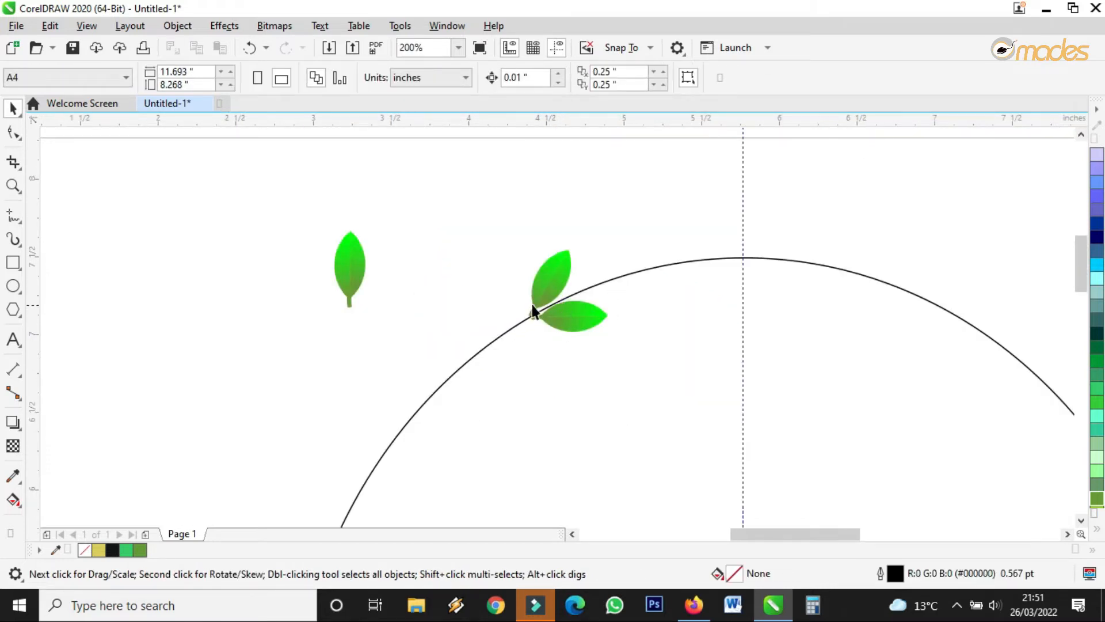
Select both leaves on the arc and group them.
{"action": "scroll", "coordinate": [532, 305], "scroll_direction": "down", "scroll_amount": 2}
{"action": "scroll", "coordinate": [519, 322], "scroll_direction": "up", "scroll_amount": 2}
{"action": "scroll", "coordinate": [537, 306], "scroll_direction": "down", "scroll_amount": 1}
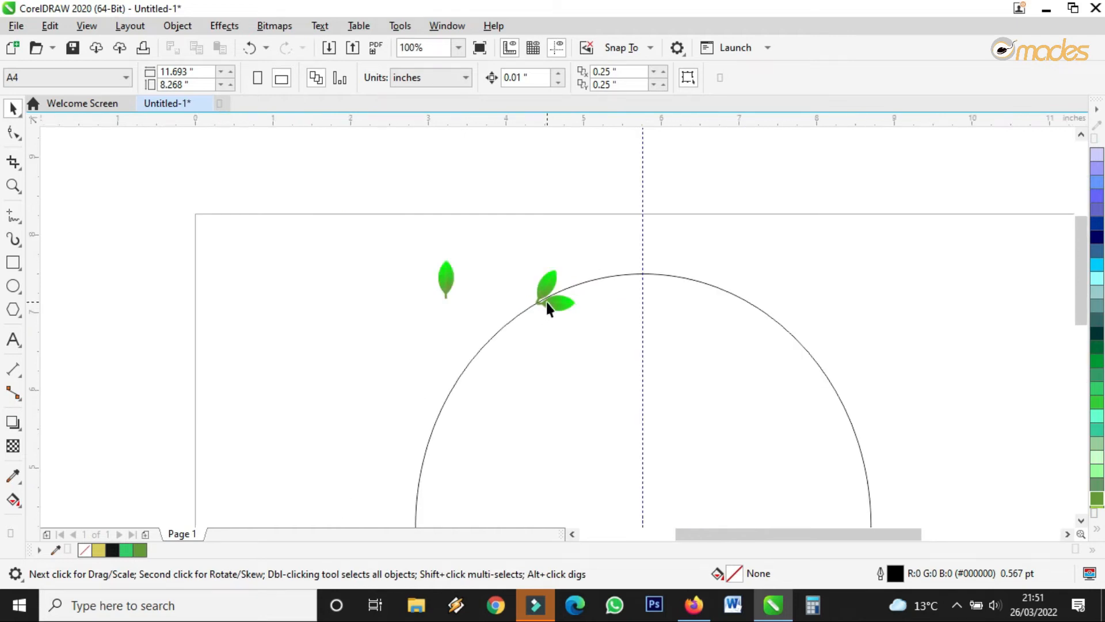
{"action": "scroll", "coordinate": [547, 301], "scroll_direction": "up", "scroll_amount": 2}
{"action": "scroll", "coordinate": [505, 250], "scroll_direction": "down", "scroll_amount": 3}
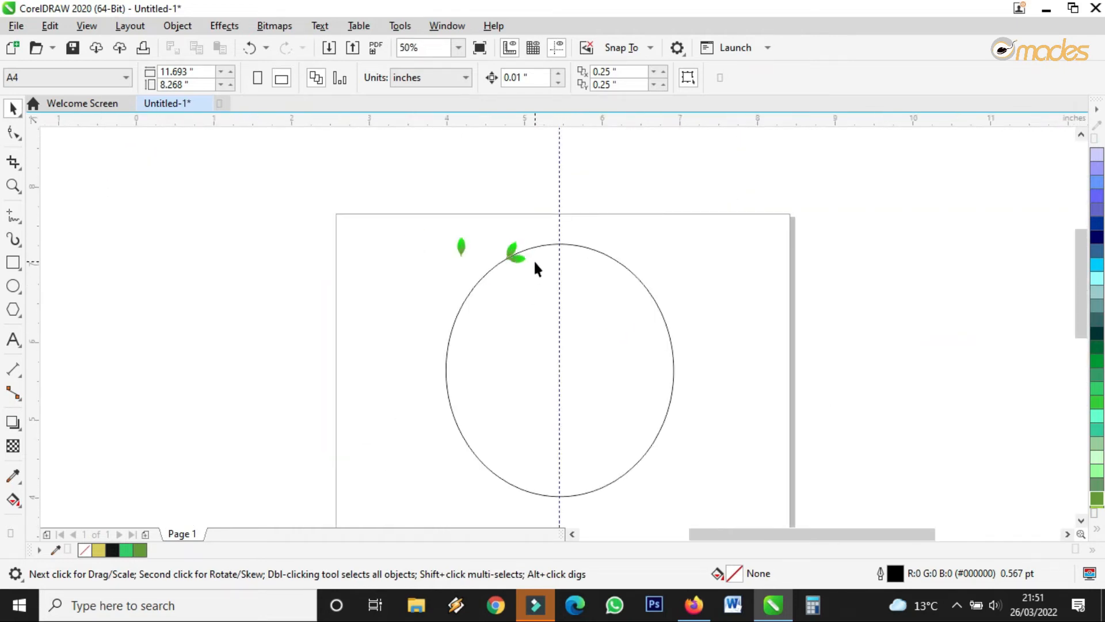
{"action": "scroll", "coordinate": [533, 259], "scroll_direction": "up", "scroll_amount": 1}
{"action": "left_click_drag", "start_coordinate": [440, 190], "coordinate": [577, 337]}
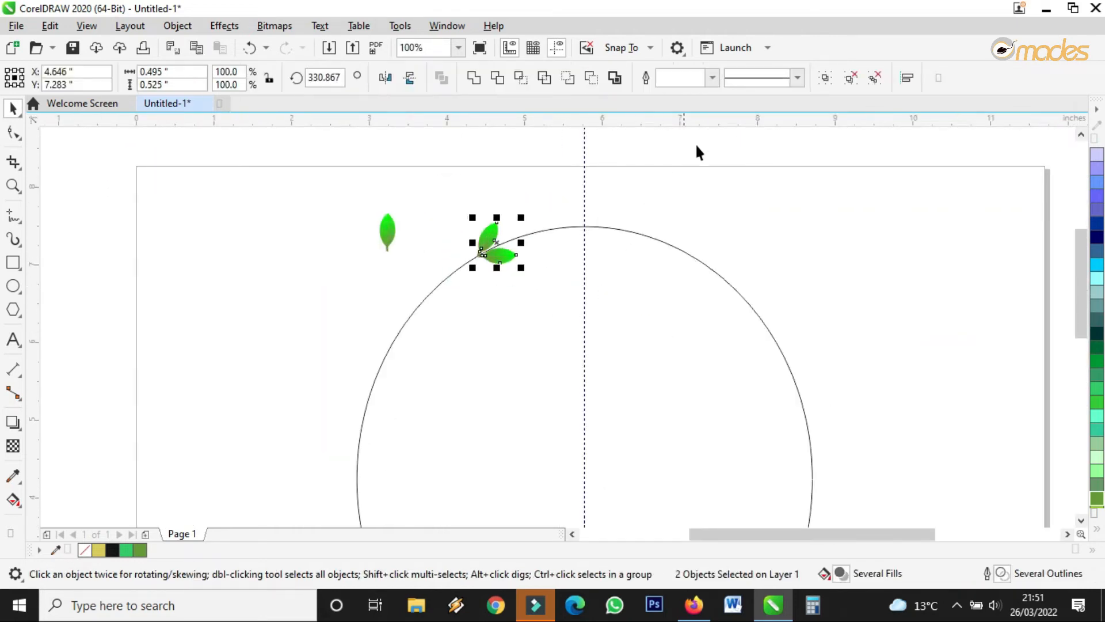
{"action": "left_click", "coordinate": [829, 79]}
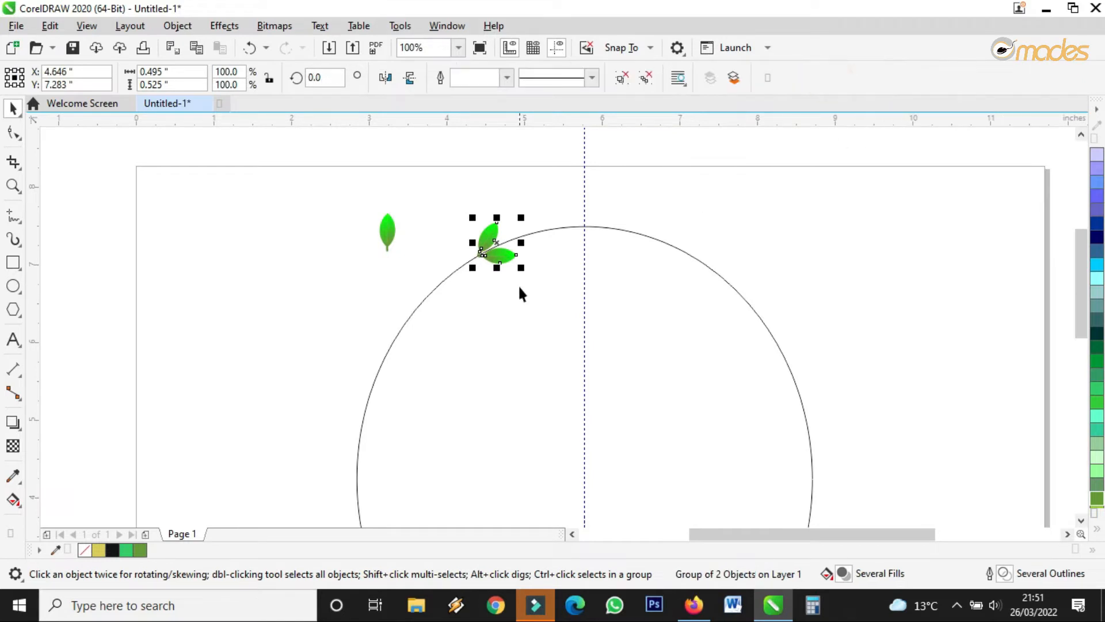
Drag the leaf pair's rotation centre down onto the circle's centre.
{"action": "left_click", "coordinate": [501, 255]}
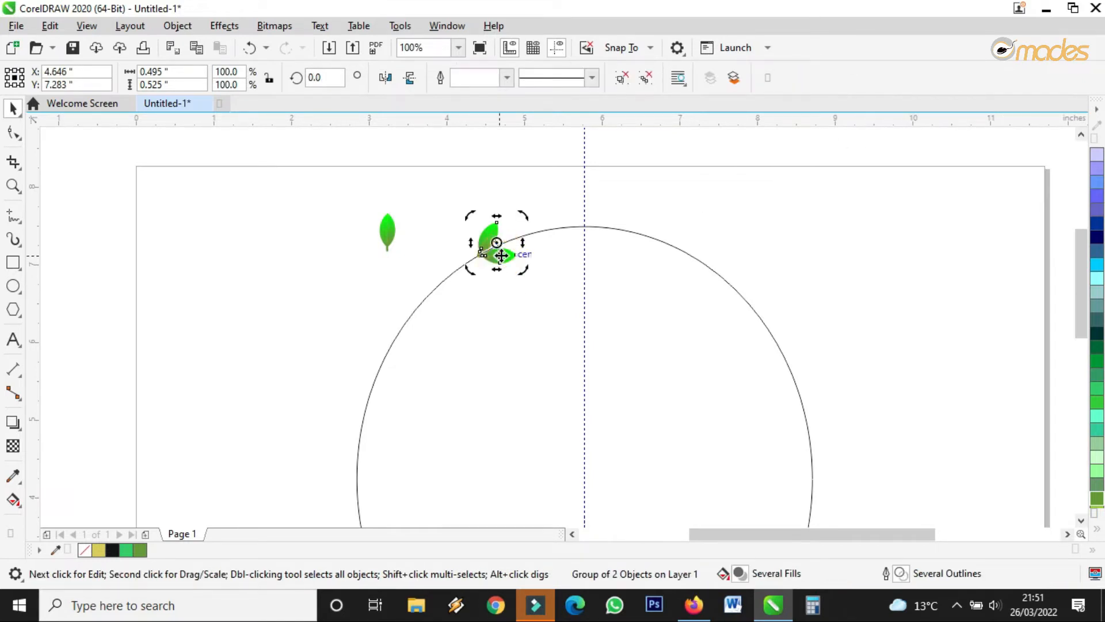
{"action": "scroll", "coordinate": [501, 255], "scroll_direction": "up", "scroll_amount": 3}
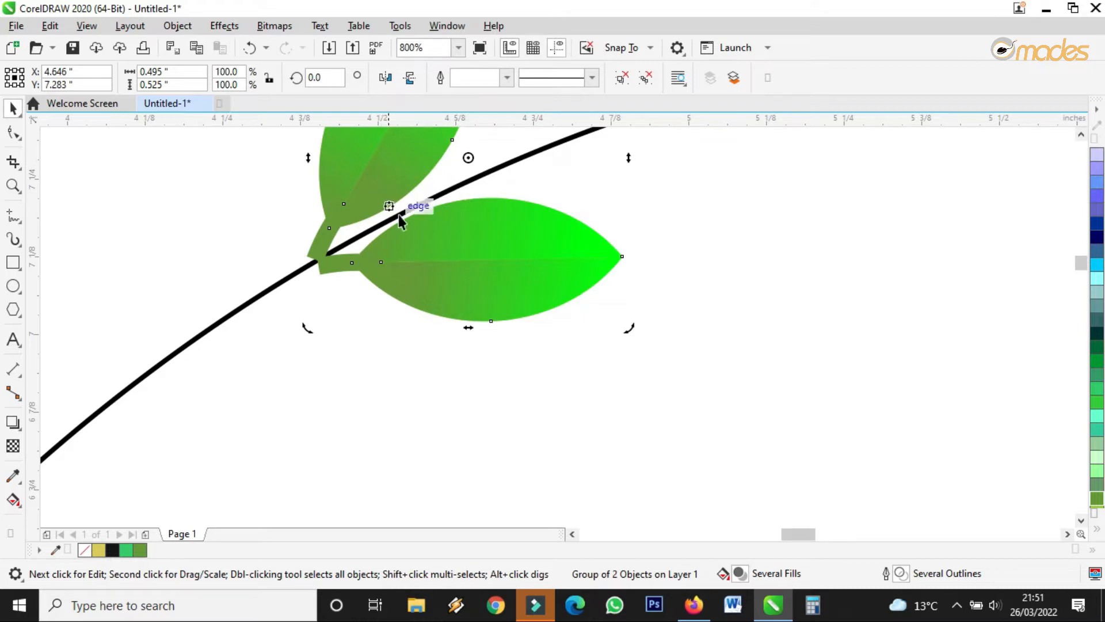
{"action": "scroll", "coordinate": [474, 184], "scroll_direction": "down", "scroll_amount": 3}
{"action": "scroll", "coordinate": [472, 176], "scroll_direction": "down", "scroll_amount": 1}
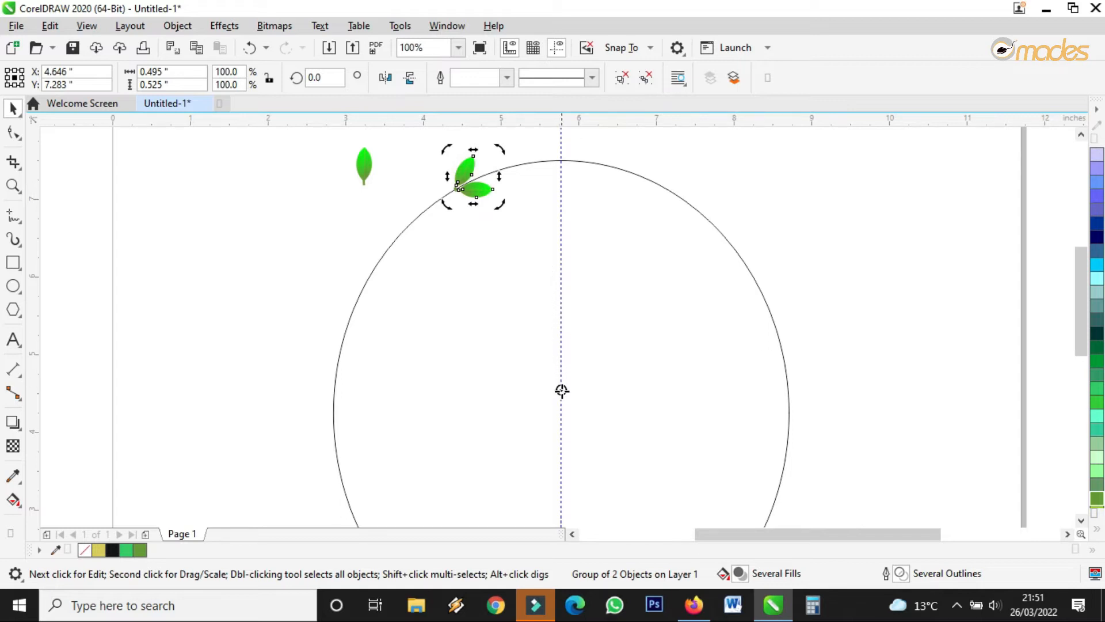
{"action": "left_click_drag", "start_coordinate": [561, 429], "coordinate": [559, 413]}
{"action": "left_click", "coordinate": [85, 26]}
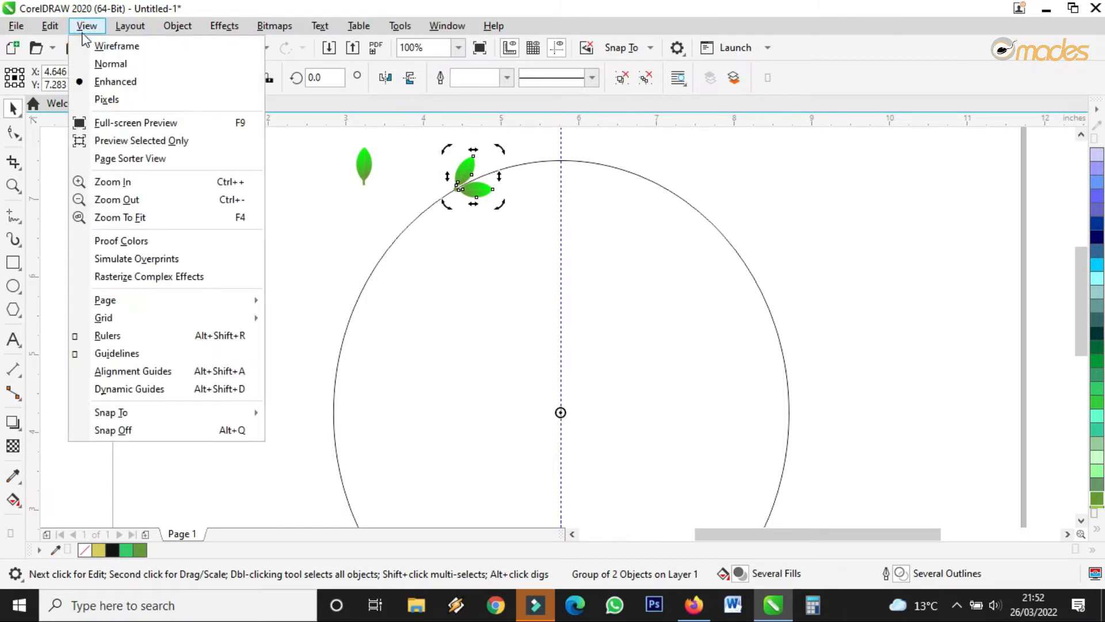
Turn snapping off, reselect the leaf pair, and slide its rotation centre down the guide.
{"action": "left_click", "coordinate": [158, 431]}
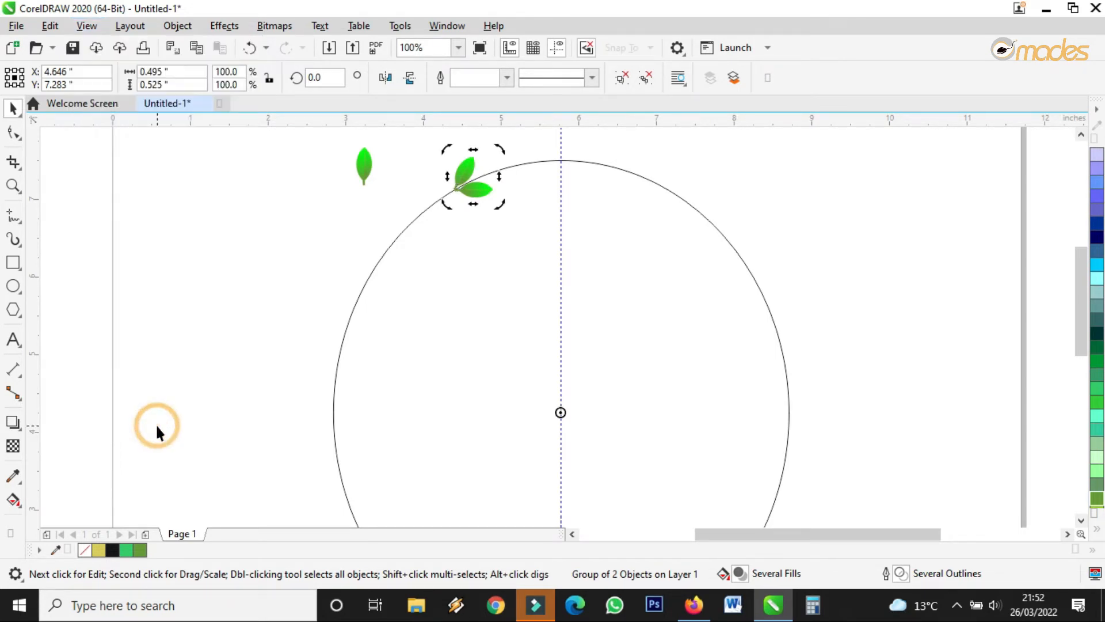
{"action": "left_click", "coordinate": [646, 319]}
{"action": "left_click", "coordinate": [476, 185]}
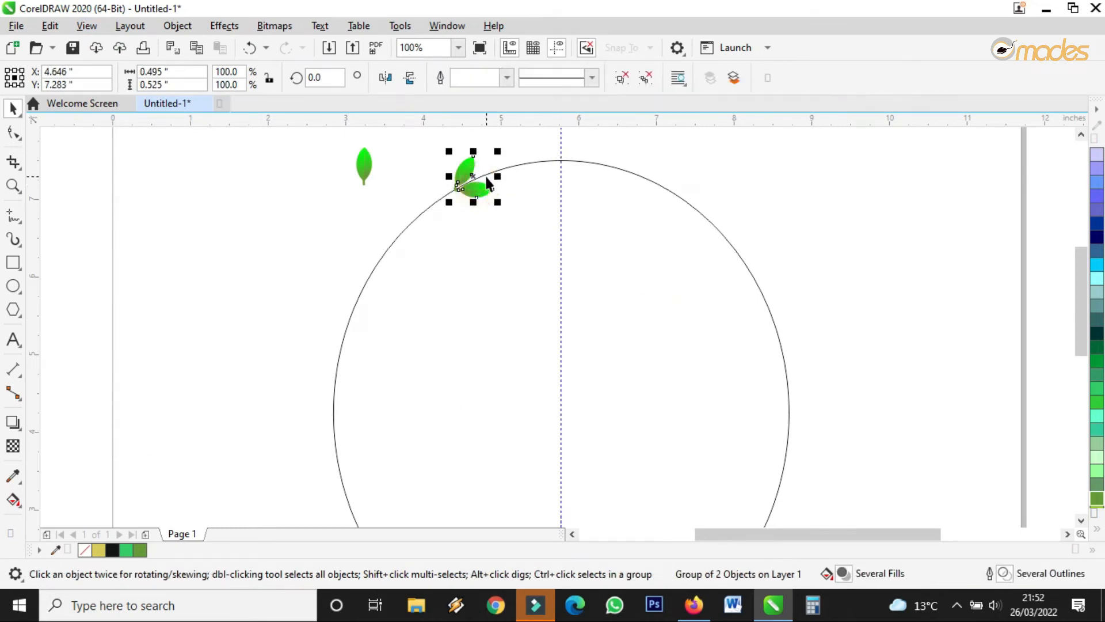
{"action": "left_click", "coordinate": [472, 176]}
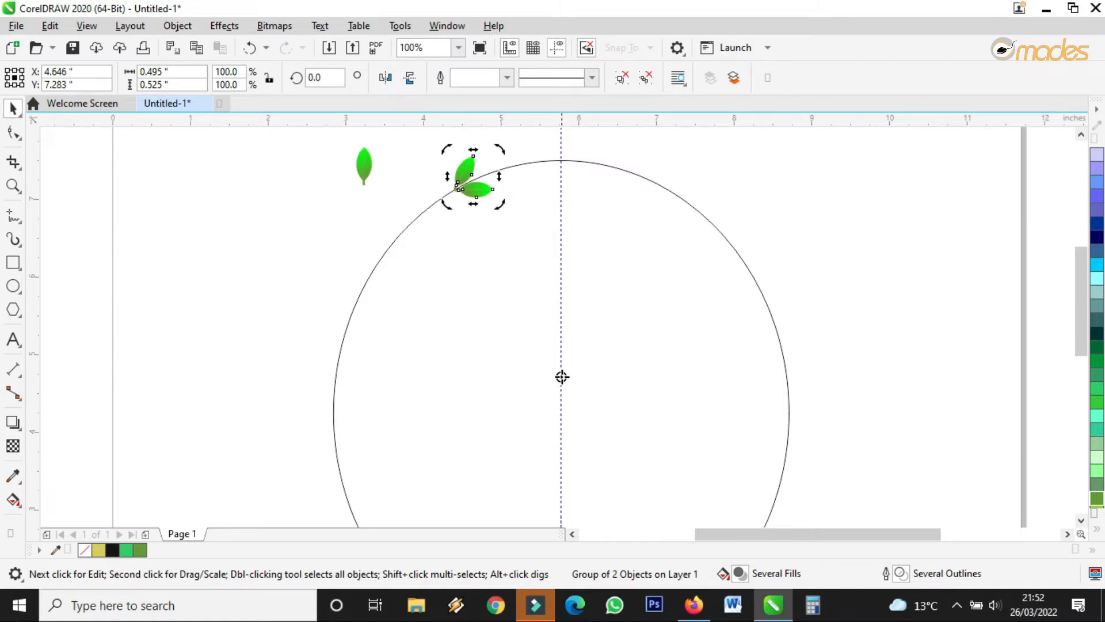
{"action": "mouse_move", "coordinate": [562, 348]}
{"action": "left_mouse_down"}
{"action": "mouse_move", "coordinate": [562, 447]}
{"action": "mouse_move", "coordinate": [560, 380]}
{"action": "left_mouse_up"}
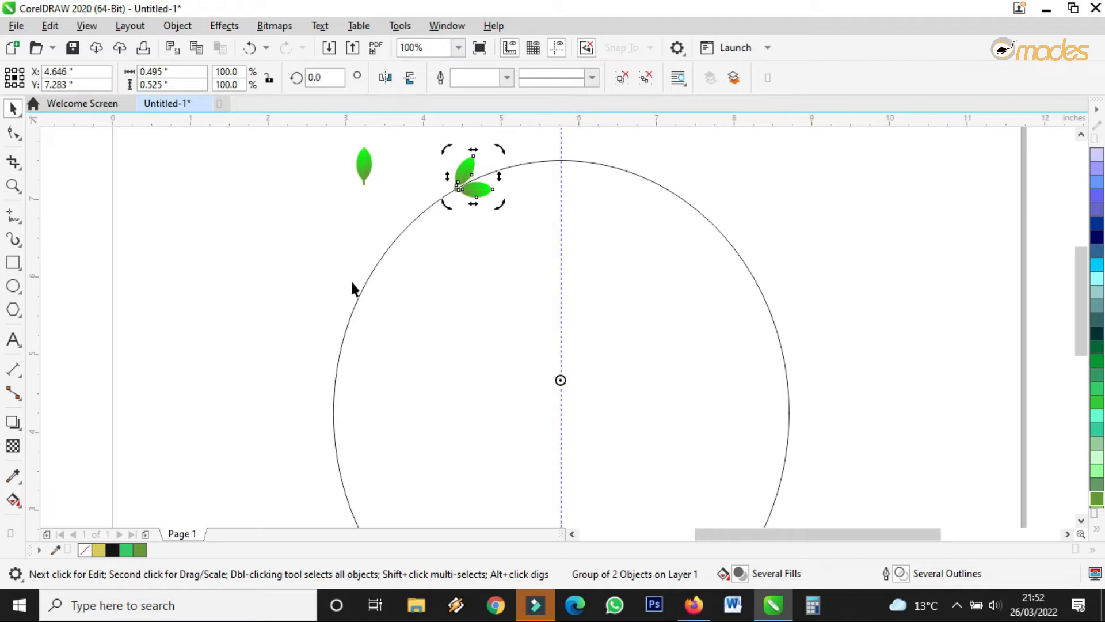
Turn snapping back on and snap the rotation centre exactly onto the circle's centre.
{"action": "left_click", "coordinate": [86, 25]}
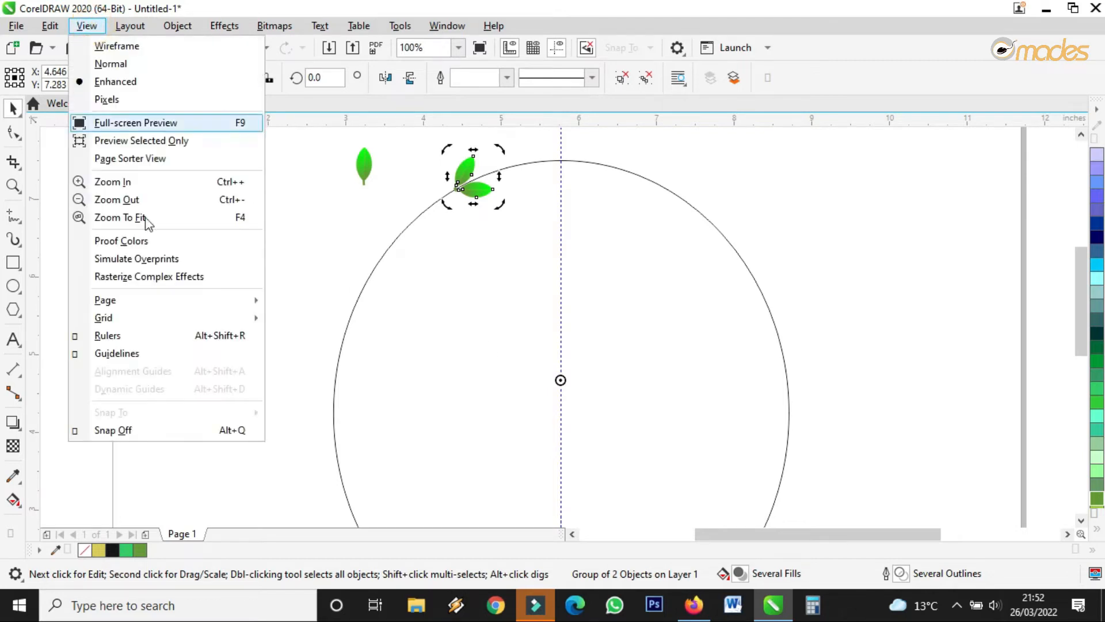
{"action": "left_click", "coordinate": [153, 432]}
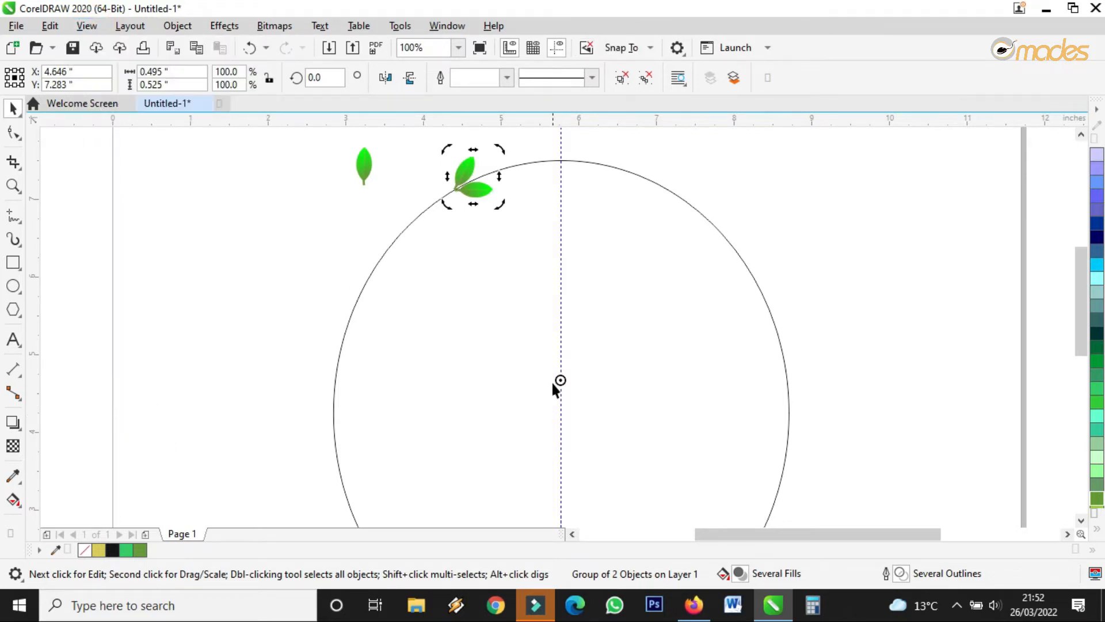
{"action": "left_click_drag", "start_coordinate": [560, 380], "coordinate": [561, 411]}
{"action": "scroll", "coordinate": [433, 254], "scroll_direction": "down", "scroll_amount": 2}
{"action": "scroll", "coordinate": [438, 246], "scroll_direction": "up", "scroll_amount": 2}
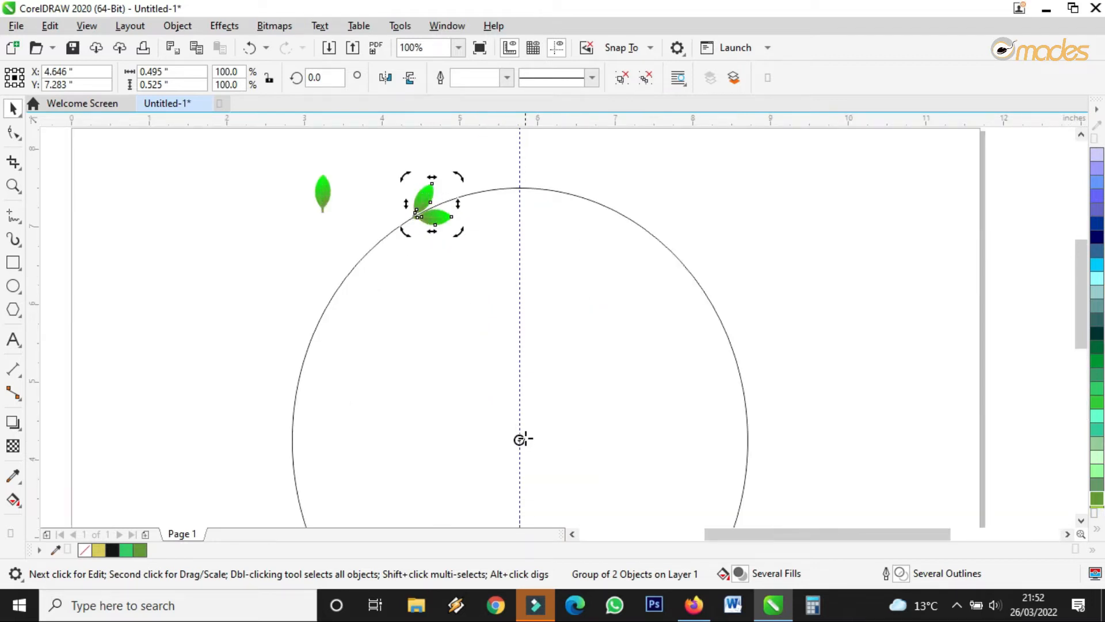
Set up a 10.0° Transform rotation pivoting at X 5.773", Y 4.246".
{"action": "left_click", "coordinate": [446, 27]}
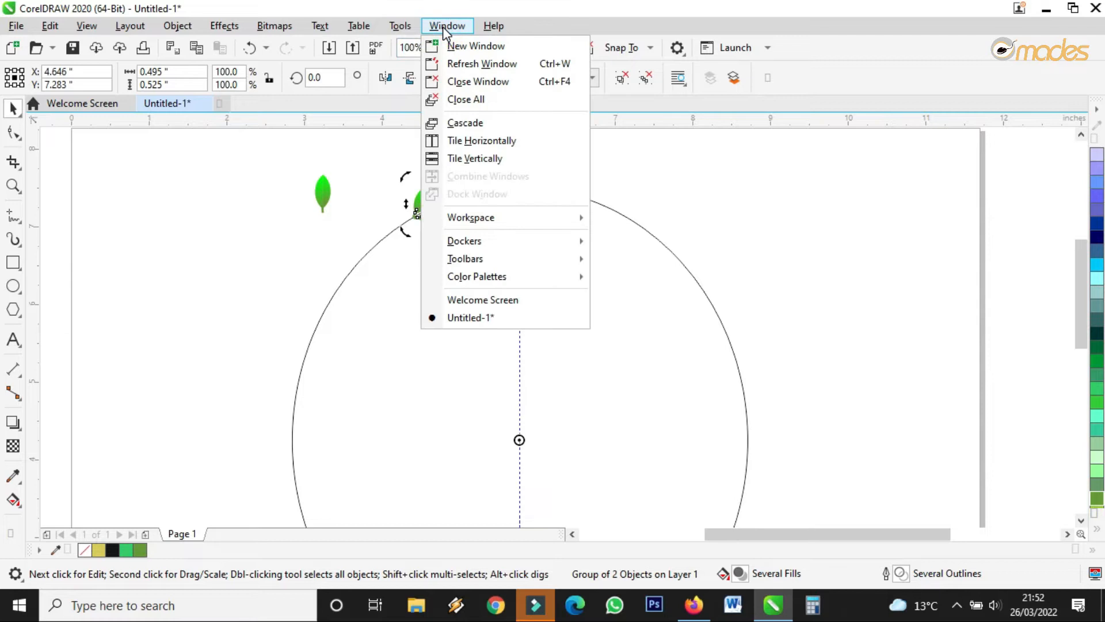
{"action": "mouse_move", "coordinate": [526, 242]}
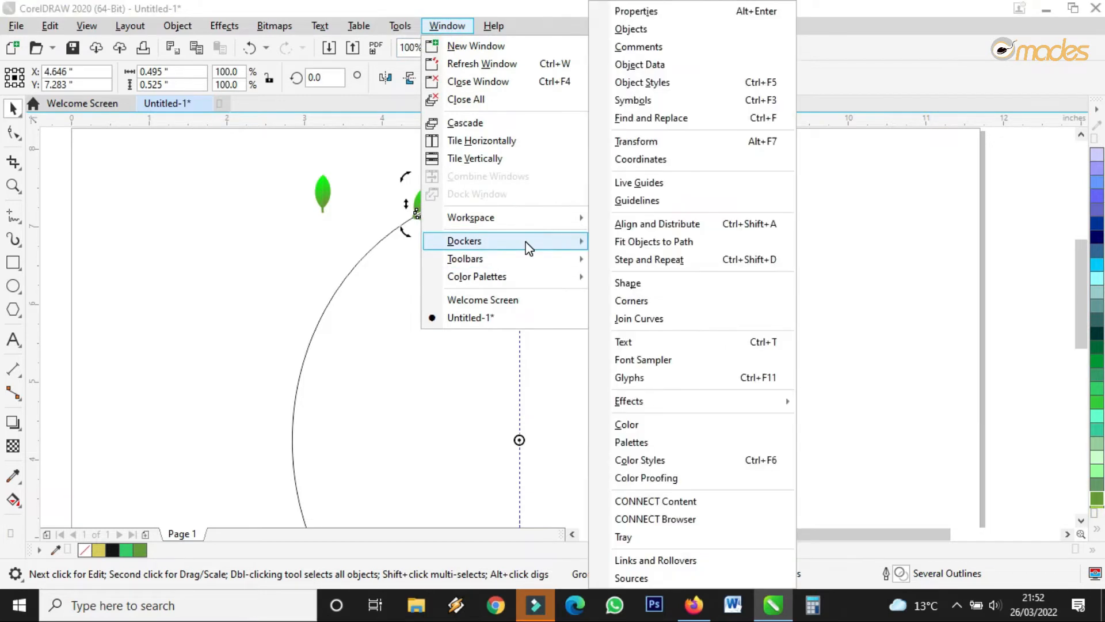
{"action": "left_click", "coordinate": [688, 151]}
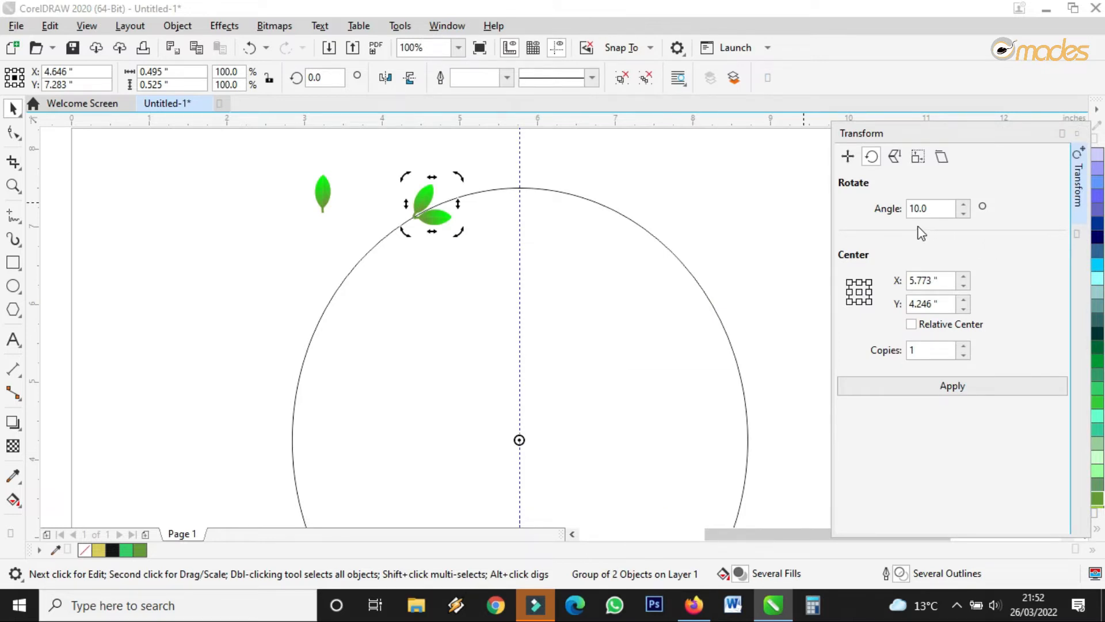
{"action": "left_click", "coordinate": [964, 214]}
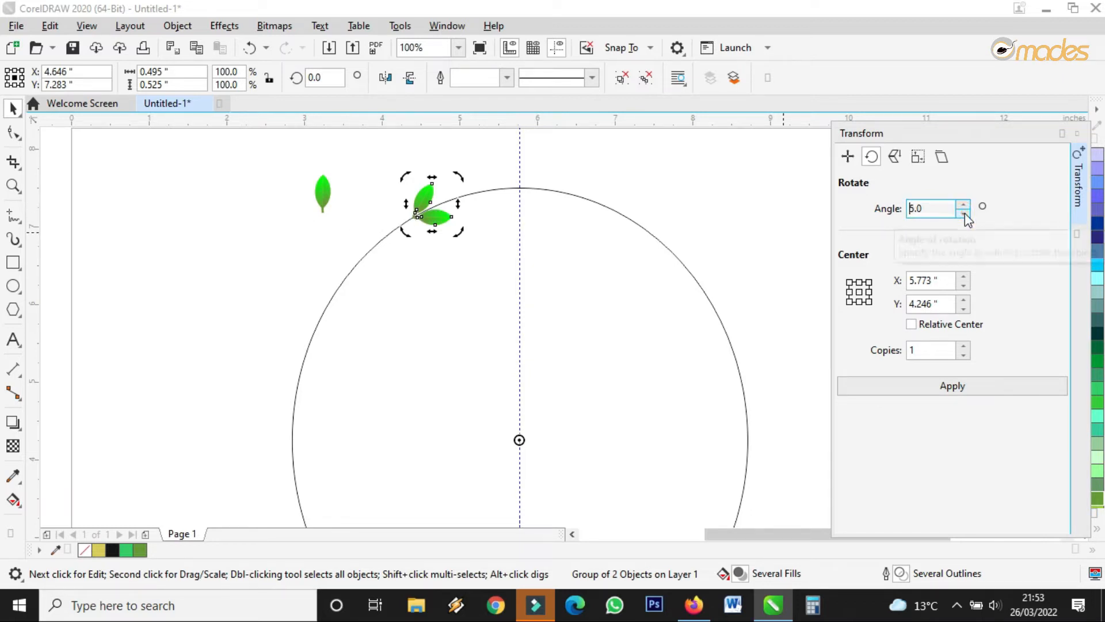
{"action": "left_click", "coordinate": [964, 206]}
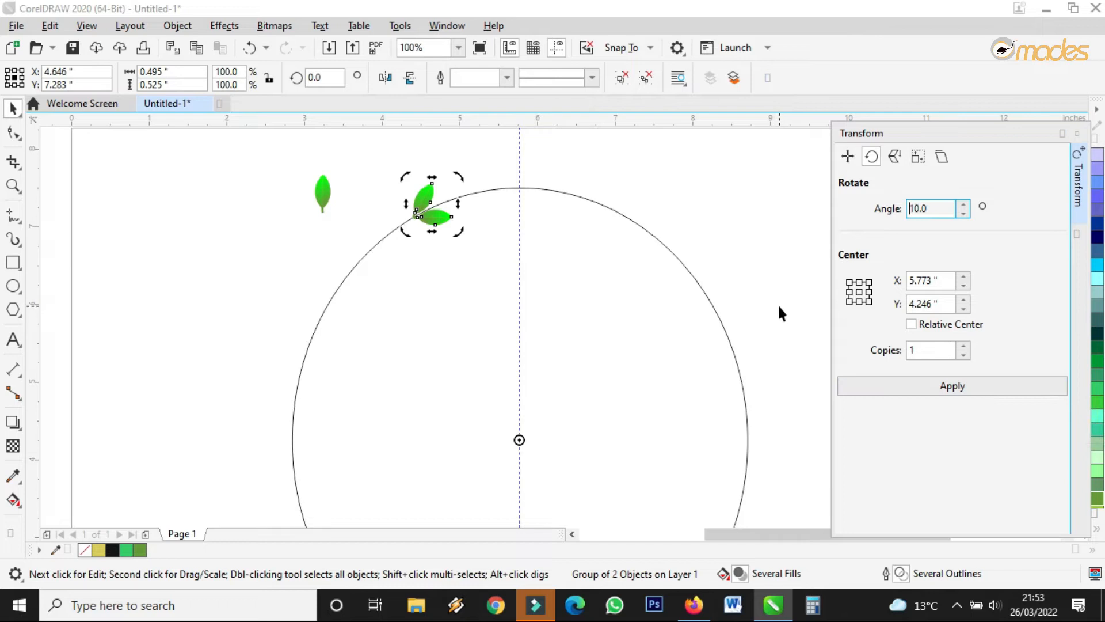
{"action": "scroll", "coordinate": [817, 275], "scroll_direction": "down", "scroll_amount": 2}
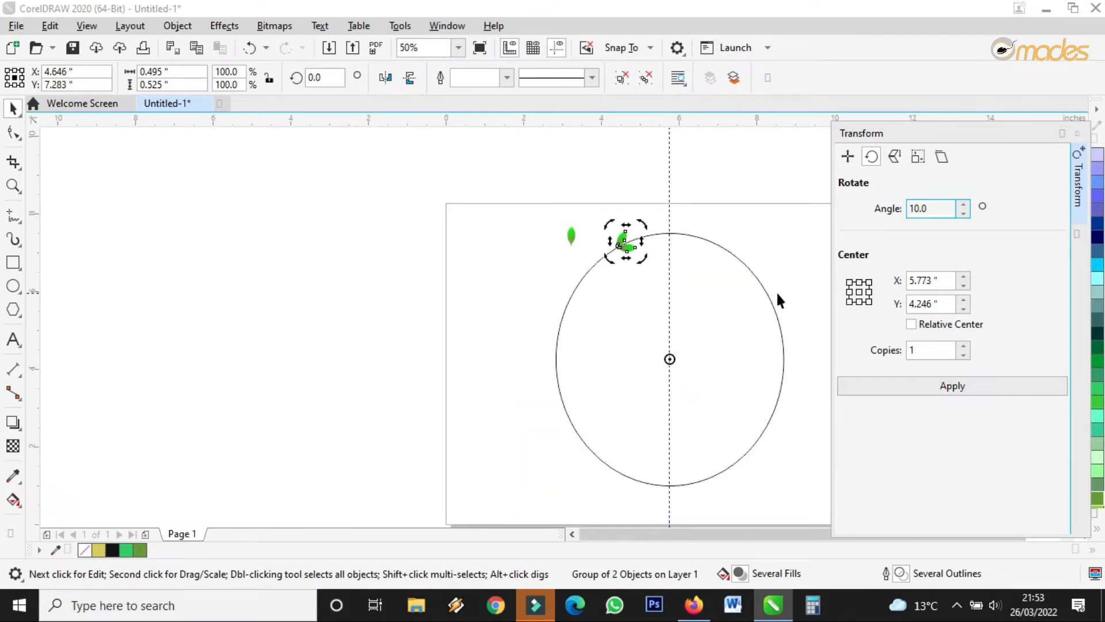
{"action": "scroll", "coordinate": [777, 291], "scroll_direction": "up", "scroll_amount": 2}
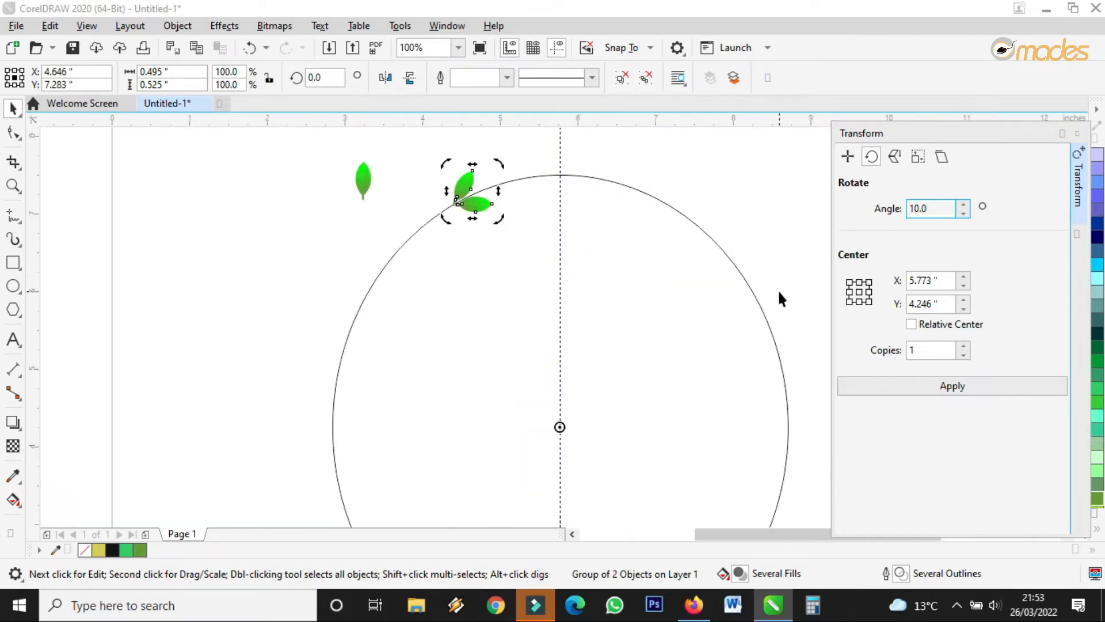
Apply the 10° rotation ten times, adding leaf-pair copies down the circle's left side.
{"action": "left_click", "coordinate": [947, 386]}
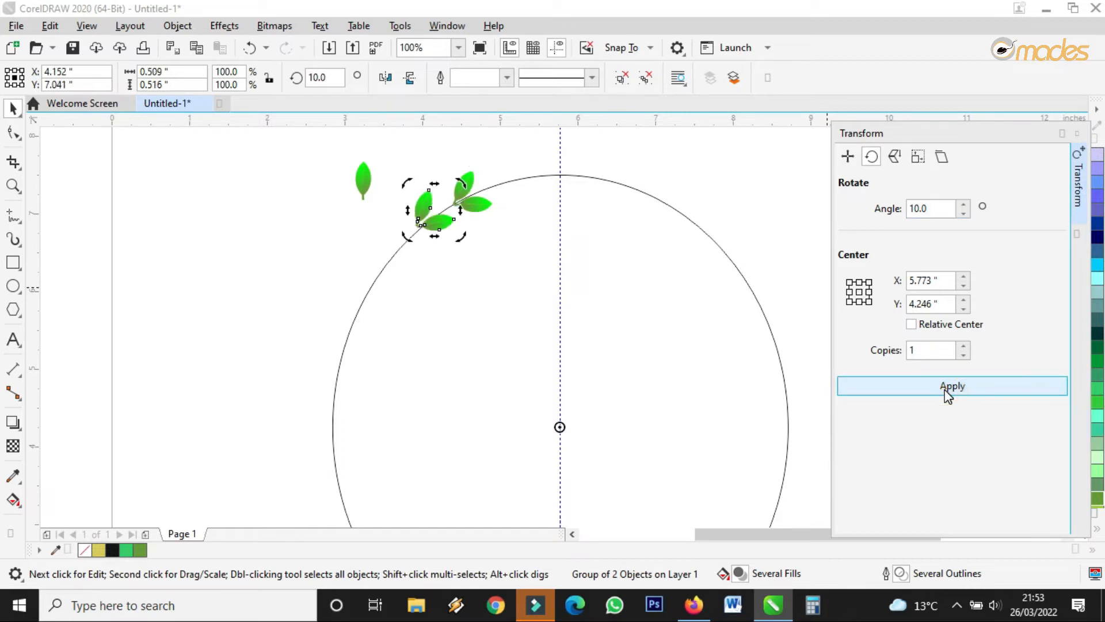
{"action": "left_click", "coordinate": [945, 391]}
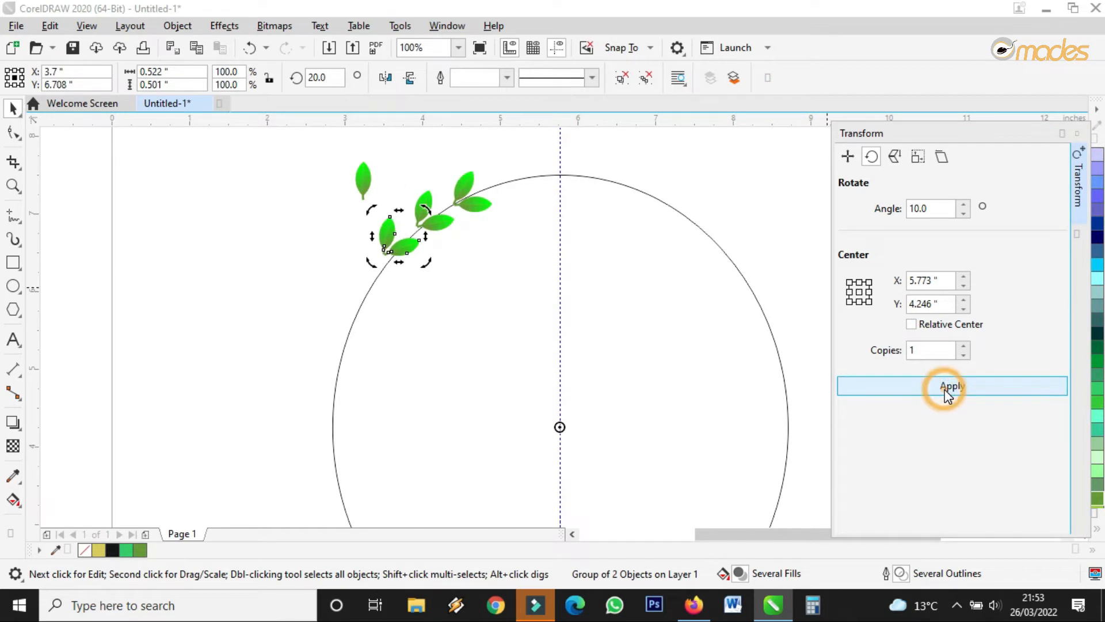
{"action": "left_click", "coordinate": [947, 391]}
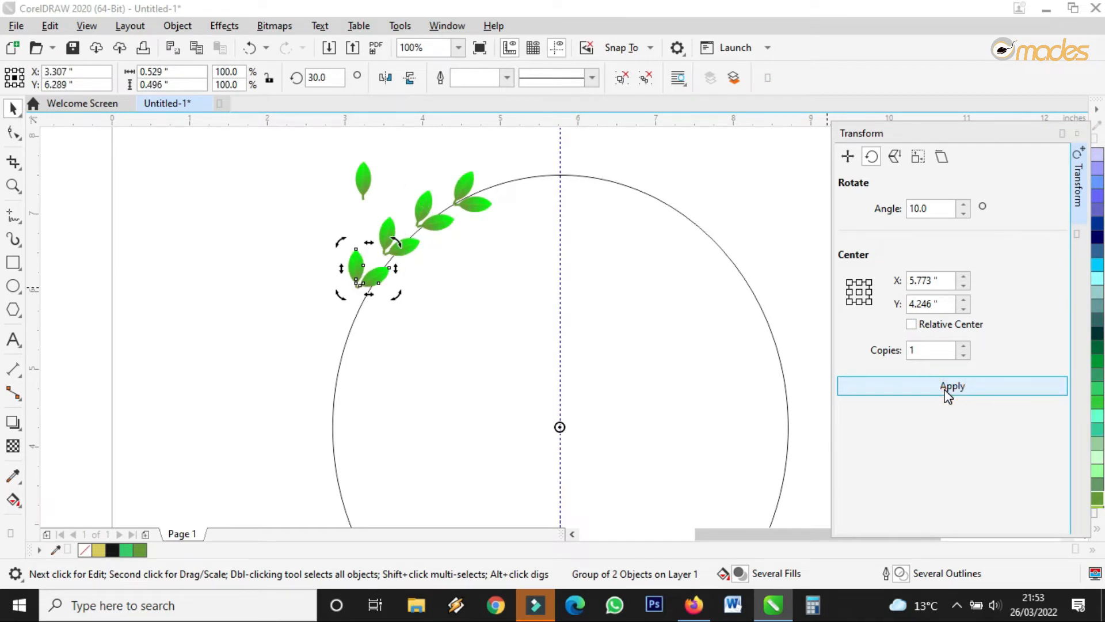
{"action": "left_click", "coordinate": [947, 392]}
{"action": "left_click", "coordinate": [947, 392]}
{"action": "left_click", "coordinate": [947, 392]}
{"action": "left_click", "coordinate": [946, 392]}
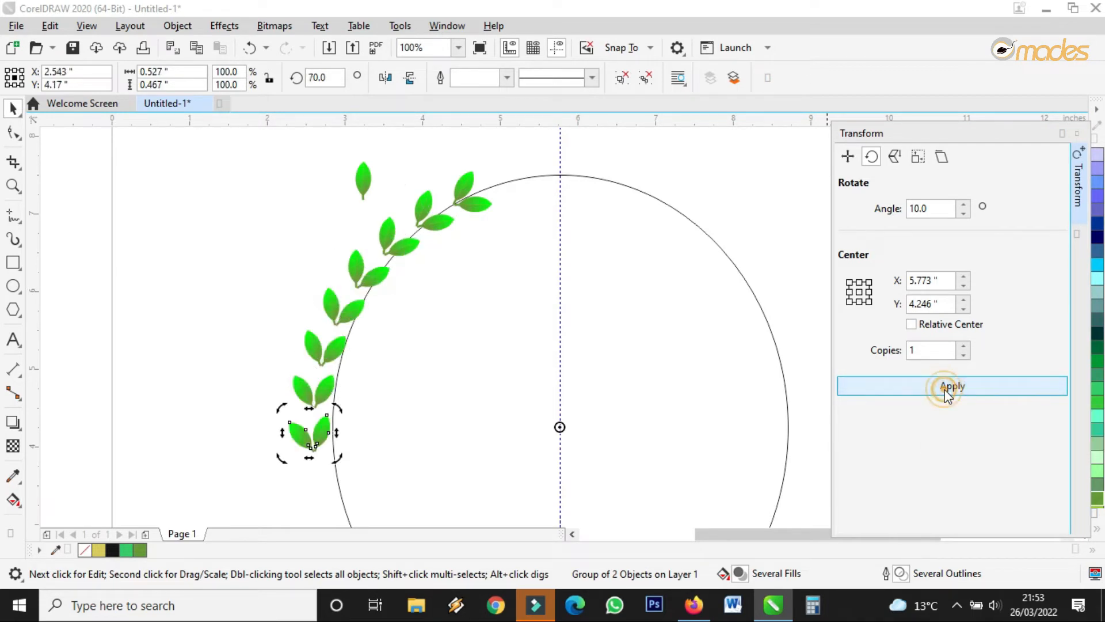
{"action": "left_click", "coordinate": [947, 391]}
{"action": "left_click", "coordinate": [946, 392]}
{"action": "left_click", "coordinate": [947, 392]}
{"action": "scroll", "coordinate": [739, 343], "scroll_direction": "down", "scroll_amount": 2}
{"action": "scroll", "coordinate": [820, 380], "scroll_direction": "up", "scroll_amount": 2}
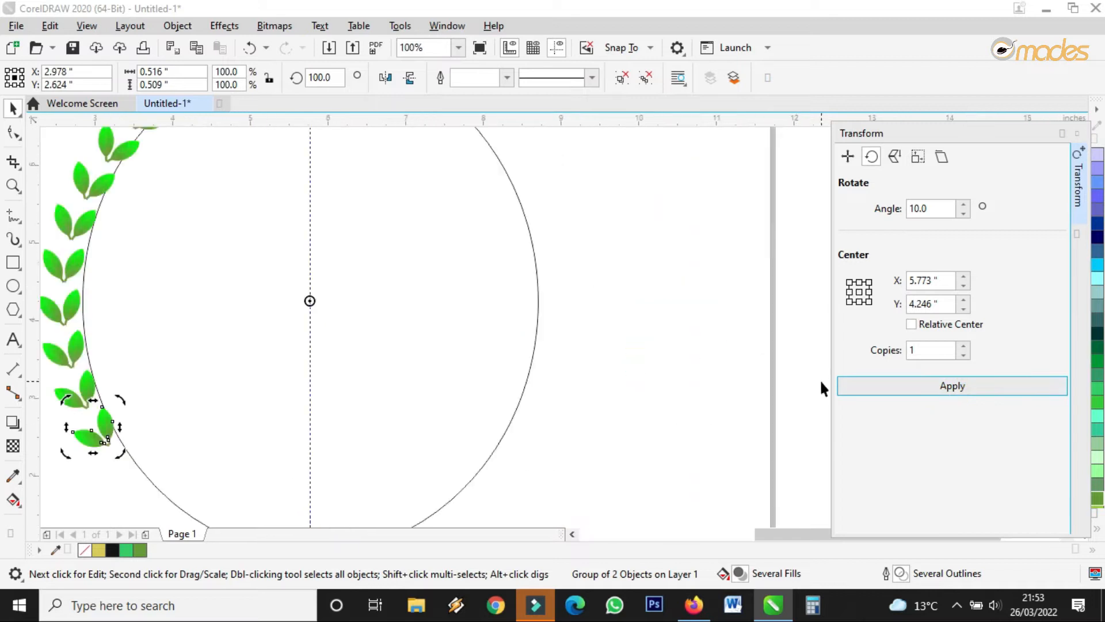
{"action": "left_click", "coordinate": [932, 383]}
{"action": "left_click", "coordinate": [932, 384]}
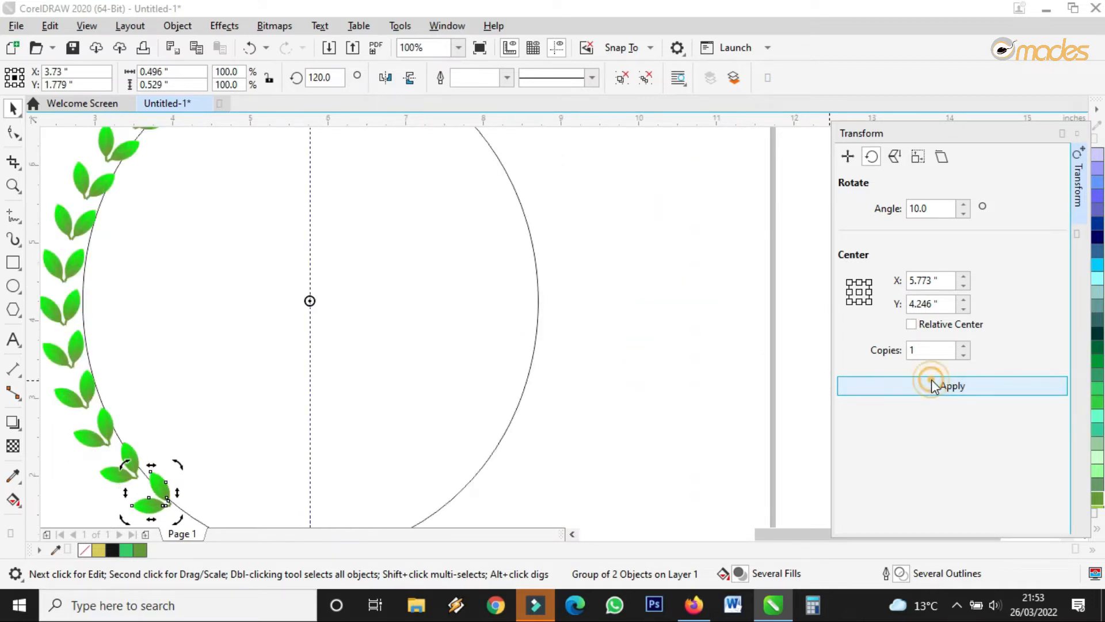
{"action": "scroll", "coordinate": [730, 347], "scroll_direction": "down", "scroll_amount": 2}
{"action": "scroll", "coordinate": [666, 345], "scroll_direction": "up", "scroll_amount": 1}
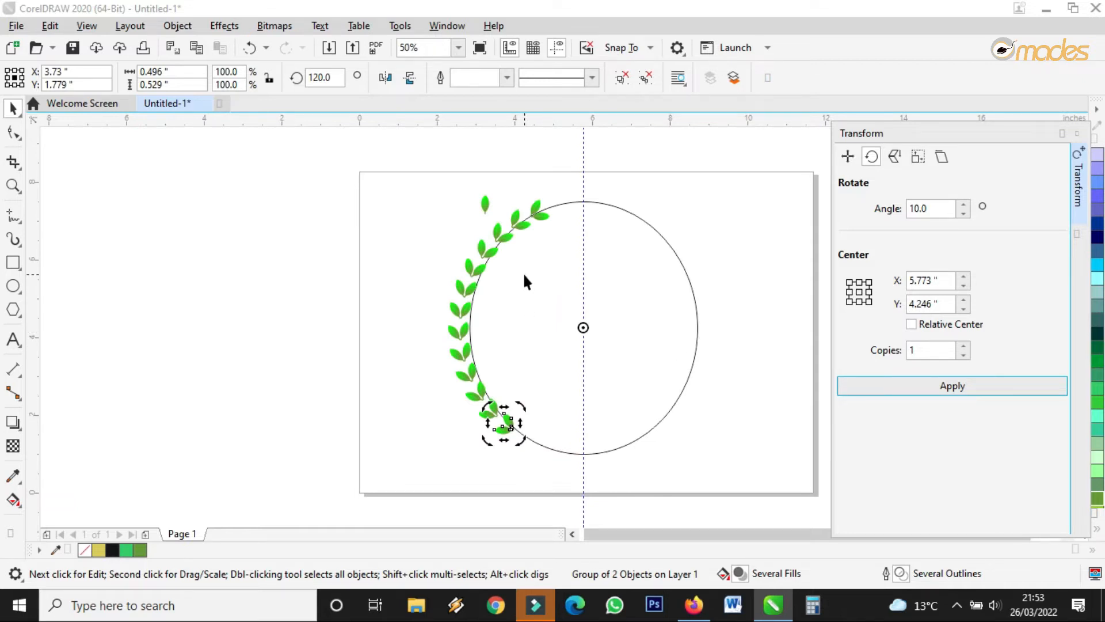
Move the single leaf to the branch's top tip and rotate it to follow the branch.
{"action": "left_click", "coordinate": [554, 271]}
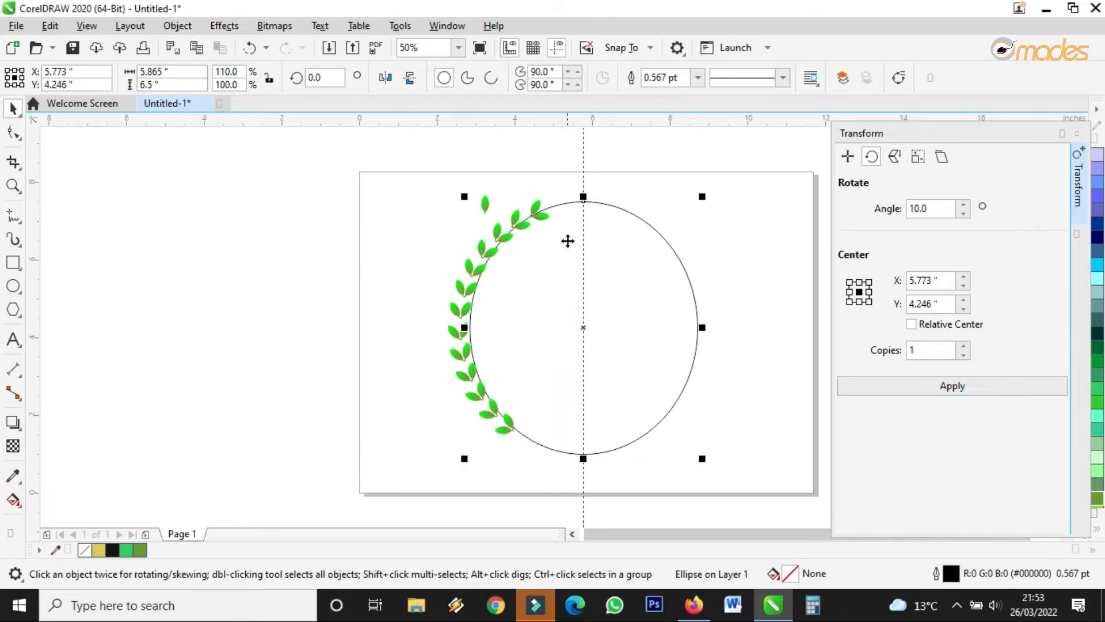
{"action": "scroll", "coordinate": [572, 192], "scroll_direction": "up", "scroll_amount": 2}
{"action": "left_click_drag", "start_coordinate": [209, 229], "coordinate": [576, 248]}
{"action": "left_click", "coordinate": [491, 226]}
{"action": "scroll", "coordinate": [499, 240], "scroll_direction": "up", "scroll_amount": 1}
{"action": "mouse_move", "coordinate": [509, 228]}
{"action": "left_mouse_down"}
{"action": "mouse_move", "coordinate": [488, 240]}
{"action": "mouse_move", "coordinate": [501, 238]}
{"action": "left_mouse_up"}
{"action": "left_click", "coordinate": [569, 190]}
{"action": "left_click", "coordinate": [496, 232]}
Shrink the tip leaf to match the others and align its angle with the stem.
{"action": "left_click_drag", "start_coordinate": [545, 209], "coordinate": [488, 244]}
{"action": "left_click", "coordinate": [486, 250]}
{"action": "scroll", "coordinate": [451, 262], "scroll_direction": "up", "scroll_amount": 3}
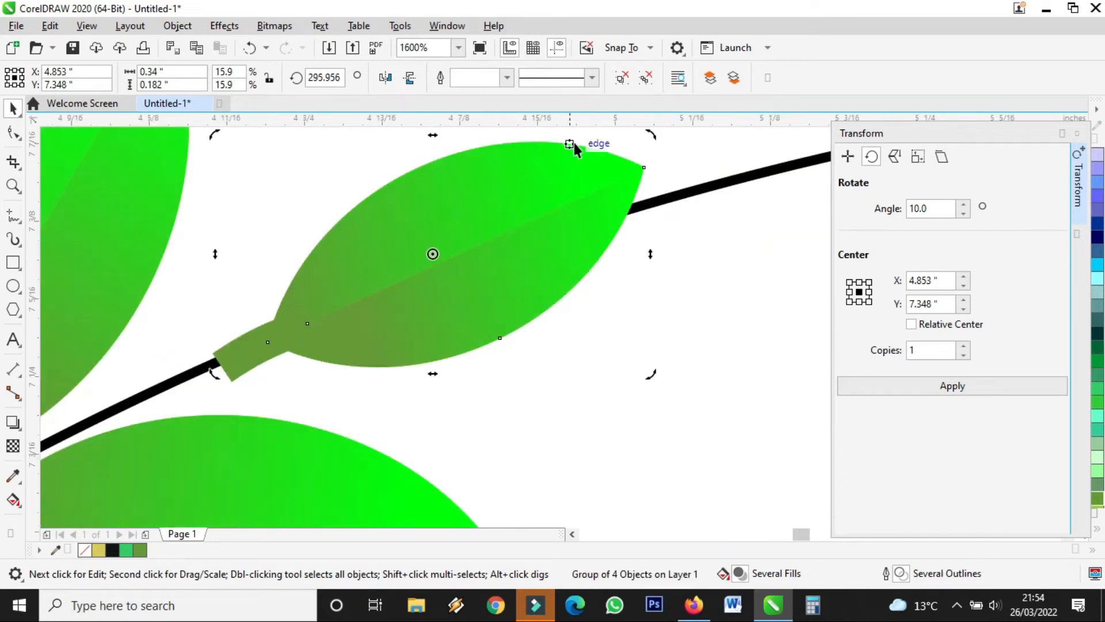
{"action": "left_click_drag", "start_coordinate": [647, 372], "coordinate": [643, 378]}
{"action": "scroll", "coordinate": [555, 329], "scroll_direction": "down", "scroll_amount": 2}
{"action": "left_click", "coordinate": [555, 286]}
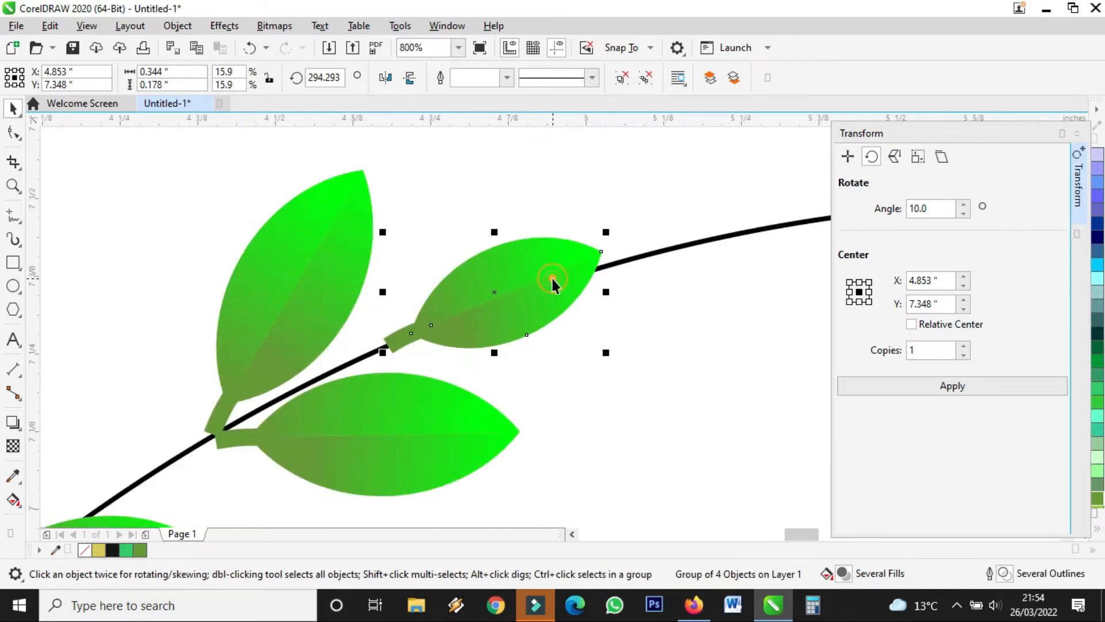
{"action": "left_click", "coordinate": [524, 287]}
{"action": "left_click_drag", "start_coordinate": [599, 239], "coordinate": [609, 236]}
{"action": "scroll", "coordinate": [582, 226], "scroll_direction": "down", "scroll_amount": 8}
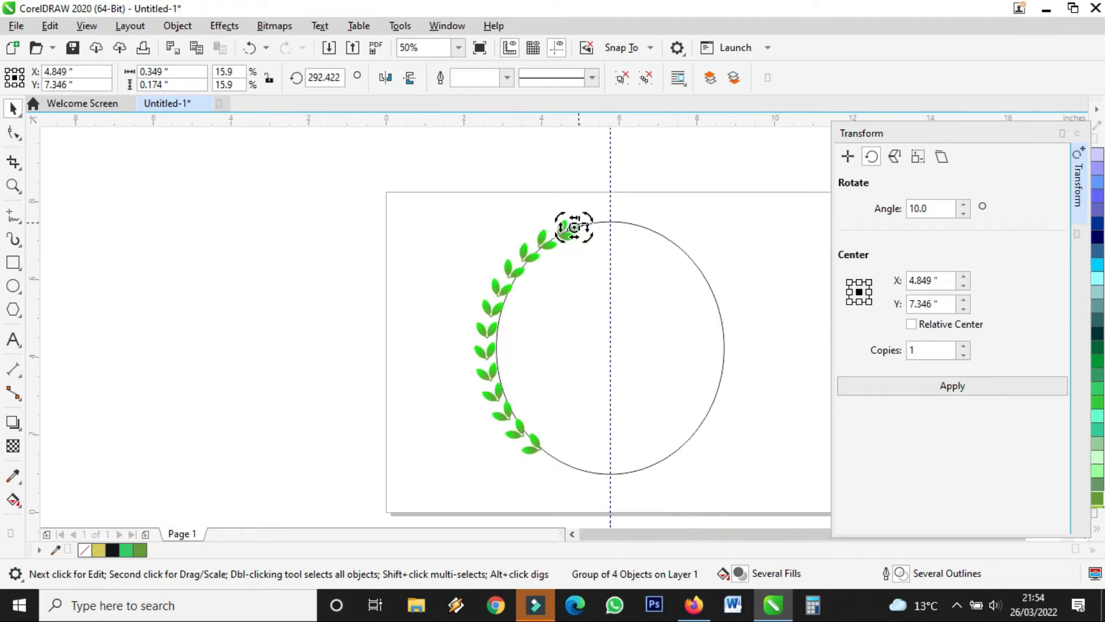
Widen the circle leftward to 6.117 by 6.5 inches so it runs through the stems.
{"action": "left_click", "coordinate": [605, 258]}
{"action": "scroll", "coordinate": [626, 227], "scroll_direction": "up", "scroll_amount": 2}
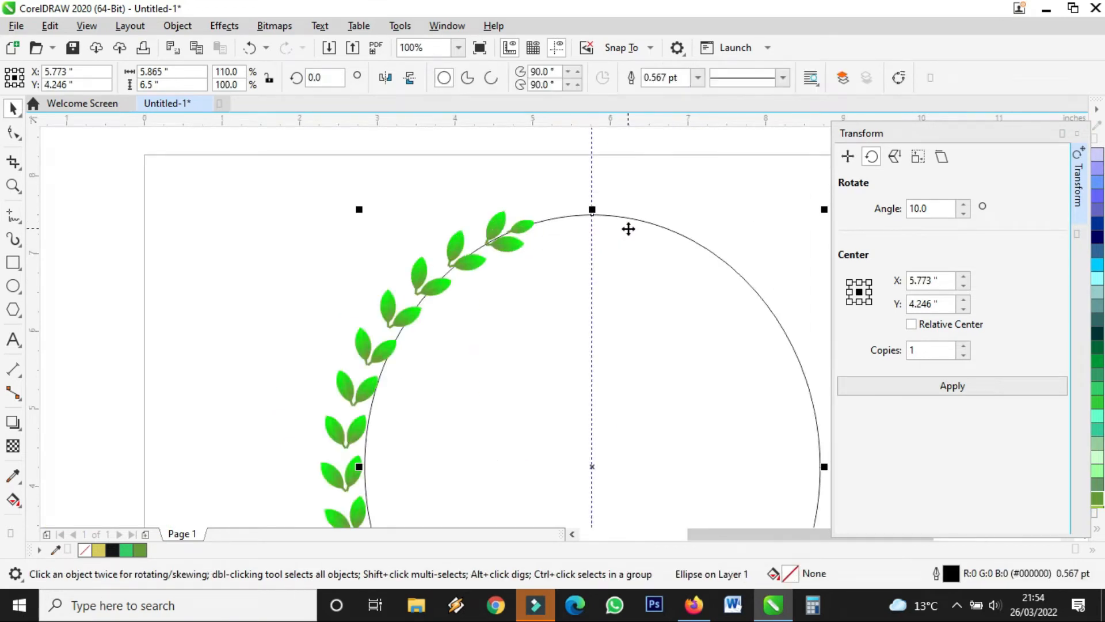
{"action": "left_click_drag", "start_coordinate": [359, 466], "coordinate": [341, 467]}
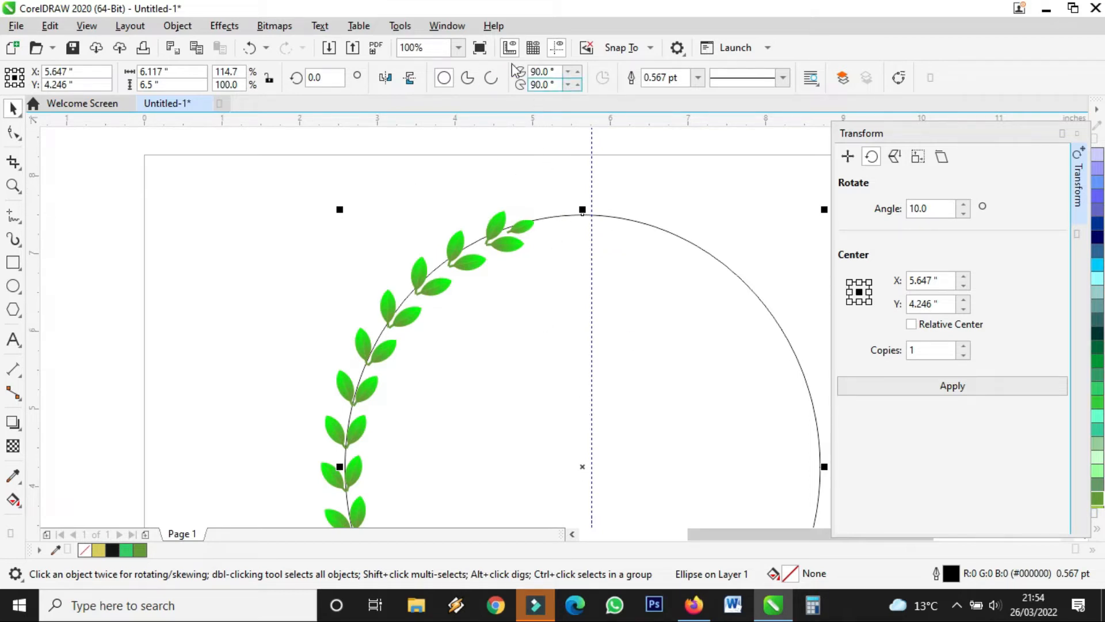
Trim the ellipse to an open arc from 101.842° to 270°, ending at the top leaf.
{"action": "left_click", "coordinate": [490, 80]}
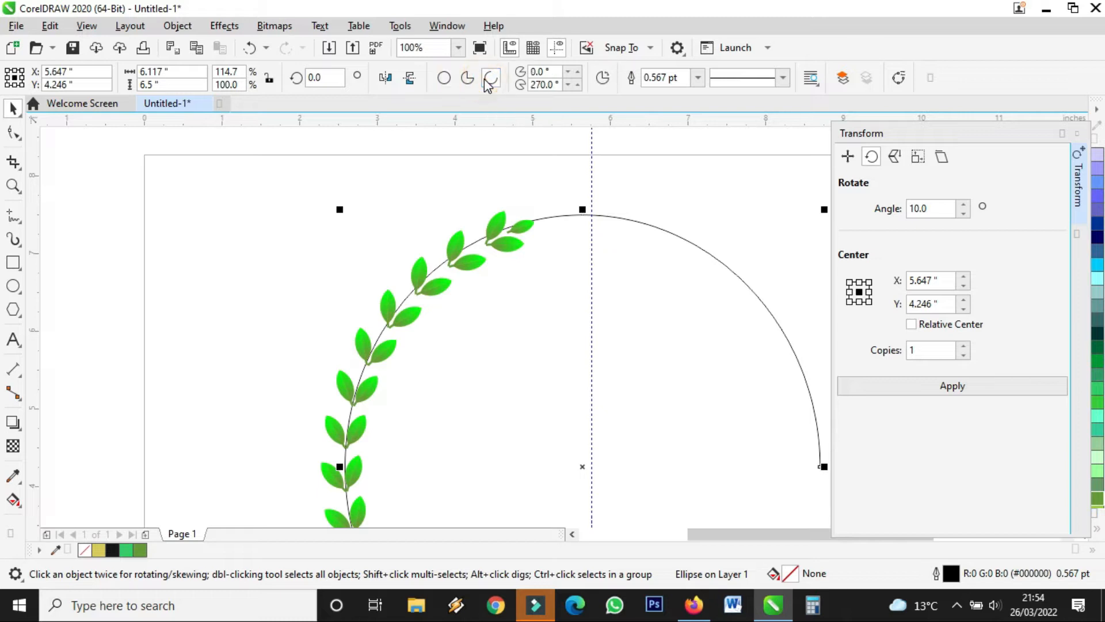
{"action": "scroll", "coordinate": [587, 239], "scroll_direction": "down", "scroll_amount": 2}
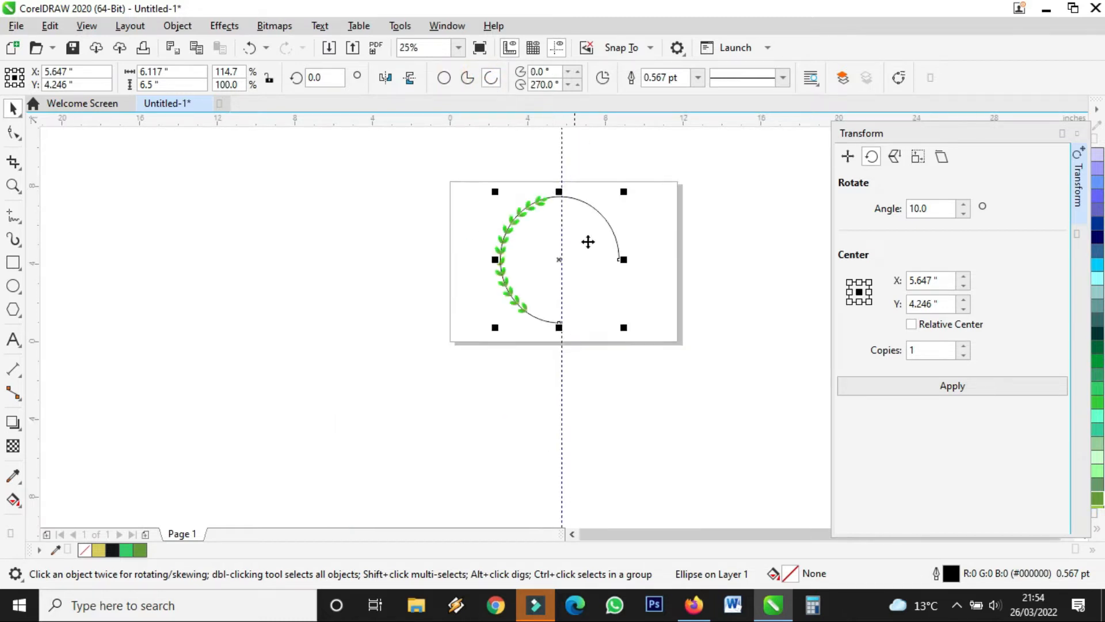
{"action": "scroll", "coordinate": [594, 234], "scroll_direction": "up", "scroll_amount": 1}
{"action": "left_click", "coordinate": [13, 133]}
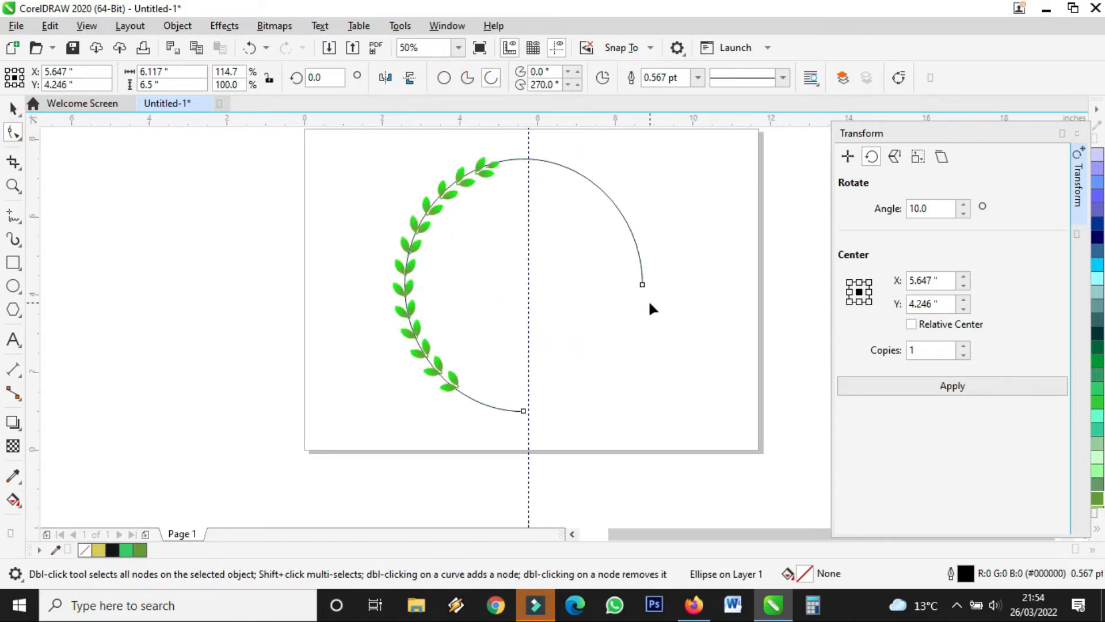
{"action": "left_click_drag", "start_coordinate": [638, 284], "coordinate": [500, 163]}
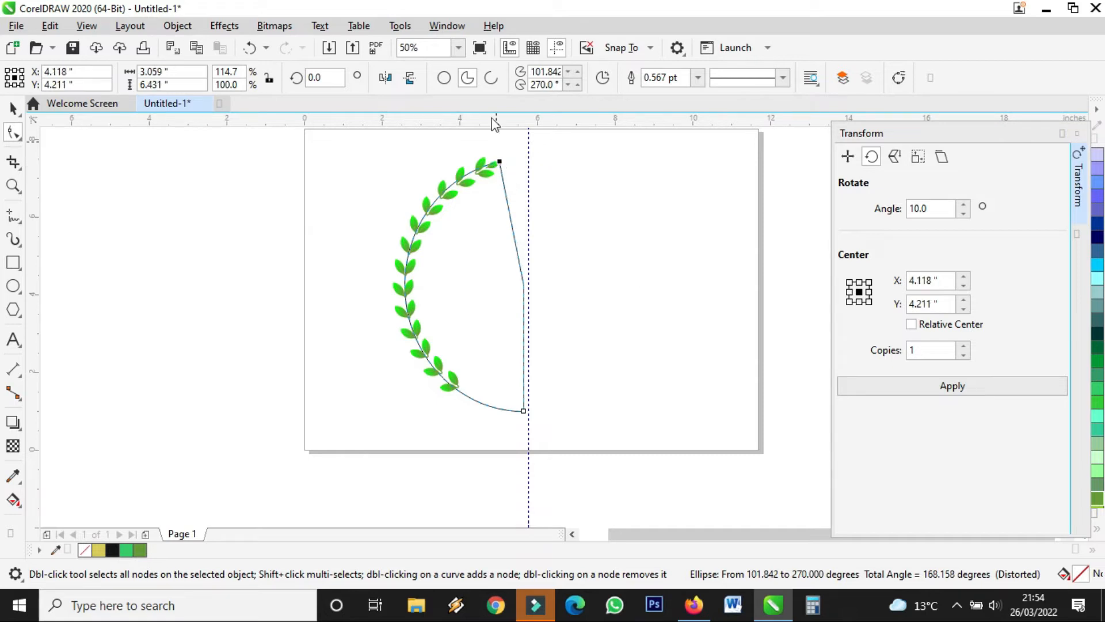
{"action": "left_click", "coordinate": [490, 79]}
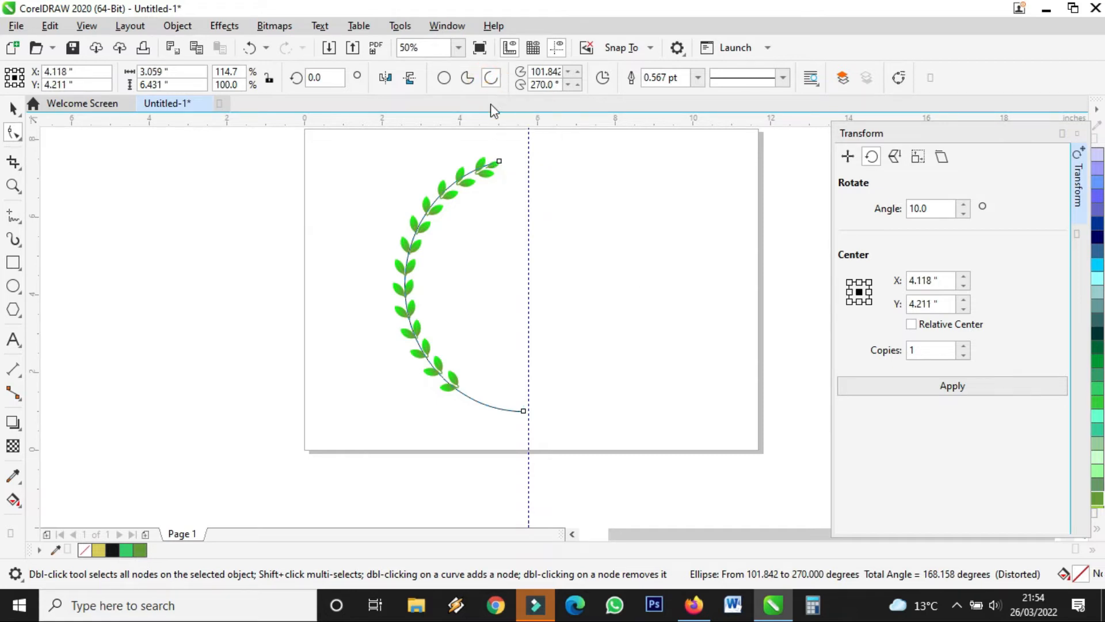
{"action": "scroll", "coordinate": [499, 159], "scroll_direction": "up", "scroll_amount": 3}
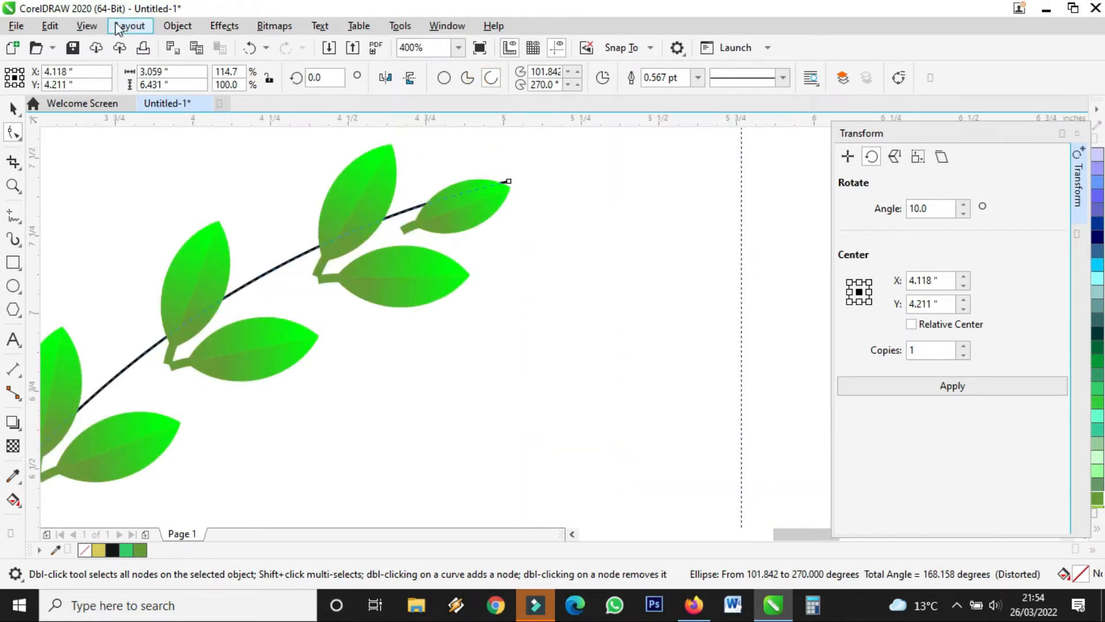
Convert the arc to curves and drag its top and bottom end nodes to fit the leaves.
{"action": "left_click", "coordinate": [168, 30]}
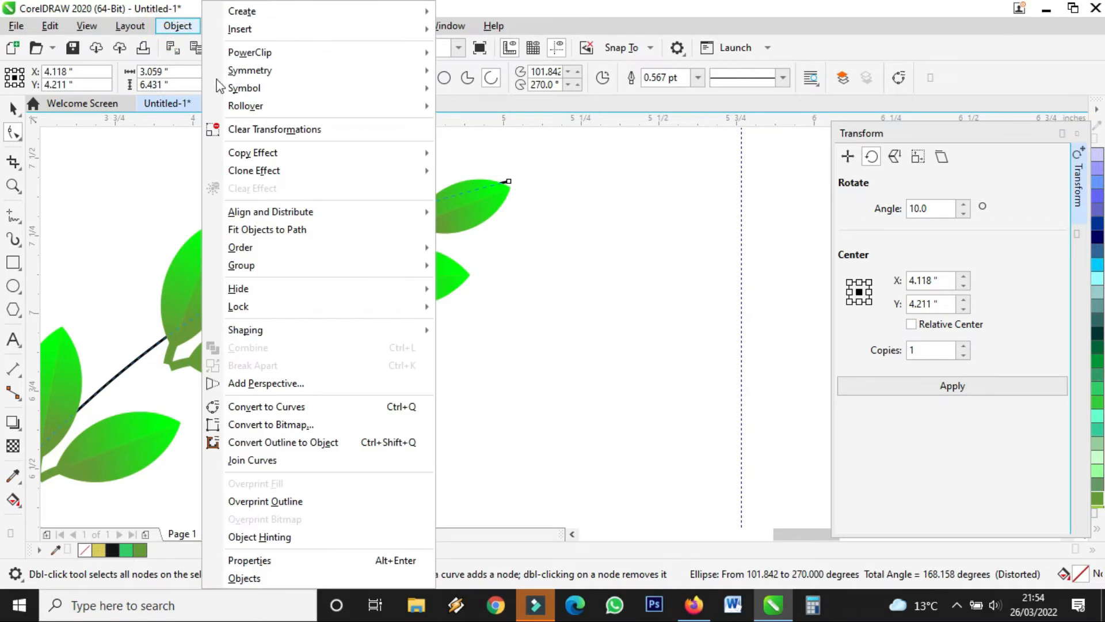
{"action": "left_click", "coordinate": [305, 411]}
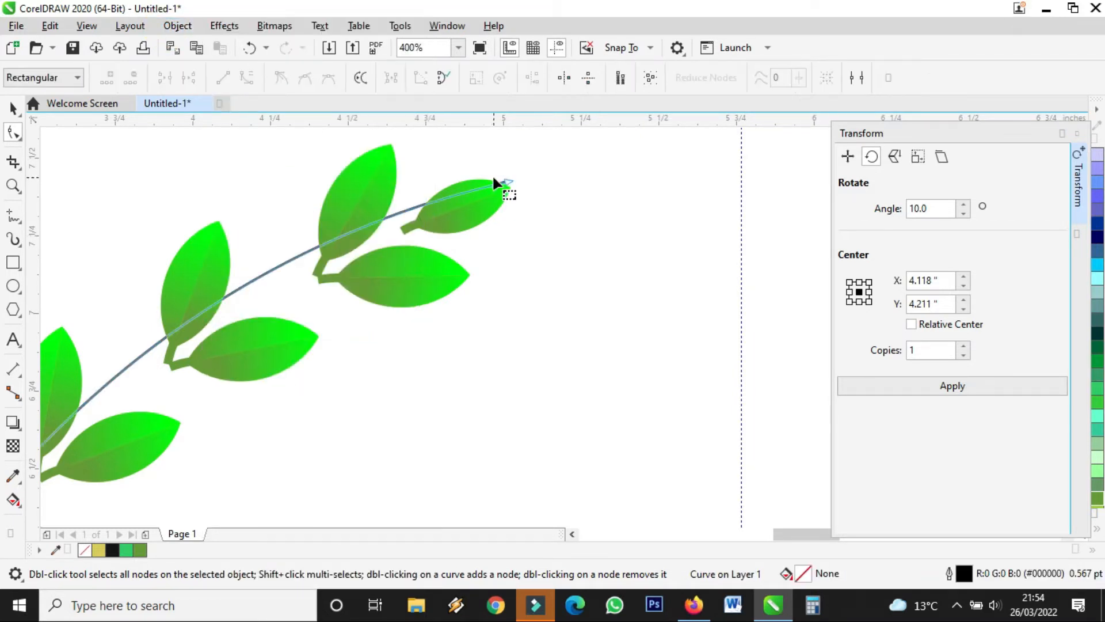
{"action": "left_click_drag", "start_coordinate": [505, 180], "coordinate": [503, 212]}
{"action": "scroll", "coordinate": [399, 266], "scroll_direction": "down", "scroll_amount": 3}
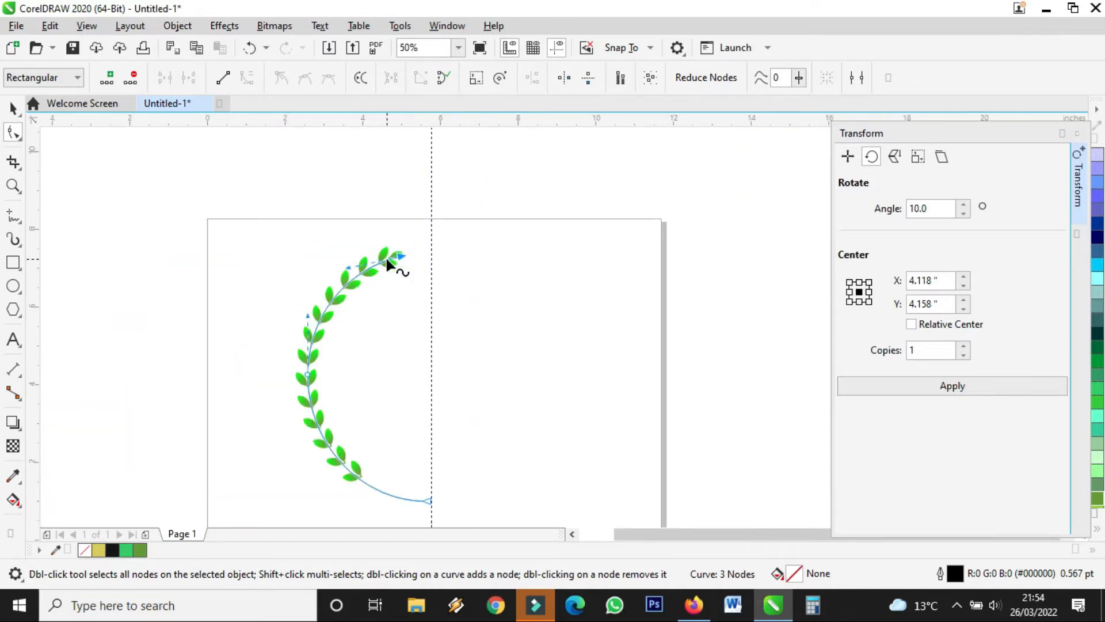
{"action": "scroll", "coordinate": [384, 511], "scroll_direction": "up", "scroll_amount": 2}
{"action": "left_click_drag", "start_coordinate": [554, 442], "coordinate": [559, 425]}
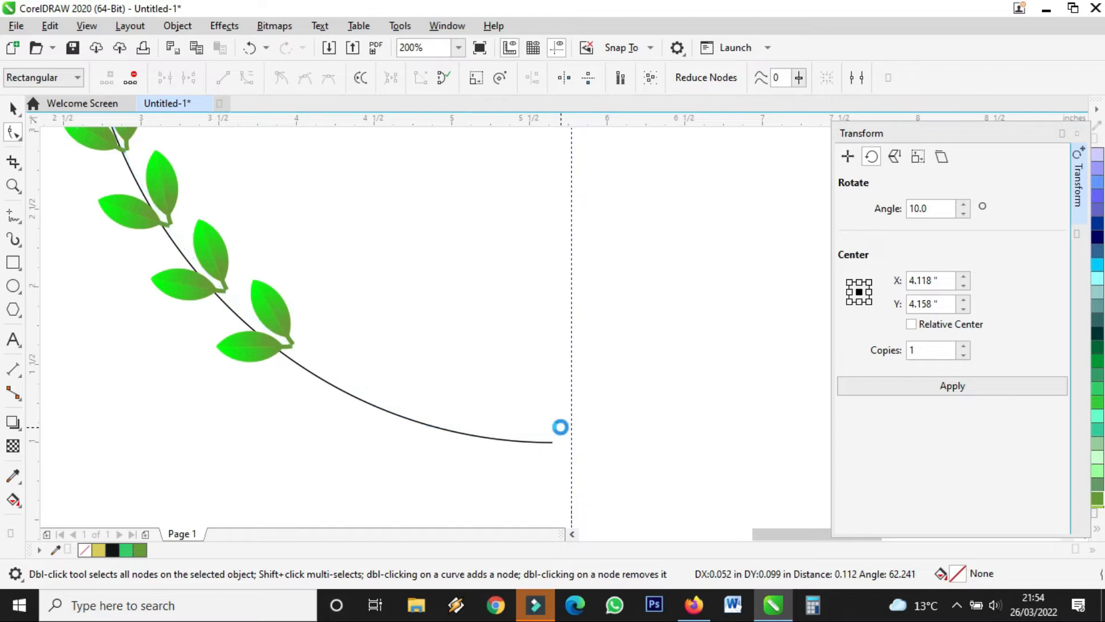
{"action": "scroll", "coordinate": [416, 424], "scroll_direction": "down", "scroll_amount": 1}
{"action": "scroll", "coordinate": [415, 424], "scroll_direction": "down", "scroll_amount": 1}
{"action": "scroll", "coordinate": [363, 198], "scroll_direction": "up", "scroll_amount": 1}
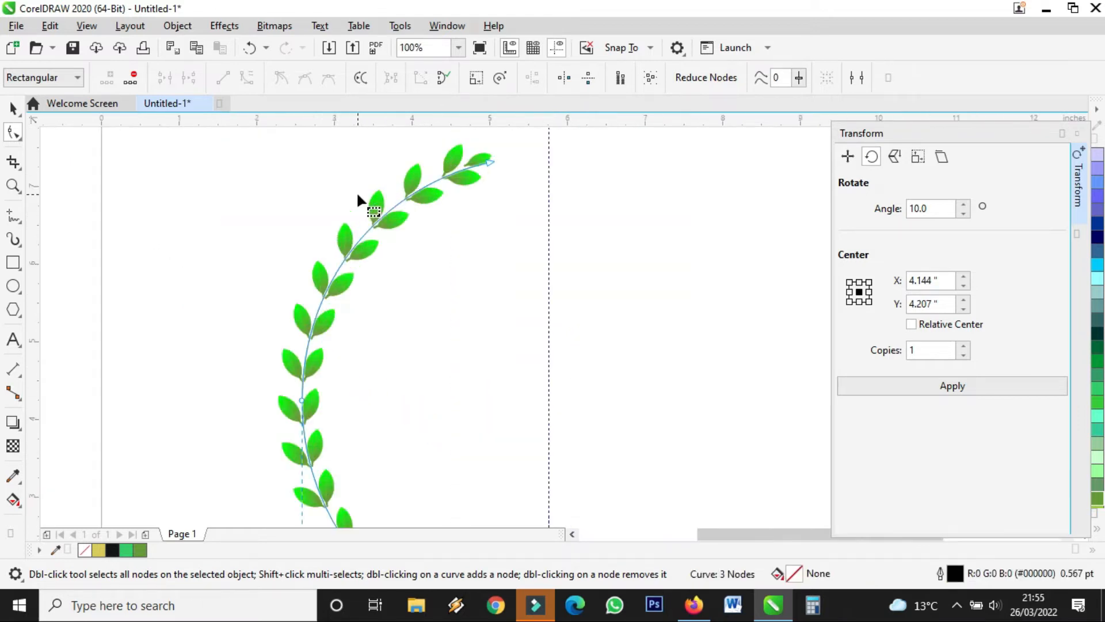
{"action": "scroll", "coordinate": [472, 161], "scroll_direction": "up", "scroll_amount": 2}
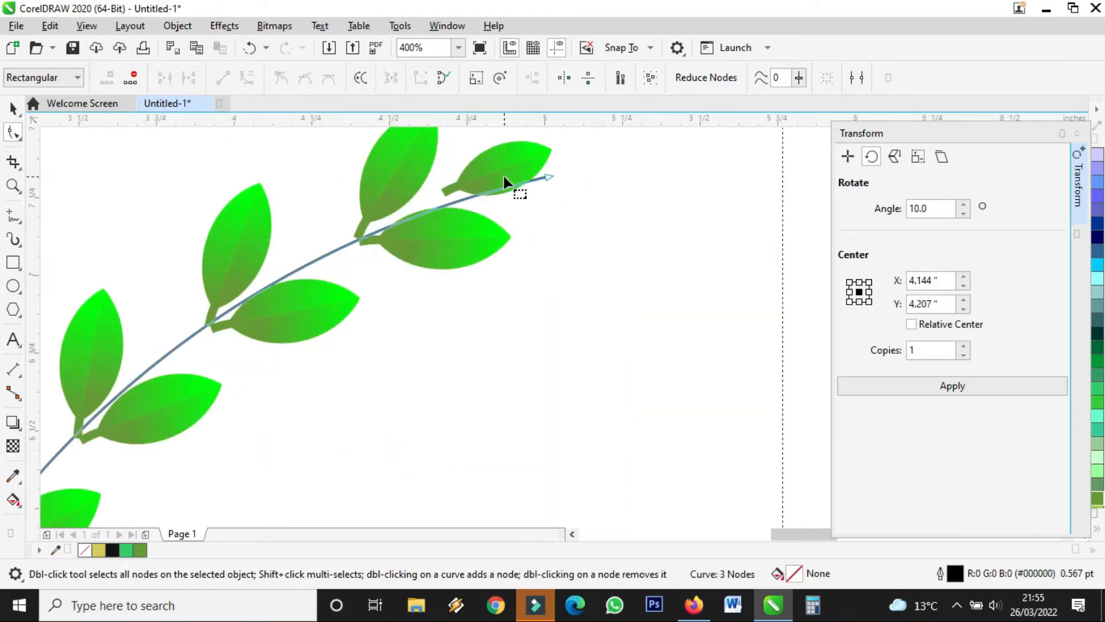
{"action": "left_click", "coordinate": [12, 108]}
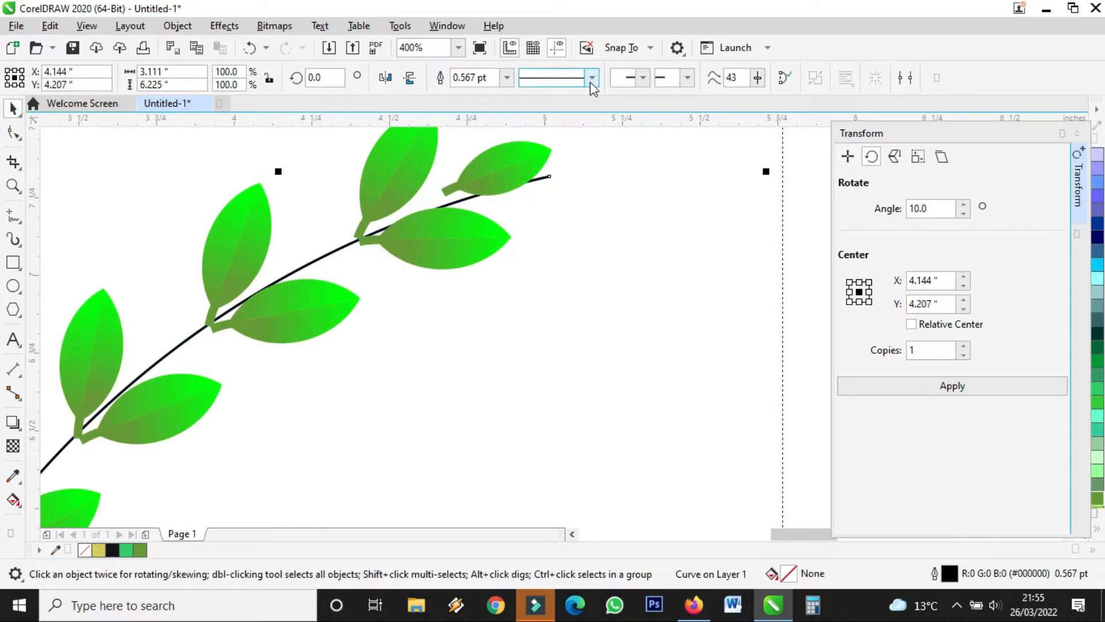
Set the wreath stem's outline width to 1.5 pt.
{"action": "left_click", "coordinate": [506, 78]}
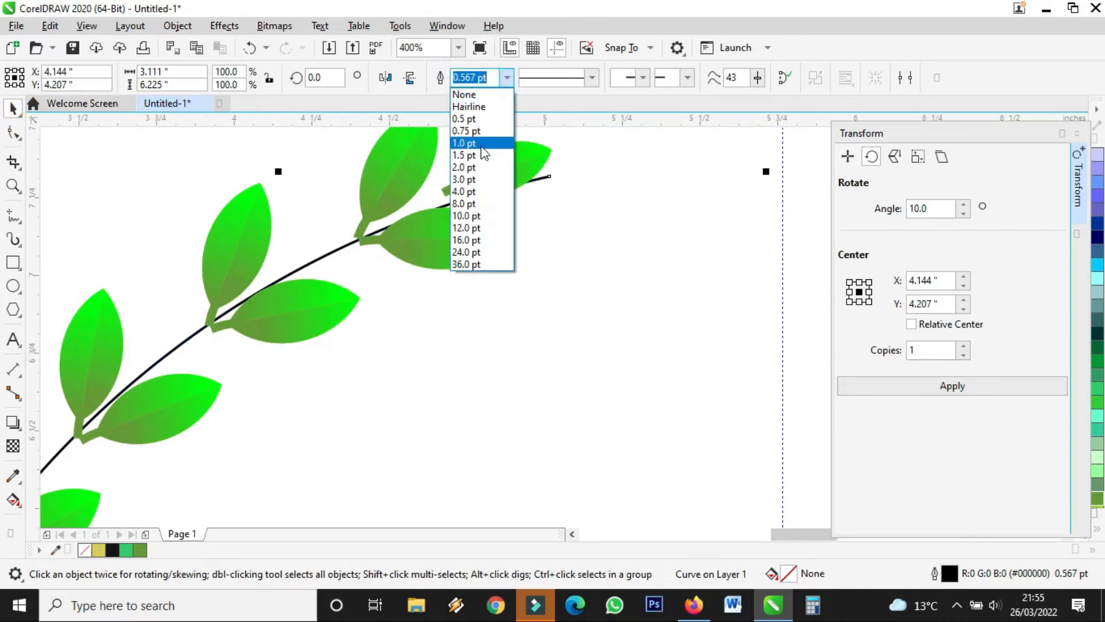
{"action": "left_click", "coordinate": [480, 156]}
{"action": "left_click", "coordinate": [509, 77]}
{"action": "left_click", "coordinate": [591, 168]}
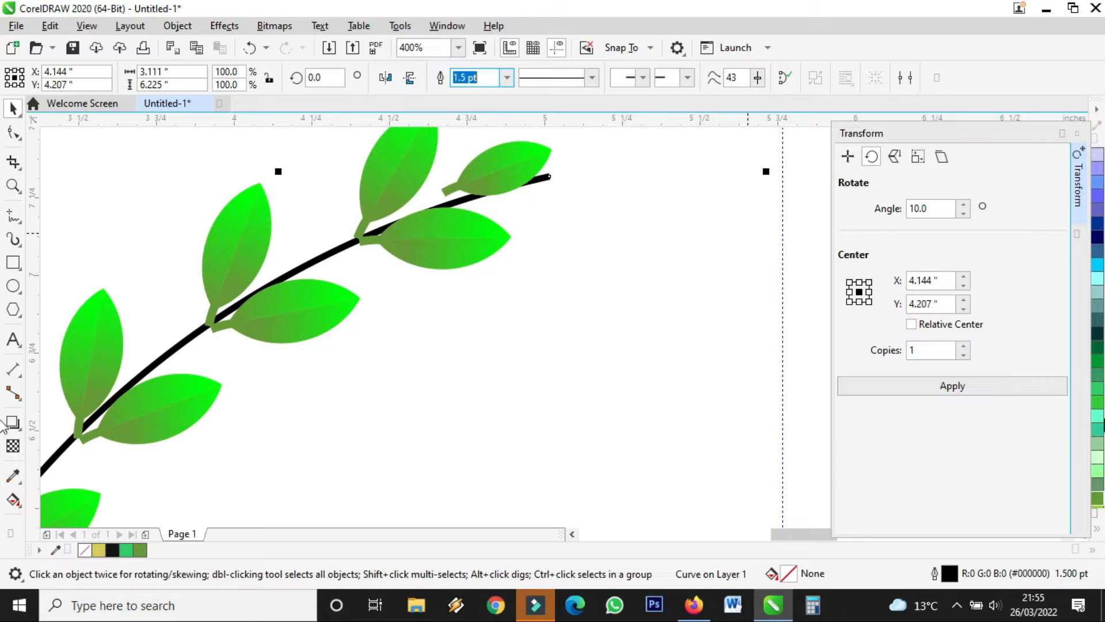
Colour the stem outline olive green #669933, sampled from the leaf stalks with the Eyedropper.
{"action": "right_click", "coordinate": [1098, 401]}
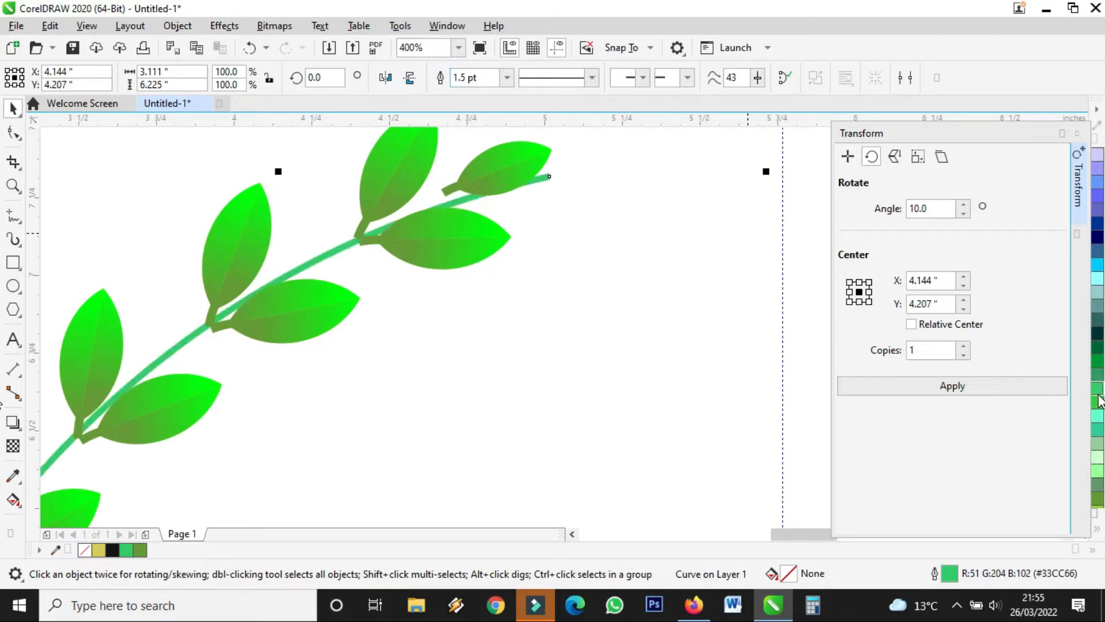
{"action": "right_click", "coordinate": [1098, 360]}
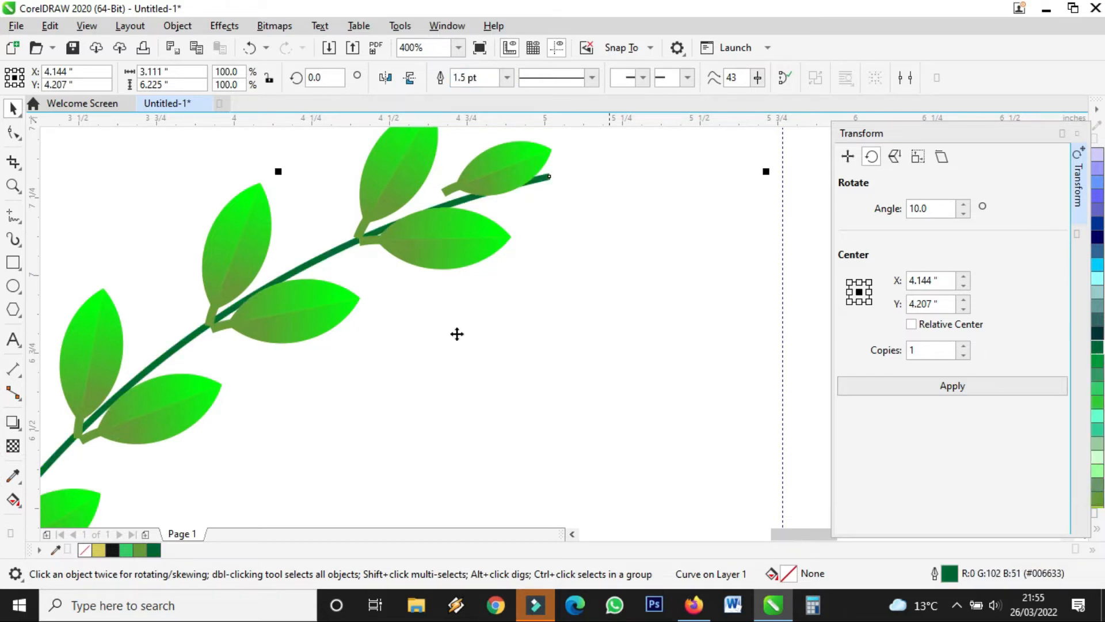
{"action": "left_click", "coordinate": [13, 475]}
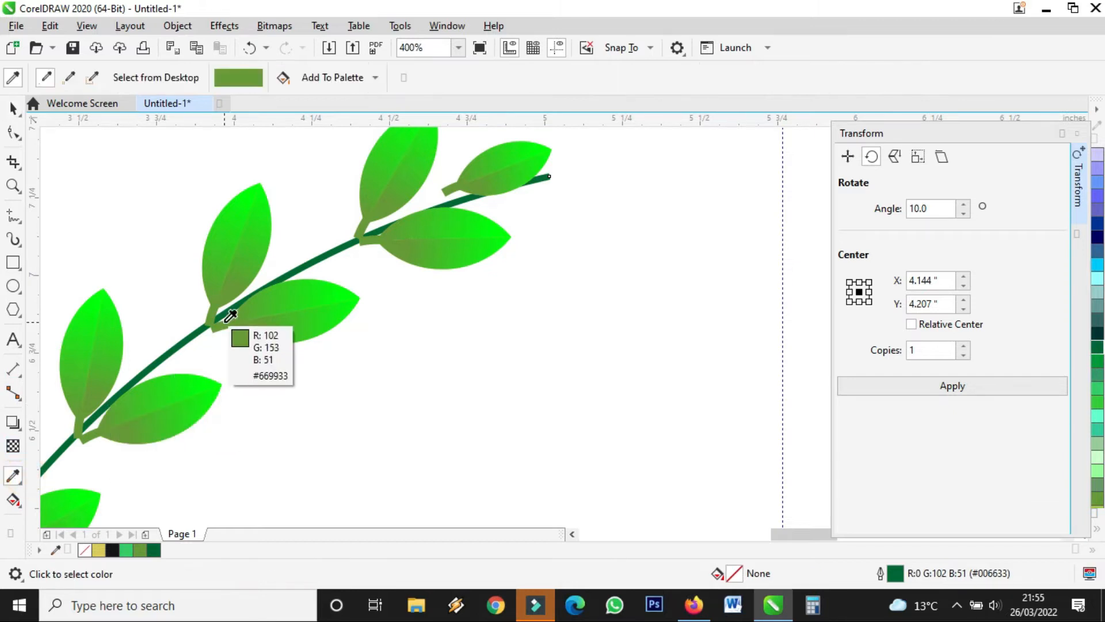
{"action": "scroll", "coordinate": [229, 314], "scroll_direction": "up", "scroll_amount": 4}
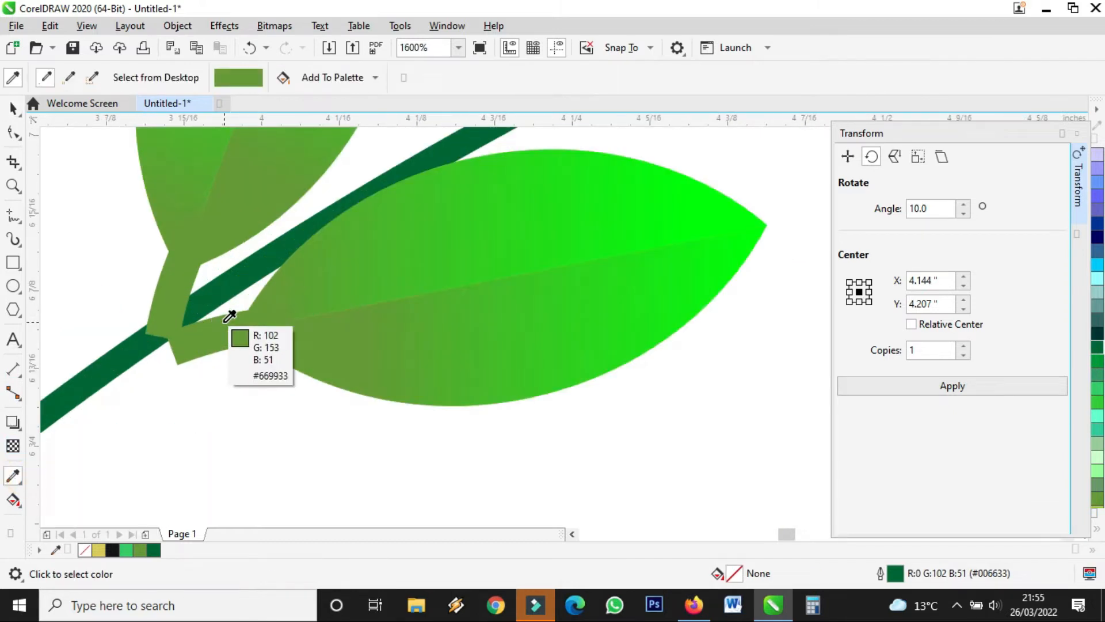
{"action": "scroll", "coordinate": [212, 328], "scroll_direction": "up", "scroll_amount": 4}
{"action": "left_click", "coordinate": [188, 337]}
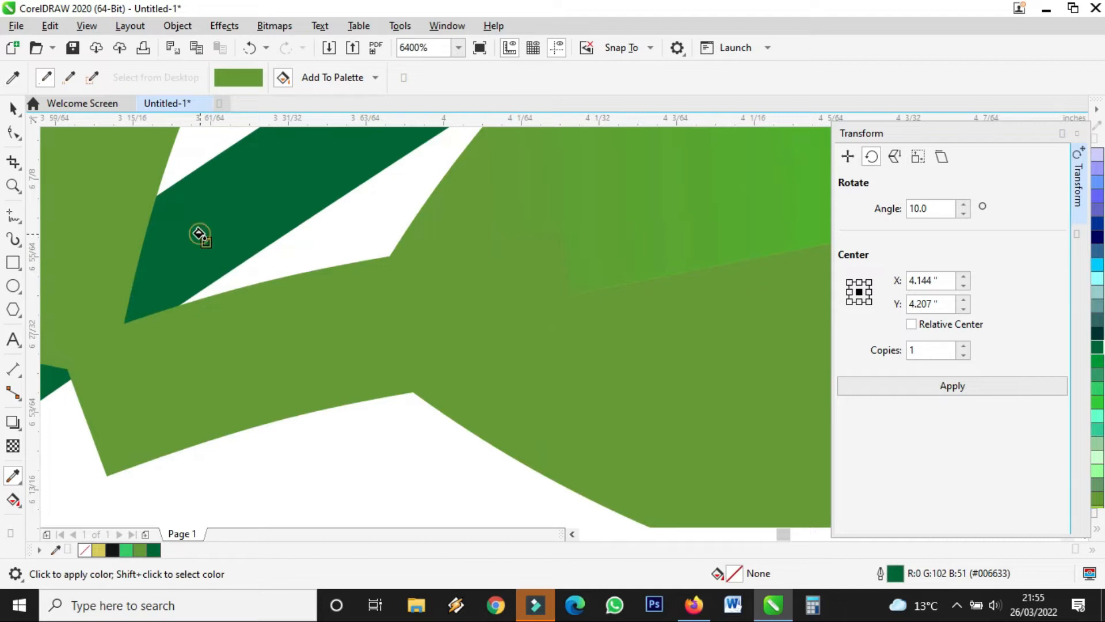
{"action": "left_click", "coordinate": [198, 233]}
{"action": "scroll", "coordinate": [195, 345], "scroll_direction": "down", "scroll_amount": 8}
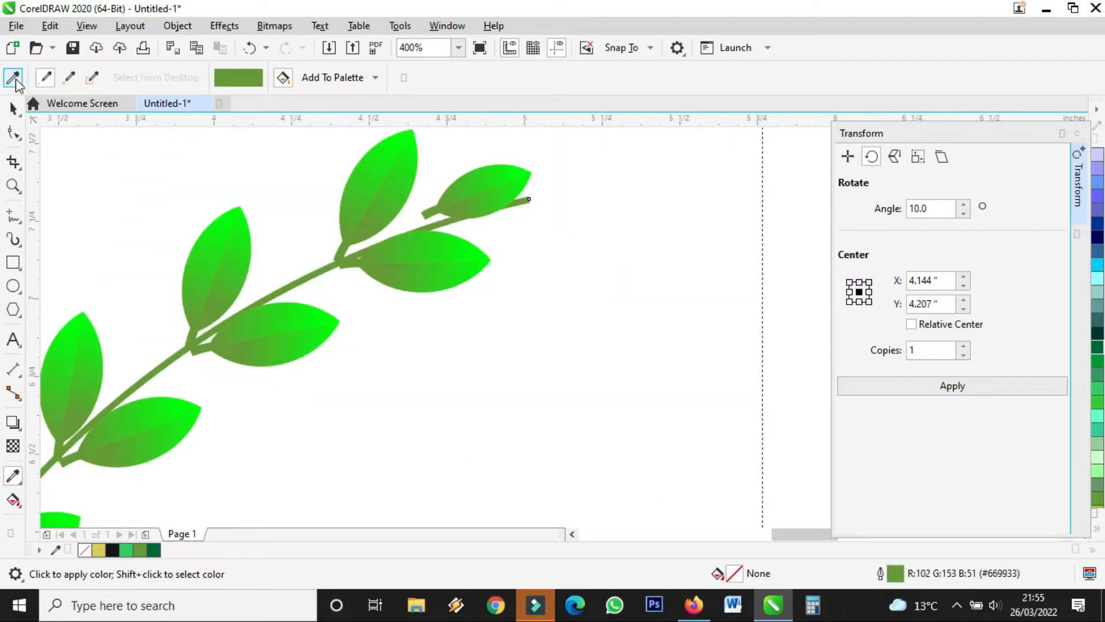
{"action": "left_click", "coordinate": [13, 107]}
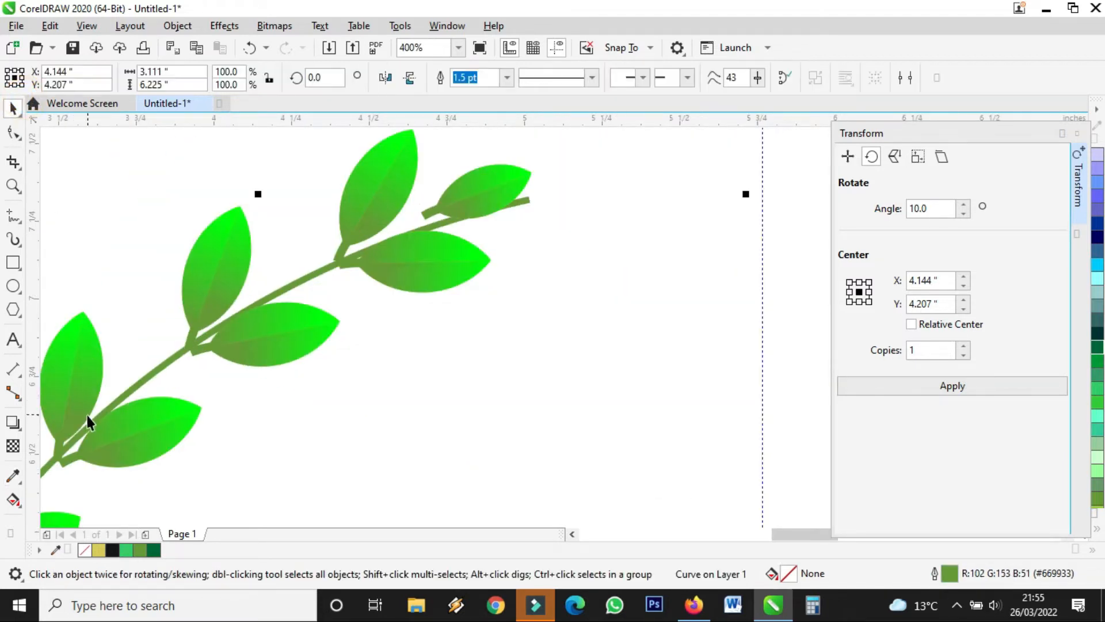
{"action": "scroll", "coordinate": [92, 425], "scroll_direction": "down", "scroll_amount": 6}
{"action": "scroll", "coordinate": [164, 404], "scroll_direction": "up", "scroll_amount": 6}
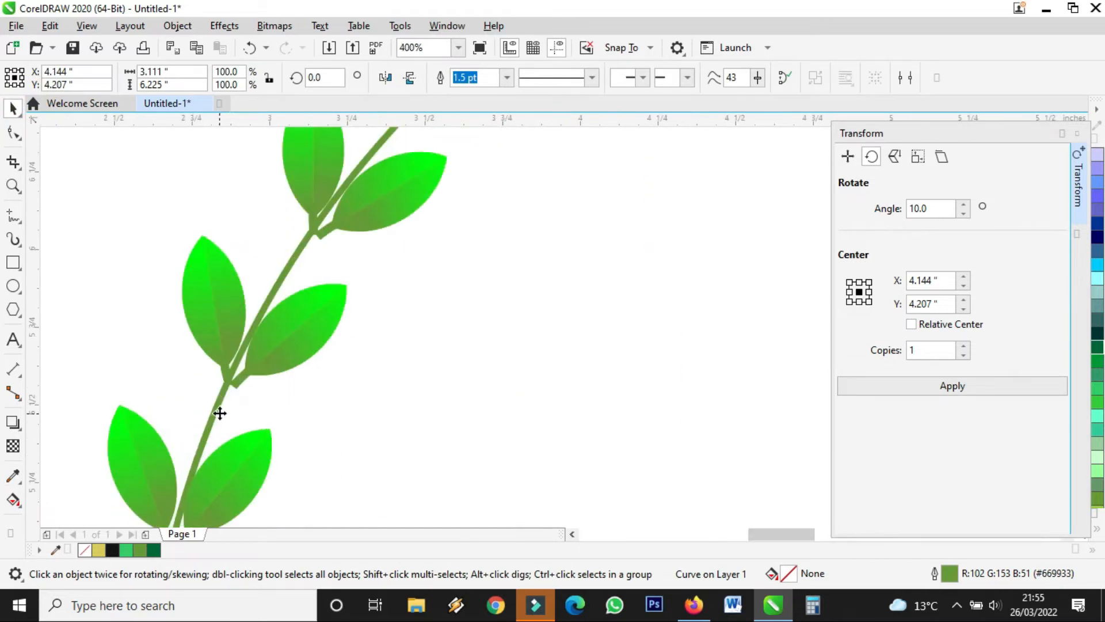
{"action": "scroll", "coordinate": [215, 426], "scroll_direction": "down", "scroll_amount": 4}
{"action": "scroll", "coordinate": [207, 476], "scroll_direction": "up", "scroll_amount": 2}
{"action": "scroll", "coordinate": [206, 476], "scroll_direction": "up", "scroll_amount": 1}
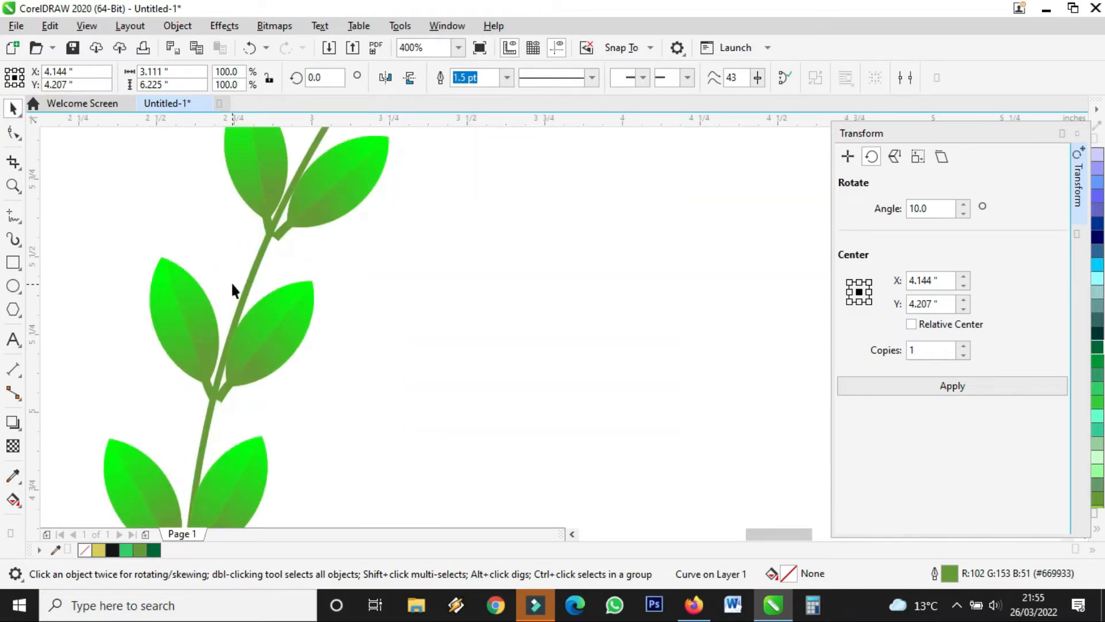
{"action": "left_click", "coordinate": [13, 132]}
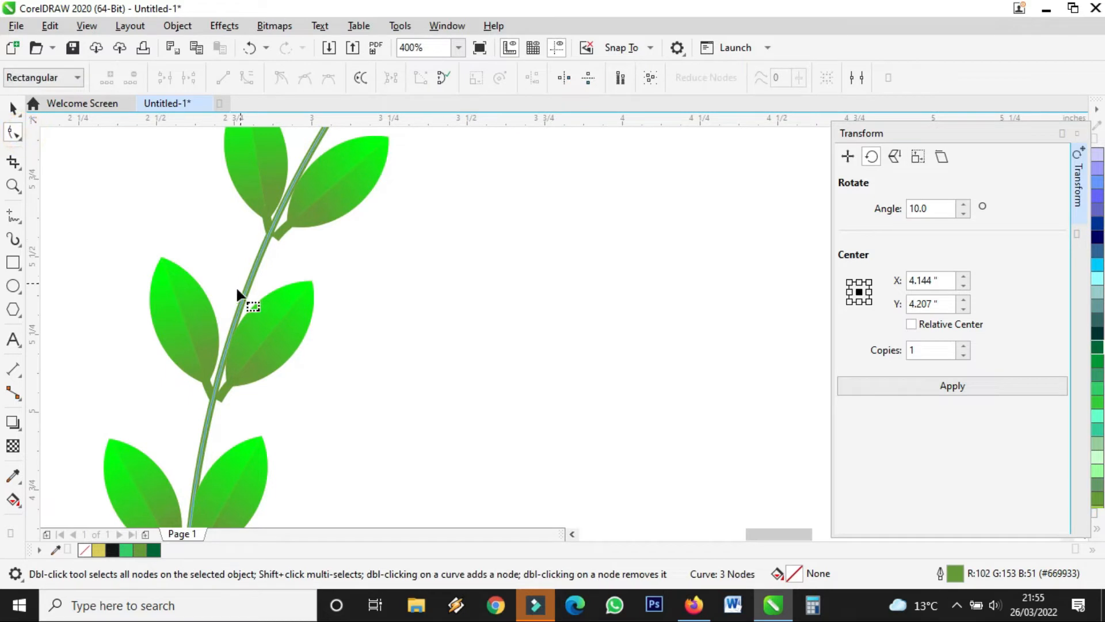
{"action": "left_click", "coordinate": [211, 382]}
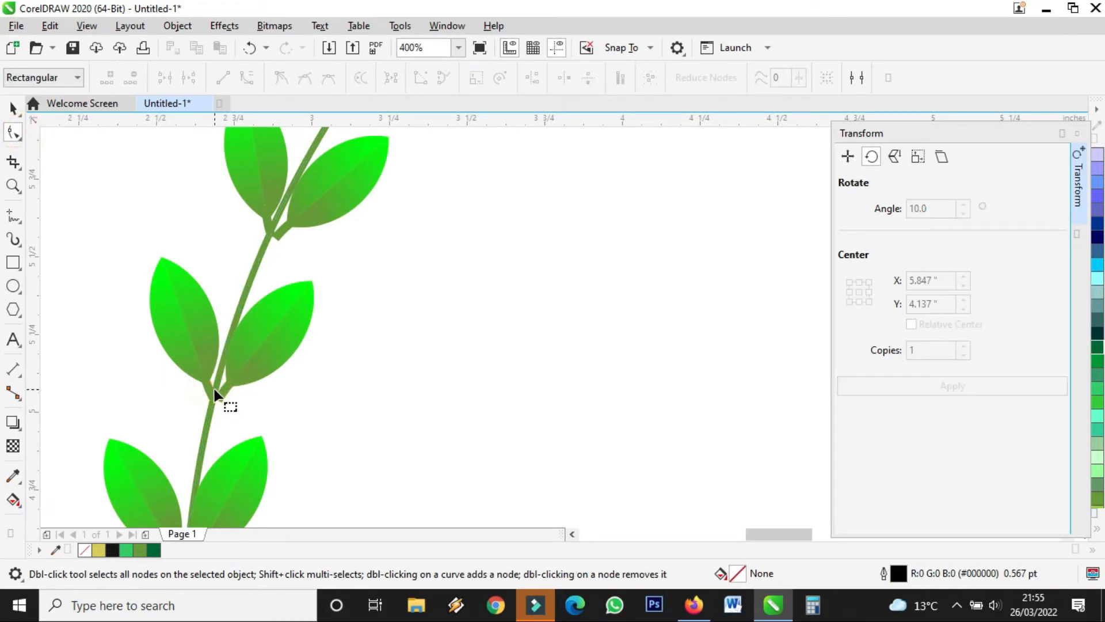
{"action": "left_click", "coordinate": [13, 108]}
{"action": "scroll", "coordinate": [391, 343], "scroll_direction": "down", "scroll_amount": 6}
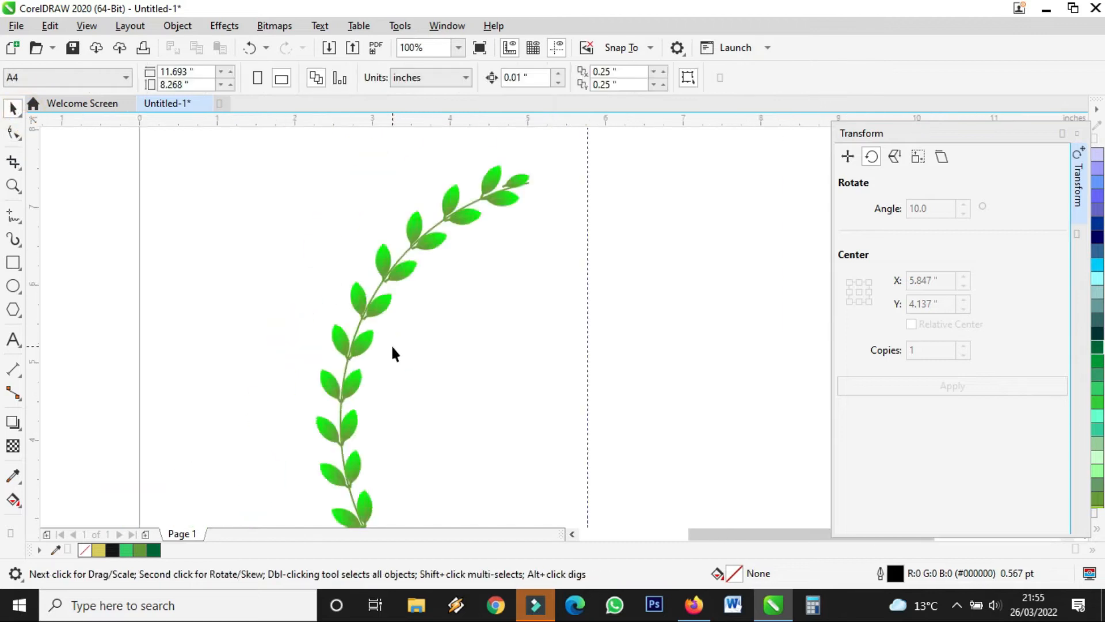
{"action": "scroll", "coordinate": [393, 375], "scroll_direction": "up", "scroll_amount": 5}
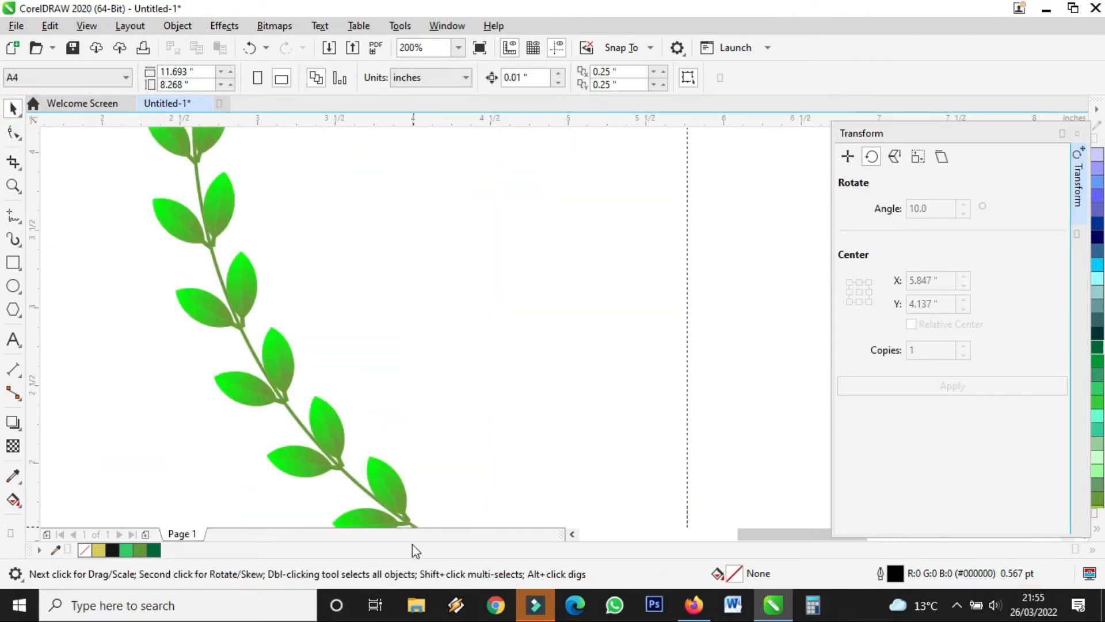
{"action": "scroll", "coordinate": [303, 420], "scroll_direction": "up", "scroll_amount": 2}
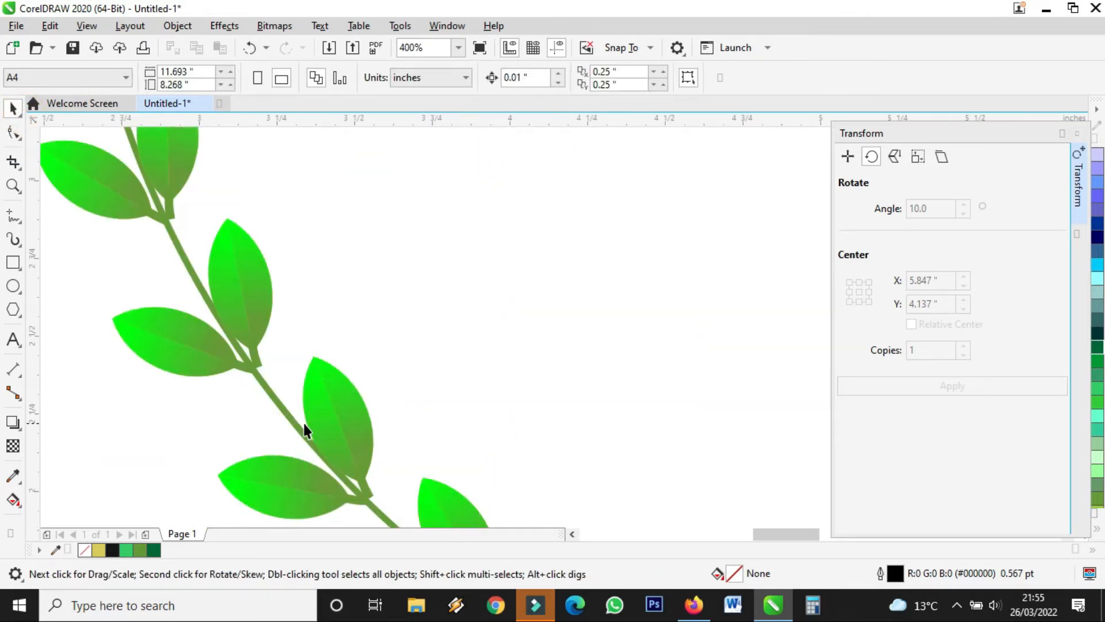
{"action": "left_click", "coordinate": [333, 413]}
{"action": "scroll", "coordinate": [337, 410], "scroll_direction": "down", "scroll_amount": 2}
{"action": "scroll", "coordinate": [345, 415], "scroll_direction": "down", "scroll_amount": 4}
{"action": "scroll", "coordinate": [413, 449], "scroll_direction": "up", "scroll_amount": 4}
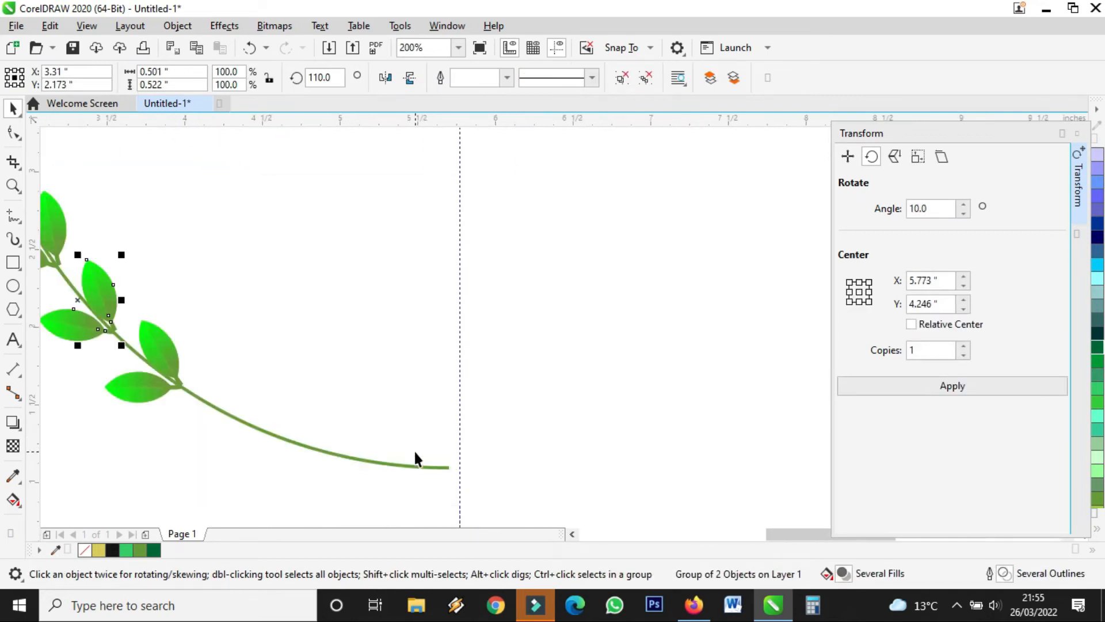
{"action": "left_click", "coordinate": [429, 467]}
Rotate the branch stem by a slight 0.155° to level its tail.
{"action": "left_click", "coordinate": [426, 466]}
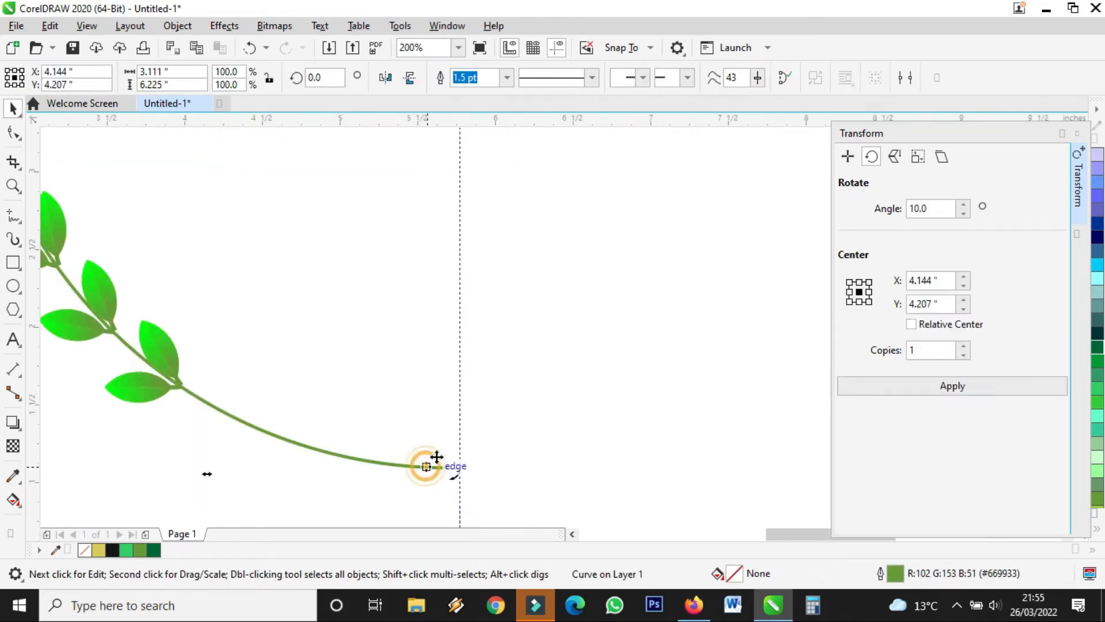
{"action": "left_click_drag", "start_coordinate": [458, 478], "coordinate": [458, 483]}
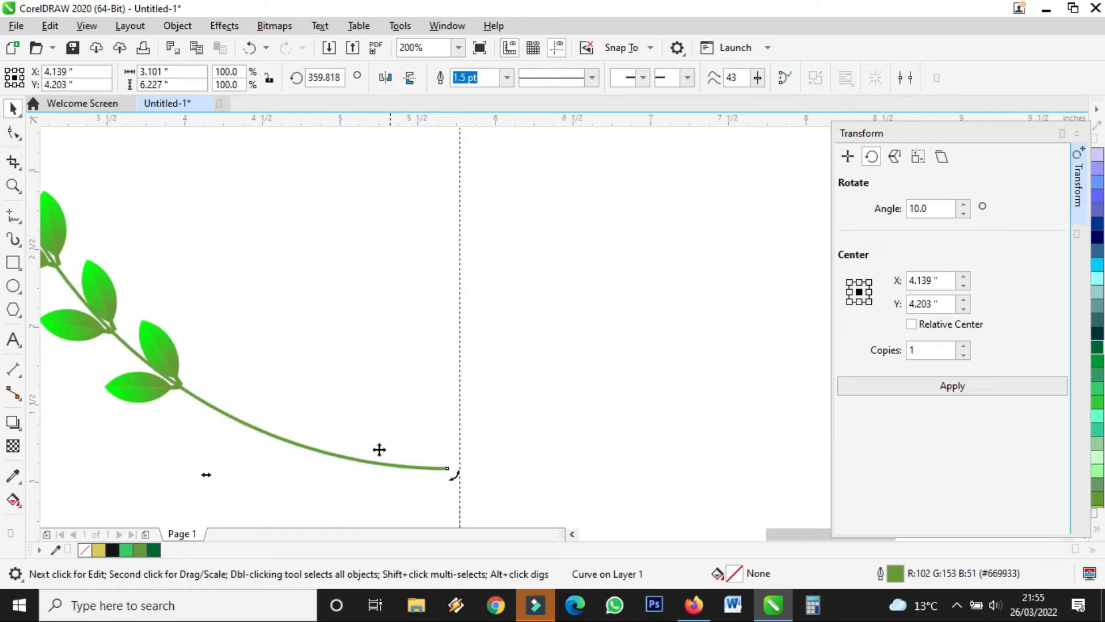
{"action": "scroll", "coordinate": [232, 417], "scroll_direction": "up", "scroll_amount": 2}
{"action": "scroll", "coordinate": [498, 424], "scroll_direction": "down", "scroll_amount": 1}
{"action": "scroll", "coordinate": [431, 391], "scroll_direction": "down", "scroll_amount": 1}
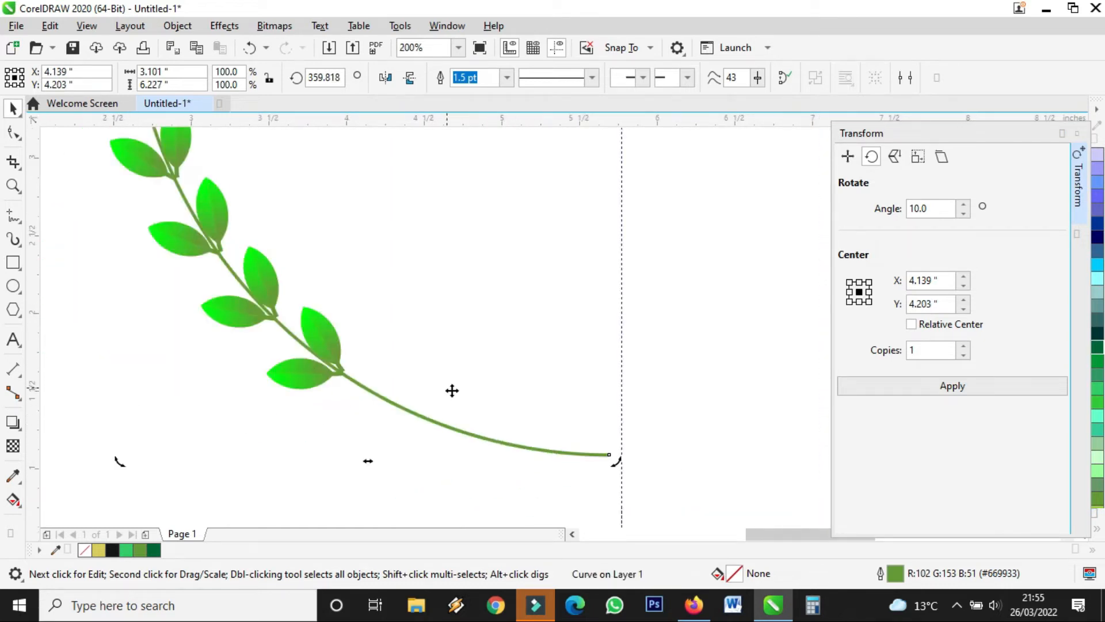
{"action": "scroll", "coordinate": [615, 465], "scroll_direction": "up", "scroll_amount": 1}
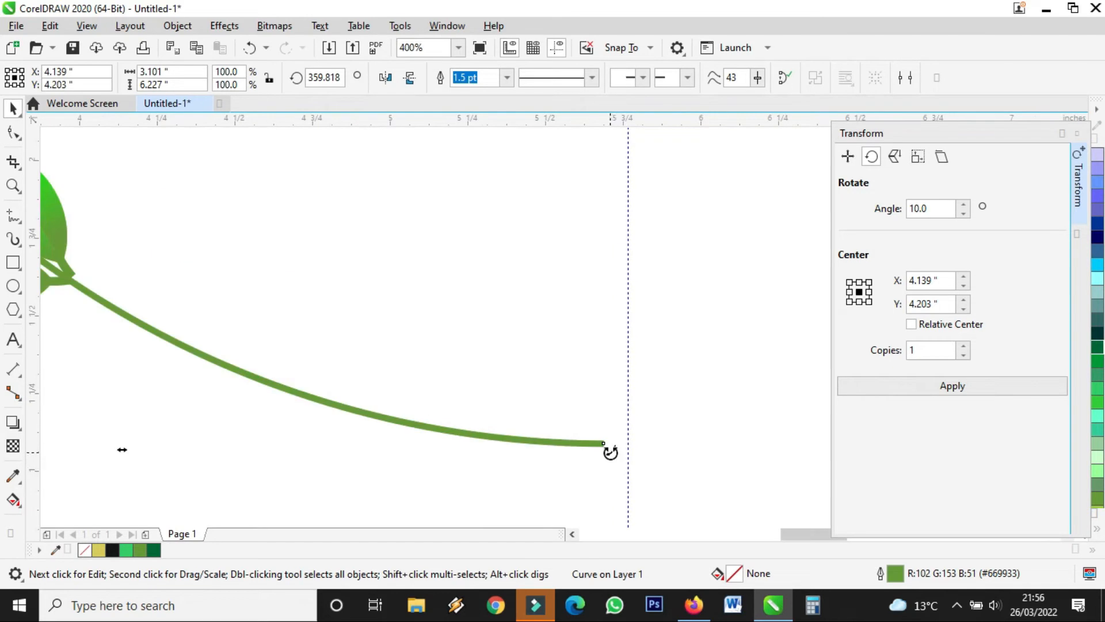
{"action": "left_click_drag", "start_coordinate": [610, 447], "coordinate": [614, 444]}
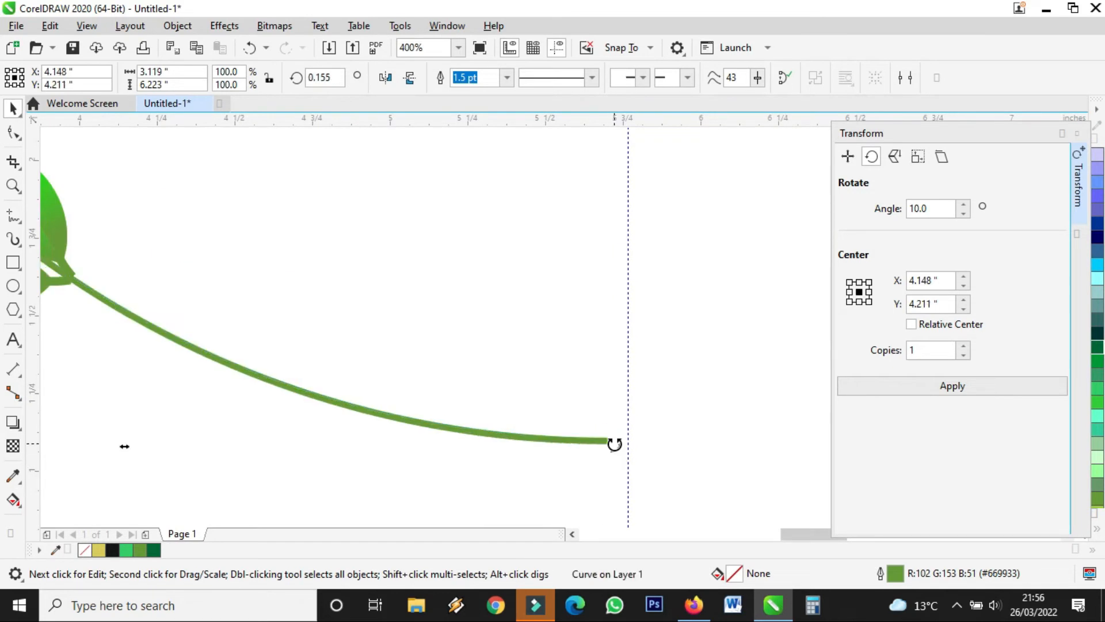
{"action": "scroll", "coordinate": [627, 445], "scroll_direction": "down", "scroll_amount": 1}
{"action": "scroll", "coordinate": [627, 445], "scroll_direction": "down", "scroll_amount": 3}
{"action": "scroll", "coordinate": [621, 338], "scroll_direction": "up", "scroll_amount": 5}
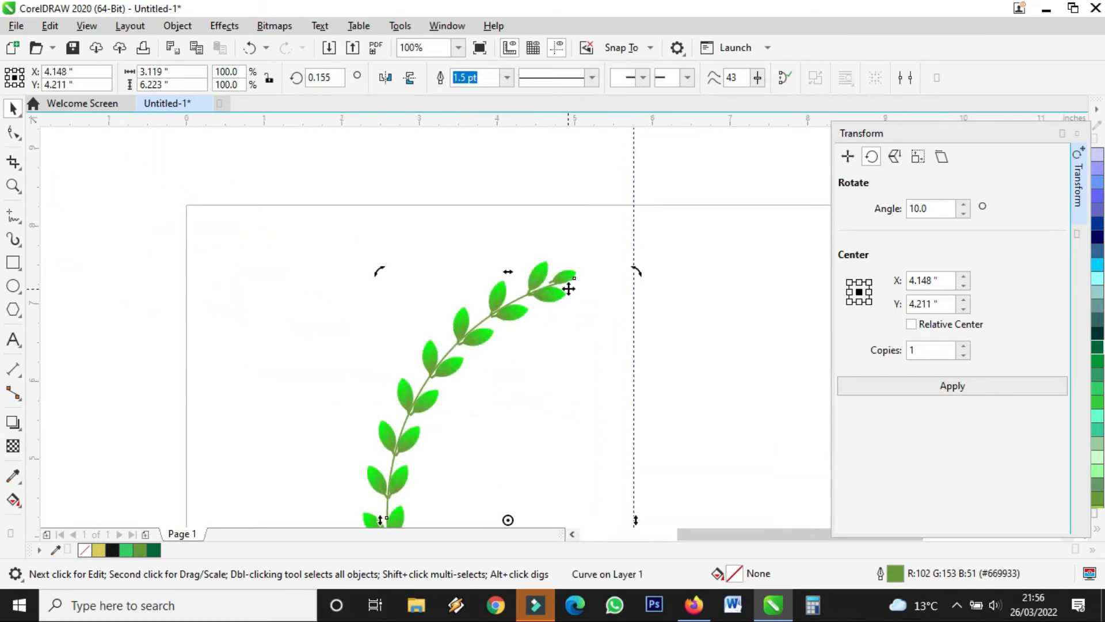
Rotate the small top leaf group to 287.779° and nudge it onto the stem tip.
{"action": "scroll", "coordinate": [554, 249], "scroll_direction": "up", "scroll_amount": 1}
{"action": "left_click", "coordinate": [550, 237]}
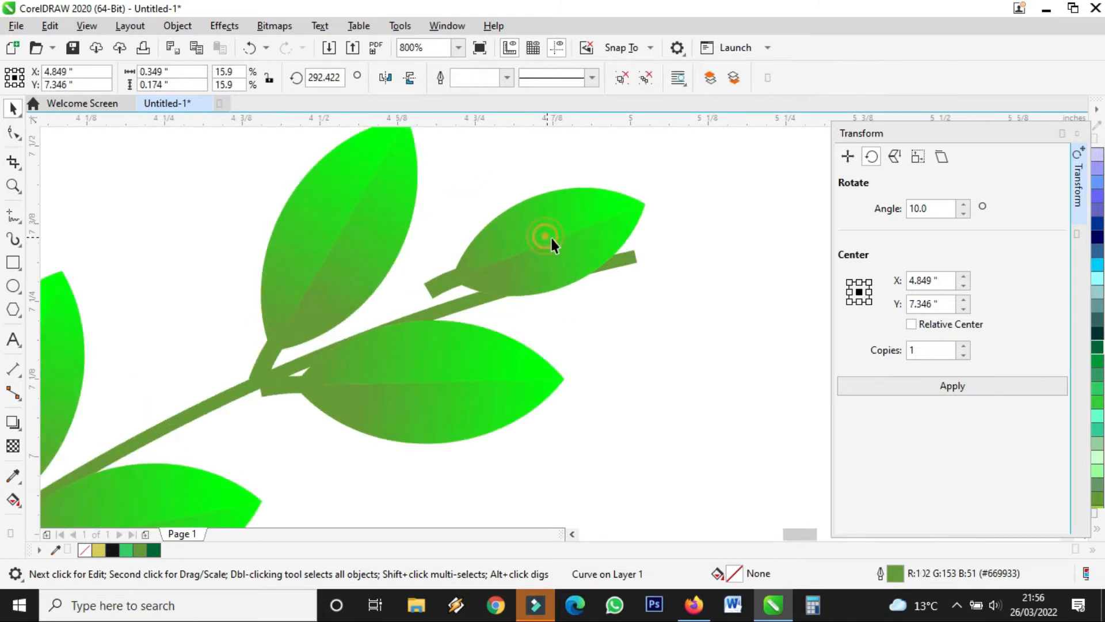
{"action": "left_click", "coordinate": [579, 250]}
{"action": "left_click_drag", "start_coordinate": [681, 193], "coordinate": [692, 207]}
{"action": "mouse_move", "coordinate": [634, 242]}
{"action": "left_mouse_down"}
{"action": "mouse_move", "coordinate": [633, 251]}
{"action": "mouse_move", "coordinate": [637, 237]}
{"action": "left_mouse_up"}
{"action": "left_click", "coordinate": [567, 250]}
{"action": "left_click_drag", "start_coordinate": [568, 249], "coordinate": [575, 252]}
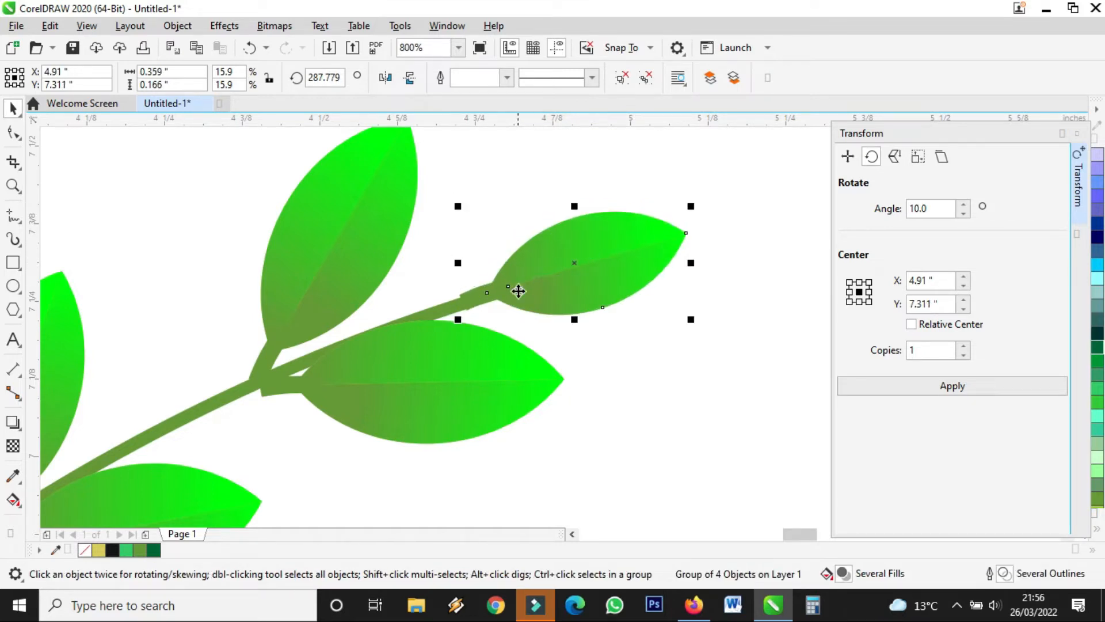
Thicken the branch stem's outline to 2.0 pt.
{"action": "left_click", "coordinate": [433, 309]}
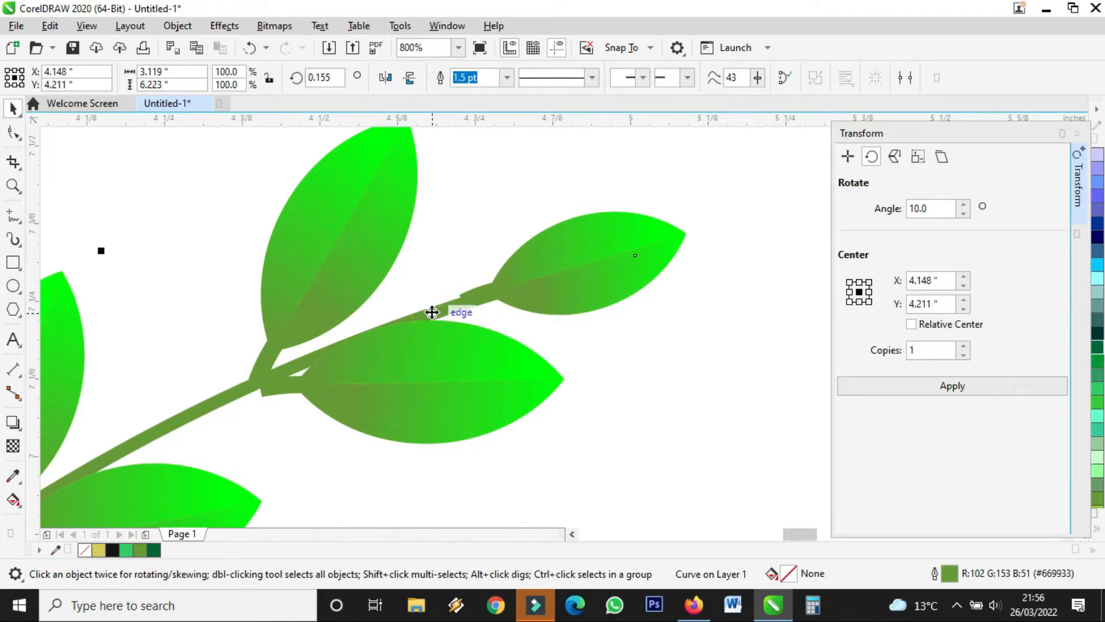
{"action": "left_click", "coordinate": [507, 77]}
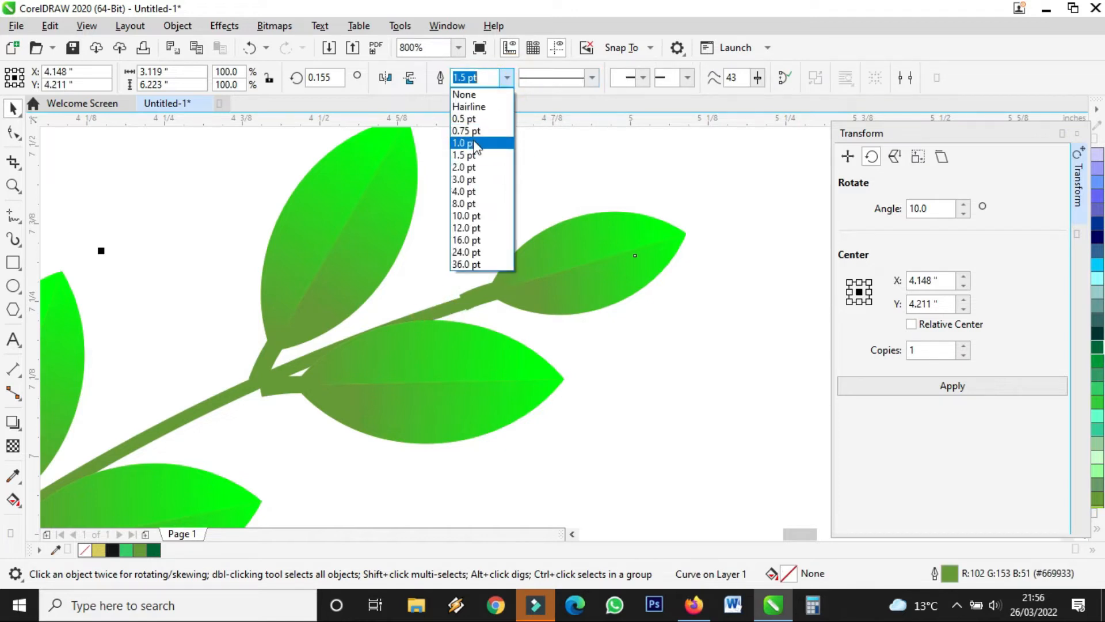
{"action": "left_click", "coordinate": [471, 166]}
{"action": "left_click", "coordinate": [548, 266]}
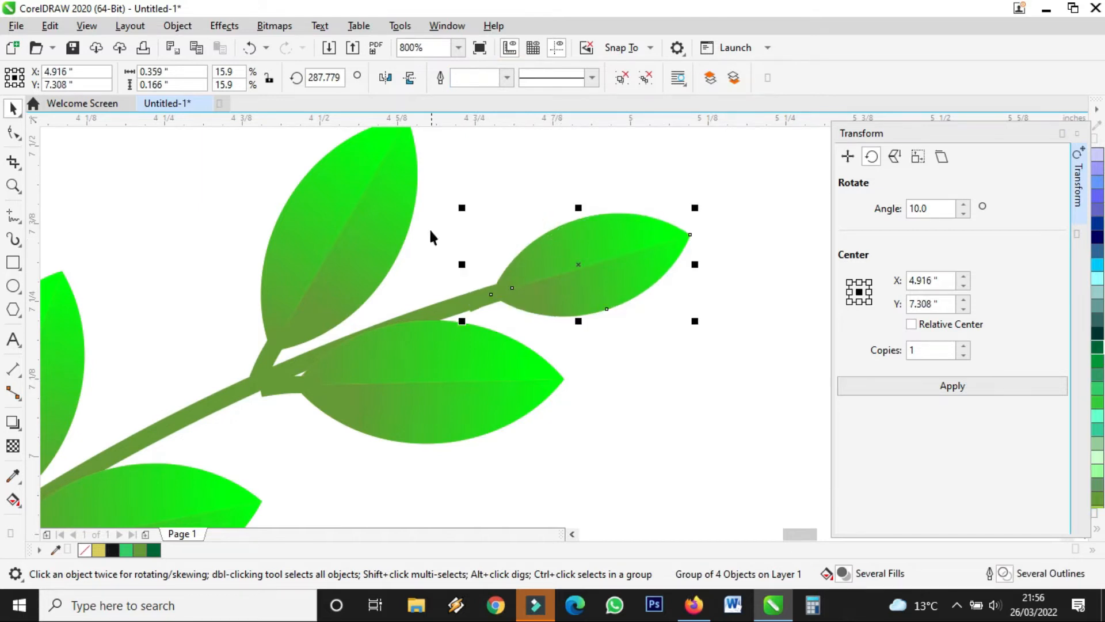
Reshape the stem's bare tail into a gentle S-curve ending lower, below the leaves.
{"action": "scroll", "coordinate": [432, 234], "scroll_direction": "down", "scroll_amount": 5}
{"action": "scroll", "coordinate": [253, 356], "scroll_direction": "down", "scroll_amount": 1}
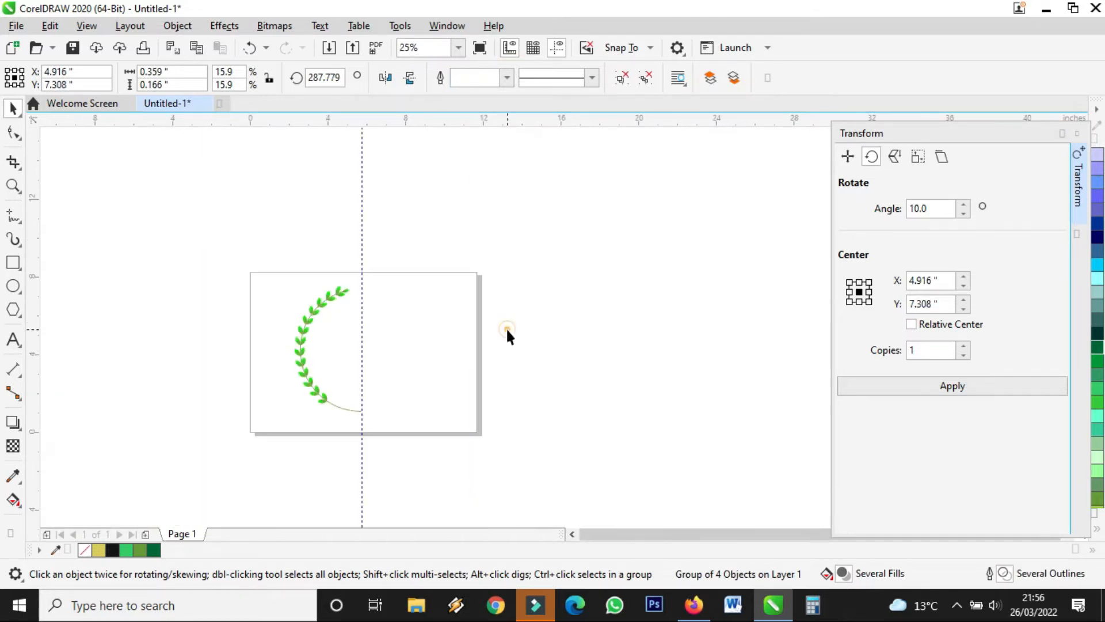
{"action": "left_click", "coordinate": [313, 447]}
{"action": "scroll", "coordinate": [339, 423], "scroll_direction": "up", "scroll_amount": 3}
{"action": "left_click", "coordinate": [13, 133]}
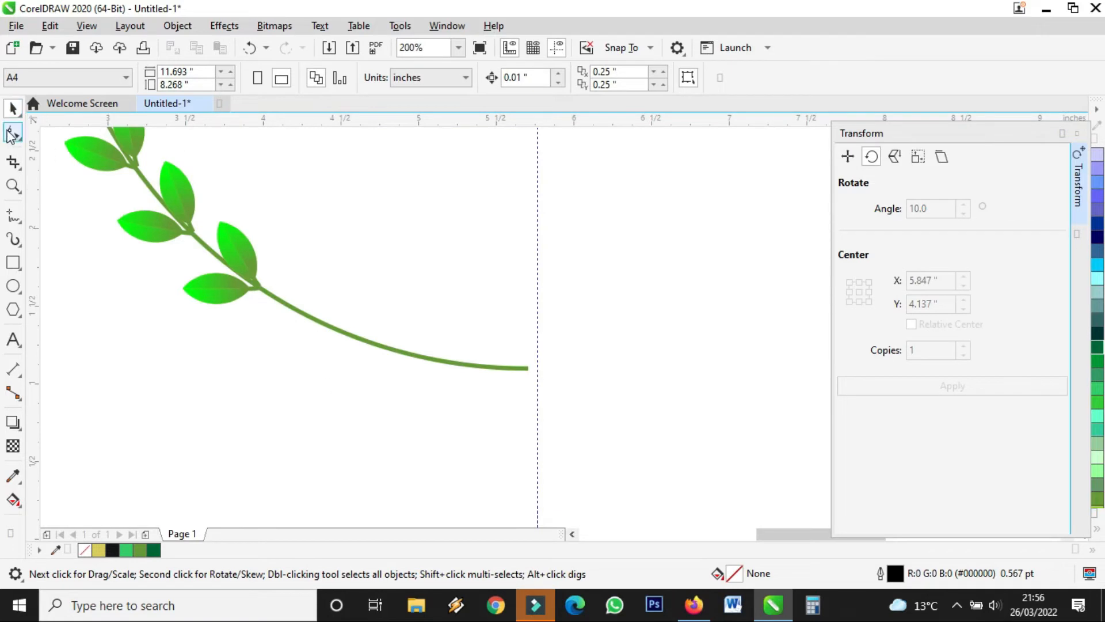
{"action": "left_click", "coordinate": [266, 293]}
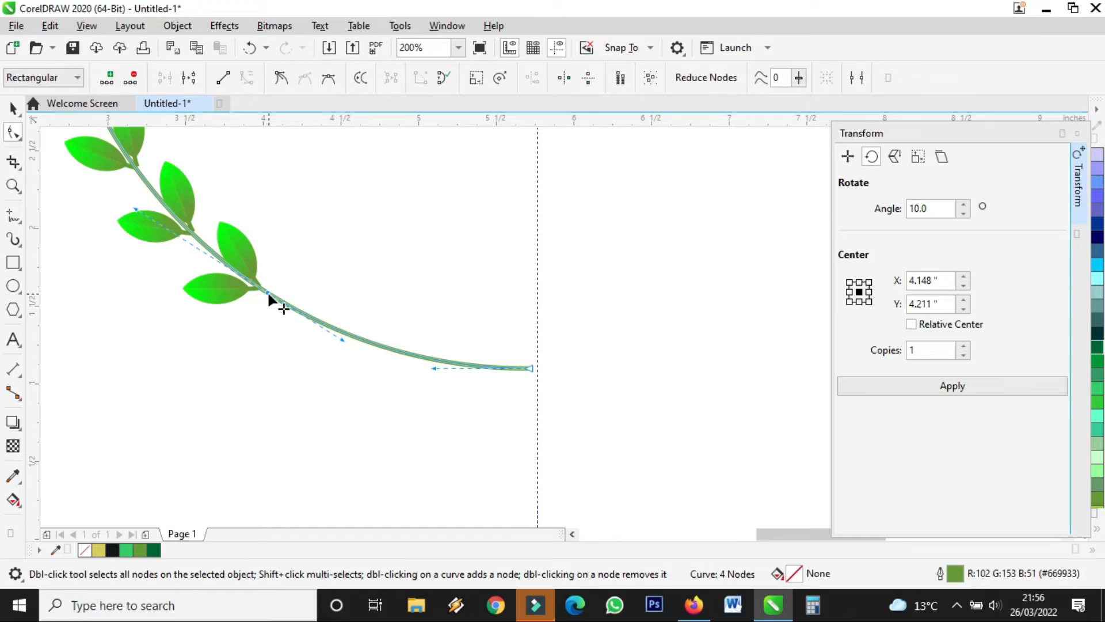
{"action": "left_click_drag", "start_coordinate": [434, 367], "coordinate": [439, 315]}
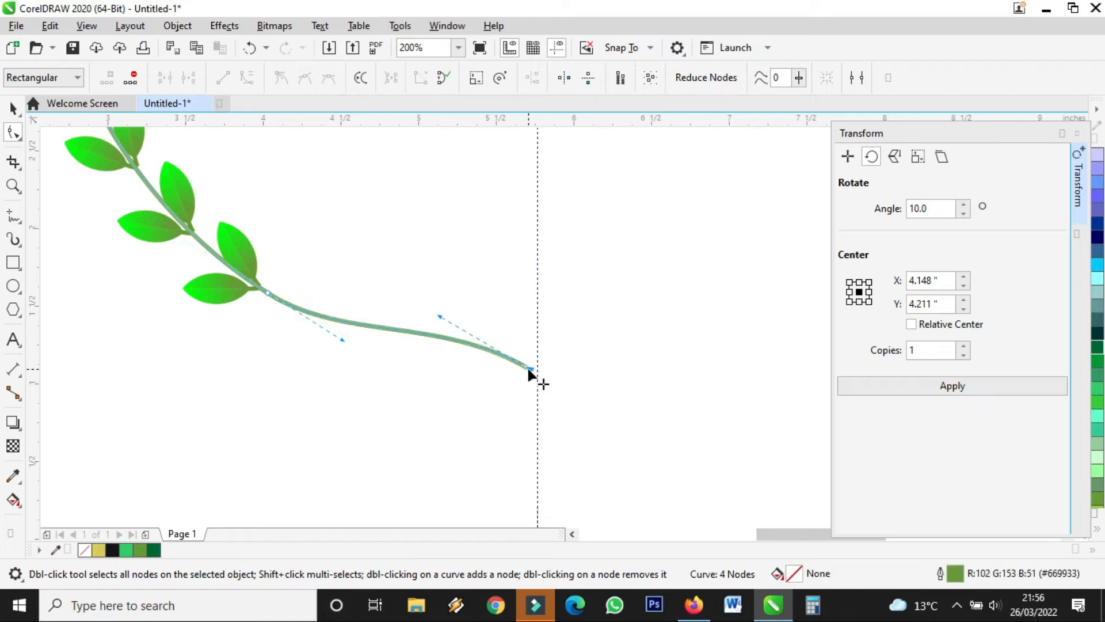
{"action": "left_click_drag", "start_coordinate": [529, 370], "coordinate": [462, 391]}
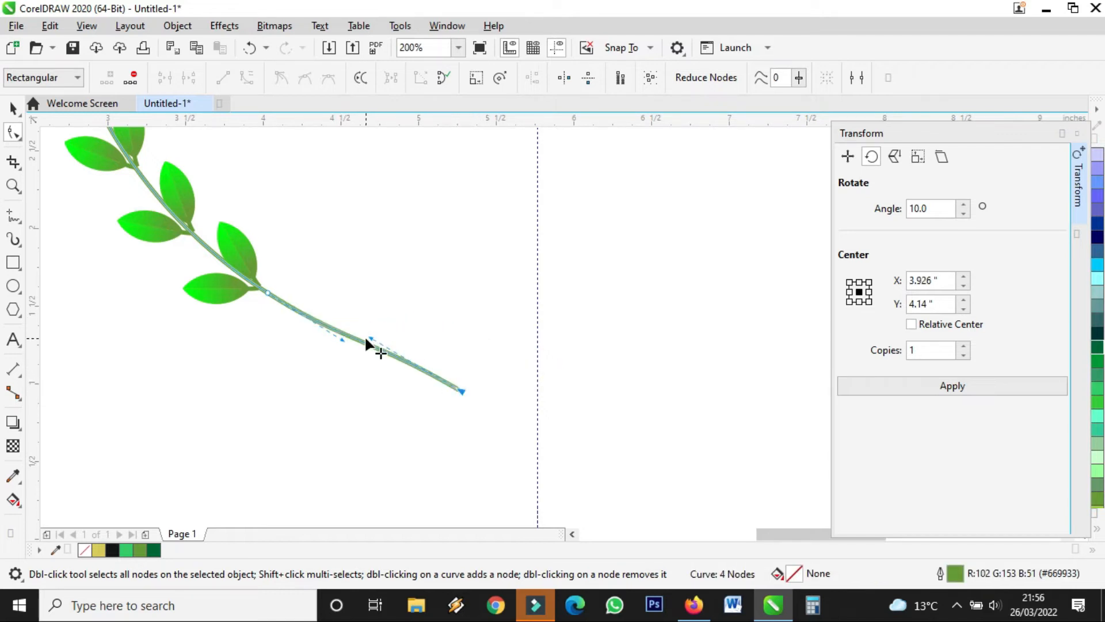
{"action": "left_click_drag", "start_coordinate": [369, 340], "coordinate": [392, 309]}
{"action": "left_click_drag", "start_coordinate": [457, 388], "coordinate": [475, 403]}
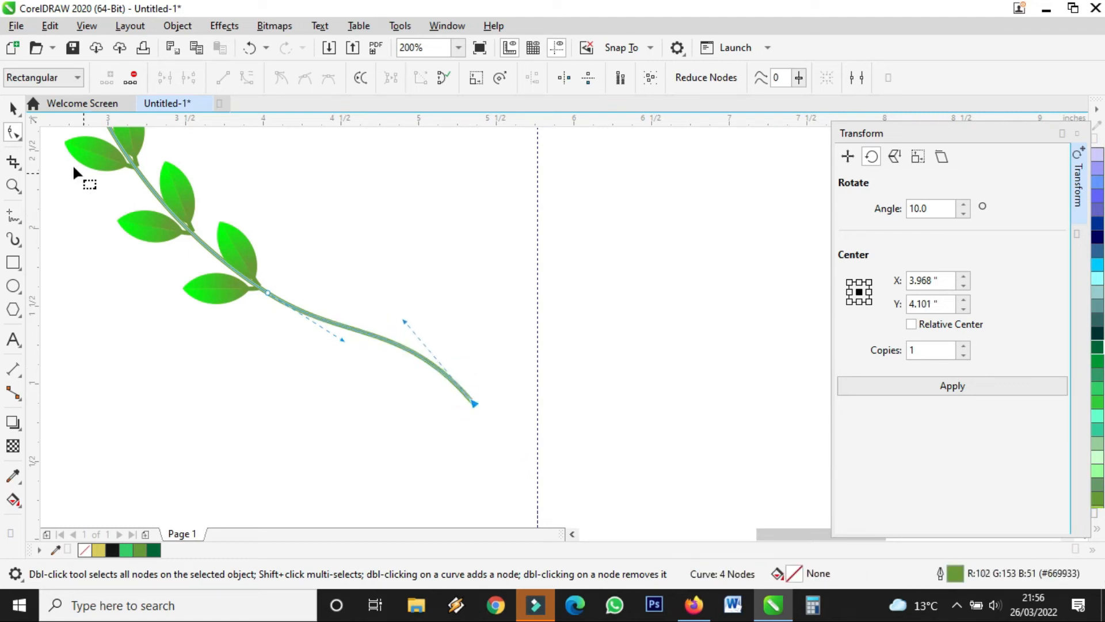
{"action": "left_click", "coordinate": [12, 107]}
{"action": "scroll", "coordinate": [288, 299], "scroll_direction": "down", "scroll_amount": 5}
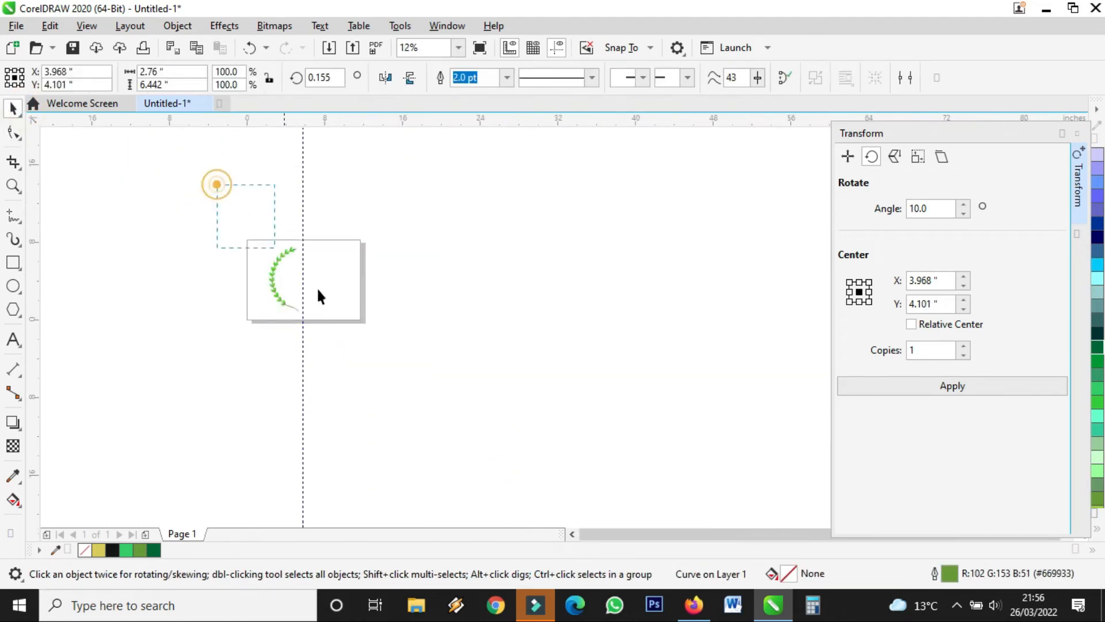
Group the branch's stem and leaves and mirror a copy across the centre guideline.
{"action": "left_click_drag", "start_coordinate": [217, 184], "coordinate": [325, 323]}
{"action": "scroll", "coordinate": [306, 289], "scroll_direction": "up", "scroll_amount": 2}
{"action": "left_click", "coordinate": [826, 80]}
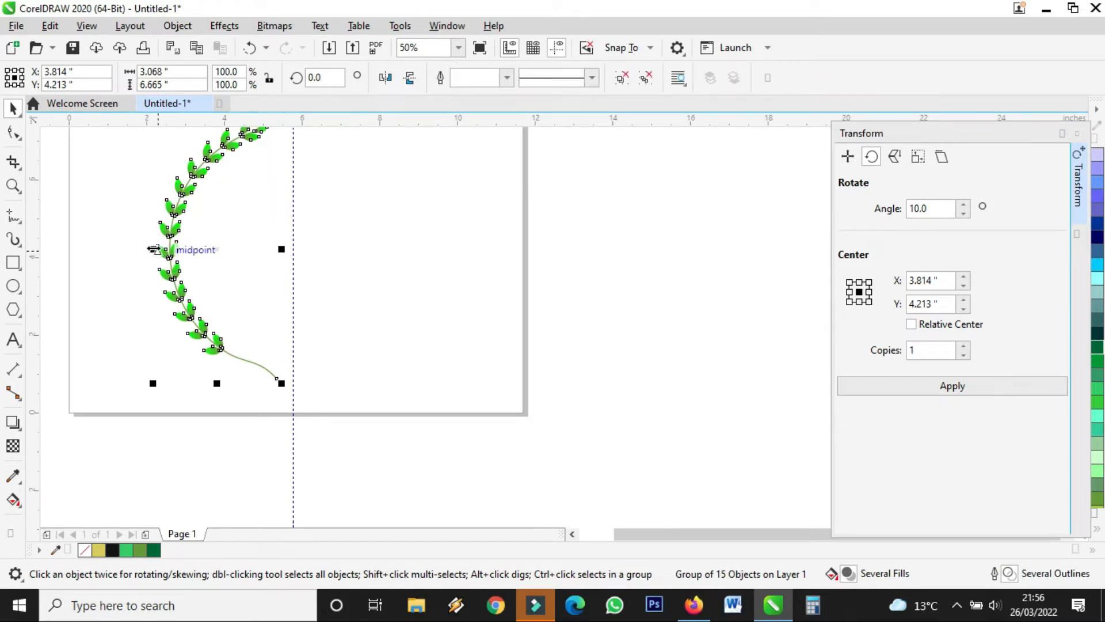
{"action": "left_click", "coordinate": [153, 250]}
{"action": "left_click_drag", "start_coordinate": [153, 249], "coordinate": [343, 249]}
Shift the mirrored branch right to close the wreath, then select both halves.
{"action": "scroll", "coordinate": [360, 274], "scroll_direction": "down", "scroll_amount": 1}
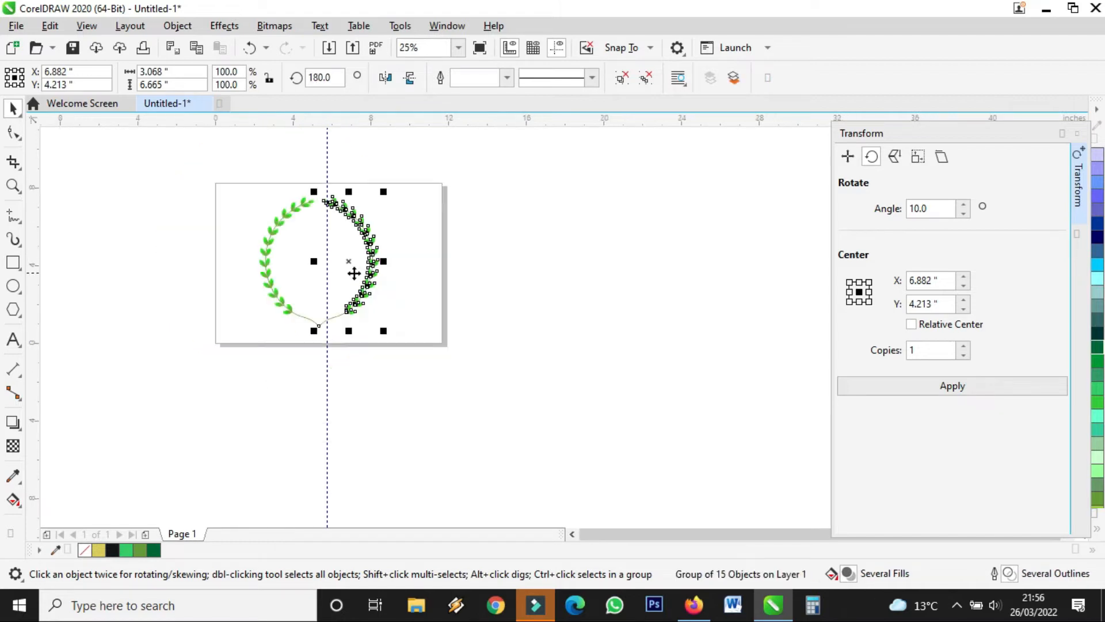
{"action": "scroll", "coordinate": [340, 234], "scroll_direction": "up", "scroll_amount": 2}
{"action": "left_click", "coordinate": [439, 223]}
{"action": "left_click_drag", "start_coordinate": [439, 222], "coordinate": [499, 223]}
{"action": "scroll", "coordinate": [419, 259], "scroll_direction": "down", "scroll_amount": 2}
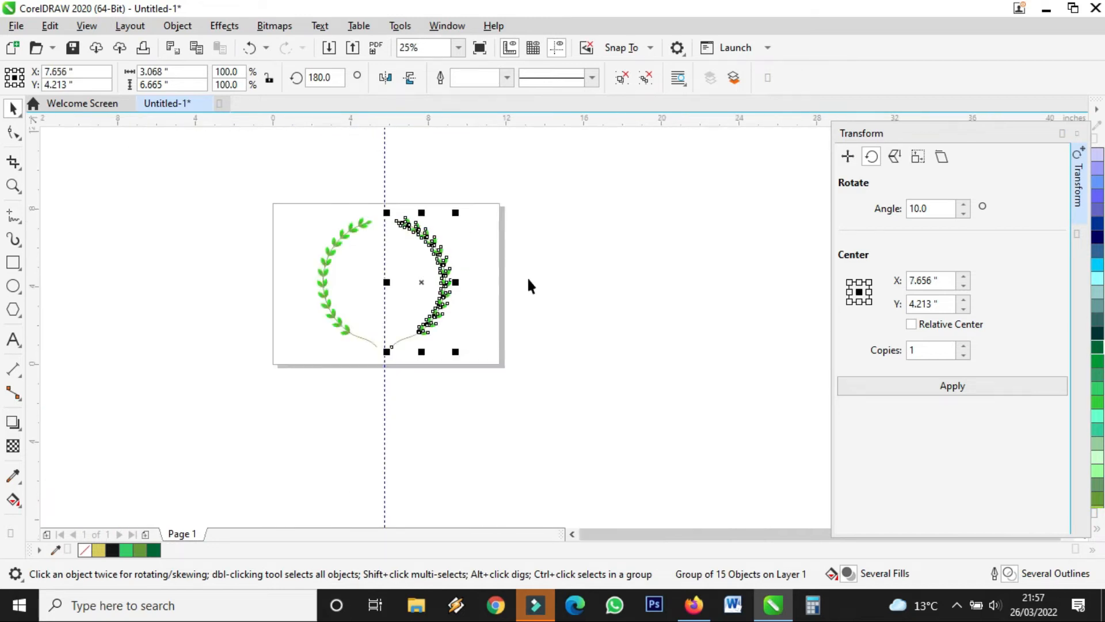
{"action": "left_click", "coordinate": [528, 280]}
{"action": "scroll", "coordinate": [364, 232], "scroll_direction": "up", "scroll_amount": 1}
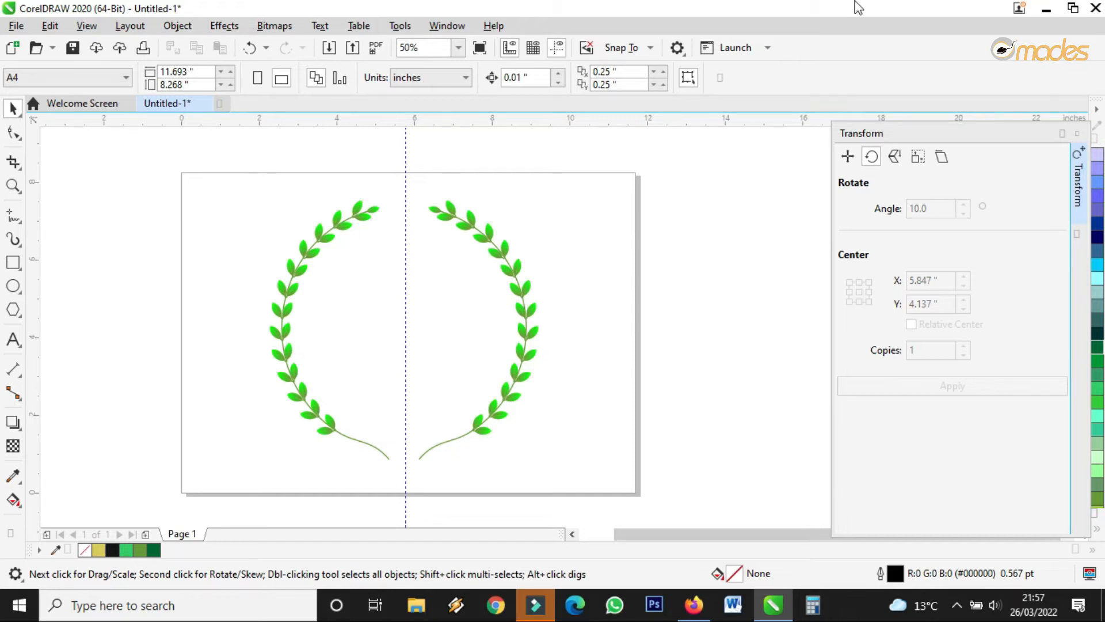
{"action": "left_click_drag", "start_coordinate": [673, 151], "coordinate": [217, 501]}
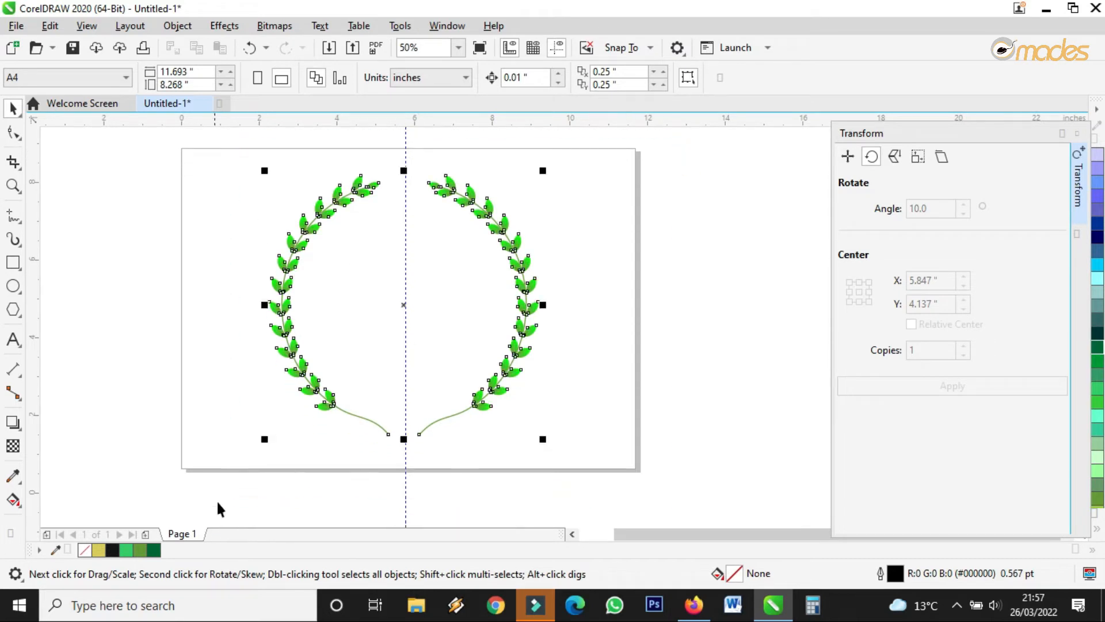
Move the wreath off the page to the right and delete the vertical guideline.
{"action": "scroll", "coordinate": [251, 370], "scroll_direction": "down", "scroll_amount": 1}
{"action": "left_click_drag", "start_coordinate": [337, 357], "coordinate": [574, 354]}
{"action": "left_click", "coordinate": [323, 362]}
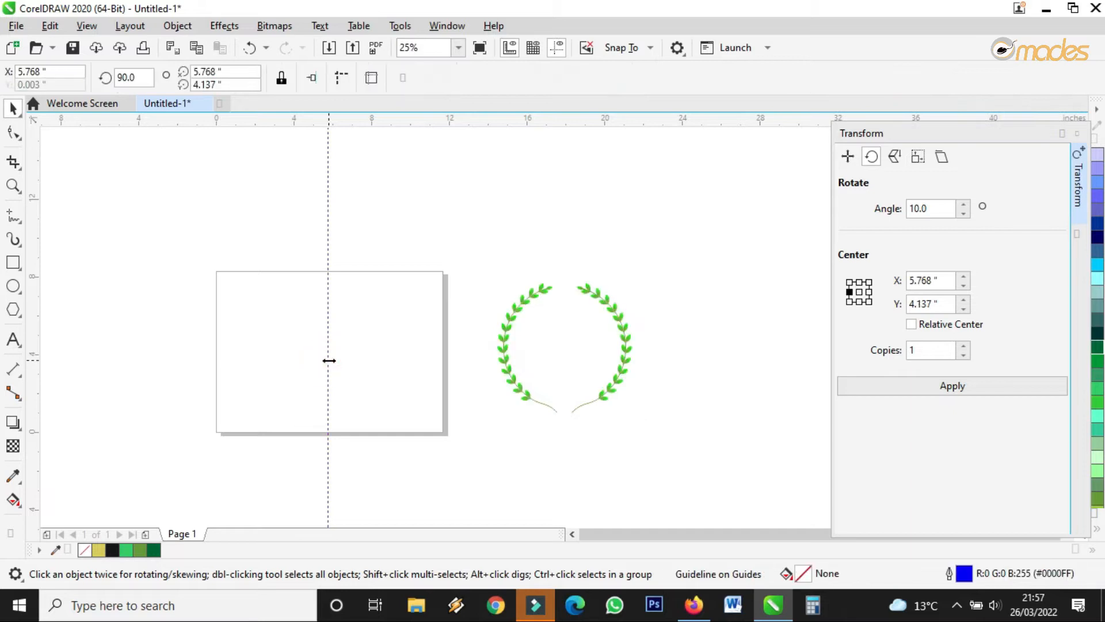
{"action": "key", "text": "Delete"}
Start a vertical line on the empty page with the Freehand tool.
{"action": "scroll", "coordinate": [256, 340], "scroll_direction": "up", "scroll_amount": 1}
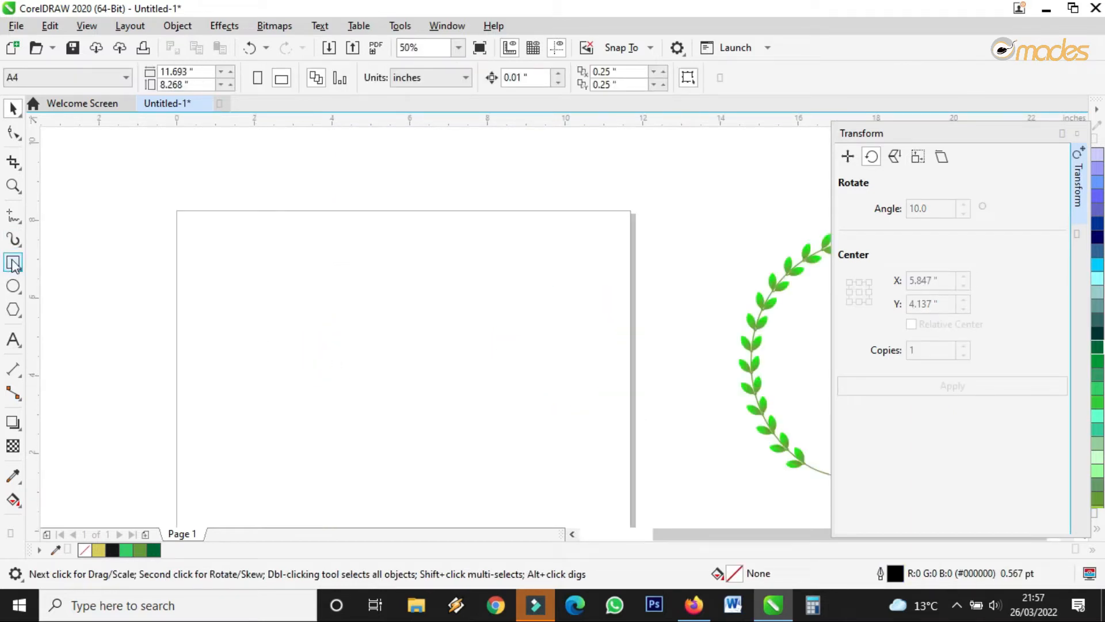
{"action": "left_click", "coordinate": [14, 217]}
{"action": "left_click", "coordinate": [363, 286]}
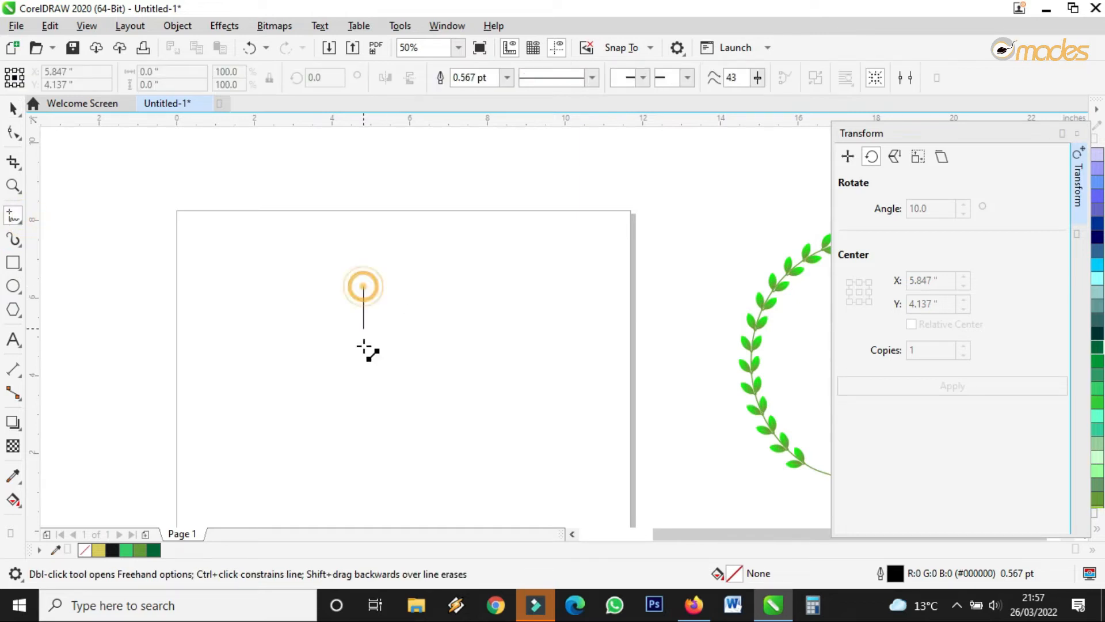
Finish the 3.25-inch vertical line and convert it to a curve bowed left, sweeping right at its base.
{"action": "left_click", "coordinate": [363, 411]}
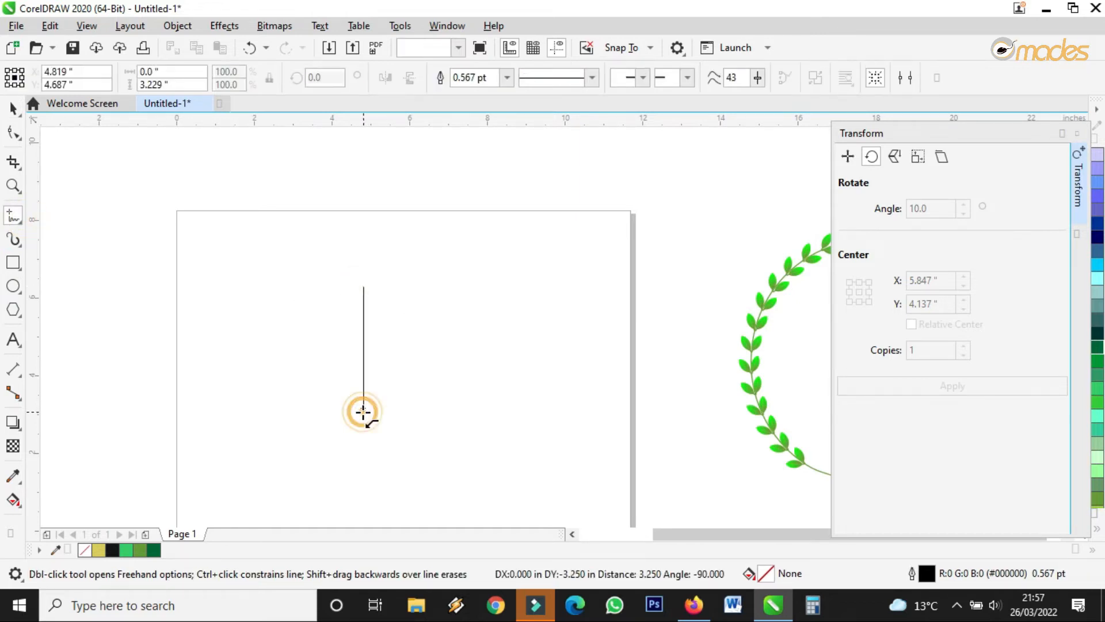
{"action": "left_click", "coordinate": [11, 135]}
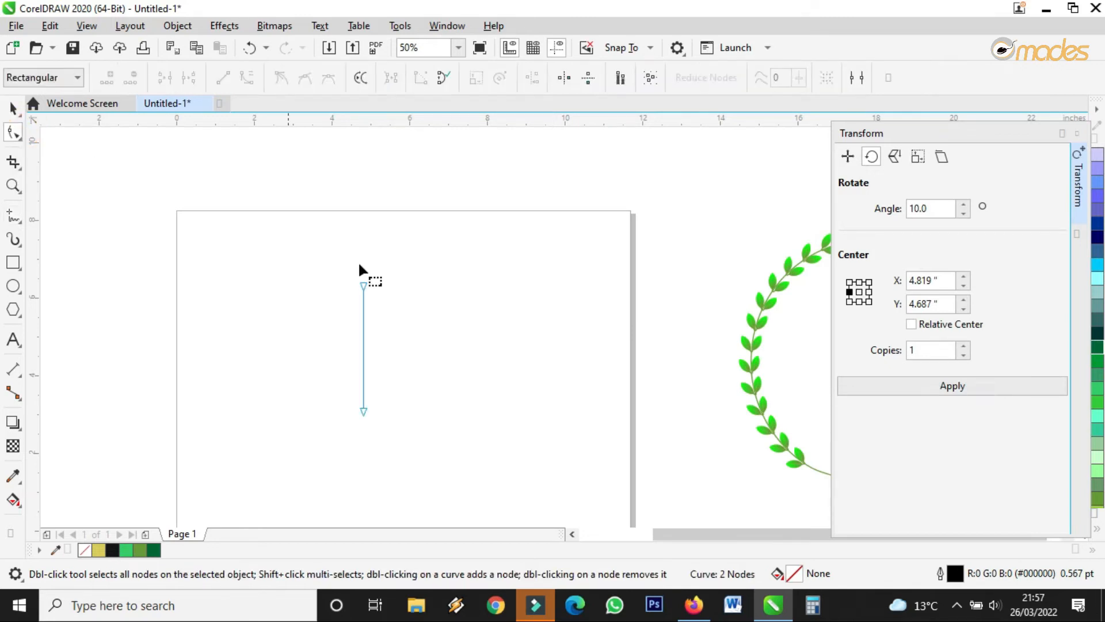
{"action": "left_click", "coordinate": [363, 339]}
{"action": "left_click", "coordinate": [241, 82]}
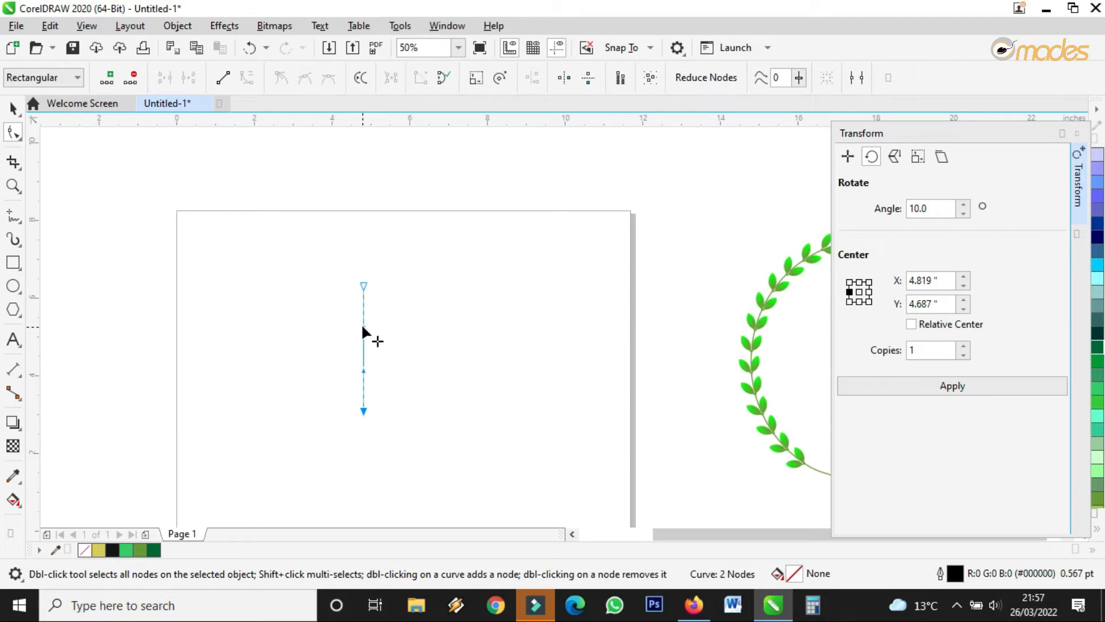
{"action": "left_click_drag", "start_coordinate": [363, 287], "coordinate": [341, 284]}
{"action": "left_click_drag", "start_coordinate": [365, 371], "coordinate": [328, 374]}
{"action": "left_click_drag", "start_coordinate": [340, 322], "coordinate": [335, 322]}
{"action": "left_click_drag", "start_coordinate": [342, 282], "coordinate": [328, 284]}
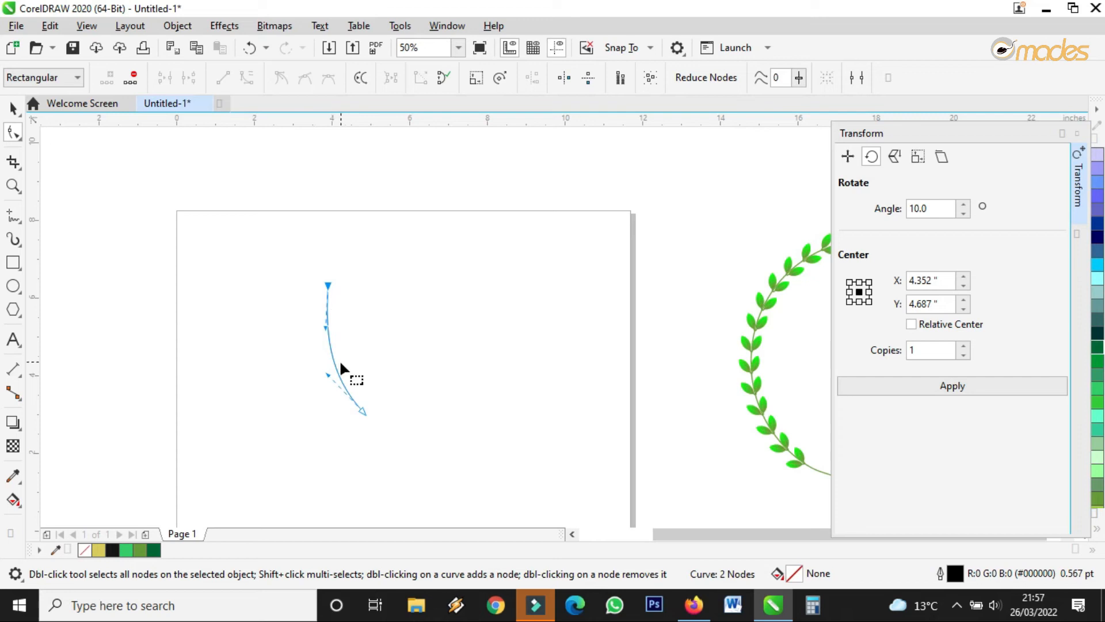
{"action": "left_click_drag", "start_coordinate": [328, 375], "coordinate": [324, 378]}
{"action": "left_click_drag", "start_coordinate": [326, 328], "coordinate": [328, 295]}
{"action": "scroll", "coordinate": [328, 294], "scroll_direction": "up", "scroll_amount": 2}
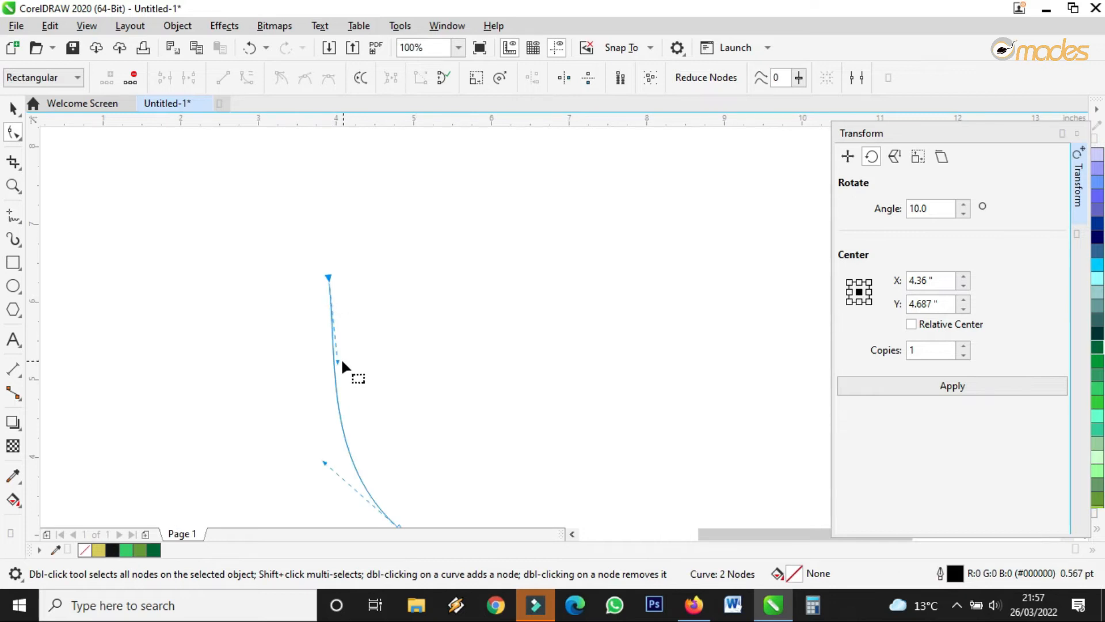
Make a mirrored copy of the curve to its right.
{"action": "left_click", "coordinate": [12, 108]}
{"action": "scroll", "coordinate": [233, 317], "scroll_direction": "down", "scroll_amount": 2}
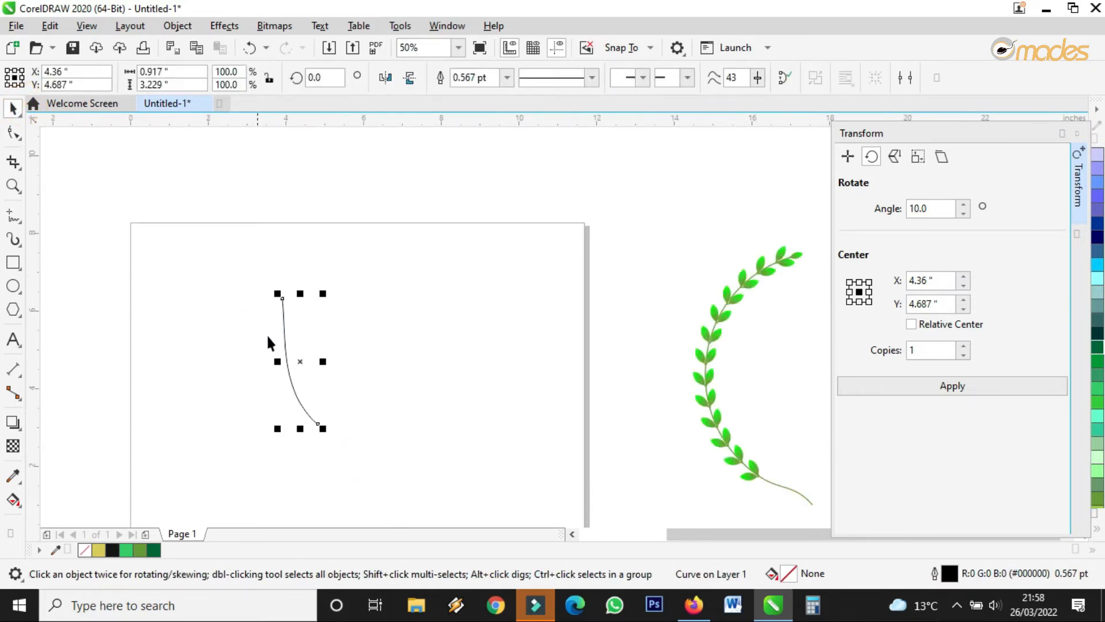
{"action": "scroll", "coordinate": [303, 374], "scroll_direction": "up", "scroll_amount": 2}
{"action": "left_click_drag", "start_coordinate": [255, 349], "coordinate": [459, 361]}
Delete the right-hand mirrored curve.
{"action": "scroll", "coordinate": [452, 352], "scroll_direction": "down", "scroll_amount": 2}
{"action": "scroll", "coordinate": [413, 353], "scroll_direction": "up", "scroll_amount": 2}
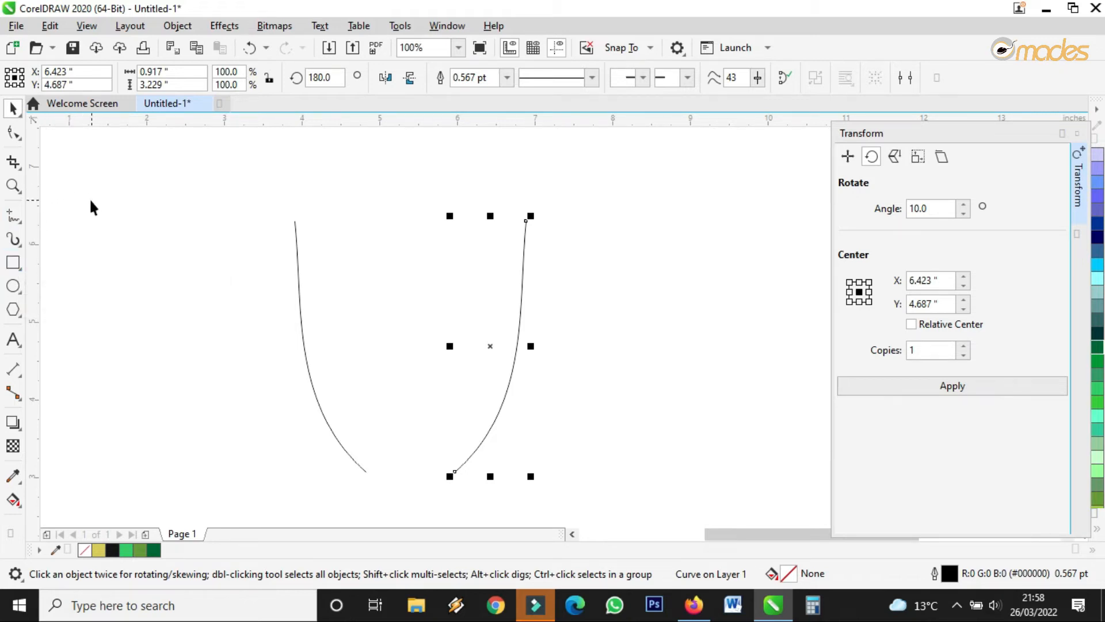
{"action": "key", "text": "Delete"}
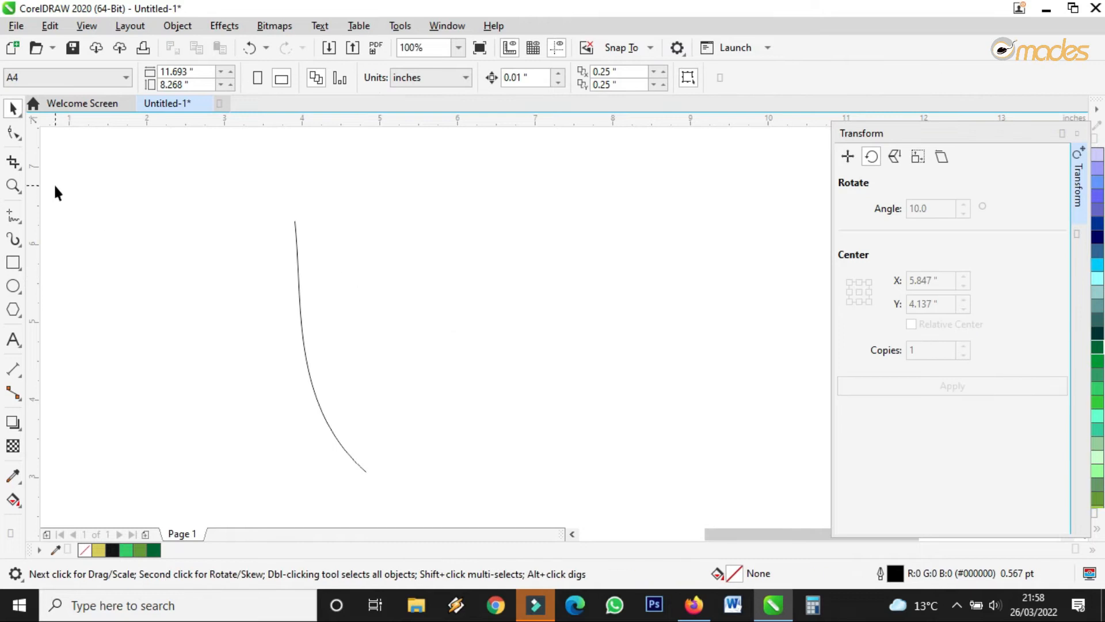
Draw a rectangle about 1.417 by 3.063 inches from the curve's top end down near its bottom.
{"action": "left_click", "coordinate": [13, 262]}
{"action": "left_click_drag", "start_coordinate": [293, 221], "coordinate": [369, 380]}
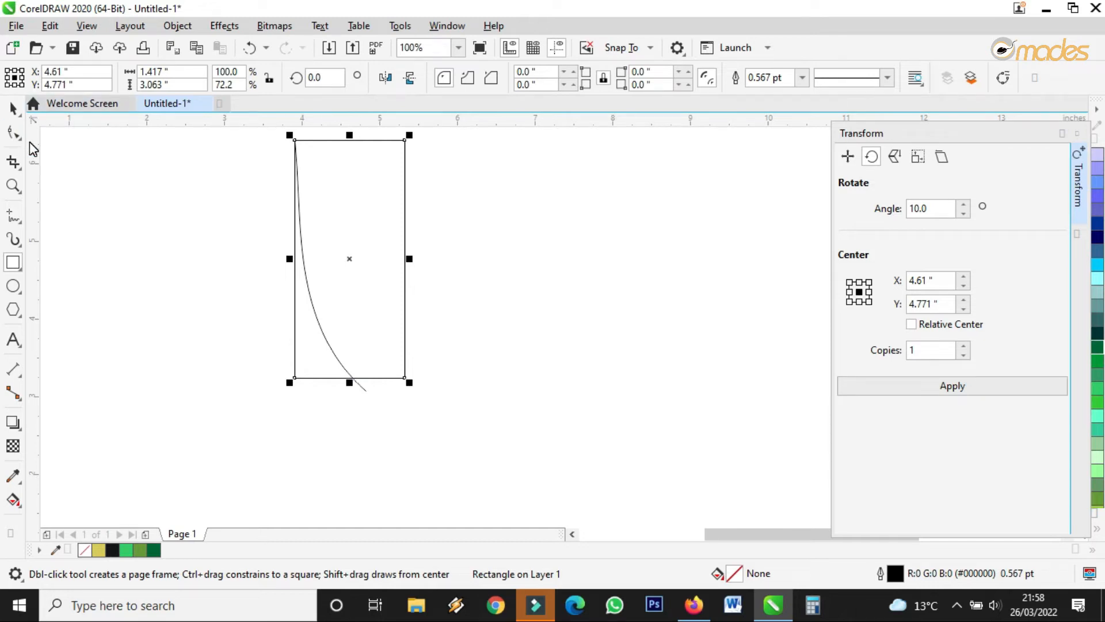
{"action": "left_click", "coordinate": [12, 133]}
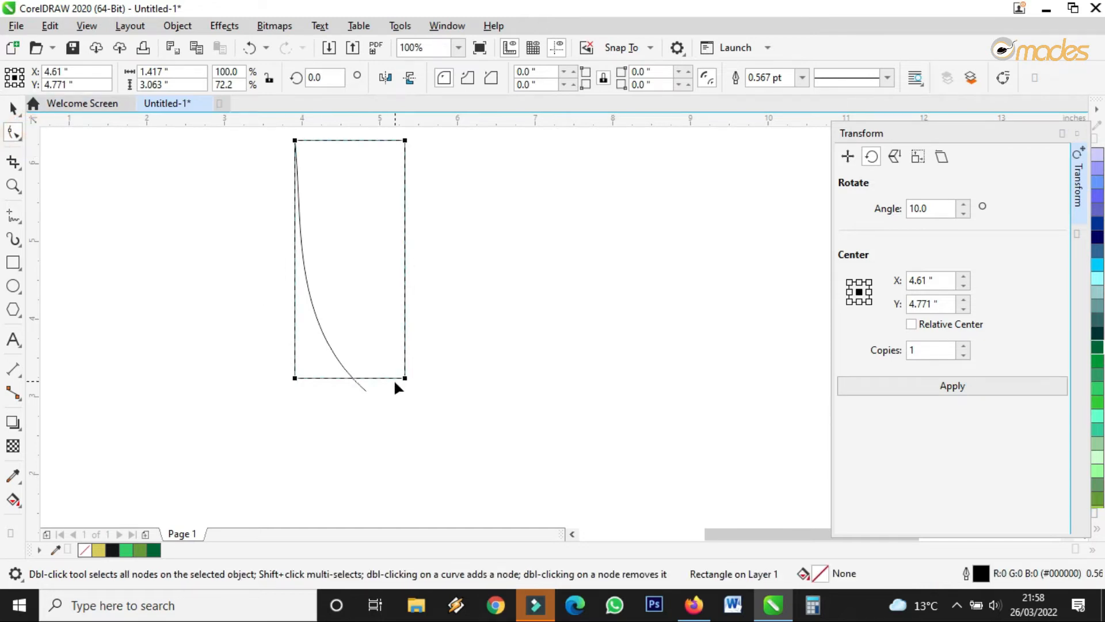
Snap the curve to the rectangle's corner and left edge, then Smart Fill the enclosed region yellow.
{"action": "left_click", "coordinate": [365, 389]}
{"action": "left_click_drag", "start_coordinate": [366, 390], "coordinate": [404, 377]}
{"action": "left_click_drag", "start_coordinate": [328, 310], "coordinate": [297, 327]}
{"action": "left_click", "coordinate": [13, 107]}
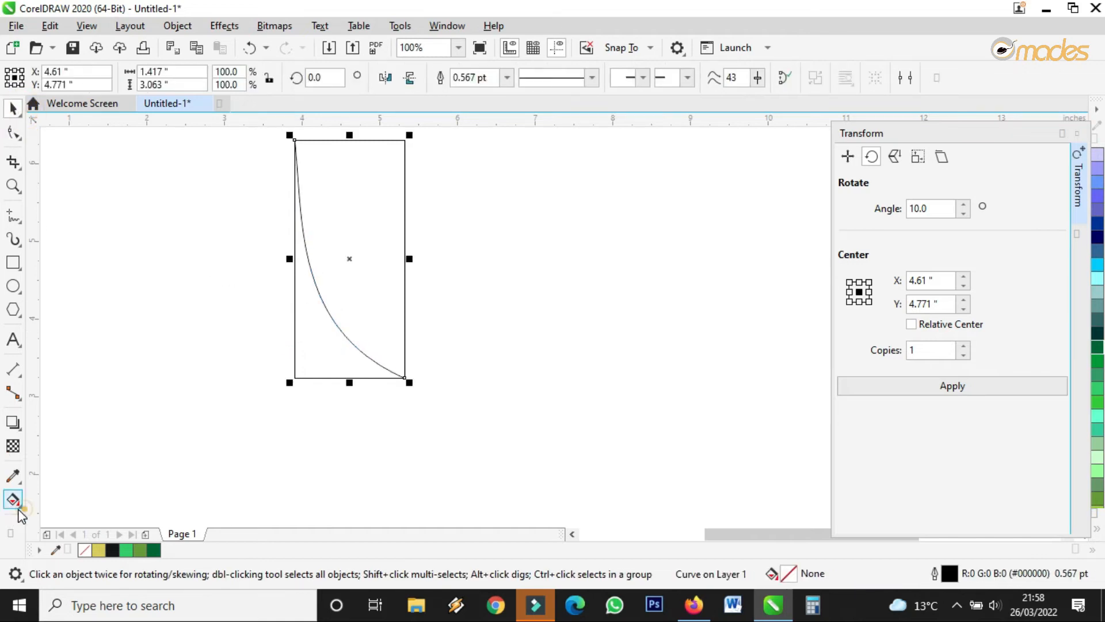
{"action": "left_click", "coordinate": [19, 509]}
{"action": "left_click", "coordinate": [35, 517]}
{"action": "left_click", "coordinate": [364, 244]}
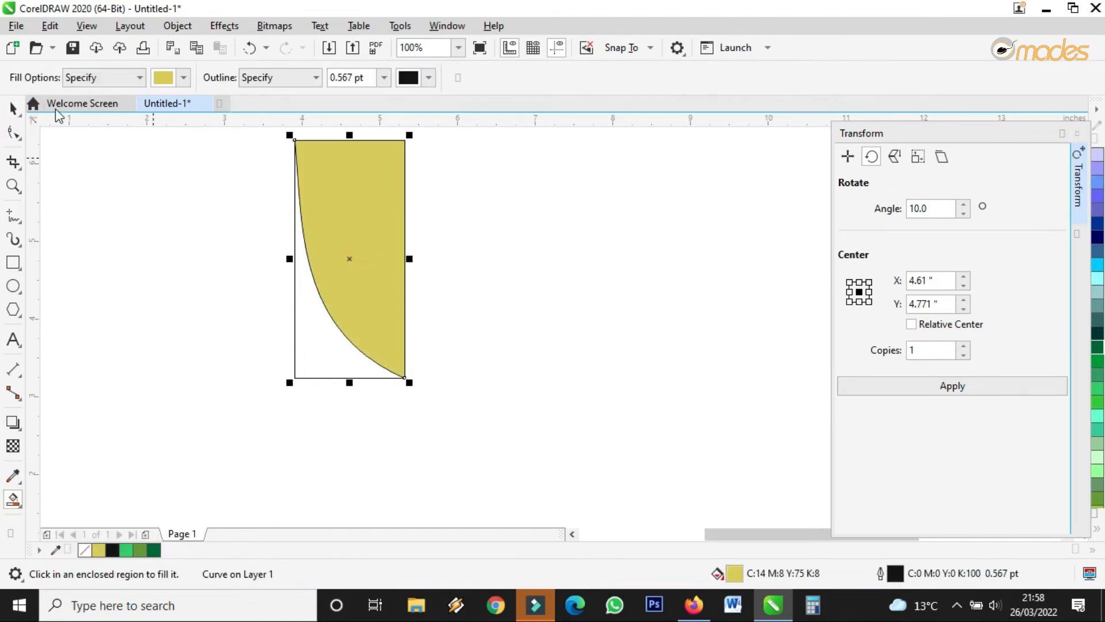
Delete the helper rectangle and set the yellow shape's outline to None.
{"action": "key", "text": "space"}
{"action": "left_click", "coordinate": [322, 348]}
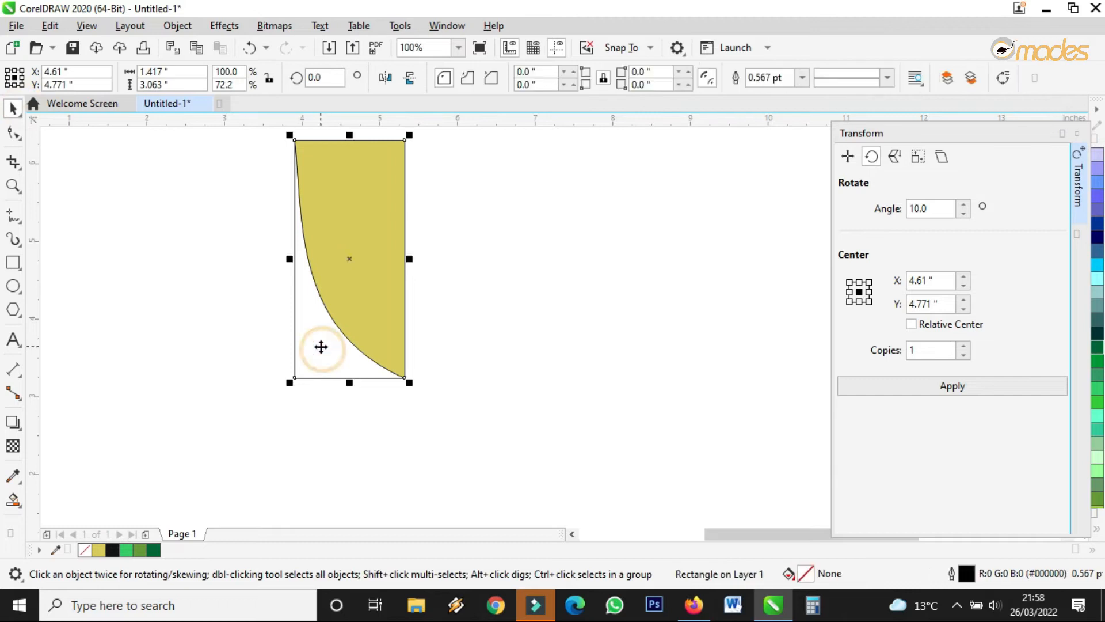
{"action": "key", "text": "Delete"}
{"action": "left_click", "coordinate": [347, 254]}
{"action": "scroll", "coordinate": [321, 278], "scroll_direction": "down", "scroll_amount": 2}
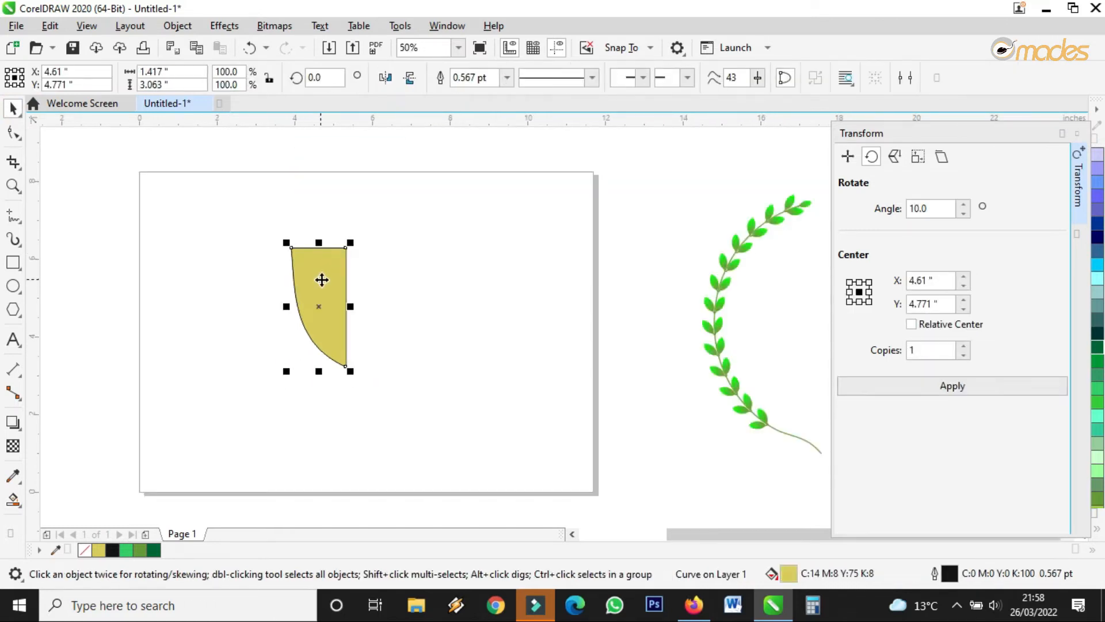
{"action": "scroll", "coordinate": [332, 258], "scroll_direction": "up", "scroll_amount": 2}
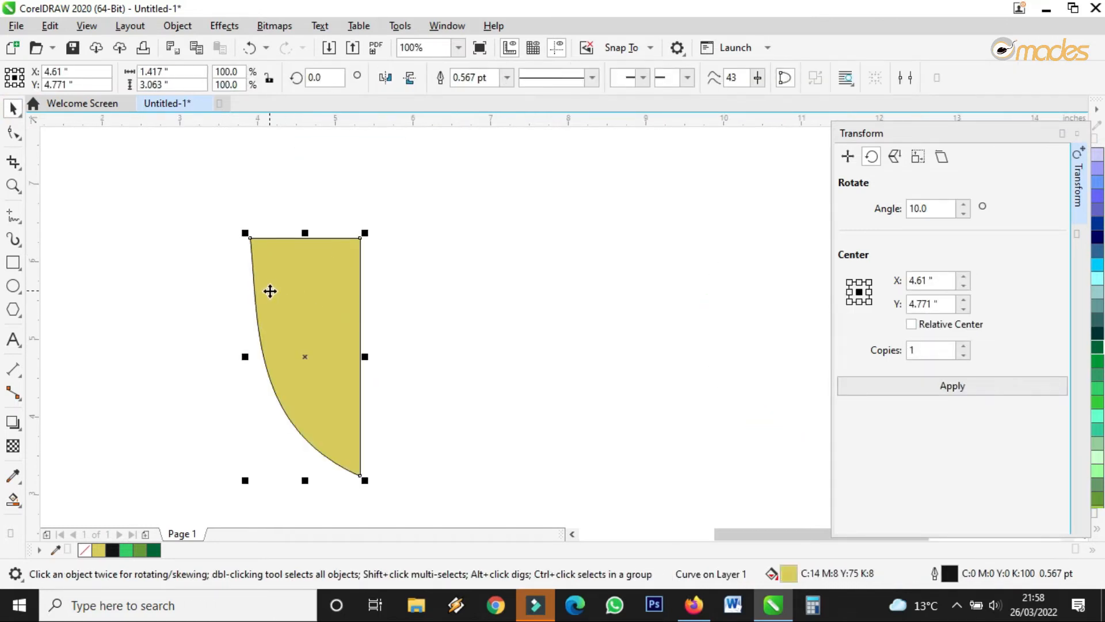
{"action": "scroll", "coordinate": [270, 290], "scroll_direction": "up", "scroll_amount": 2}
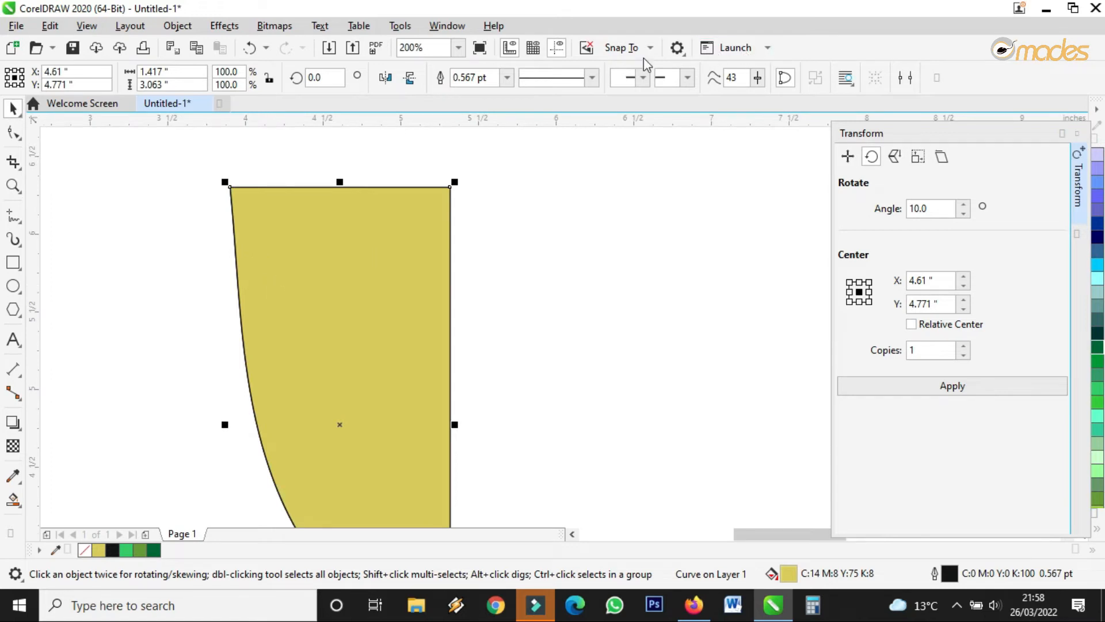
{"action": "left_click", "coordinate": [507, 77]}
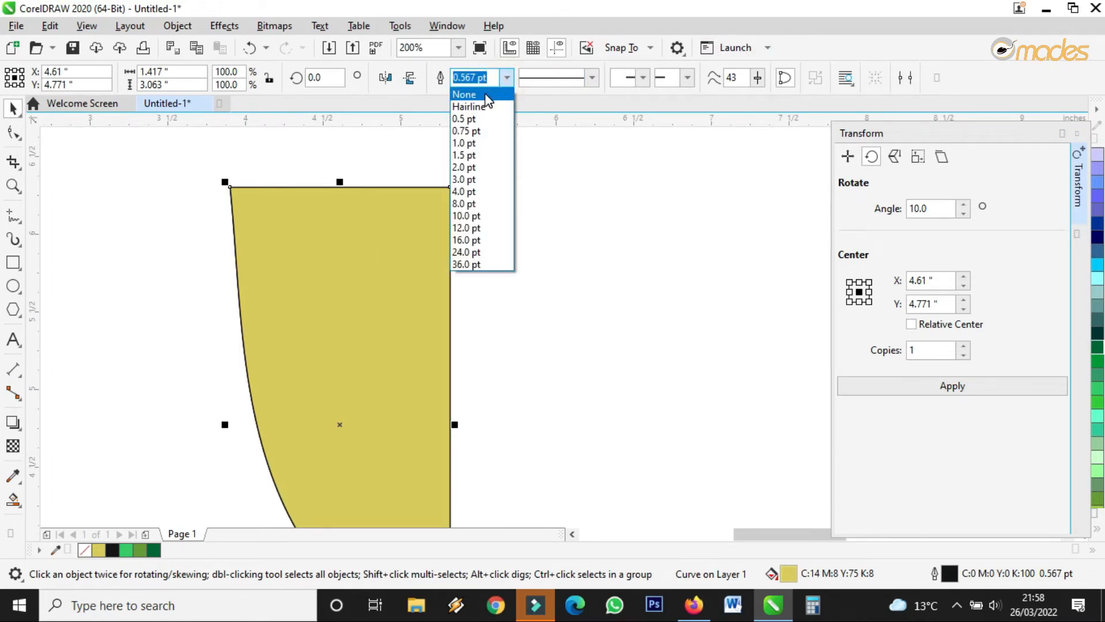
{"action": "left_click", "coordinate": [485, 95]}
Delete the leftover black curve, keeping the borderless yellow half-cup in place.
{"action": "left_click", "coordinate": [559, 218]}
{"action": "scroll", "coordinate": [559, 218], "scroll_direction": "down", "scroll_amount": 1}
{"action": "scroll", "coordinate": [437, 332], "scroll_direction": "up", "scroll_amount": 1}
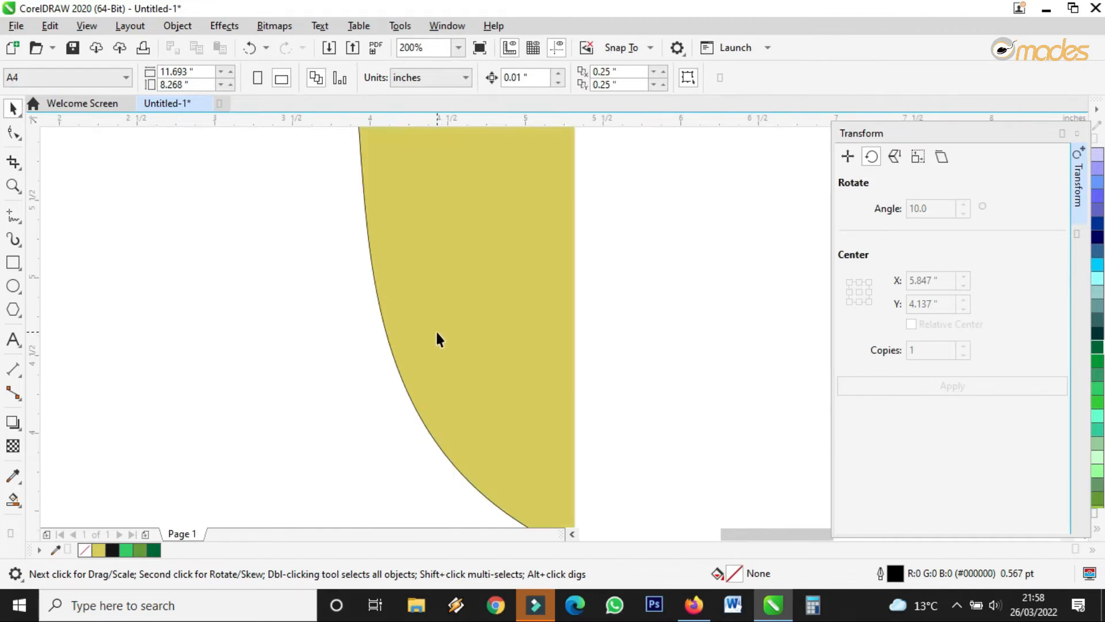
{"action": "scroll", "coordinate": [437, 323], "scroll_direction": "down", "scroll_amount": 1}
{"action": "left_click_drag", "start_coordinate": [460, 302], "coordinate": [322, 292]}
{"action": "left_click", "coordinate": [407, 309]}
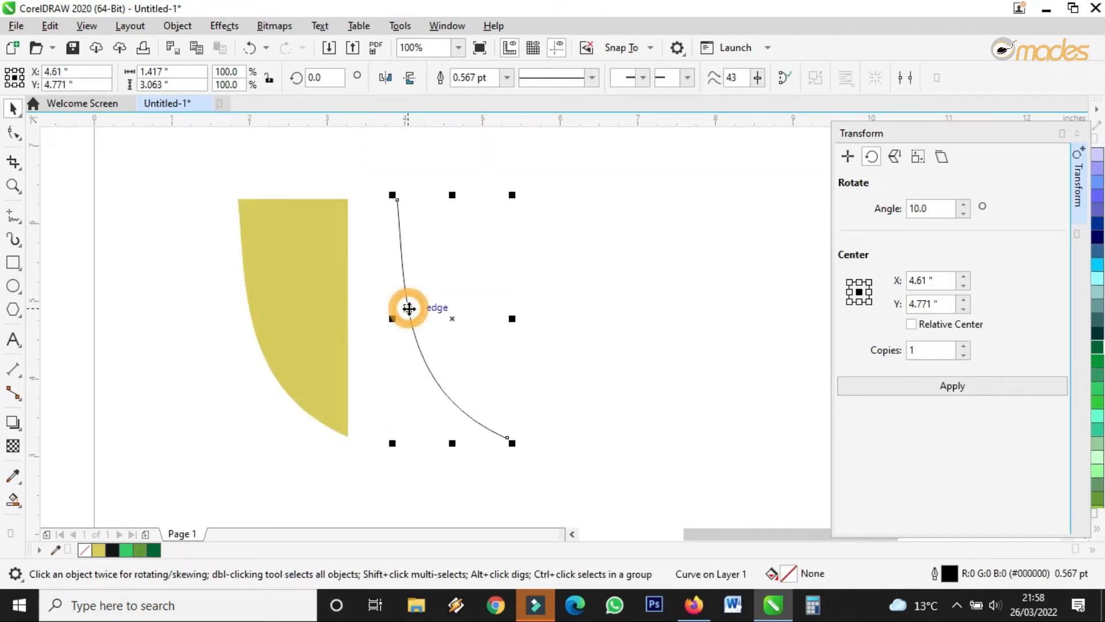
{"action": "key", "text": "Delete"}
{"action": "left_click_drag", "start_coordinate": [347, 284], "coordinate": [432, 293]}
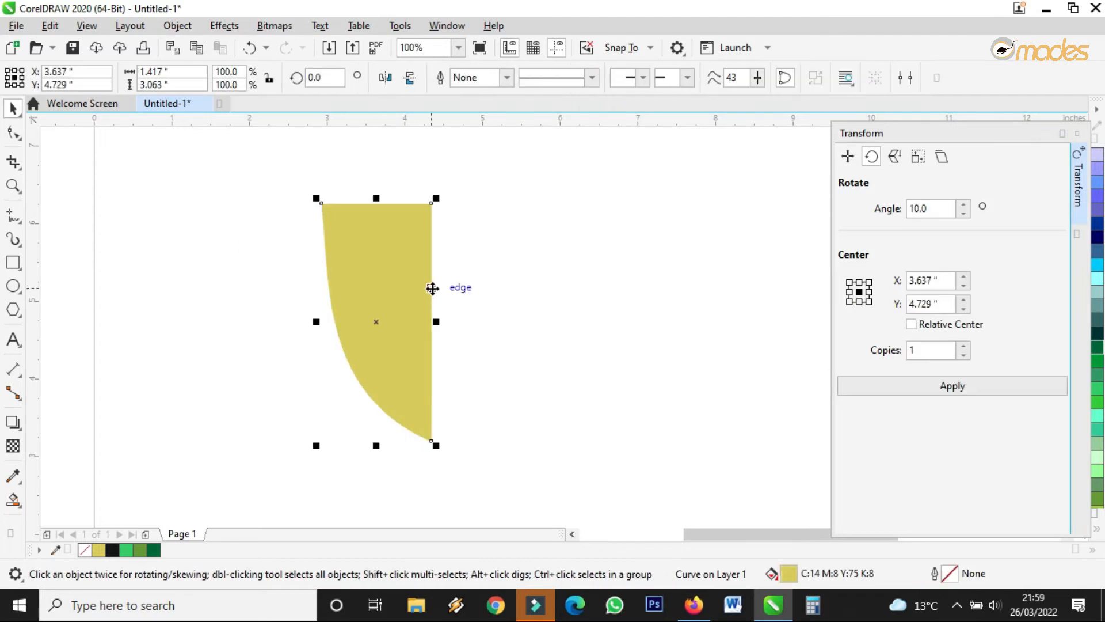
{"action": "left_click", "coordinate": [12, 217]}
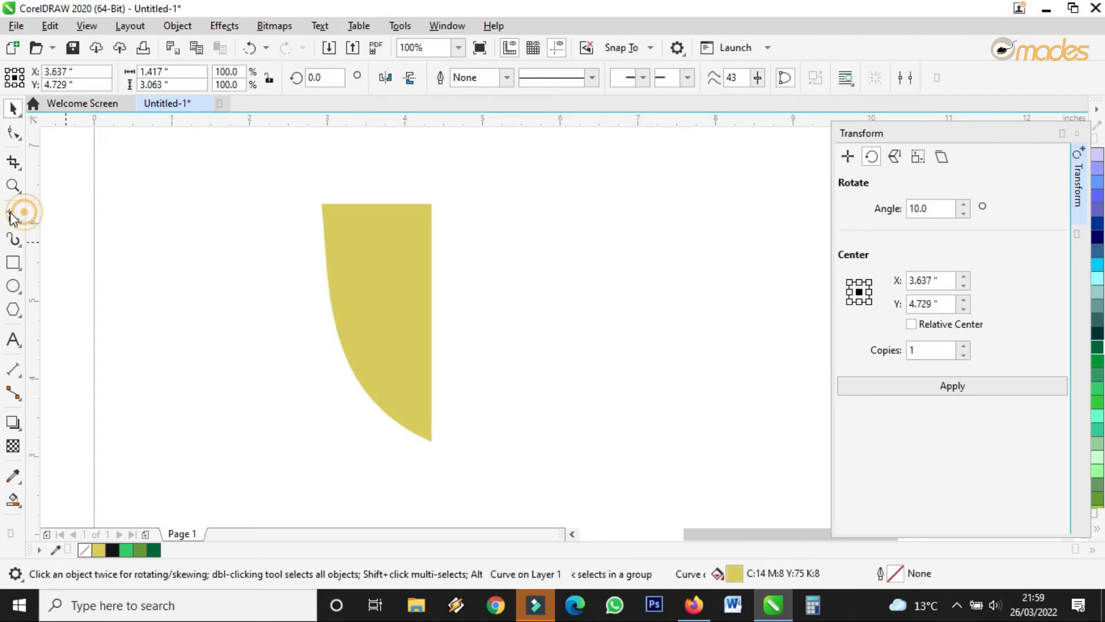
{"action": "scroll", "coordinate": [332, 283], "scroll_direction": "up", "scroll_amount": 1}
Draw a two-segment line from the cup's top edge out left, then down to its curved side.
{"action": "left_click", "coordinate": [348, 172]}
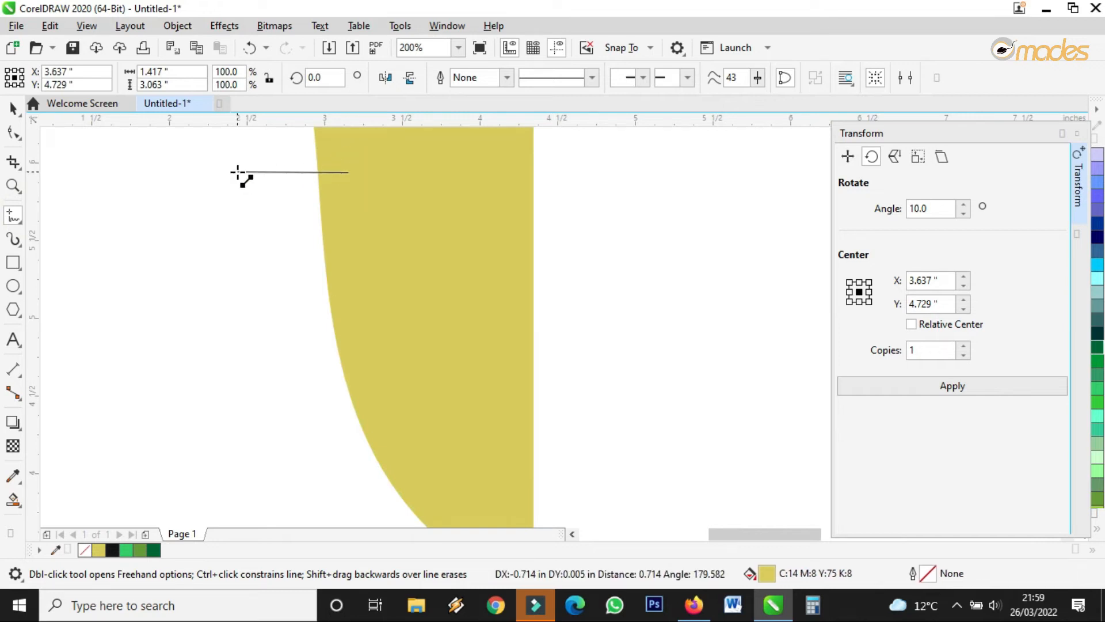
{"action": "double_click", "coordinate": [237, 172]}
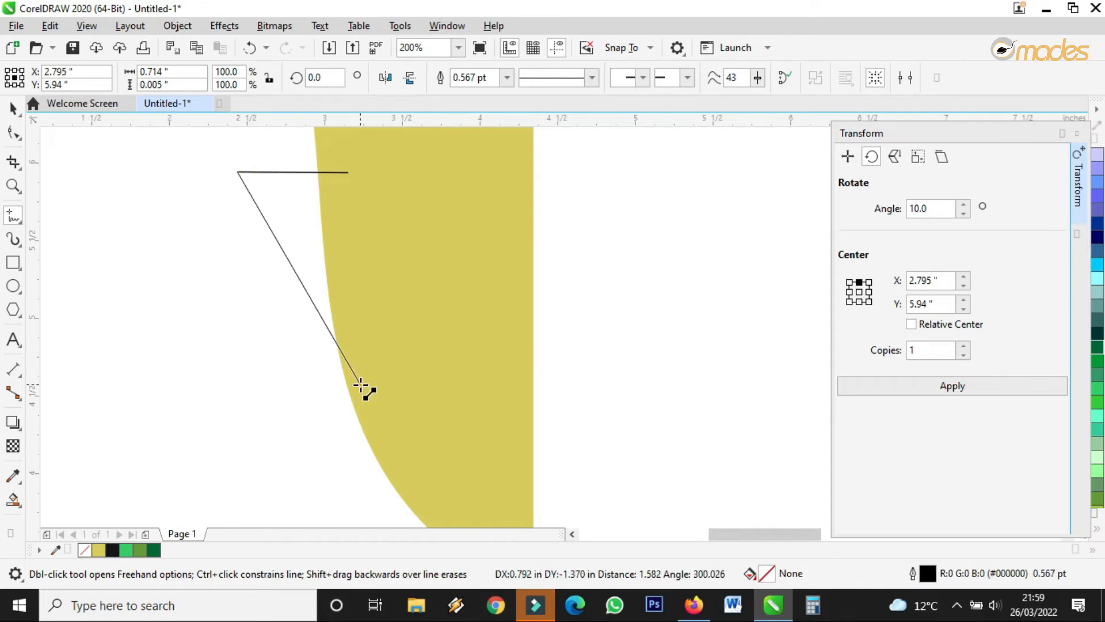
{"action": "left_click", "coordinate": [360, 385]}
{"action": "scroll", "coordinate": [385, 387], "scroll_direction": "down", "scroll_amount": 1}
{"action": "scroll", "coordinate": [370, 375], "scroll_direction": "up", "scroll_amount": 1}
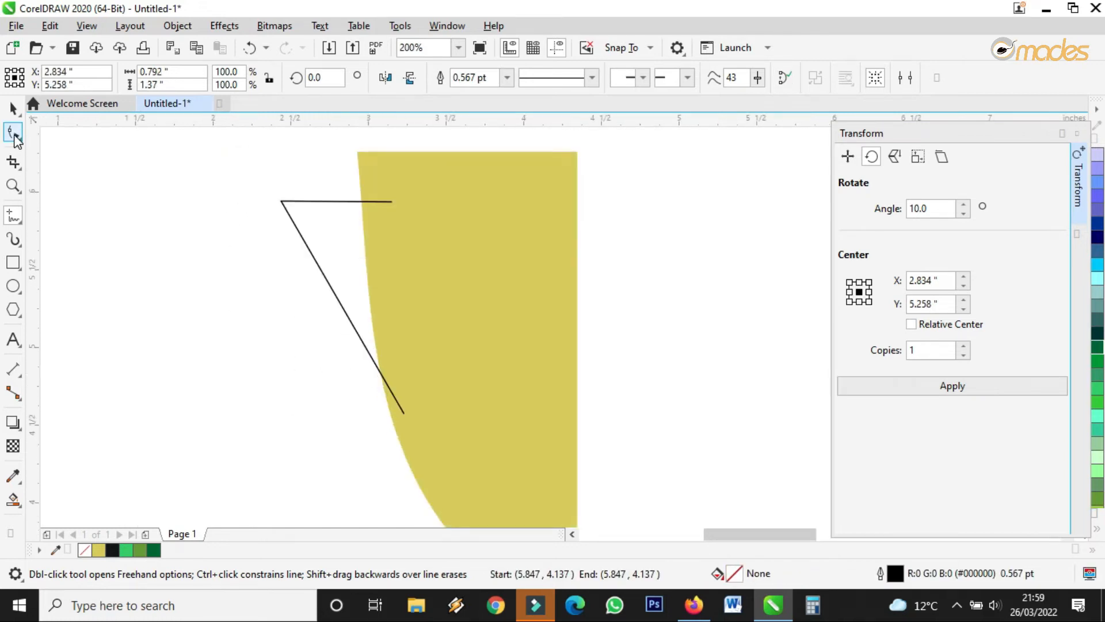
Convert the diagonal segment to a curve and bend it down into the yellow shape.
{"action": "left_click", "coordinate": [14, 137]}
{"action": "left_click", "coordinate": [338, 300]}
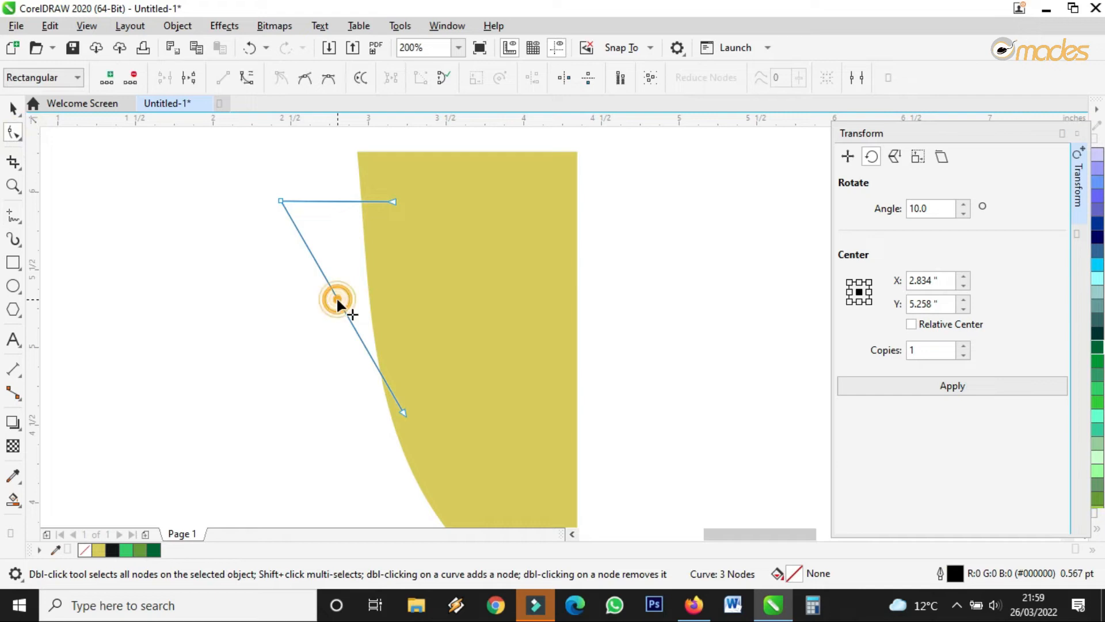
{"action": "left_click", "coordinate": [248, 81]}
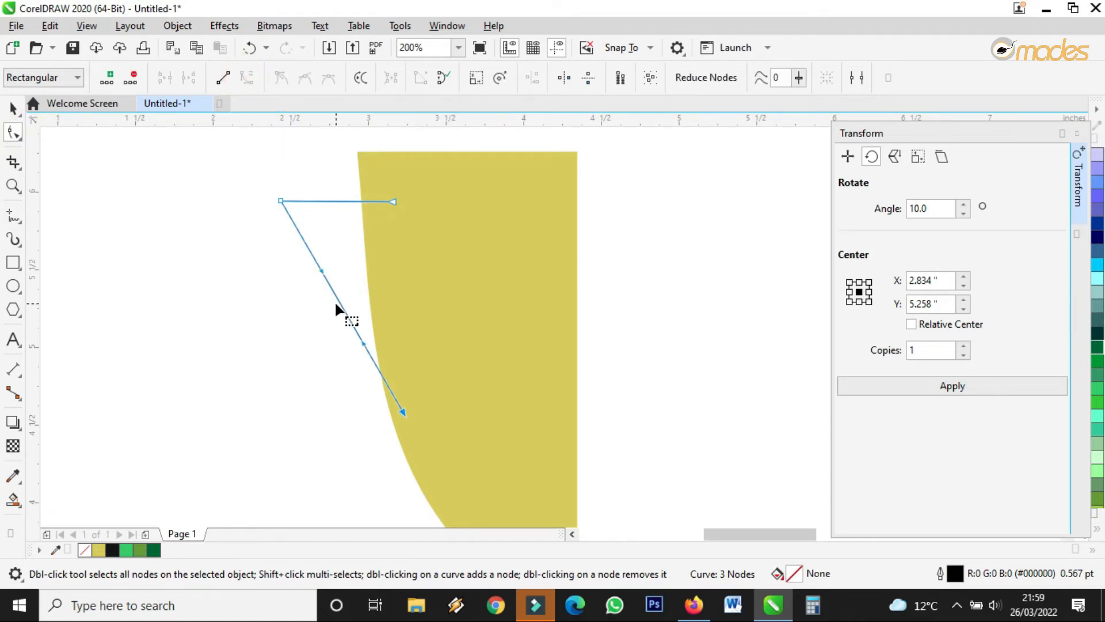
{"action": "left_click_drag", "start_coordinate": [338, 301], "coordinate": [309, 309]}
{"action": "left_click_drag", "start_coordinate": [400, 412], "coordinate": [408, 411]}
{"action": "left_click_drag", "start_coordinate": [282, 200], "coordinate": [295, 199]}
{"action": "left_click_drag", "start_coordinate": [334, 352], "coordinate": [320, 367]}
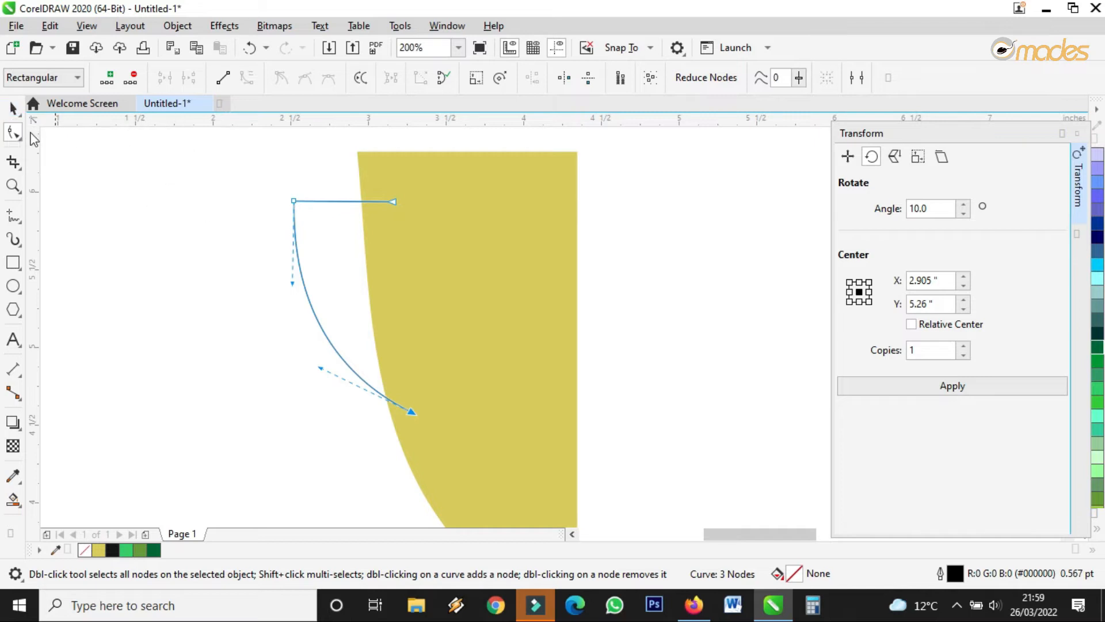
{"action": "left_click", "coordinate": [10, 107]}
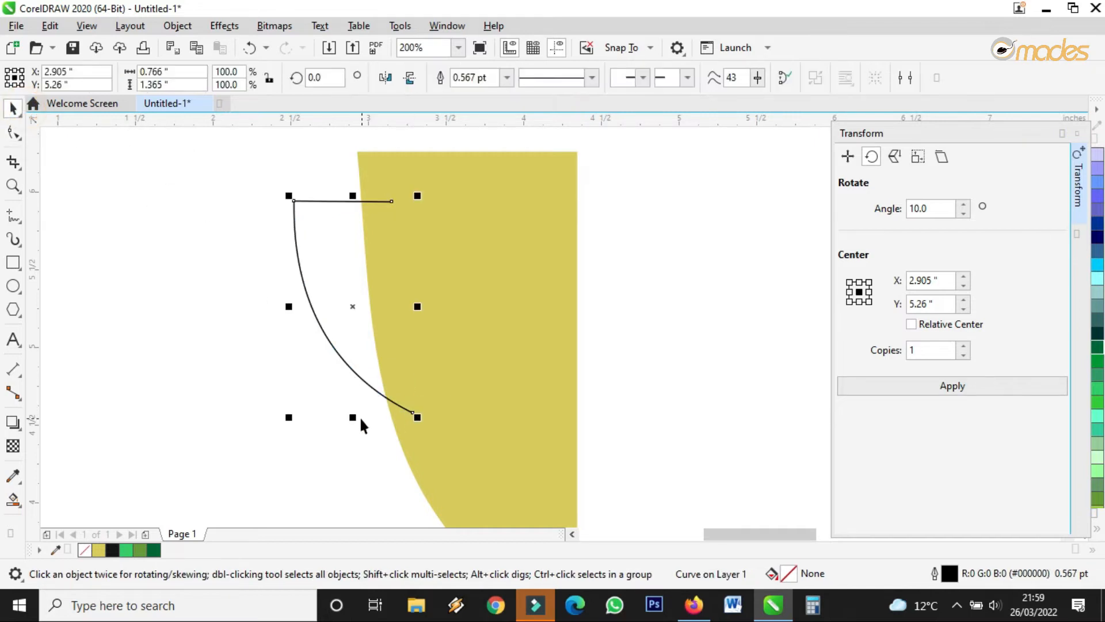
Shrink the handle to two-thirds, move it to the cup's top corner, and set its outline to 8.0 pt.
{"action": "left_click_drag", "start_coordinate": [413, 415], "coordinate": [412, 348]}
{"action": "left_click_drag", "start_coordinate": [331, 265], "coordinate": [360, 244]}
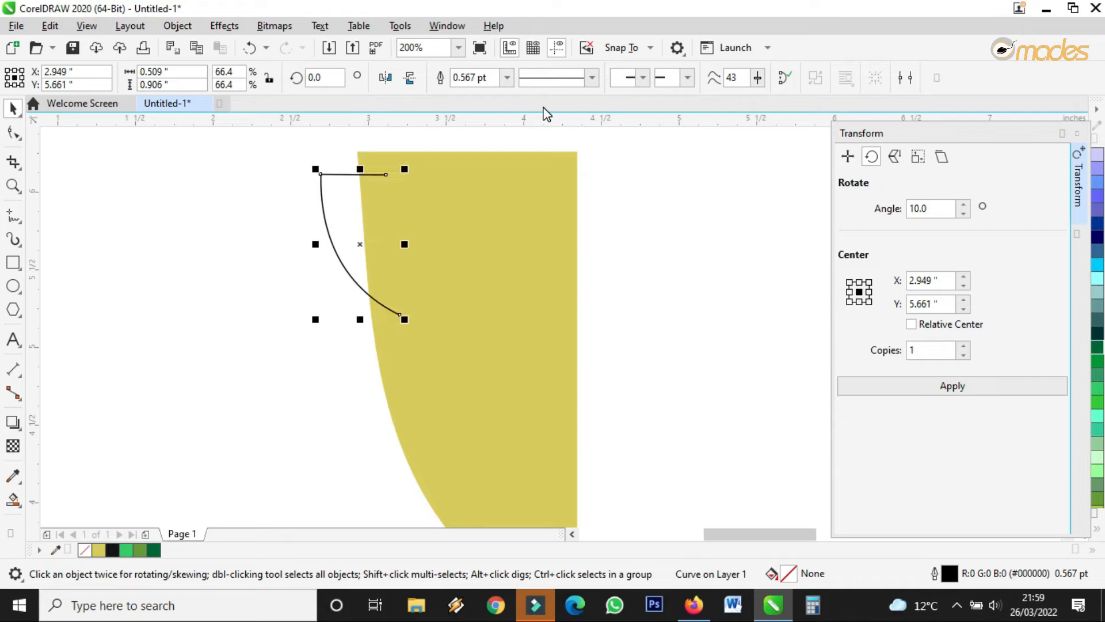
{"action": "left_click", "coordinate": [510, 78]}
{"action": "left_click", "coordinate": [480, 180]}
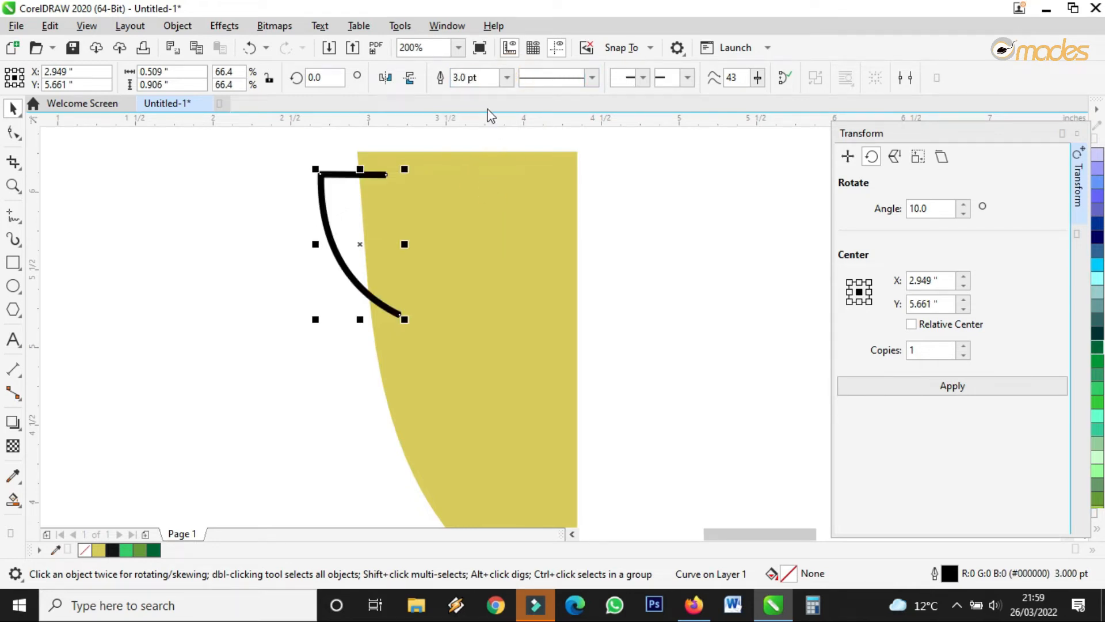
{"action": "left_click", "coordinate": [504, 80]}
{"action": "left_click", "coordinate": [467, 205]}
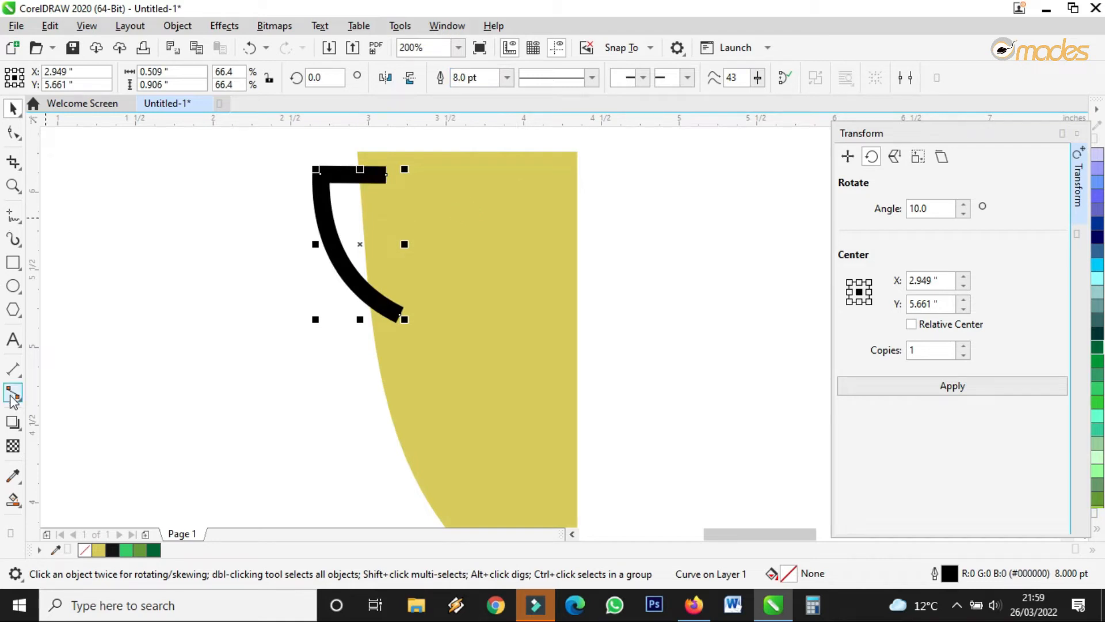
Recolour the handle with the cup's yellow using the Eyedropper.
{"action": "left_click", "coordinate": [13, 475]}
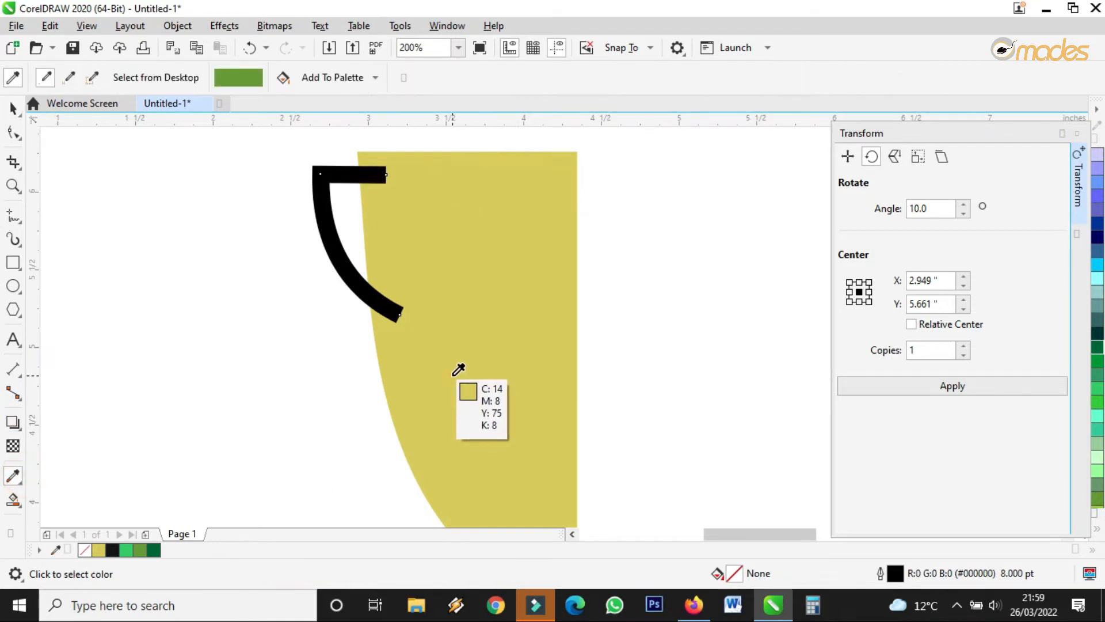
{"action": "left_click", "coordinate": [457, 369]}
{"action": "scroll", "coordinate": [395, 316], "scroll_direction": "up", "scroll_amount": 2}
{"action": "left_click", "coordinate": [348, 239]}
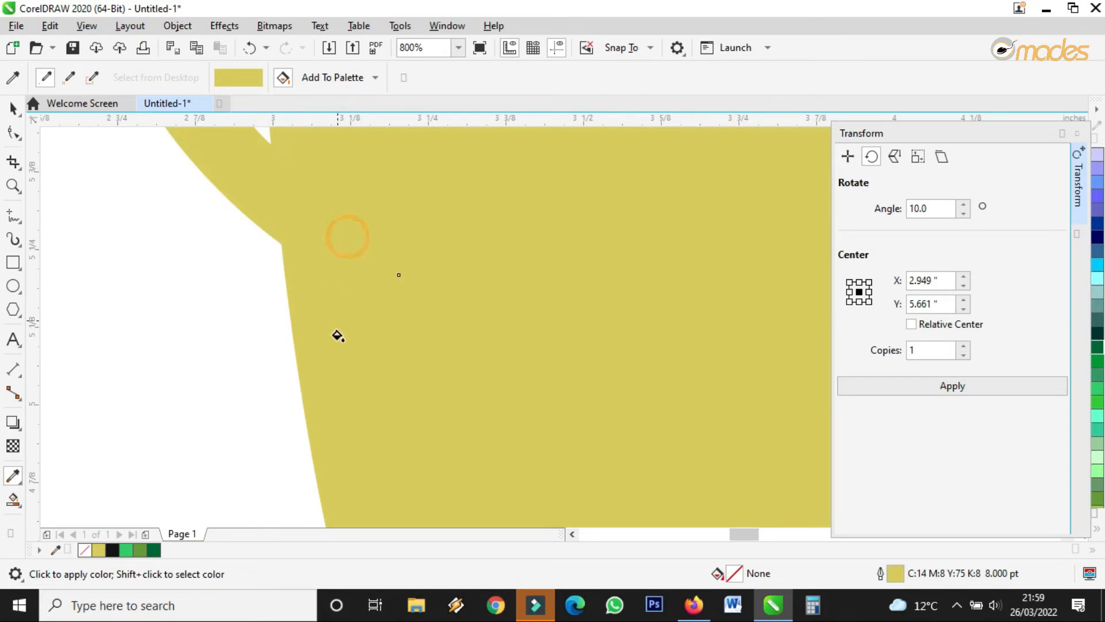
{"action": "scroll", "coordinate": [343, 362], "scroll_direction": "down", "scroll_amount": 3}
Group the handle with the cup half and drag out a mirrored copy for the right half.
{"action": "left_click", "coordinate": [13, 107]}
{"action": "scroll", "coordinate": [277, 246], "scroll_direction": "down", "scroll_amount": 1}
{"action": "left_click_drag", "start_coordinate": [237, 226], "coordinate": [455, 444]}
{"action": "left_click", "coordinate": [328, 338], "text": "shift"}
{"action": "scroll", "coordinate": [328, 338], "scroll_direction": "up", "scroll_amount": 1}
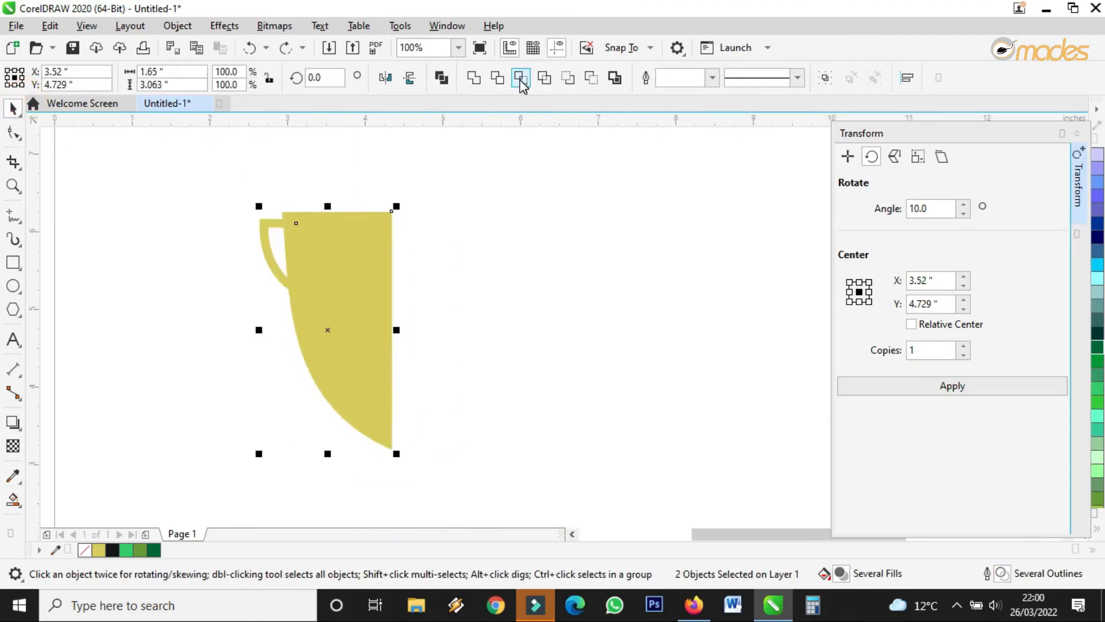
{"action": "left_click", "coordinate": [825, 78]}
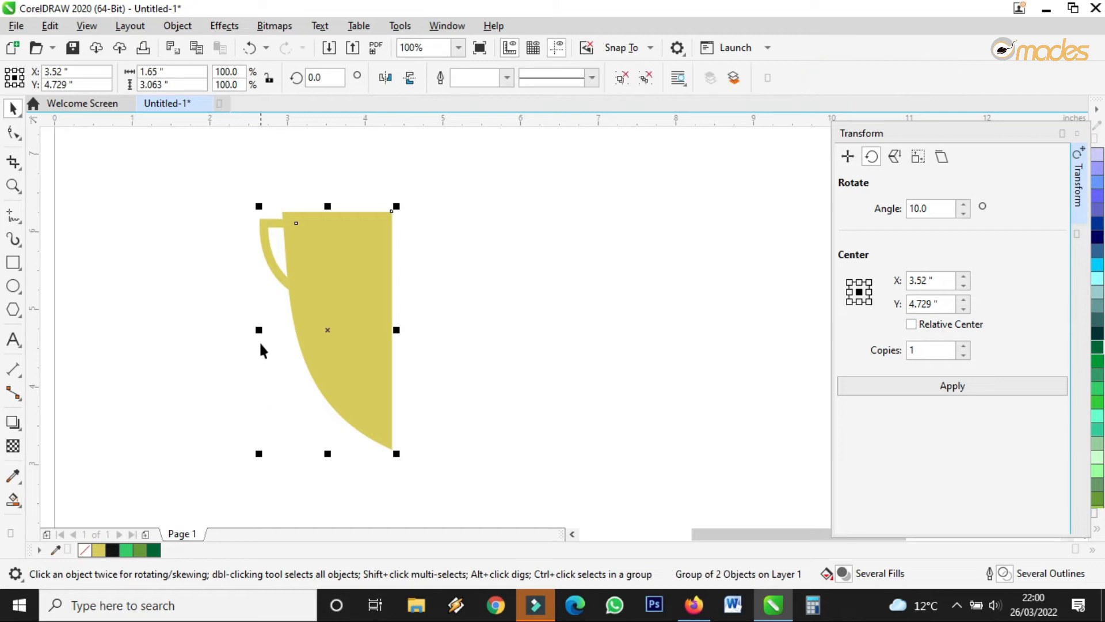
{"action": "left_click_drag", "start_coordinate": [259, 329], "coordinate": [407, 331]}
Close the seam between the two cup halves and ungroup the cup into separate parts.
{"action": "scroll", "coordinate": [406, 222], "scroll_direction": "up", "scroll_amount": 3}
{"action": "left_click_drag", "start_coordinate": [409, 224], "coordinate": [407, 237]}
{"action": "scroll", "coordinate": [407, 236], "scroll_direction": "down", "scroll_amount": 3}
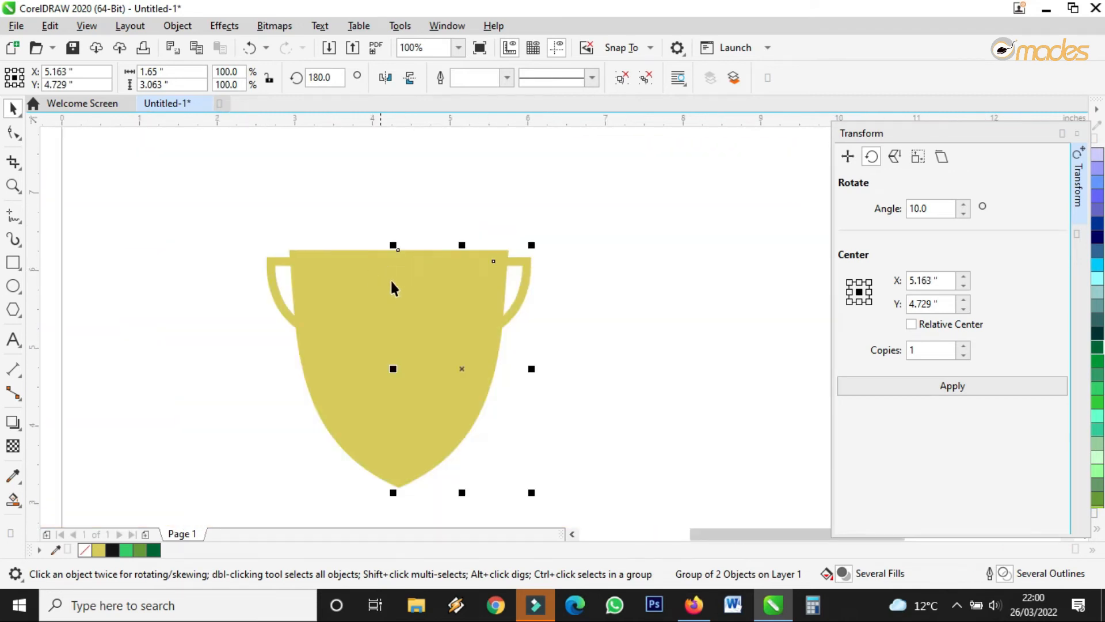
{"action": "left_click", "coordinate": [553, 249]}
{"action": "left_click", "coordinate": [463, 308]}
{"action": "left_click", "coordinate": [343, 286], "text": "shift"}
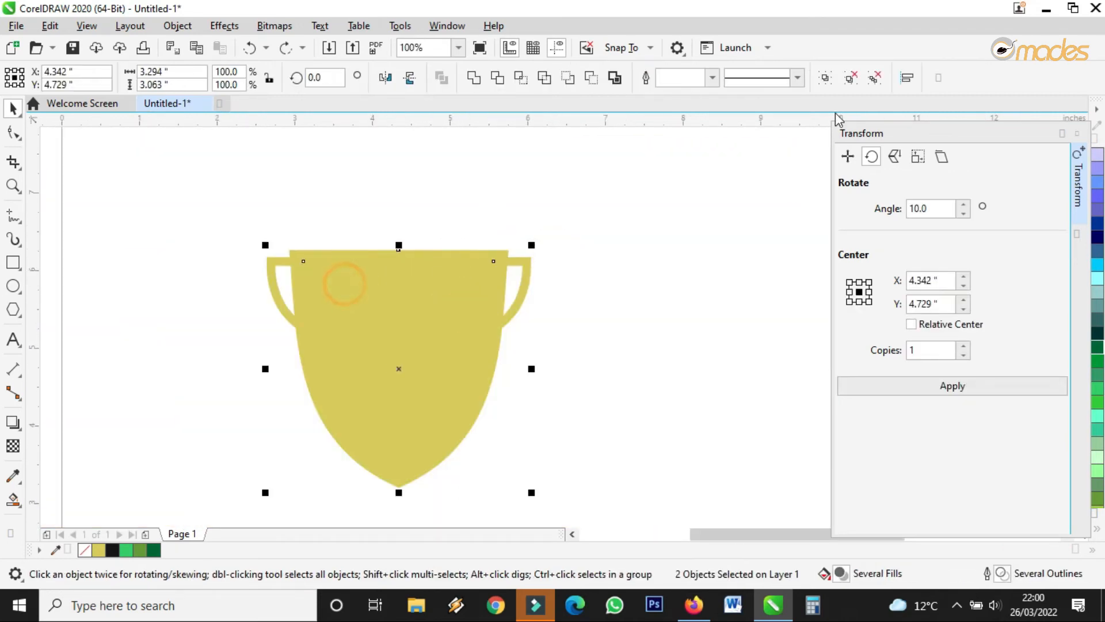
{"action": "left_click", "coordinate": [848, 80]}
Weld the left and right cup halves into one shape.
{"action": "left_click", "coordinate": [315, 271]}
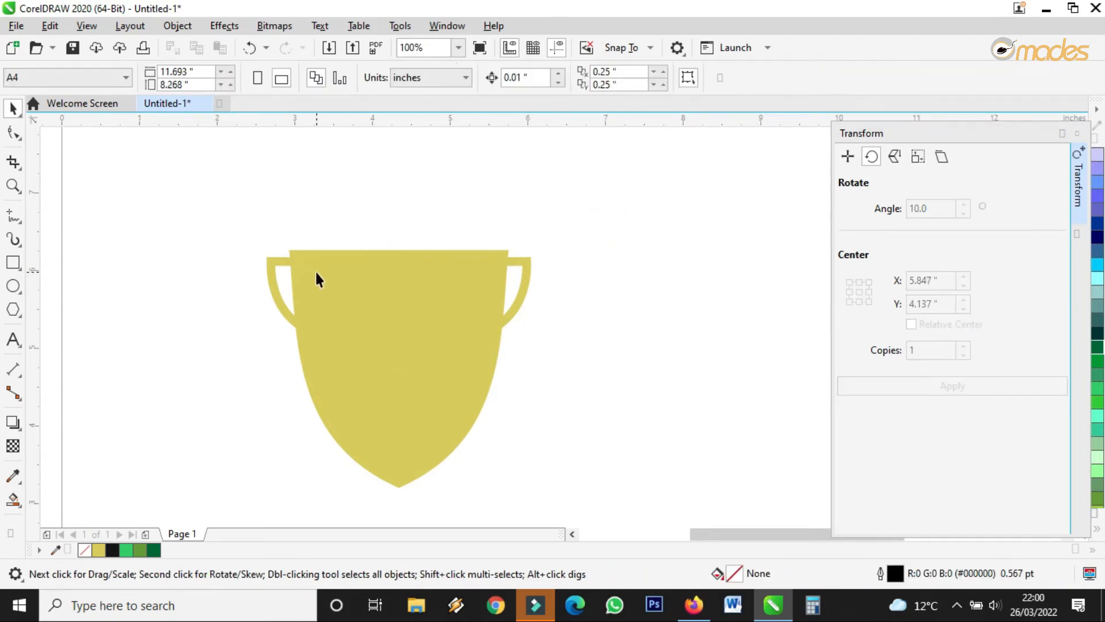
{"action": "left_click", "coordinate": [458, 288]}
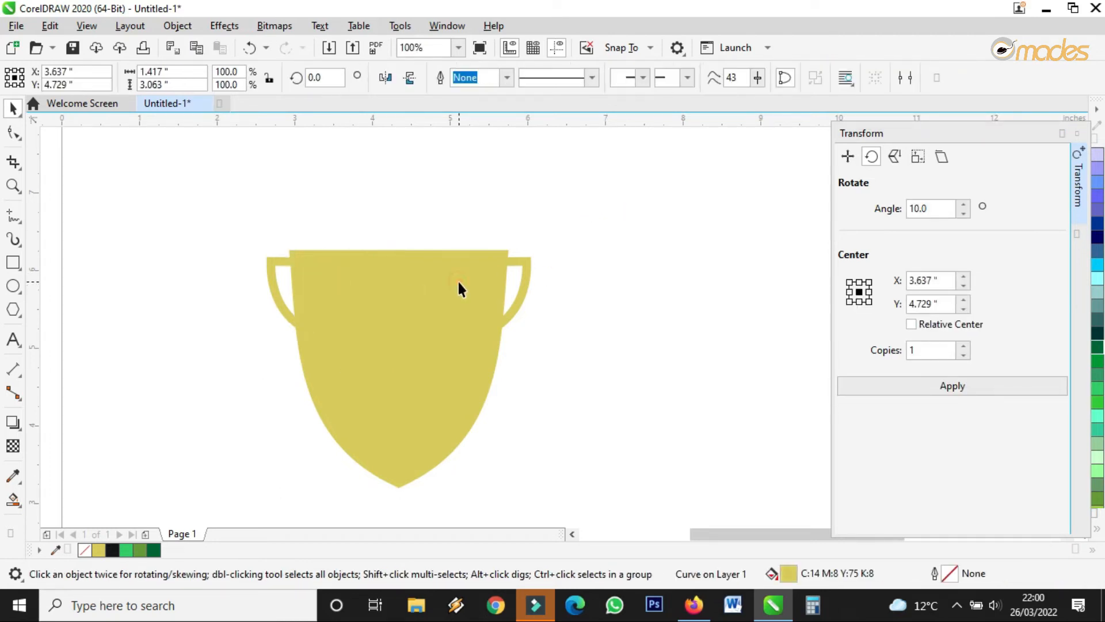
{"action": "left_click", "coordinate": [328, 278], "text": "shift"}
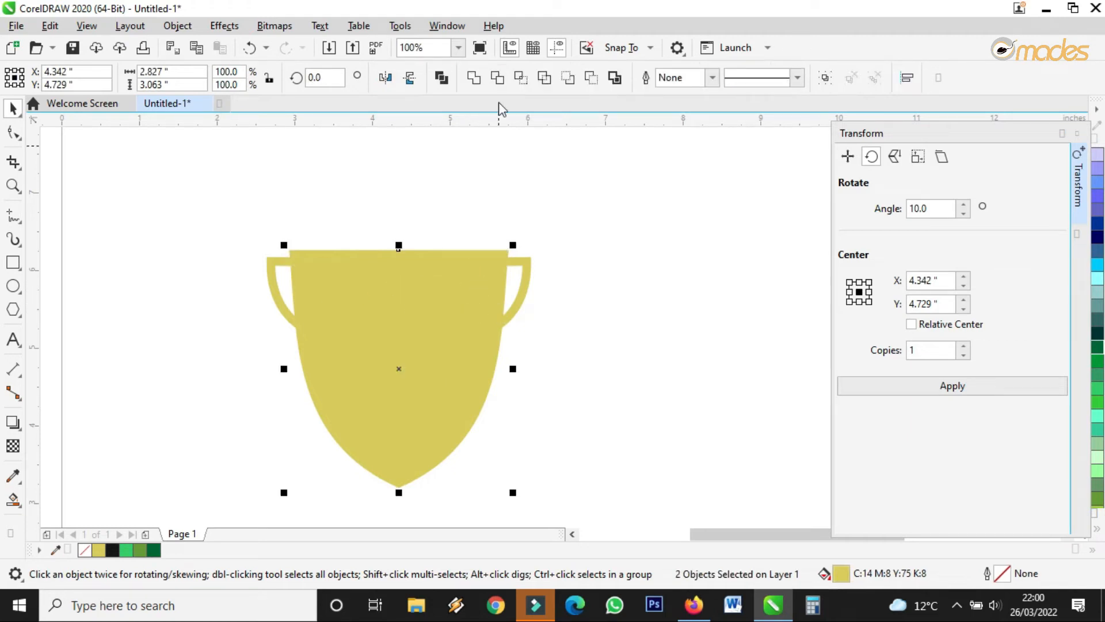
{"action": "left_click", "coordinate": [475, 78]}
Group all three cup parts together with Ctrl+G, then deselect.
{"action": "left_click_drag", "start_coordinate": [660, 185], "coordinate": [205, 510]}
{"action": "key", "text": "ctrl+g"}
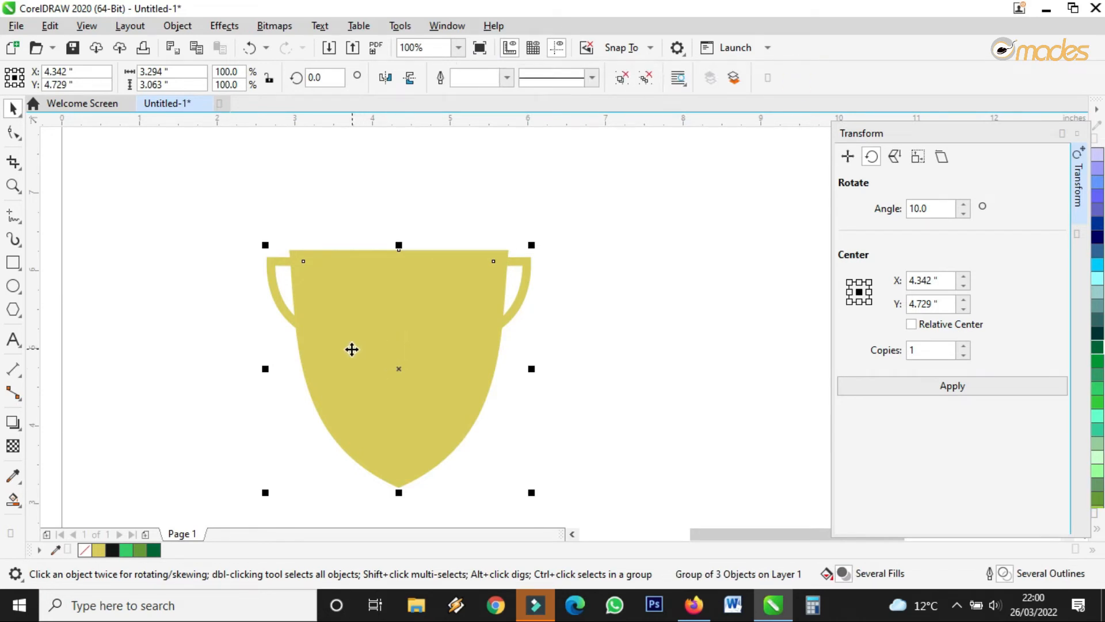
{"action": "scroll", "coordinate": [351, 348], "scroll_direction": "down", "scroll_amount": 4}
{"action": "scroll", "coordinate": [487, 272], "scroll_direction": "down", "scroll_amount": 1}
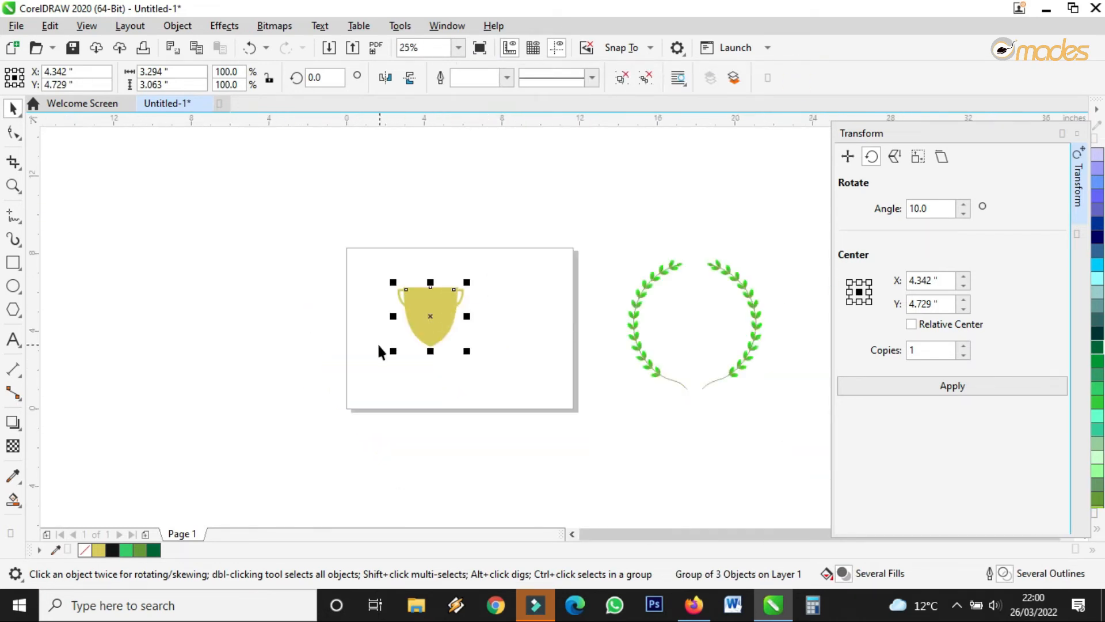
{"action": "scroll", "coordinate": [361, 372], "scroll_direction": "up", "scroll_amount": 1}
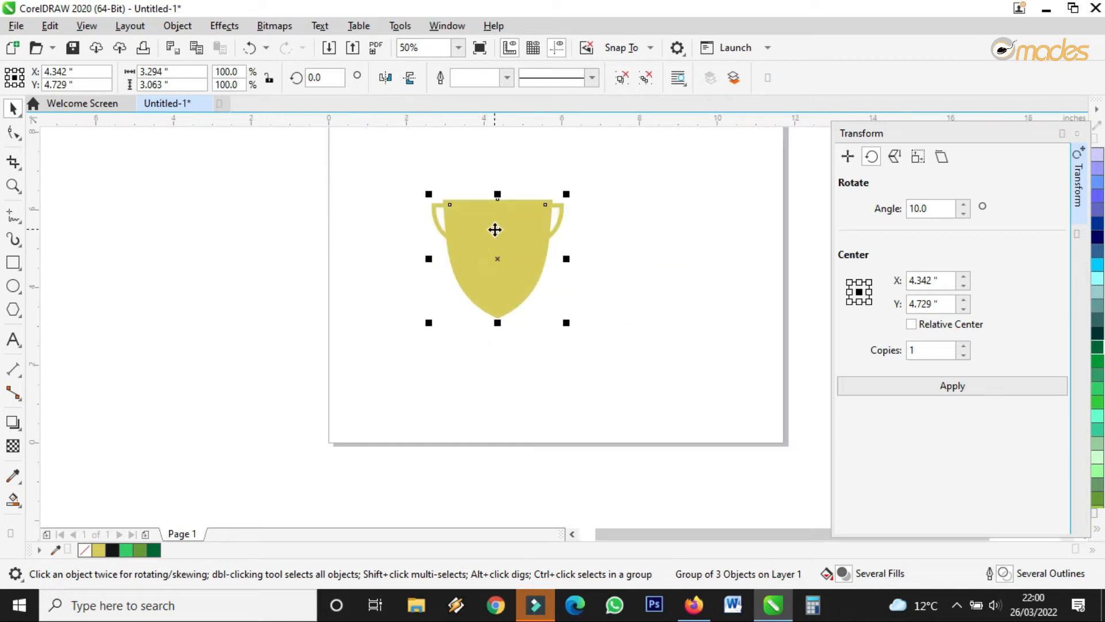
{"action": "scroll", "coordinate": [495, 227], "scroll_direction": "up", "scroll_amount": 4}
{"action": "left_click", "coordinate": [652, 283]}
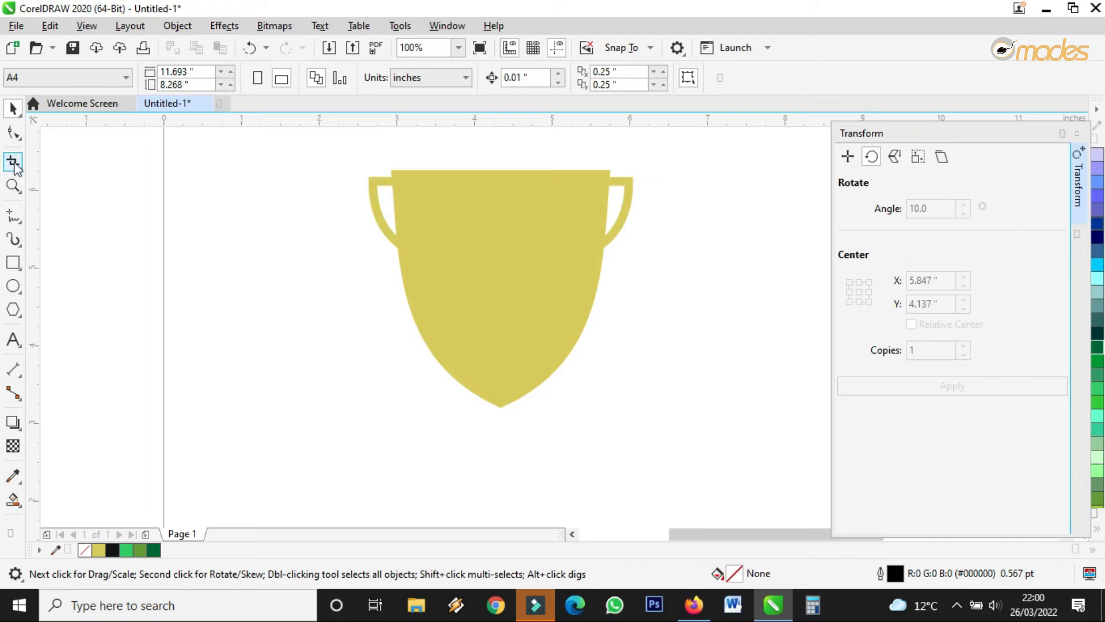
Draw a freehand straight line from the cup's top edge to its bottom tip.
{"action": "left_click", "coordinate": [15, 216]}
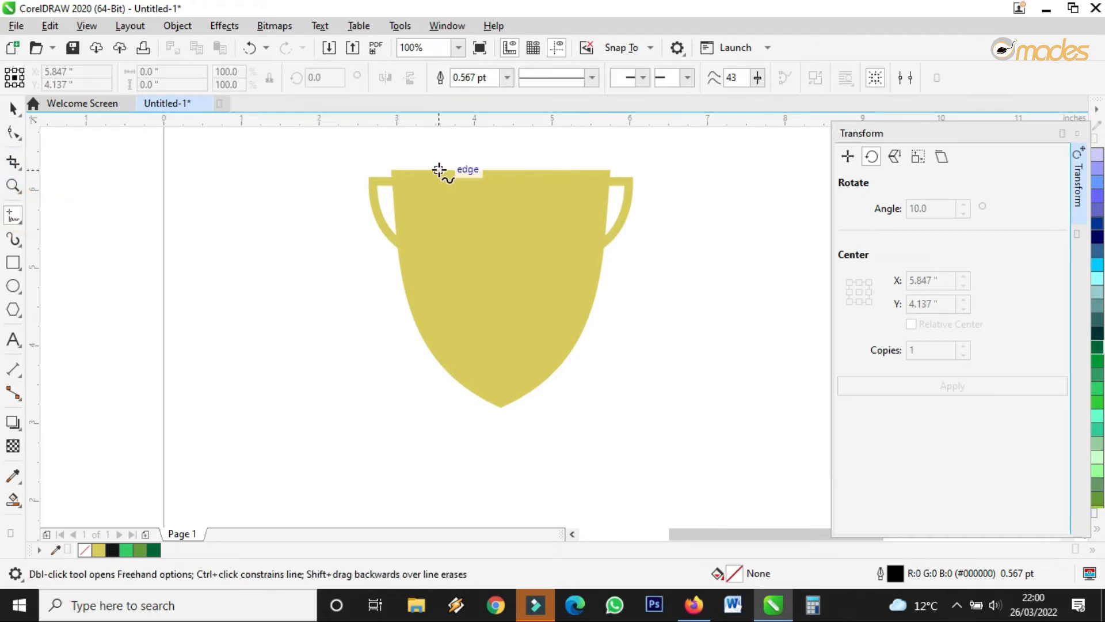
{"action": "left_click", "coordinate": [439, 169]}
{"action": "left_click", "coordinate": [501, 406]}
Convert the line to a curve and bow it leftward, fine-tuning its nodes.
{"action": "left_click", "coordinate": [14, 132]}
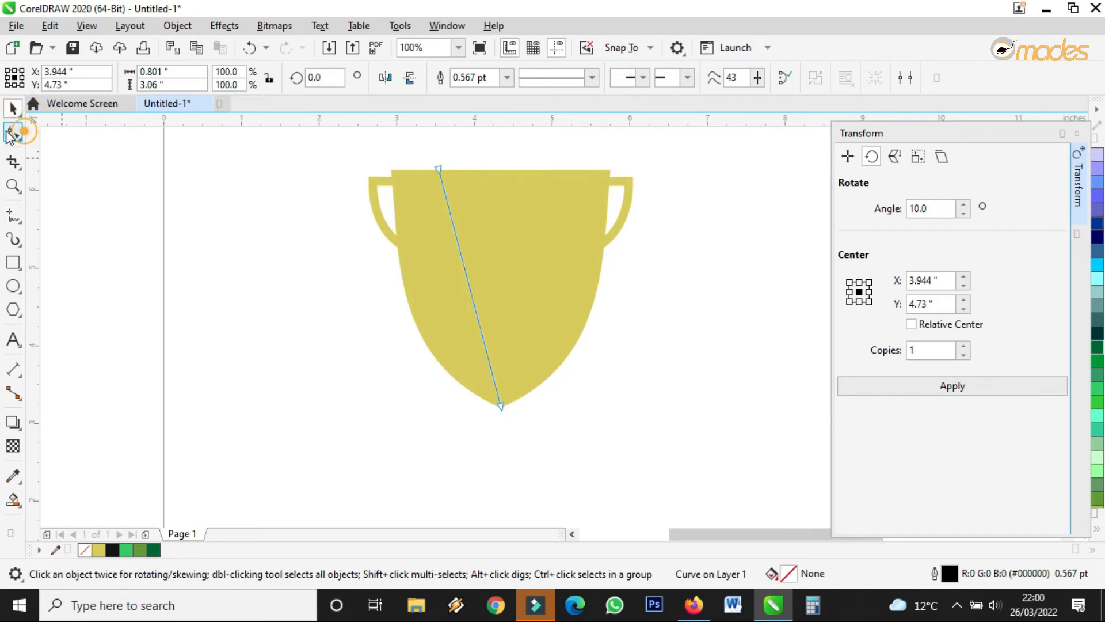
{"action": "left_click", "coordinate": [469, 283]}
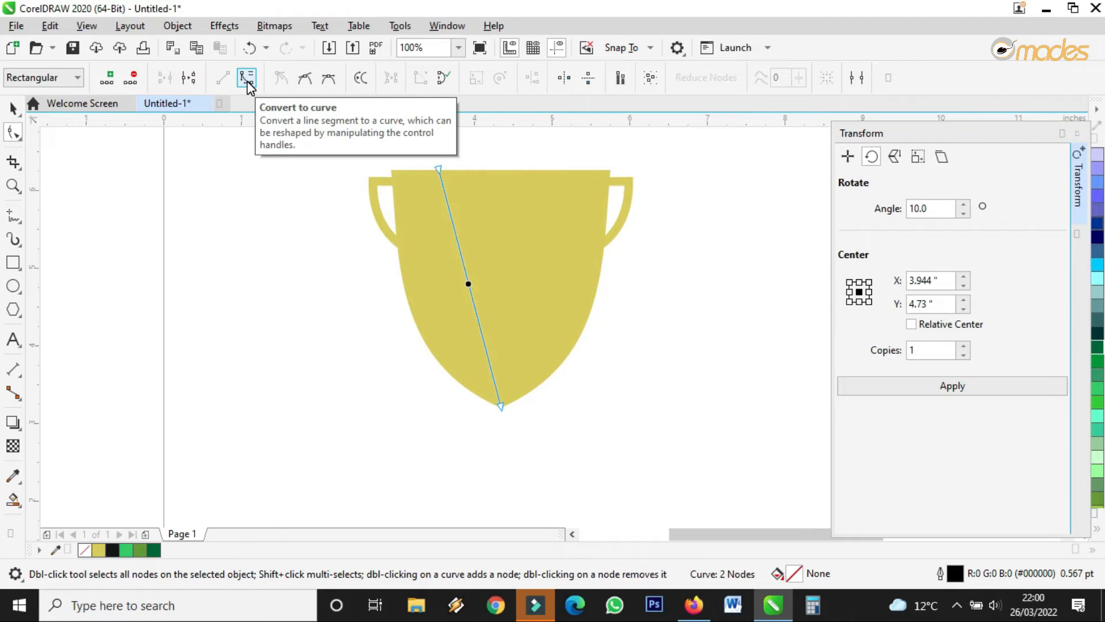
{"action": "left_click", "coordinate": [468, 279]}
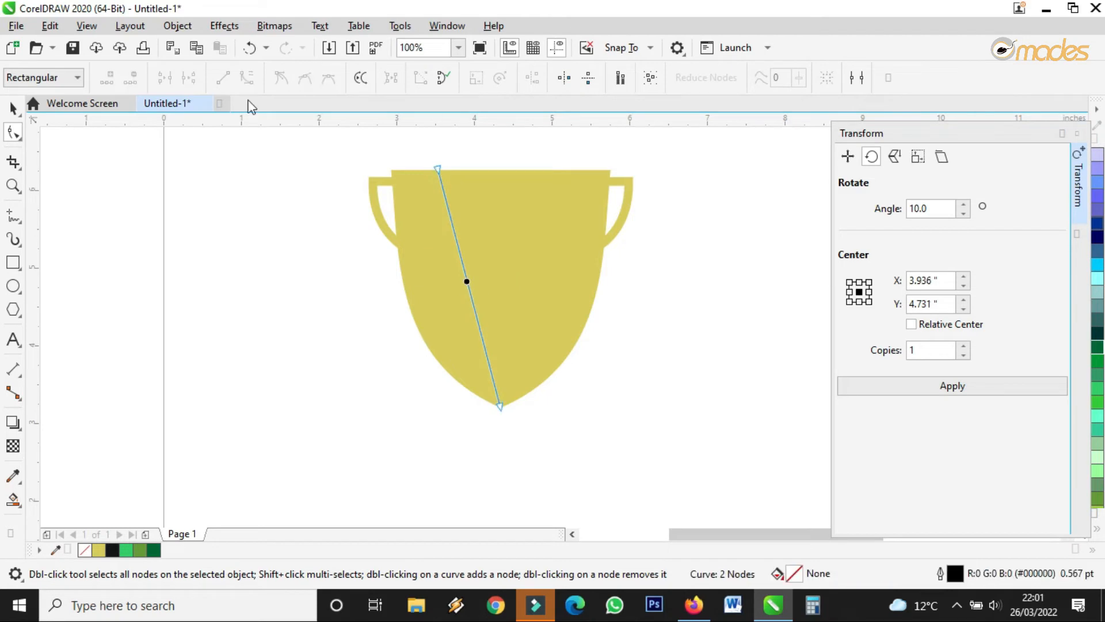
{"action": "left_click", "coordinate": [13, 107]}
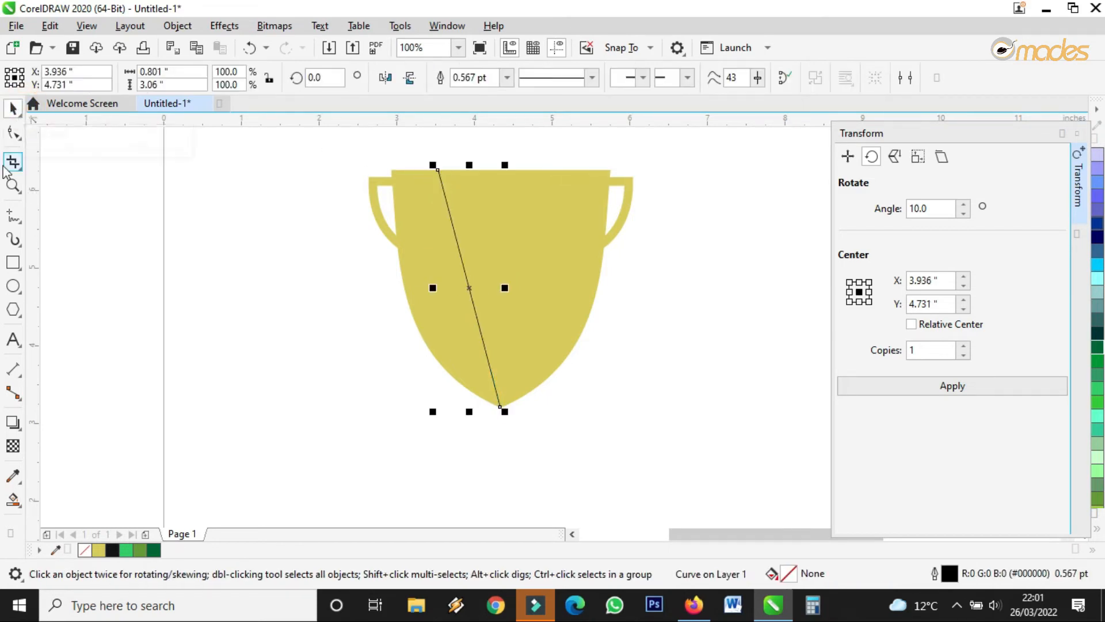
{"action": "left_click", "coordinate": [12, 133]}
{"action": "left_click", "coordinate": [463, 276]}
{"action": "left_click", "coordinate": [247, 77]}
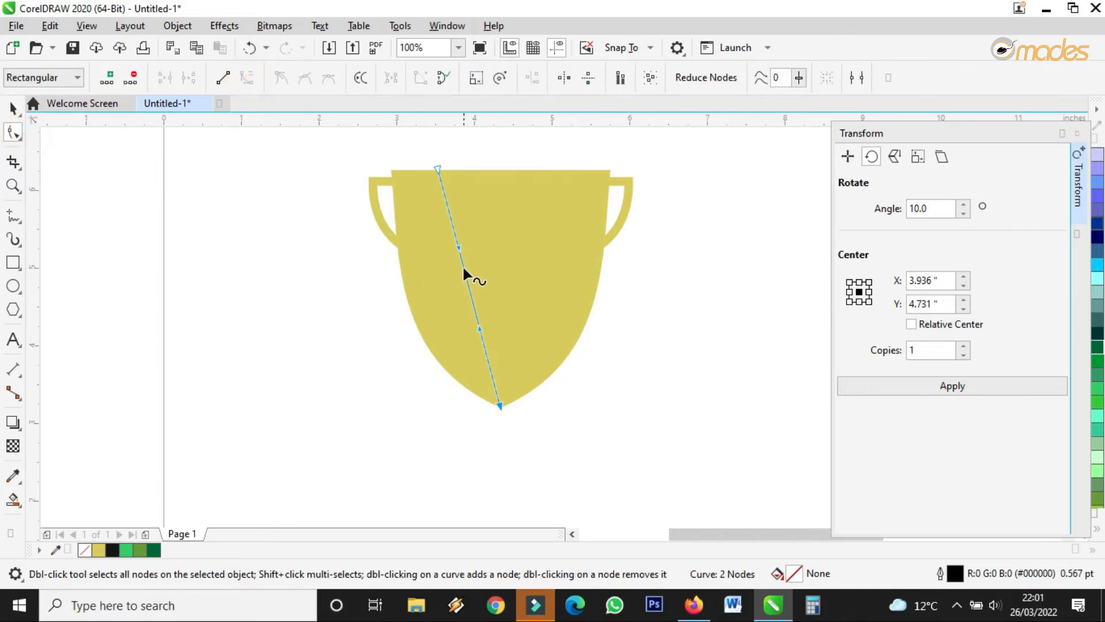
{"action": "left_click_drag", "start_coordinate": [465, 275], "coordinate": [442, 273]}
{"action": "left_click_drag", "start_coordinate": [437, 167], "coordinate": [429, 168]}
{"action": "left_click_drag", "start_coordinate": [414, 244], "coordinate": [430, 250]}
{"action": "left_click_drag", "start_coordinate": [452, 331], "coordinate": [456, 329]}
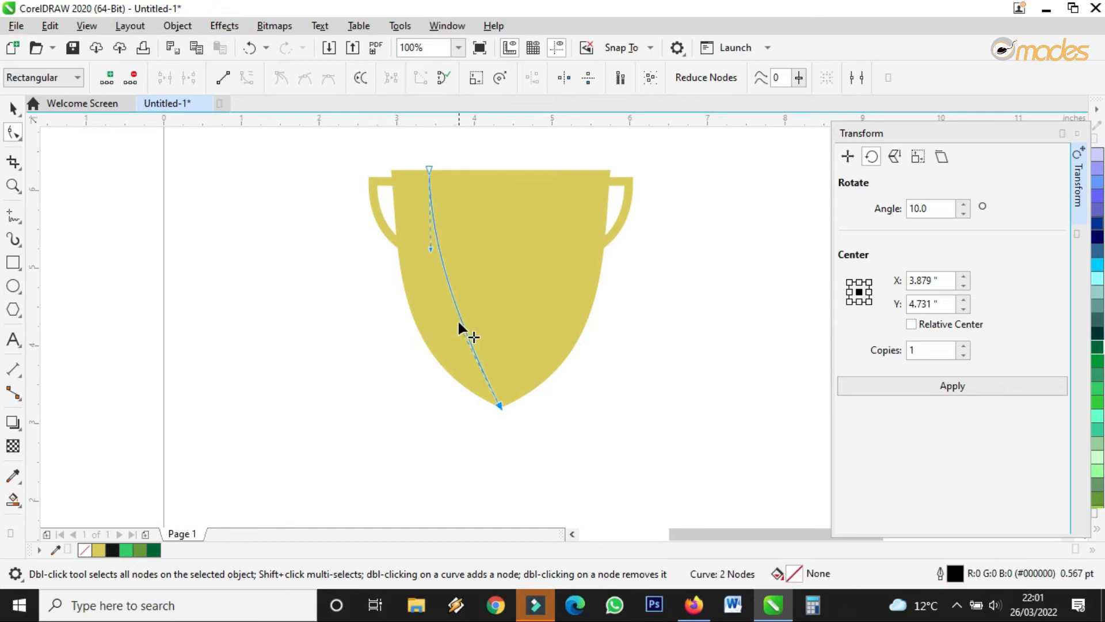
Thicken the curved line to 8.0 pt and give it a fountain fill.
{"action": "left_click", "coordinate": [13, 108]}
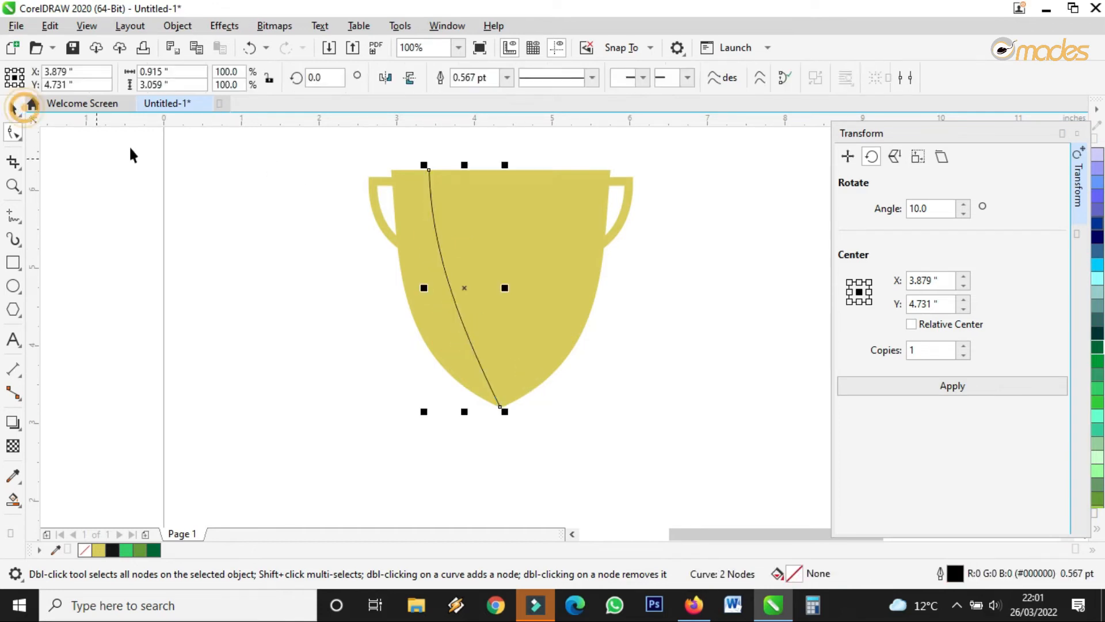
{"action": "left_click", "coordinate": [506, 78]}
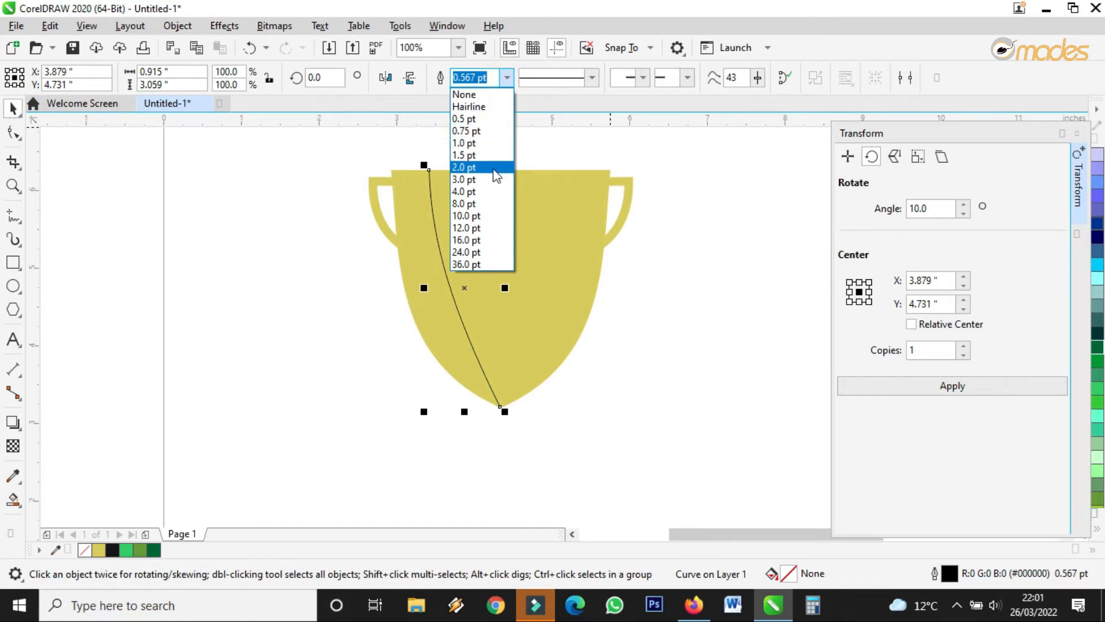
{"action": "left_click", "coordinate": [483, 180]}
{"action": "left_click", "coordinate": [507, 77]}
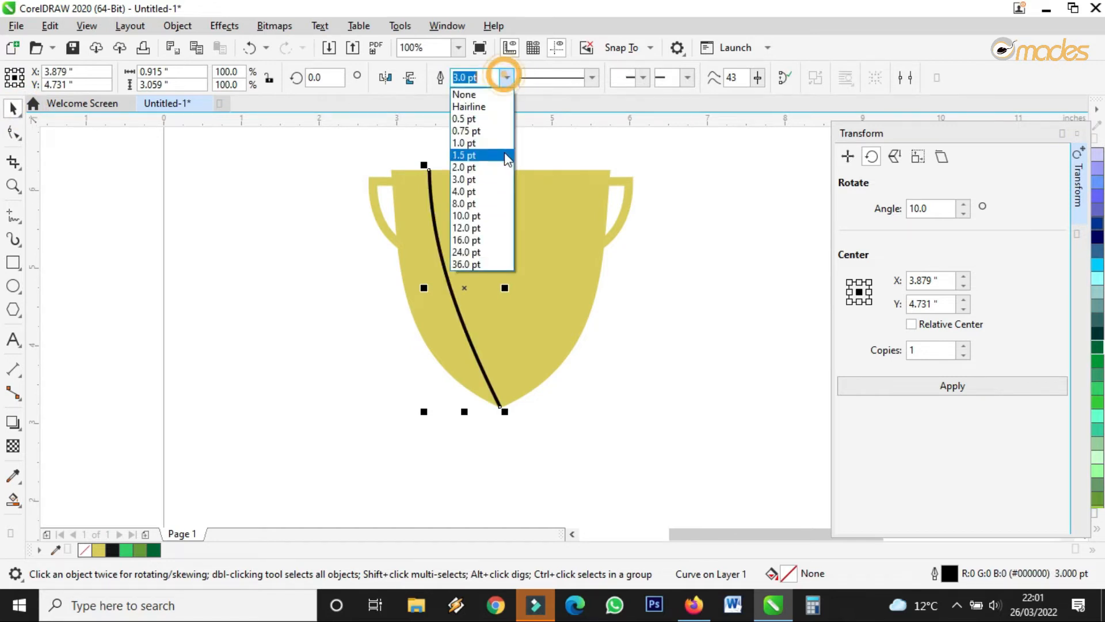
{"action": "left_click", "coordinate": [492, 201]}
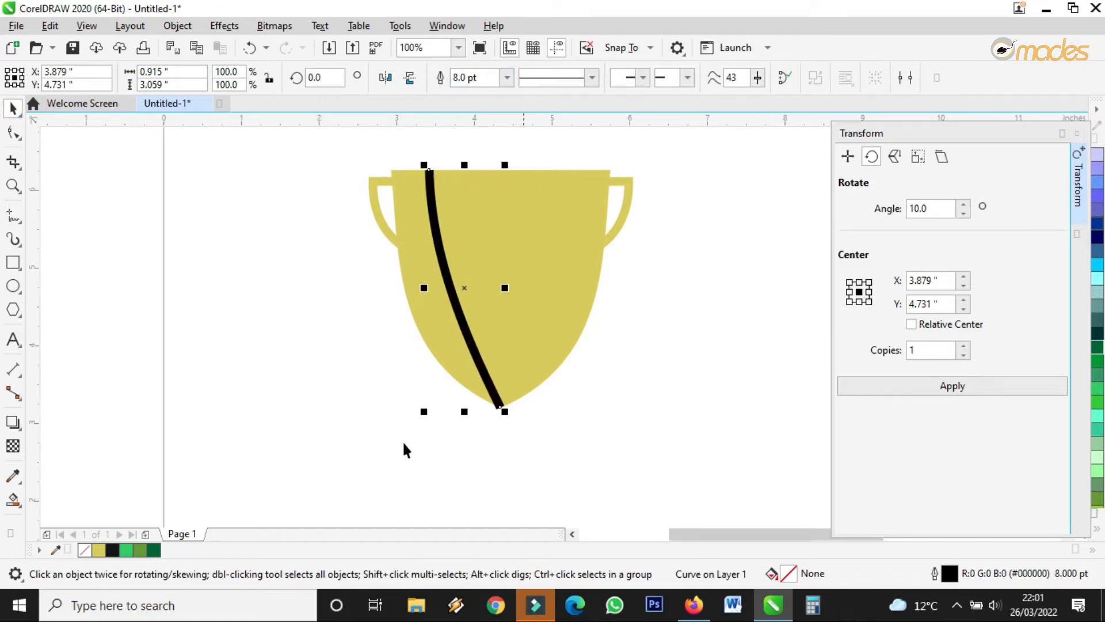
{"action": "left_click", "coordinate": [12, 500]}
{"action": "left_click_drag", "start_coordinate": [429, 169], "coordinate": [465, 358]}
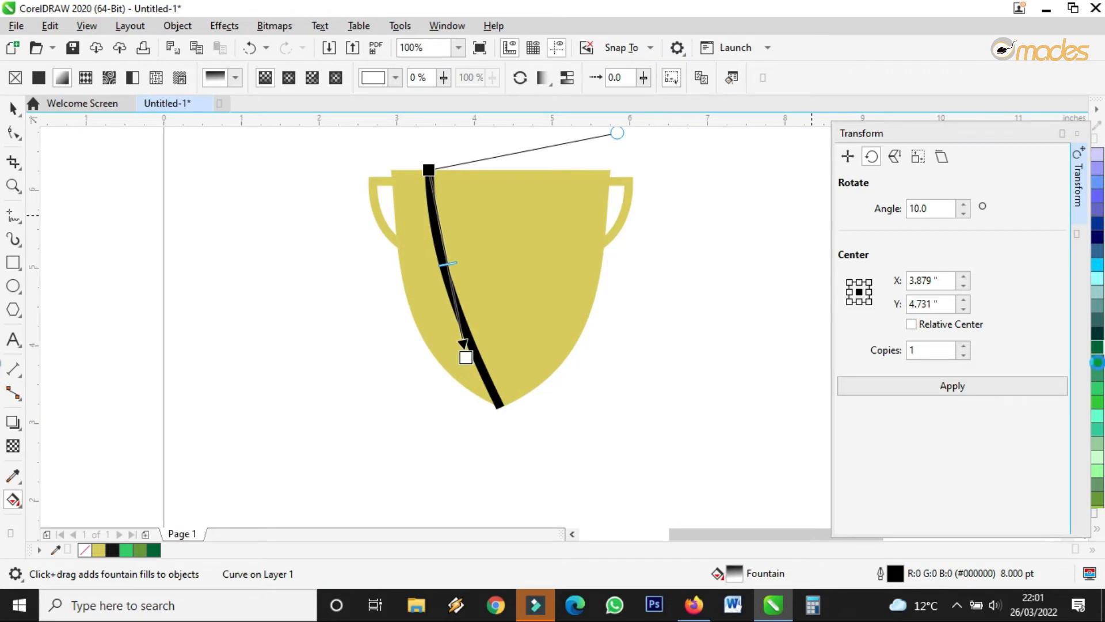
Colour the stripe's outline bright green from the palette.
{"action": "right_click", "coordinate": [1098, 361]}
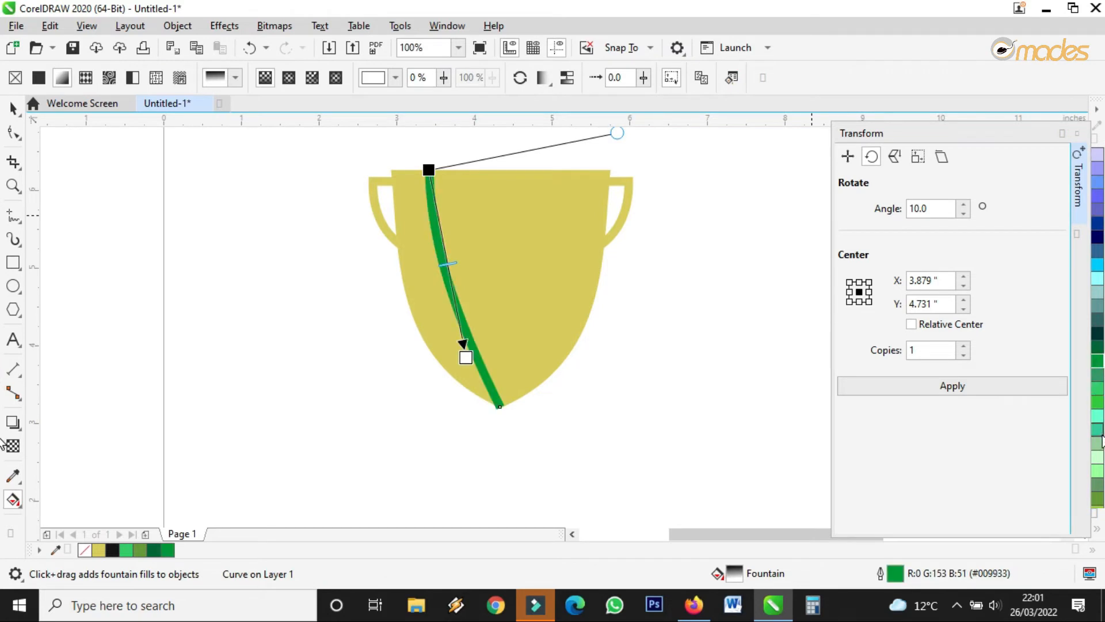
{"action": "right_click", "coordinate": [1098, 416]}
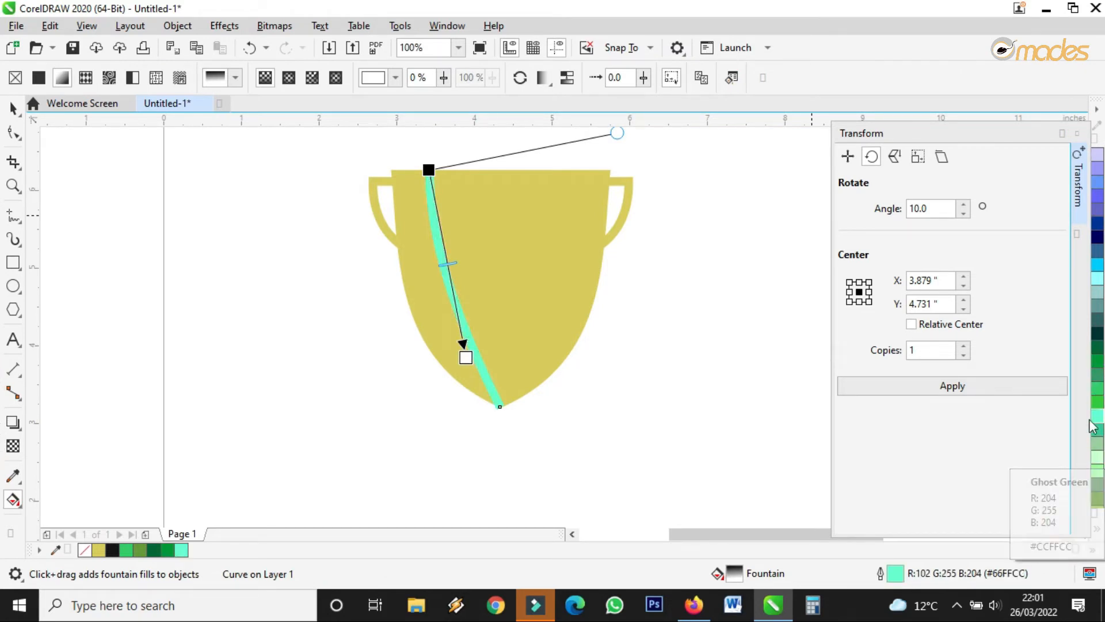
{"action": "right_click", "coordinate": [1096, 402]}
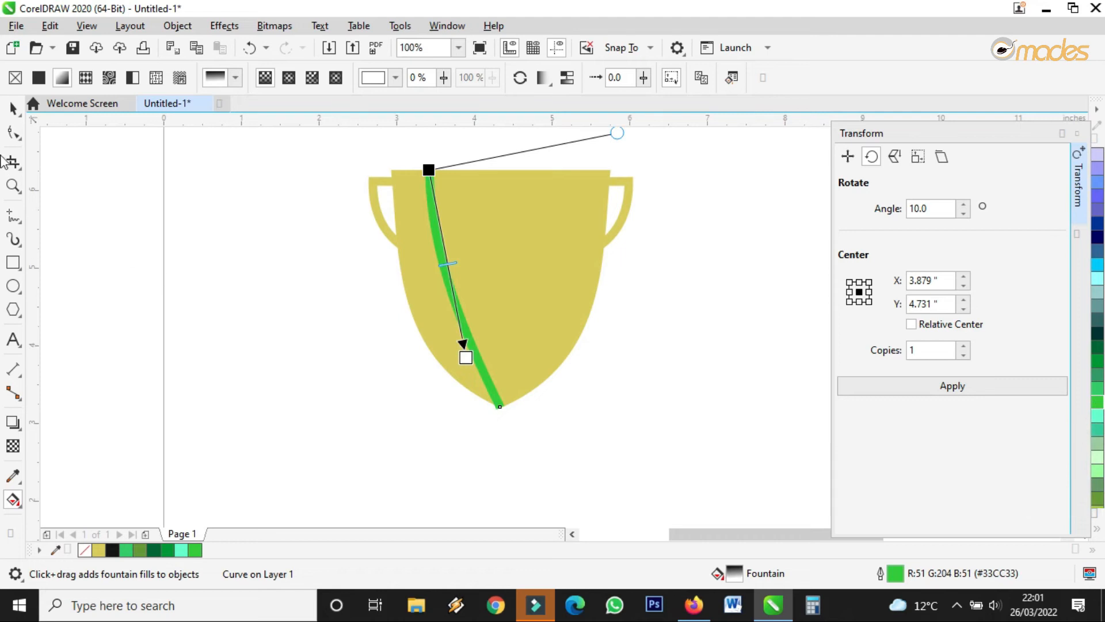
Fade the stripe toward the cup's bottom with a fountain transparency and make it light green.
{"action": "left_click", "coordinate": [14, 446]}
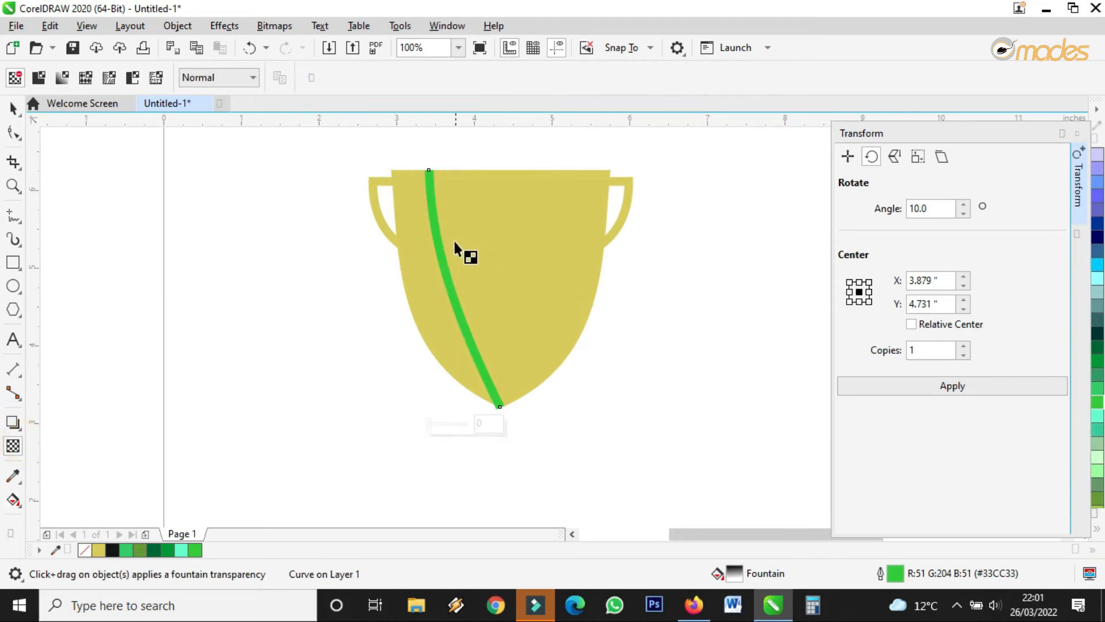
{"action": "left_click_drag", "start_coordinate": [434, 208], "coordinate": [481, 386]}
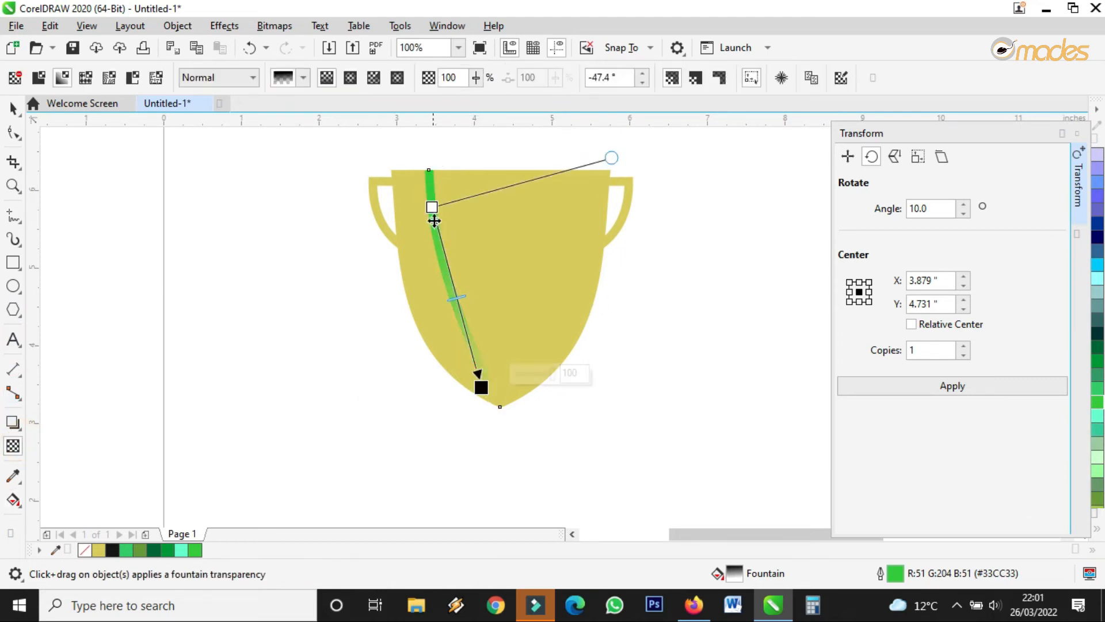
{"action": "left_click_drag", "start_coordinate": [432, 206], "coordinate": [433, 157]}
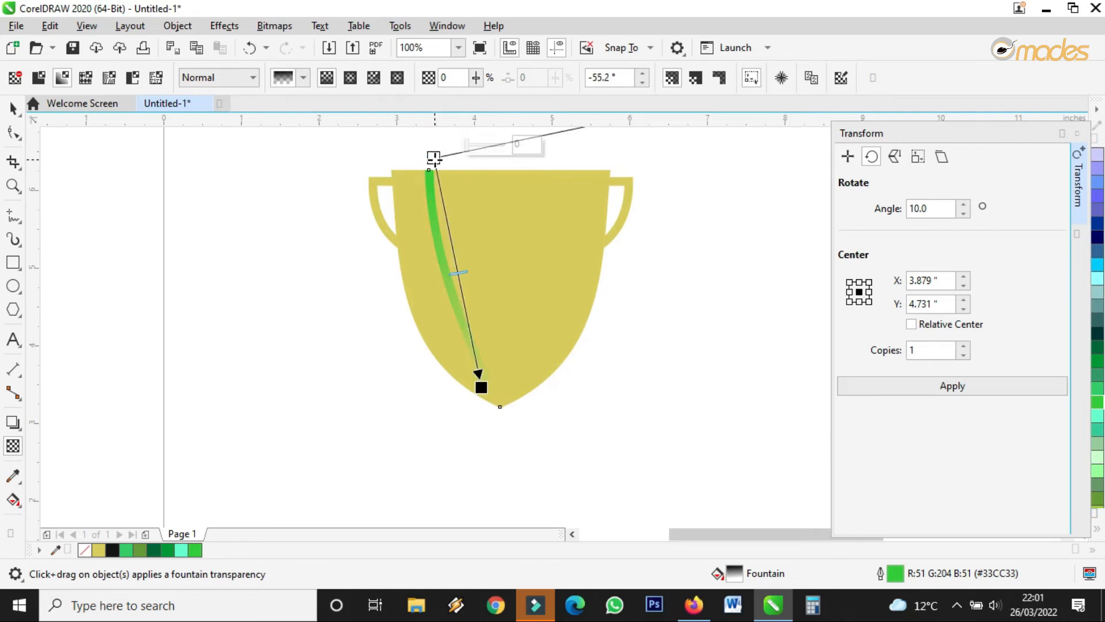
{"action": "left_click", "coordinate": [12, 108]}
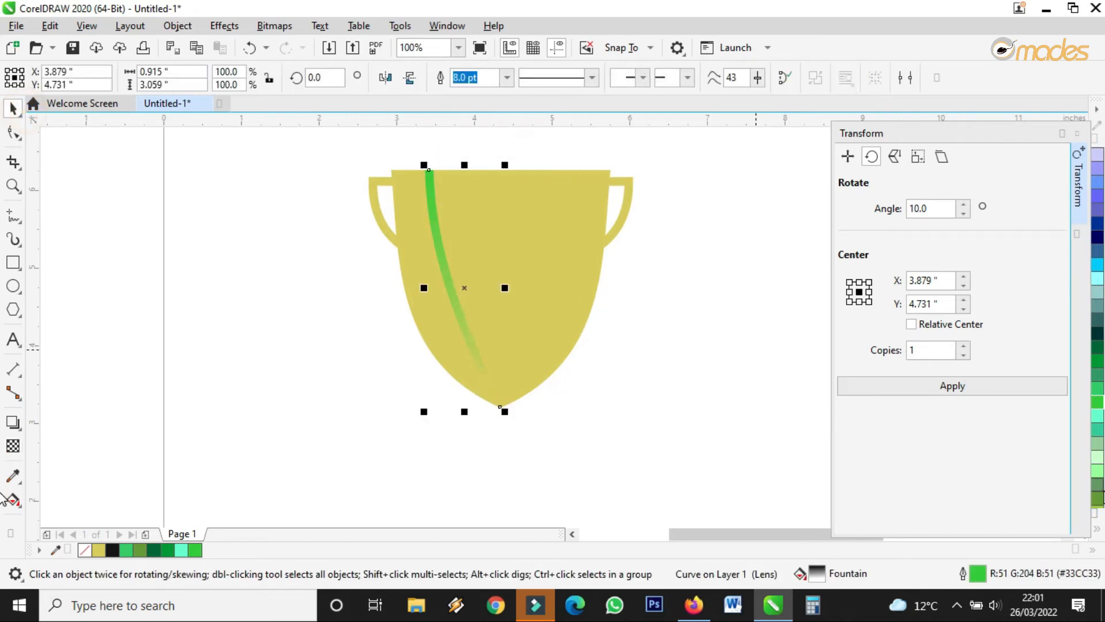
{"action": "right_click", "coordinate": [1099, 473]}
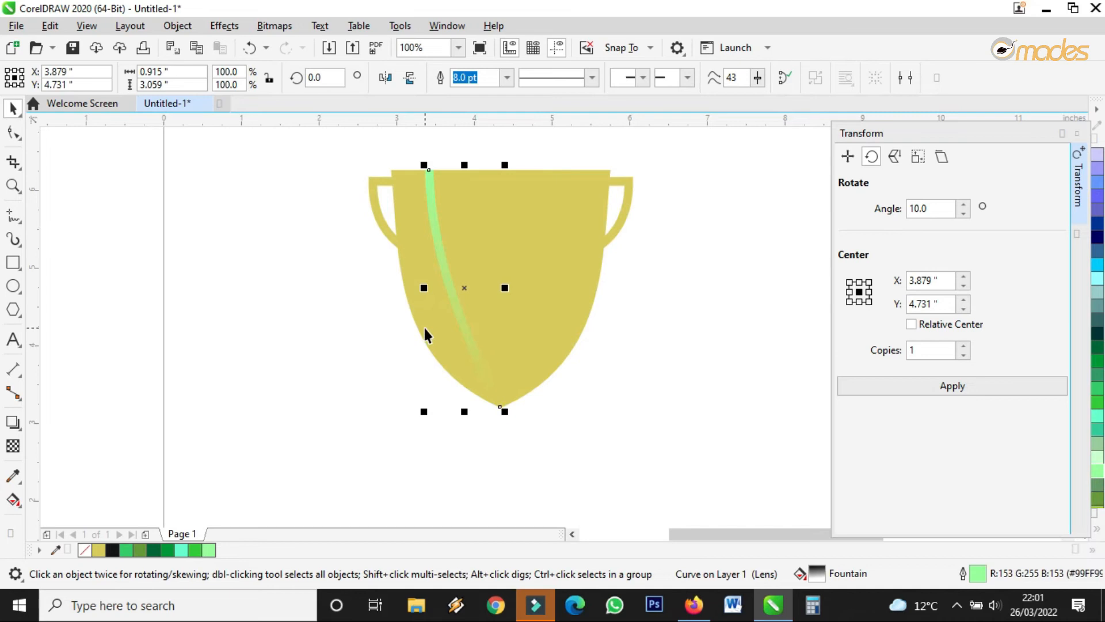
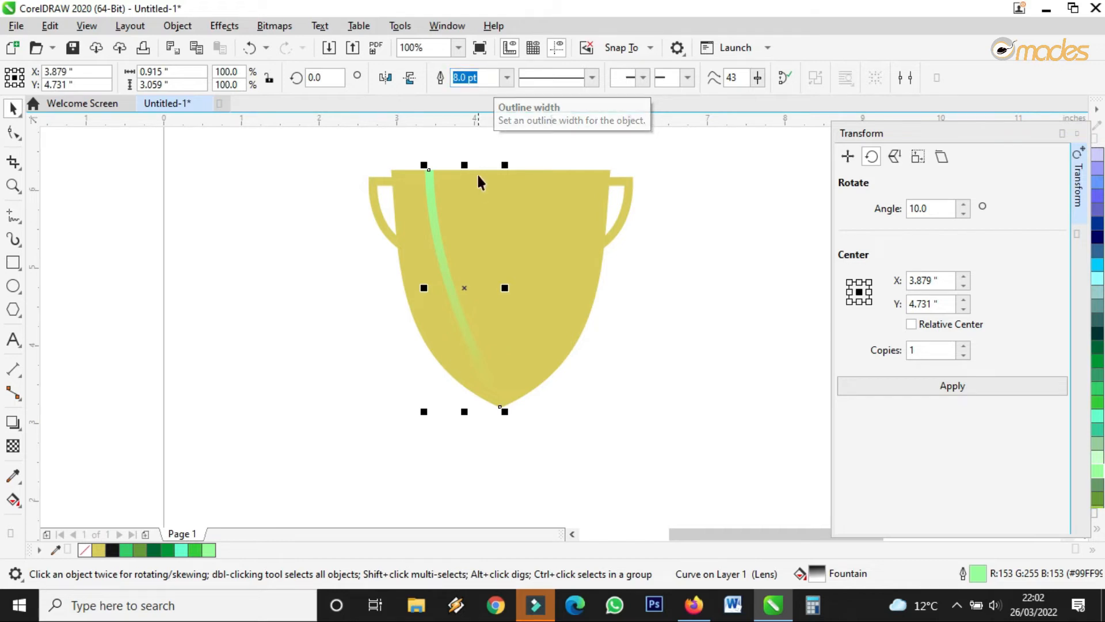
Thin the left green stripe's outline to 6.0 pt.
{"action": "left_click", "coordinate": [478, 73]}
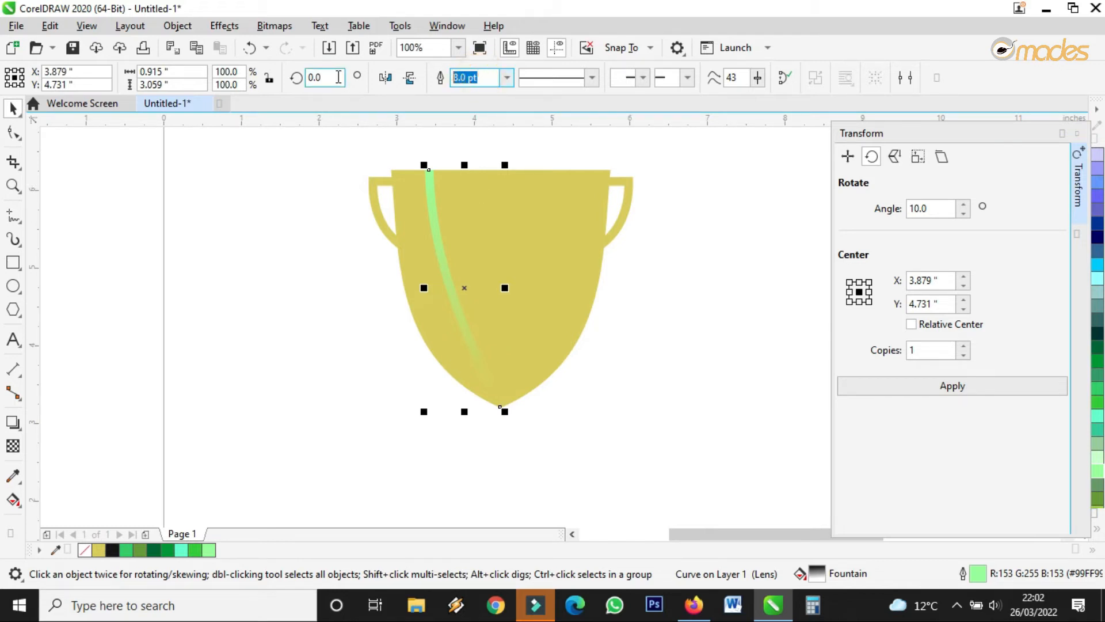
{"action": "type", "text": "6"}
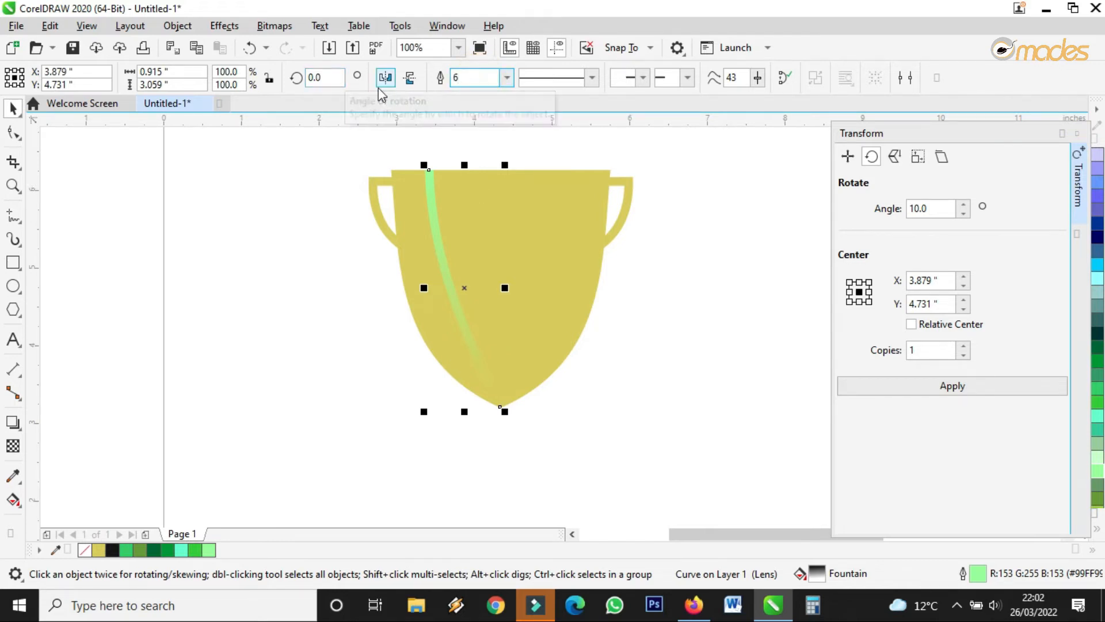
{"action": "key", "text": "Return"}
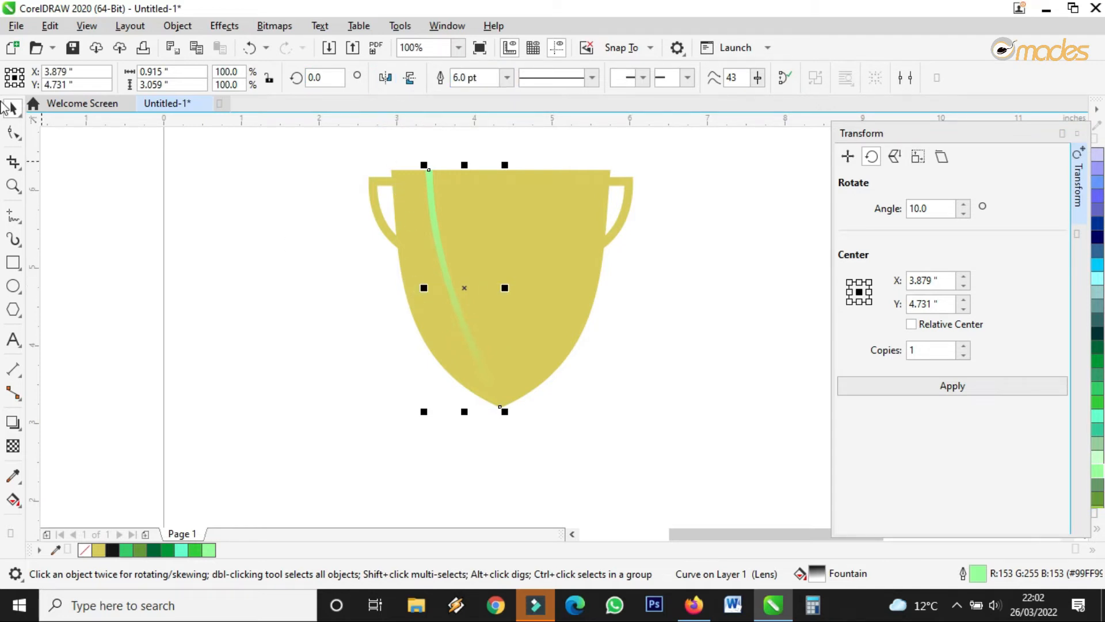
Bow the stripe gently toward the cup's tip and mirror a copy onto the right side.
{"action": "left_click", "coordinate": [13, 132]}
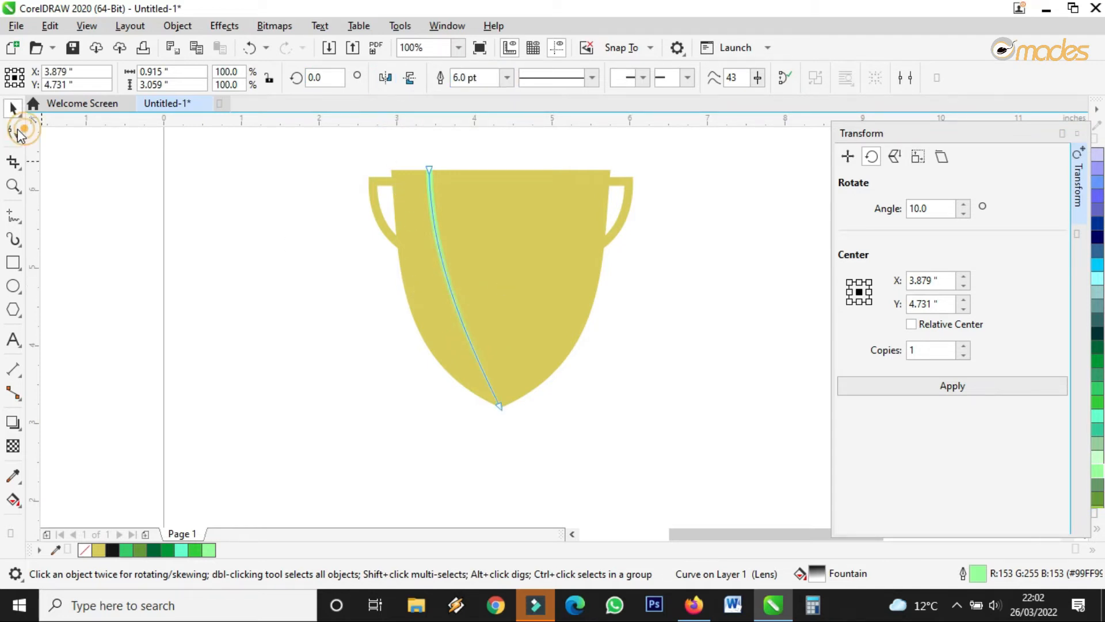
{"action": "left_click", "coordinate": [498, 406]}
{"action": "left_click_drag", "start_coordinate": [458, 322], "coordinate": [443, 329]}
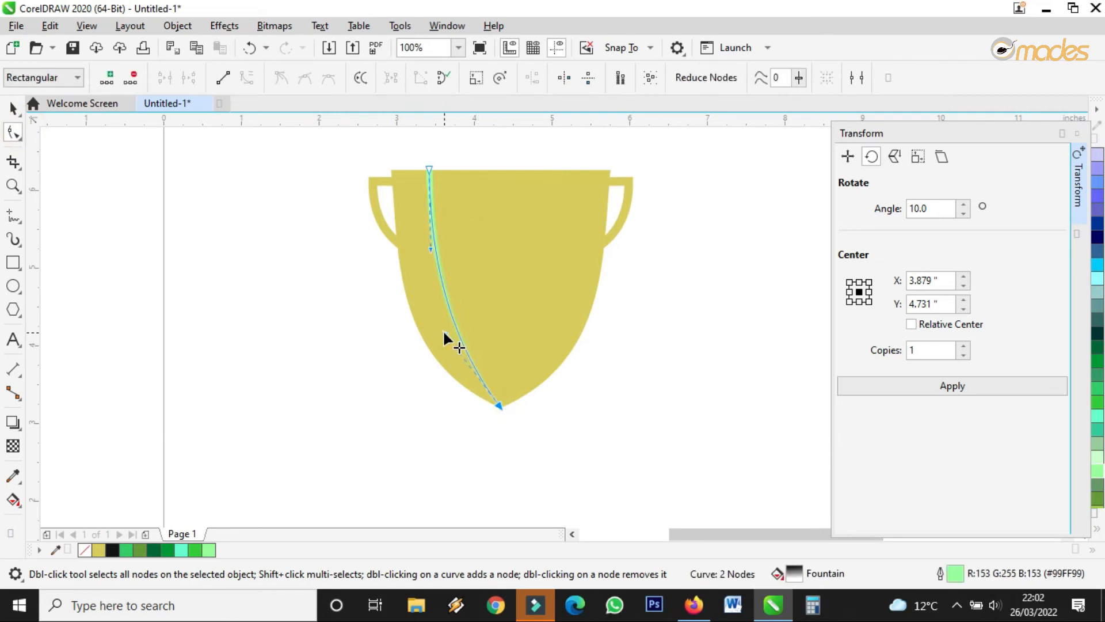
{"action": "left_click", "coordinate": [10, 109]}
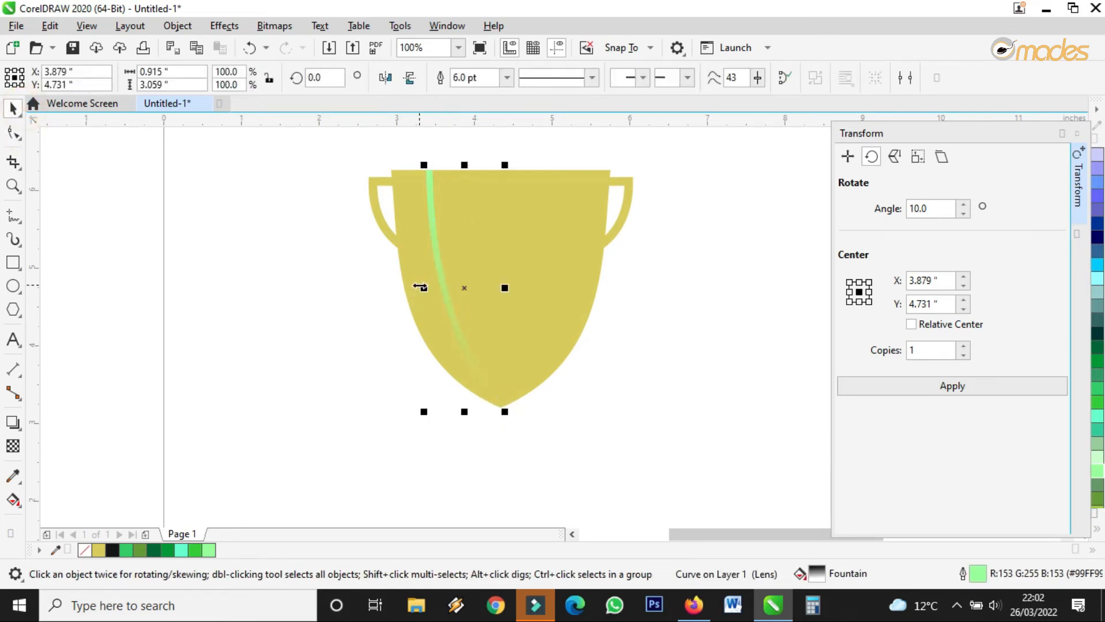
{"action": "left_click_drag", "start_coordinate": [421, 286], "coordinate": [553, 300]}
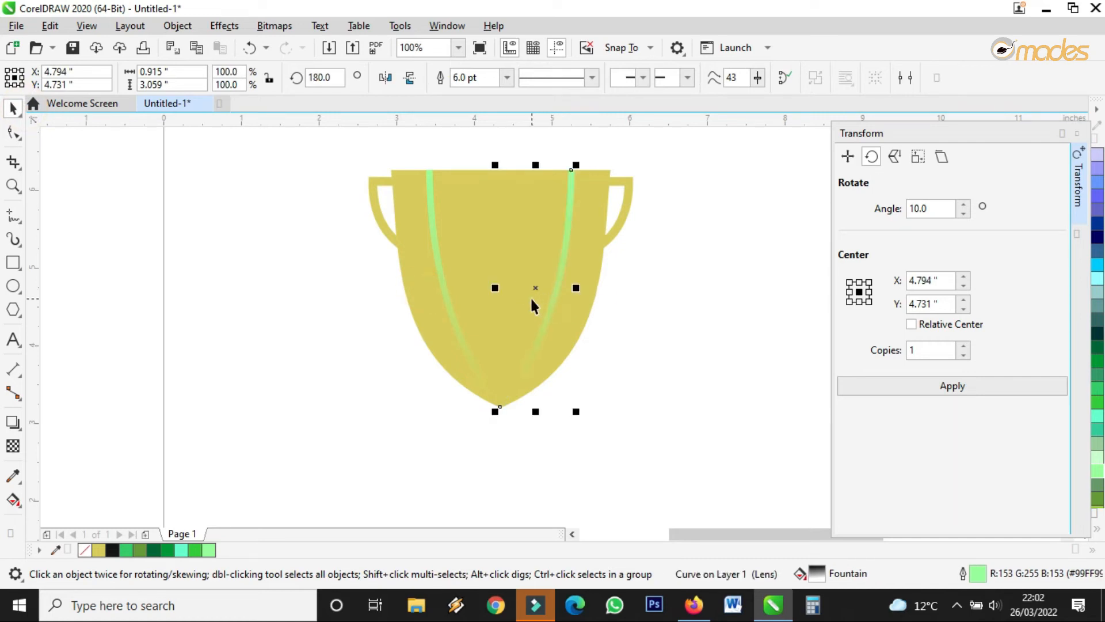
Place a copy of the left green stripe near the cup's centre.
{"action": "key", "text": "ctrl+z"}
{"action": "left_click", "coordinate": [431, 216]}
{"action": "left_click", "coordinate": [431, 215]}
{"action": "left_click_drag", "start_coordinate": [431, 215], "coordinate": [494, 218]}
Straighten the copy into a vertical line running from the top down to the cup's tip.
{"action": "left_click", "coordinate": [12, 133]}
{"action": "left_click_drag", "start_coordinate": [563, 408], "coordinate": [501, 407]}
{"action": "left_click_drag", "start_coordinate": [446, 333], "coordinate": [498, 341]}
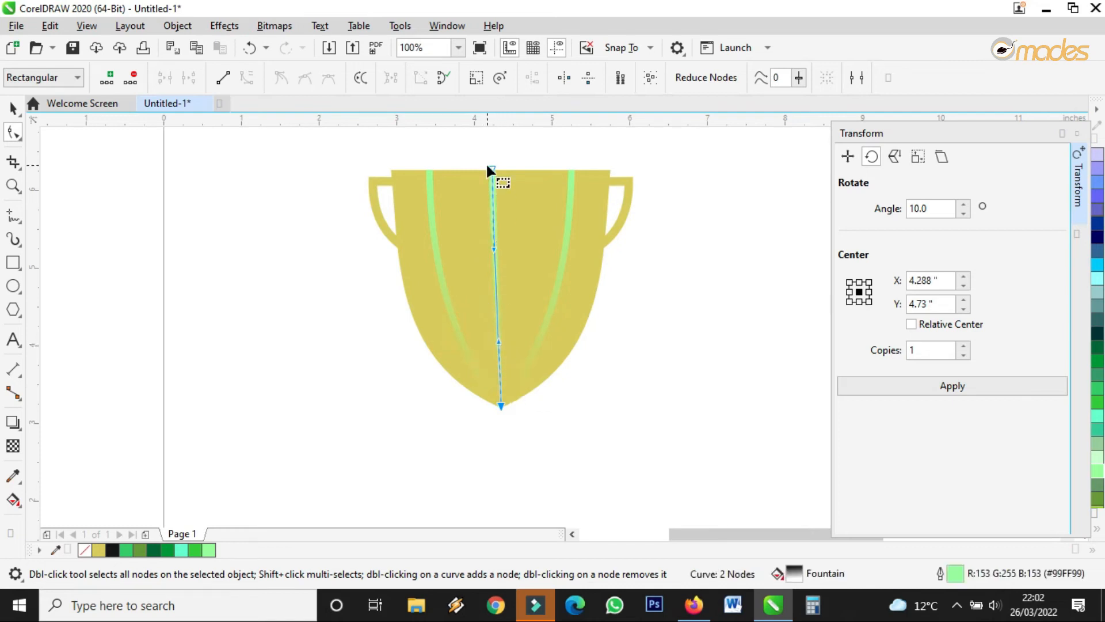
{"action": "left_click_drag", "start_coordinate": [490, 166], "coordinate": [501, 168]}
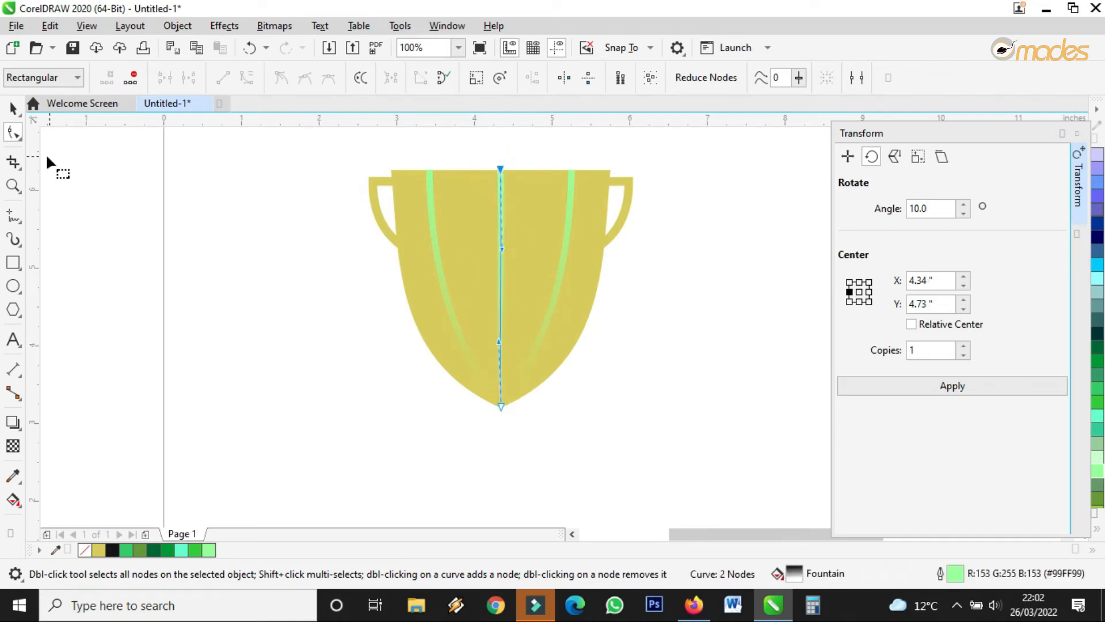
{"action": "left_click", "coordinate": [13, 108]}
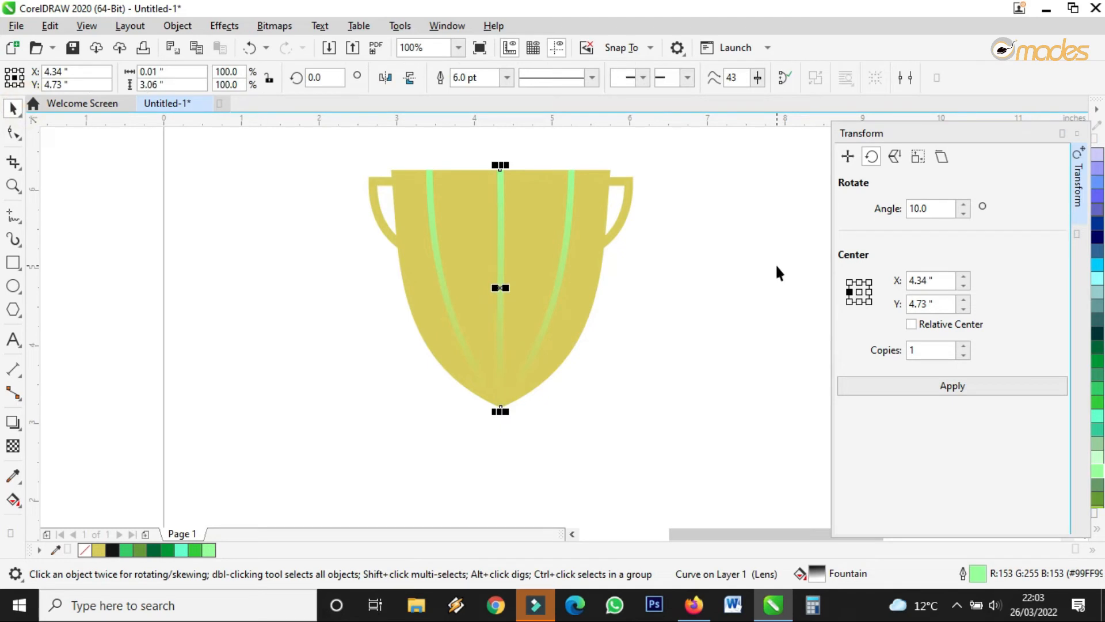
{"action": "left_click_drag", "start_coordinate": [499, 414], "coordinate": [499, 404]}
{"action": "left_click", "coordinate": [736, 369]}
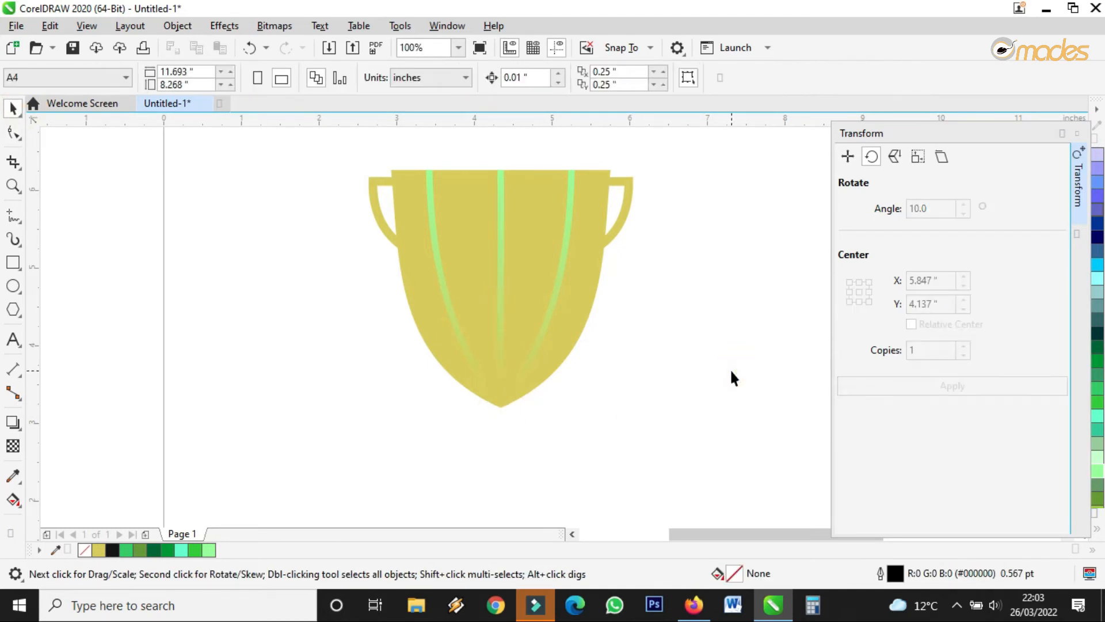
Try darker greens on the centre line, then return it to light green.
{"action": "left_click", "coordinate": [498, 227]}
{"action": "scroll", "coordinate": [501, 225], "scroll_direction": "up", "scroll_amount": 1}
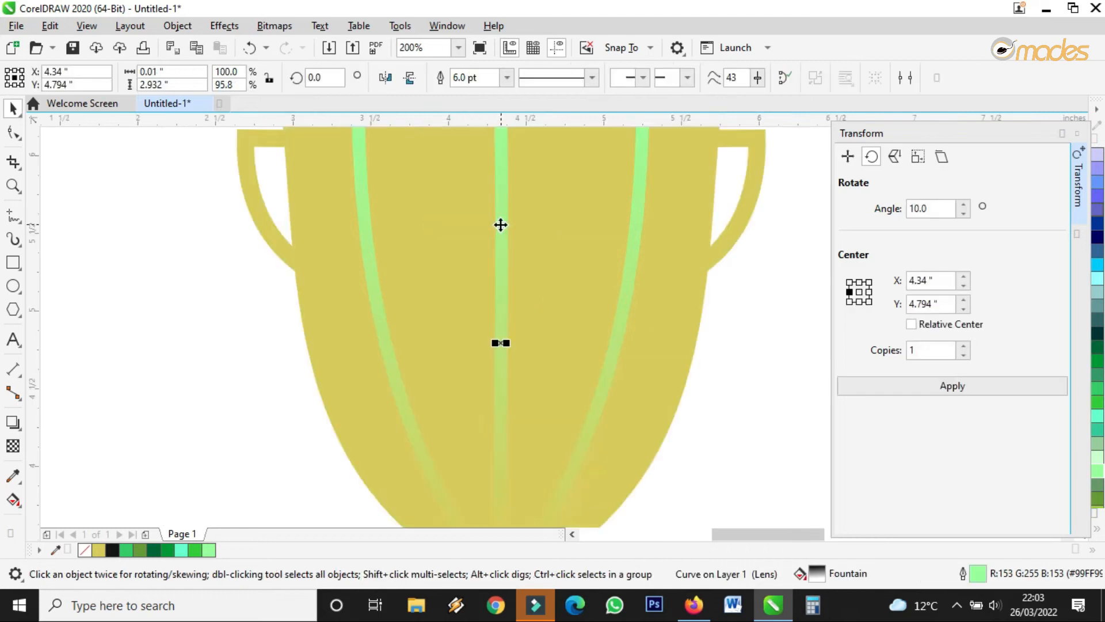
{"action": "left_click", "coordinate": [1098, 397]}
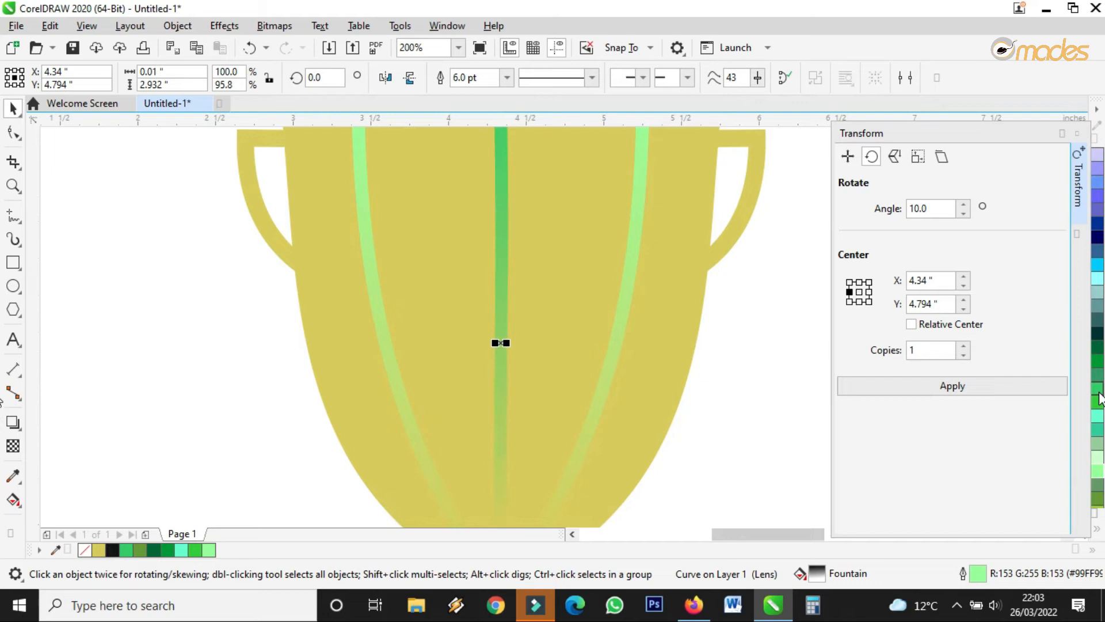
{"action": "scroll", "coordinate": [535, 314], "scroll_direction": "down", "scroll_amount": 1}
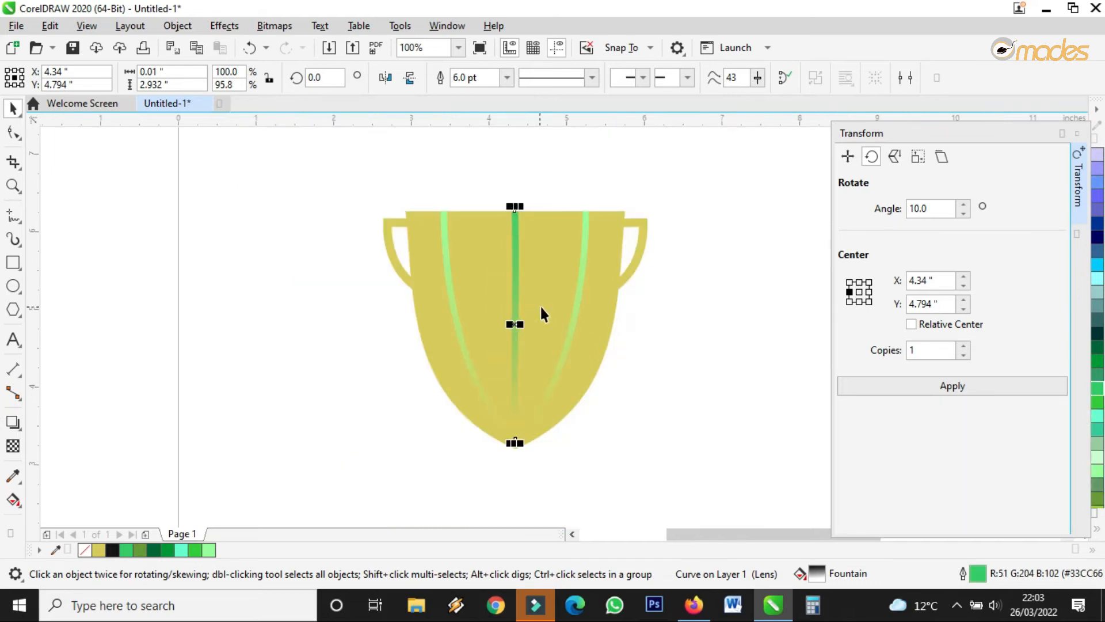
{"action": "left_click", "coordinate": [1098, 405]}
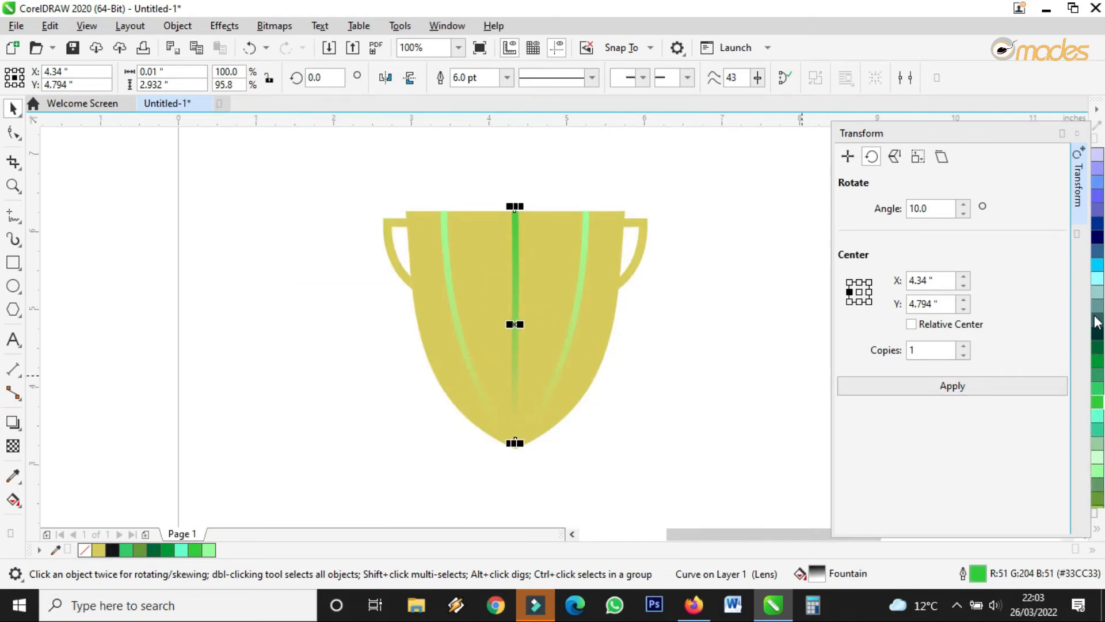
{"action": "left_click", "coordinate": [1099, 470]}
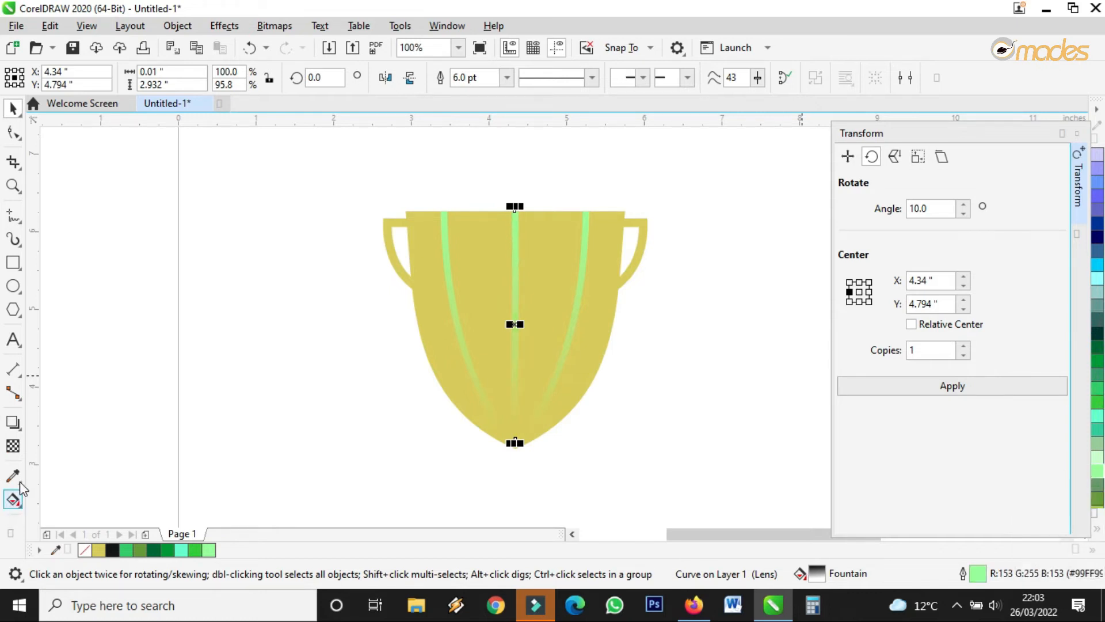
Re-angle the centre line's fountain transparency to -38.0° and raise its midpoint.
{"action": "left_click", "coordinate": [13, 445]}
{"action": "mouse_move", "coordinate": [515, 199]}
{"action": "left_mouse_down"}
{"action": "mouse_move", "coordinate": [516, 150]}
{"action": "mouse_move", "coordinate": [513, 202]}
{"action": "left_mouse_up"}
{"action": "left_click_drag", "start_coordinate": [515, 257], "coordinate": [516, 218]}
Select all four parts of the cup together.
{"action": "left_click", "coordinate": [12, 109]}
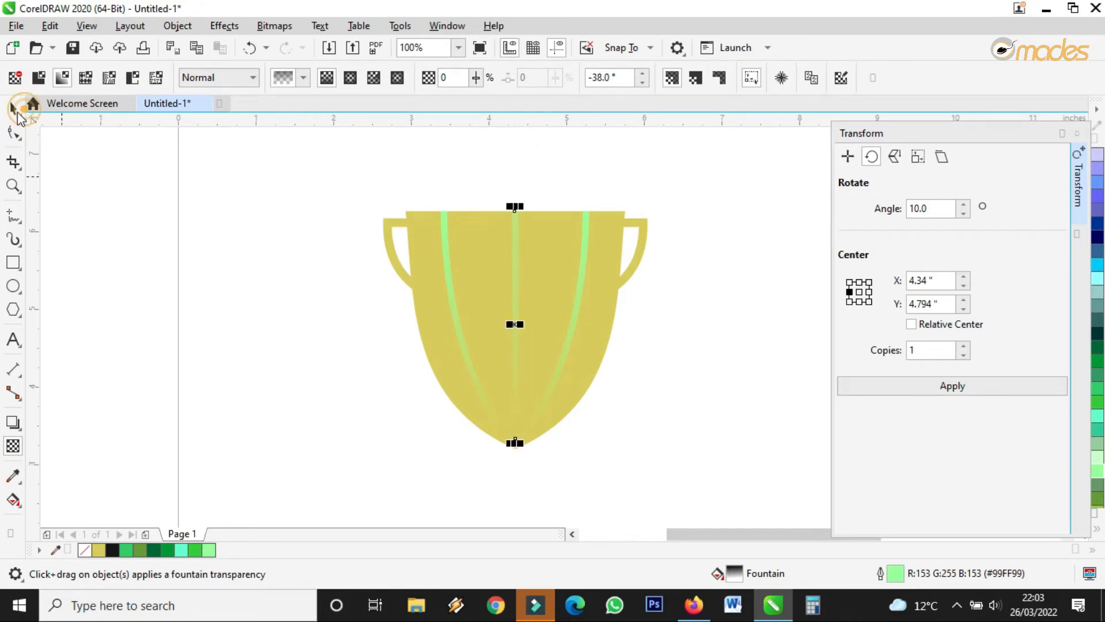
{"action": "scroll", "coordinate": [547, 304], "scroll_direction": "down", "scroll_amount": 2}
{"action": "left_click", "coordinate": [623, 302]}
{"action": "scroll", "coordinate": [578, 285], "scroll_direction": "up", "scroll_amount": 1}
{"action": "left_click_drag", "start_coordinate": [587, 246], "coordinate": [428, 377]}
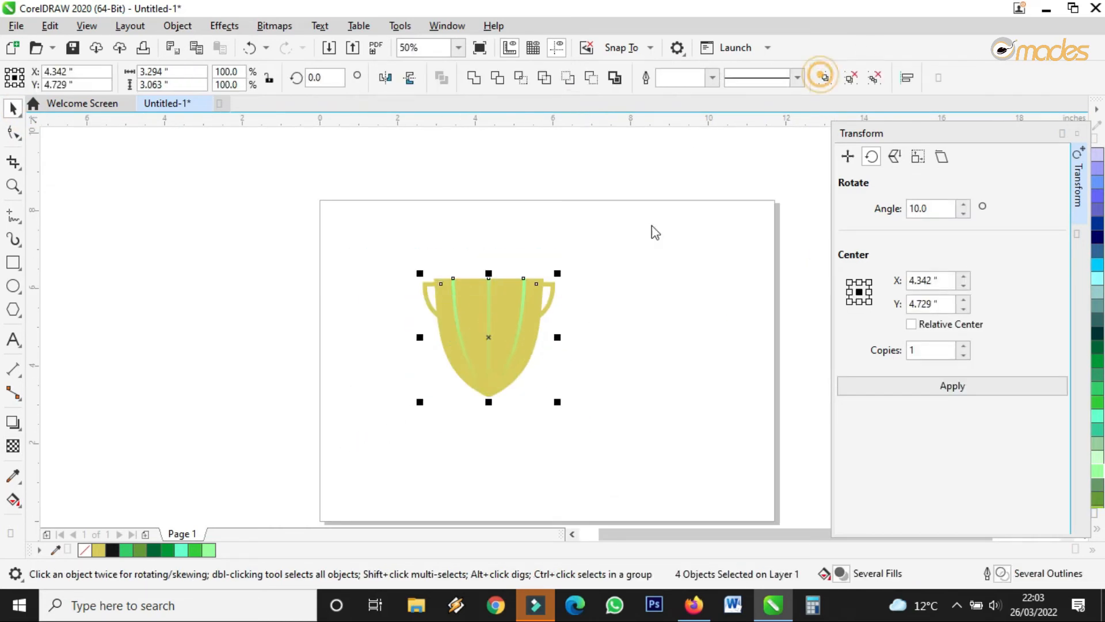
Group the cup with its stripes and move it higher on the page.
{"action": "key", "text": "ctrl+g"}
{"action": "left_click_drag", "start_coordinate": [496, 306], "coordinate": [500, 275]}
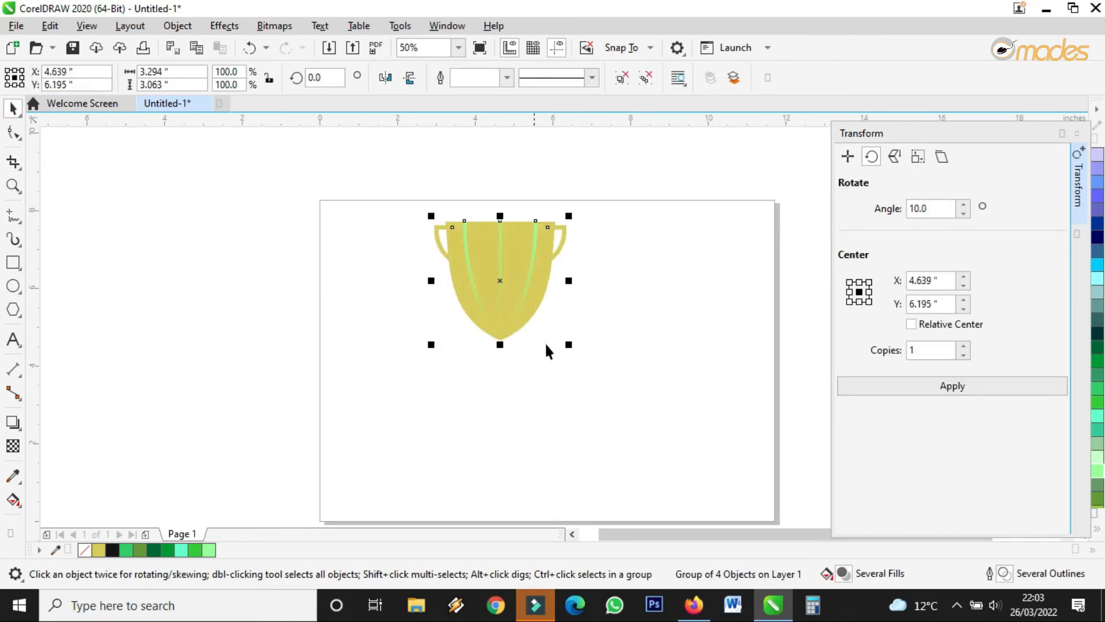
{"action": "left_click", "coordinate": [476, 326]}
{"action": "scroll", "coordinate": [555, 350], "scroll_direction": "up", "scroll_amount": 1}
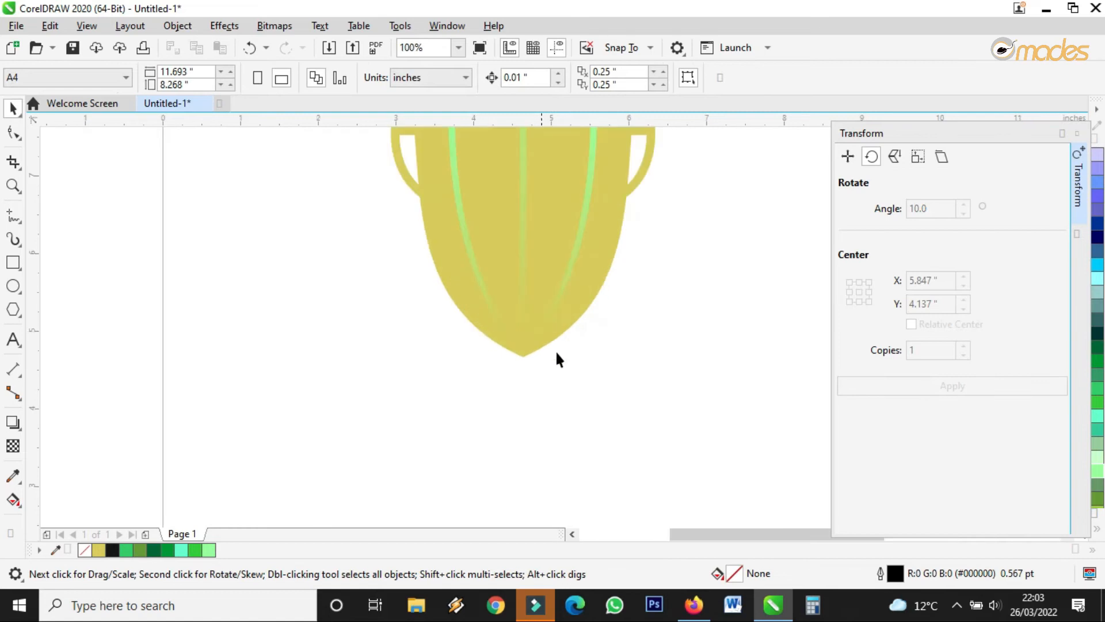
Draw a 0.667 × 1.168 in rectangle just beneath the cup's tip.
{"action": "left_click", "coordinate": [11, 263]}
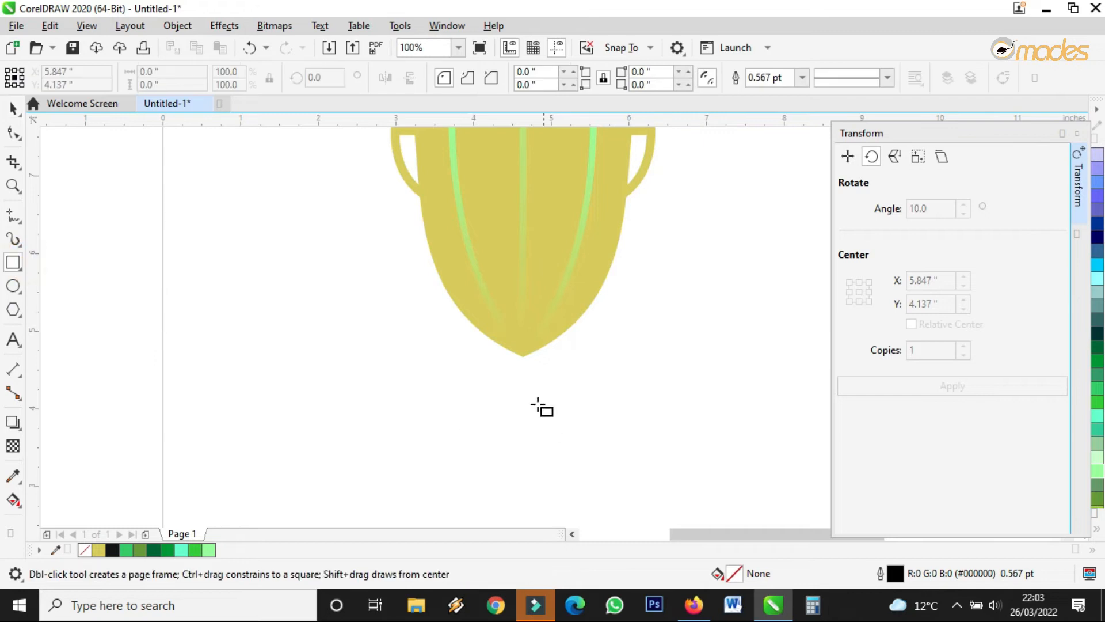
{"action": "mouse_move", "coordinate": [507, 348]}
{"action": "left_mouse_down"}
{"action": "mouse_move", "coordinate": [555, 451]}
{"action": "mouse_move", "coordinate": [557, 412]}
{"action": "mouse_move", "coordinate": [559, 440]}
{"action": "left_mouse_up"}
{"action": "left_click", "coordinate": [10, 108]}
{"action": "left_click_drag", "start_coordinate": [537, 387], "coordinate": [496, 322]}
{"action": "scroll", "coordinate": [527, 373], "scroll_direction": "up", "scroll_amount": 3}
{"action": "scroll", "coordinate": [520, 352], "scroll_direction": "down", "scroll_amount": 2}
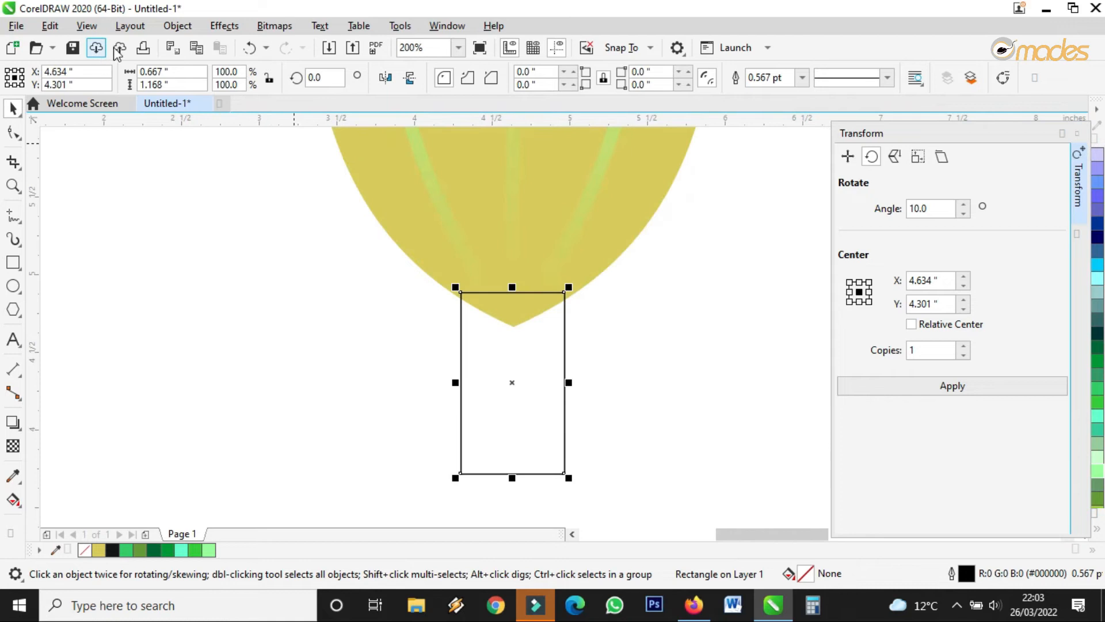
{"action": "left_click", "coordinate": [176, 25]}
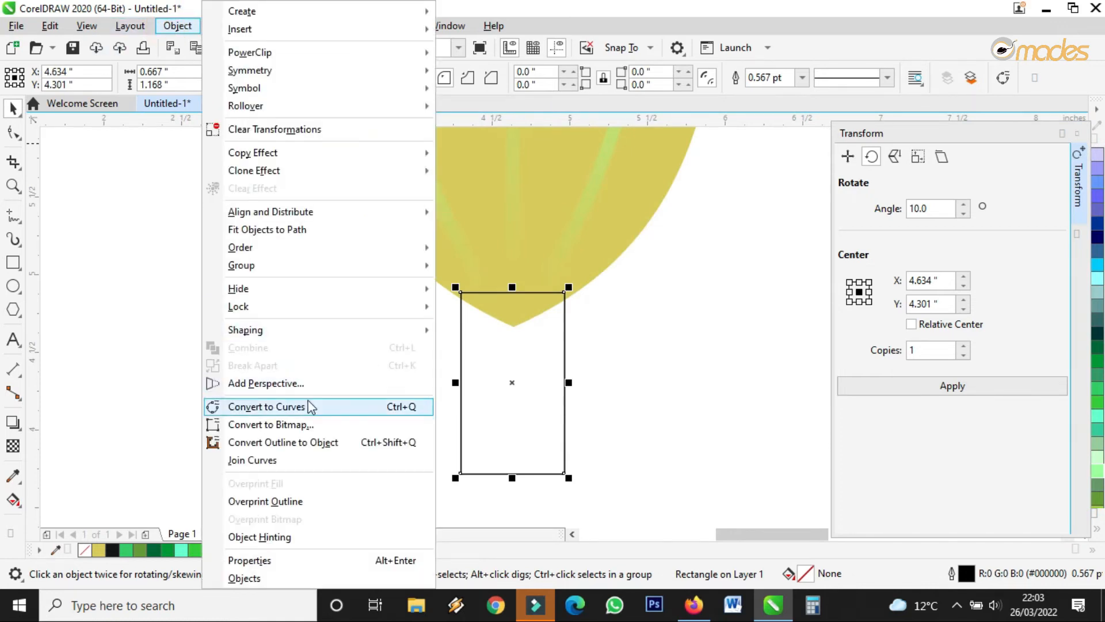
Convert the rectangle to curves and pull both top corners inward to narrow its top.
{"action": "left_click", "coordinate": [322, 407]}
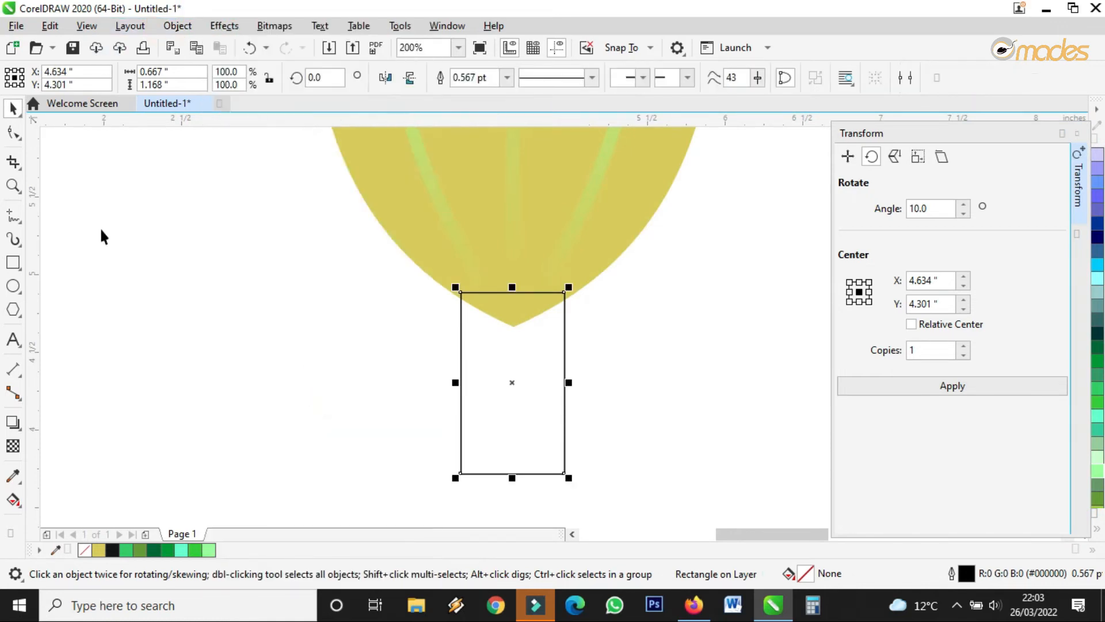
{"action": "left_click", "coordinate": [13, 133]}
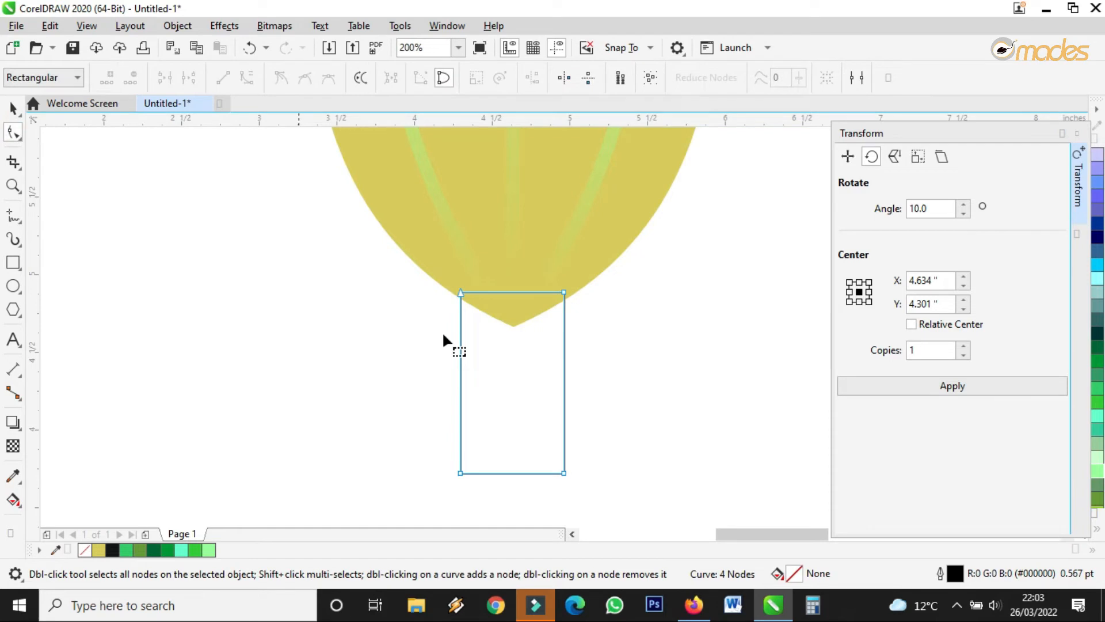
{"action": "left_click", "coordinate": [461, 367]}
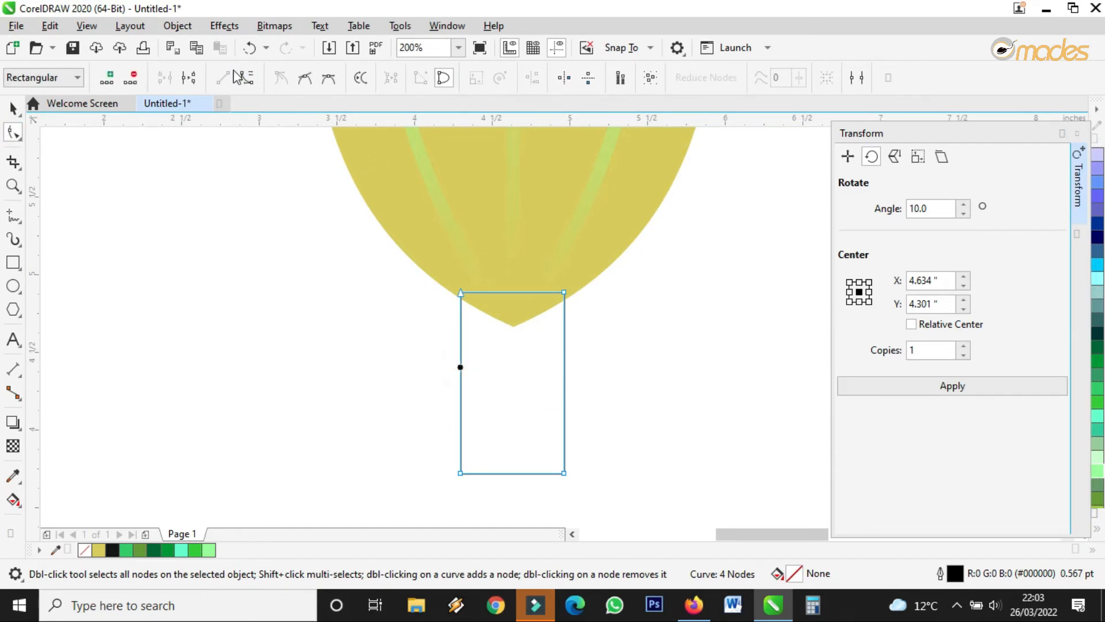
{"action": "left_click_drag", "start_coordinate": [461, 292], "coordinate": [489, 292]}
{"action": "left_click", "coordinate": [561, 290]}
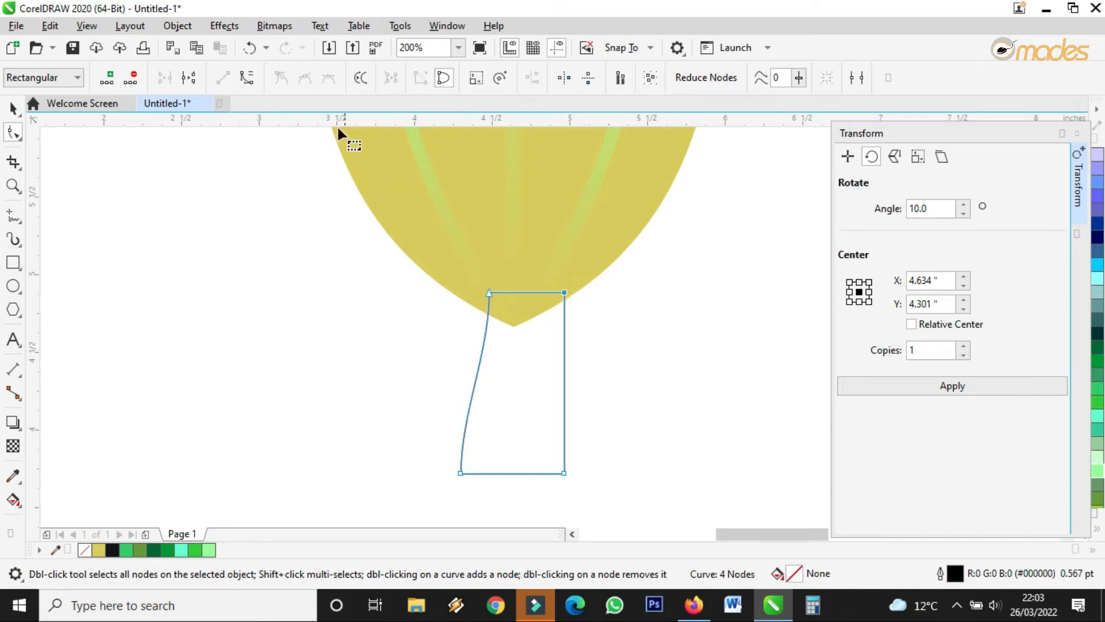
{"action": "left_click_drag", "start_coordinate": [566, 292], "coordinate": [528, 293]}
Curve the stem's sides and widen its base into a flared foot.
{"action": "left_click", "coordinate": [543, 374]}
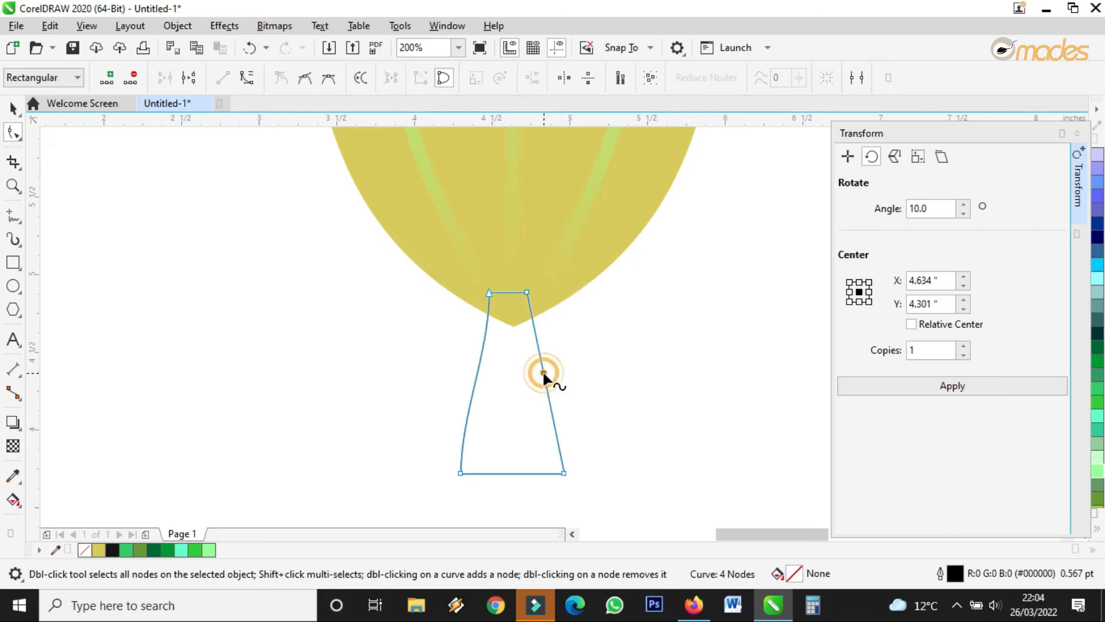
{"action": "left_click", "coordinate": [247, 81]}
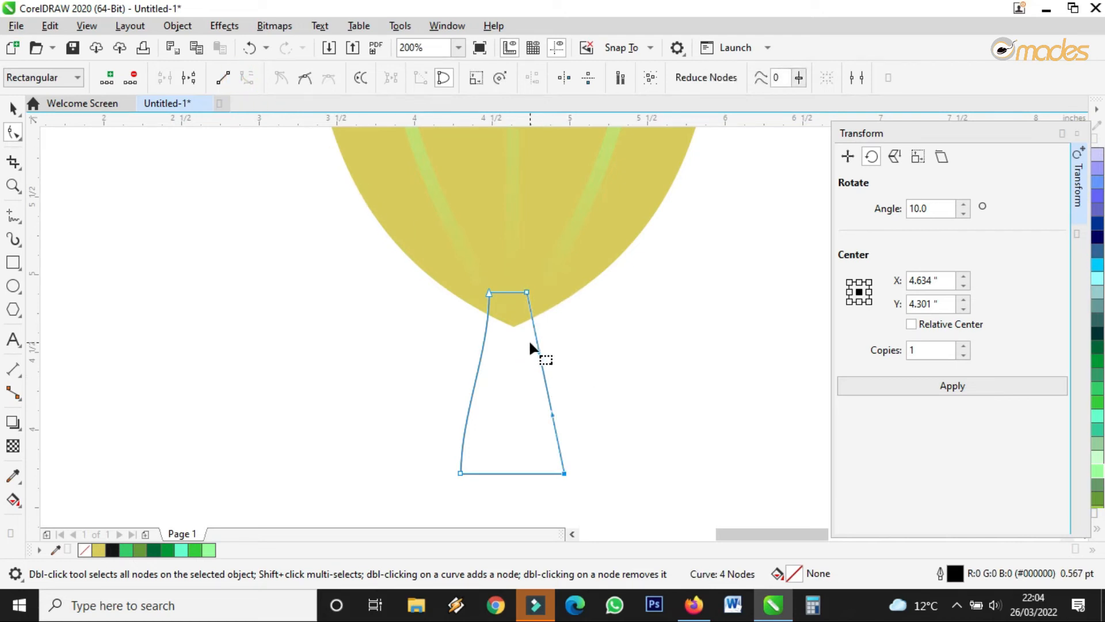
{"action": "left_click_drag", "start_coordinate": [534, 353], "coordinate": [518, 358]}
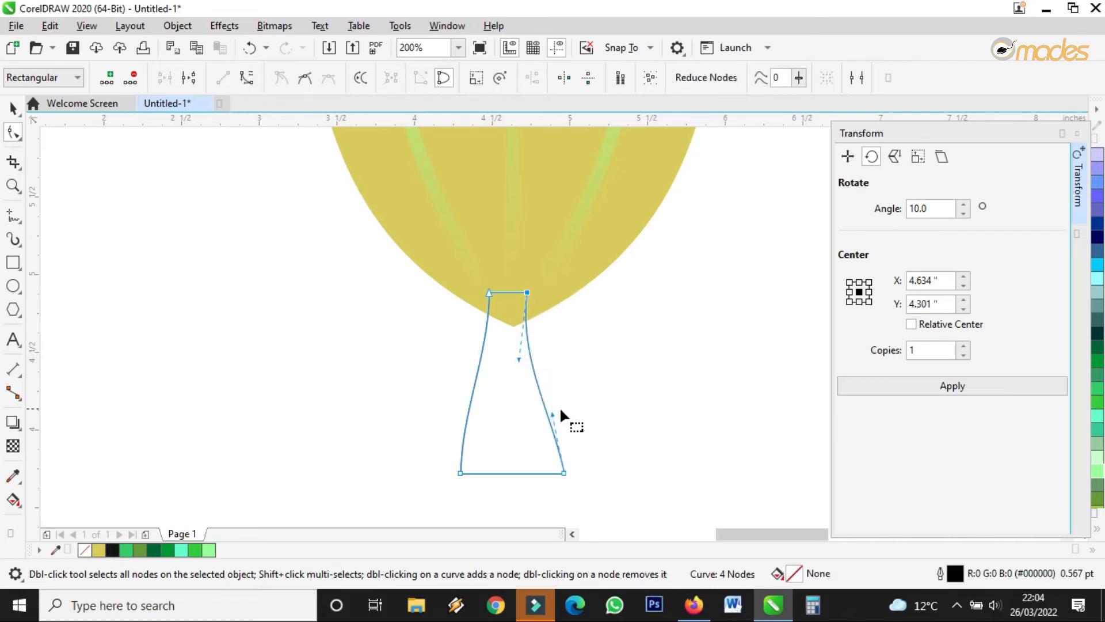
{"action": "left_click_drag", "start_coordinate": [564, 472], "coordinate": [582, 473]}
{"action": "left_click_drag", "start_coordinate": [462, 472], "coordinate": [424, 474]}
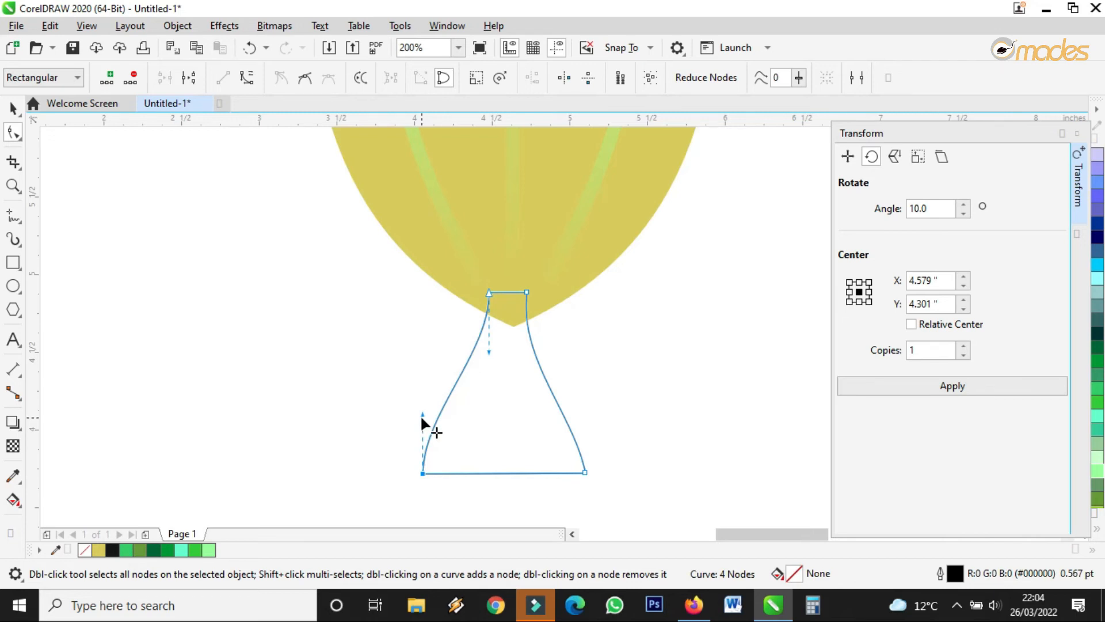
{"action": "left_click_drag", "start_coordinate": [422, 414], "coordinate": [476, 436]}
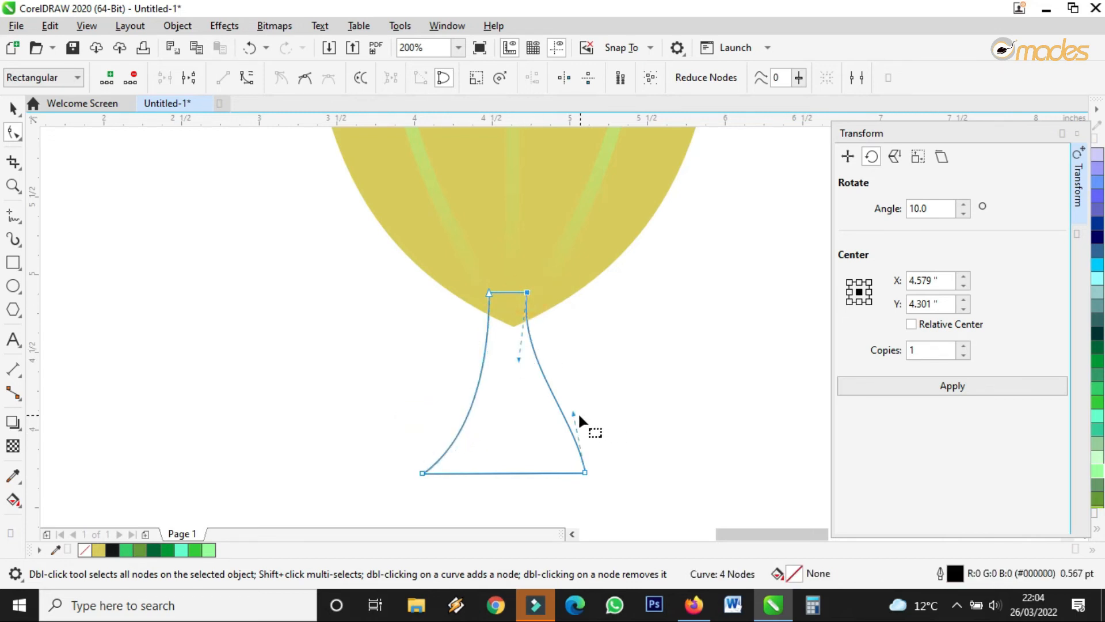
{"action": "left_click_drag", "start_coordinate": [577, 414], "coordinate": [525, 431]}
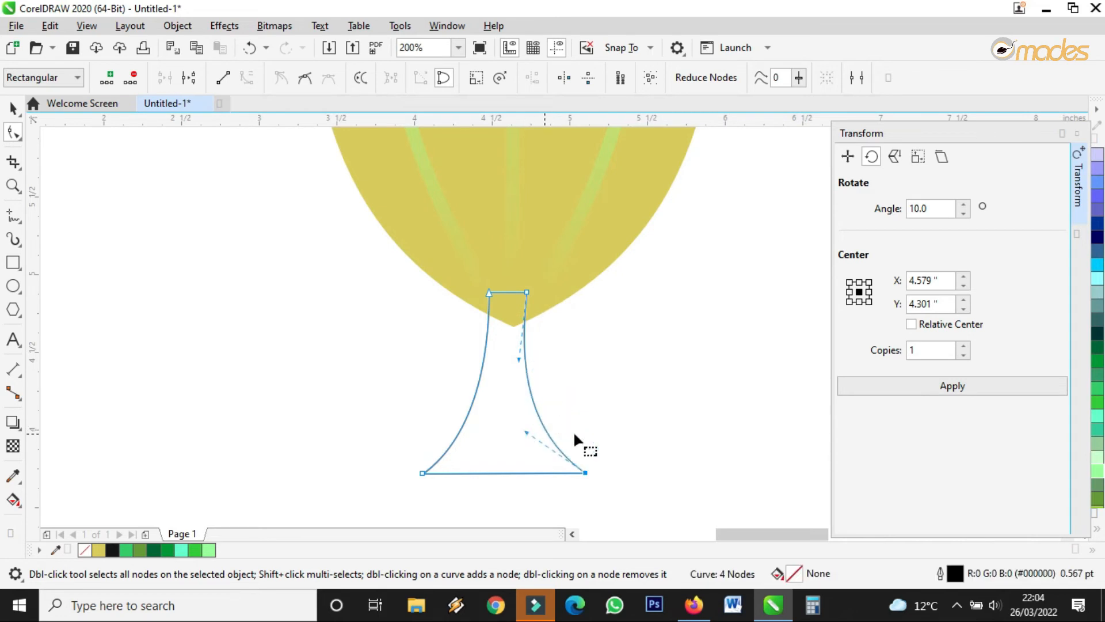
{"action": "left_click", "coordinate": [527, 292]}
{"action": "left_click_drag", "start_coordinate": [522, 429], "coordinate": [528, 430]}
Move the stem up under the cup and straighten its top-right part.
{"action": "left_click", "coordinate": [13, 108]}
{"action": "left_click_drag", "start_coordinate": [523, 370], "coordinate": [523, 329]}
{"action": "key", "text": "F10"}
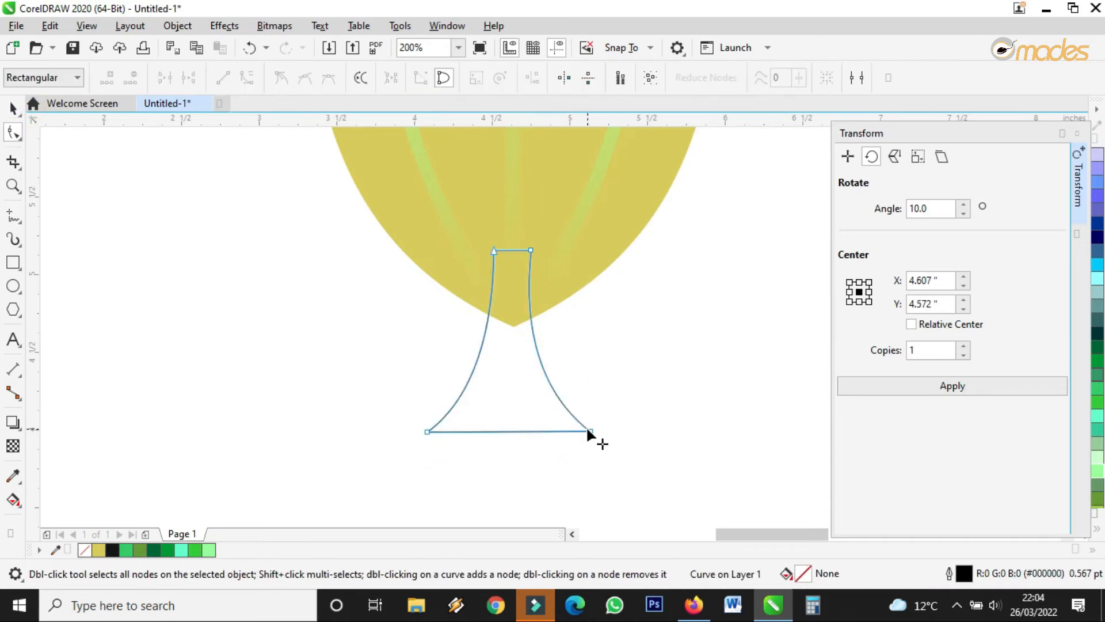
{"action": "left_click", "coordinate": [589, 429]}
{"action": "left_click_drag", "start_coordinate": [522, 317], "coordinate": [531, 318]}
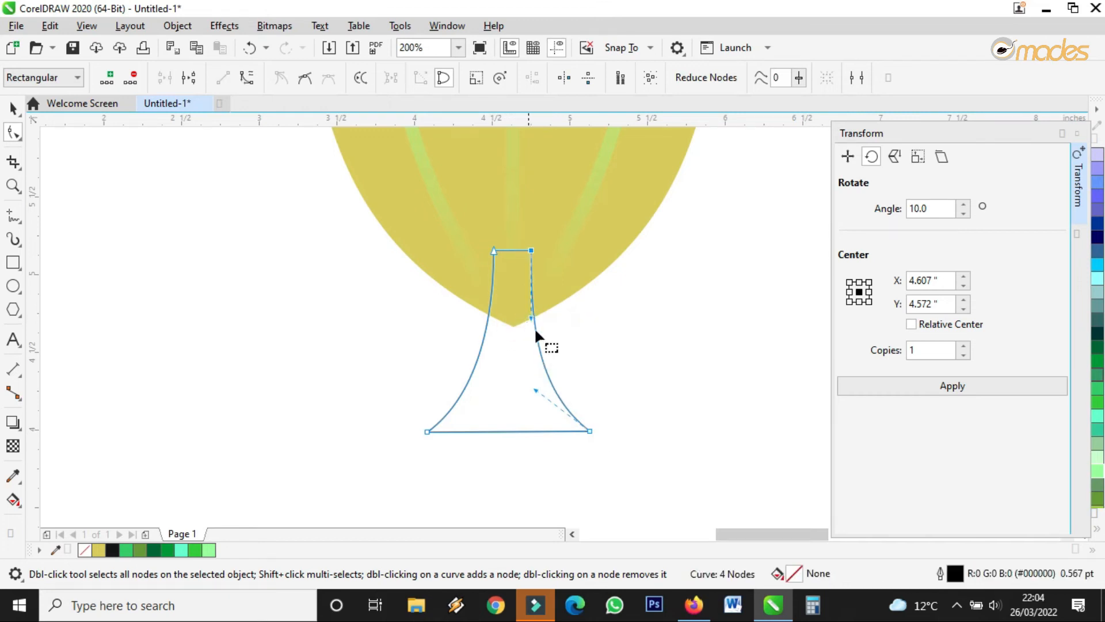
{"action": "left_click", "coordinate": [12, 107]}
{"action": "left_click_drag", "start_coordinate": [540, 396], "coordinate": [538, 355]}
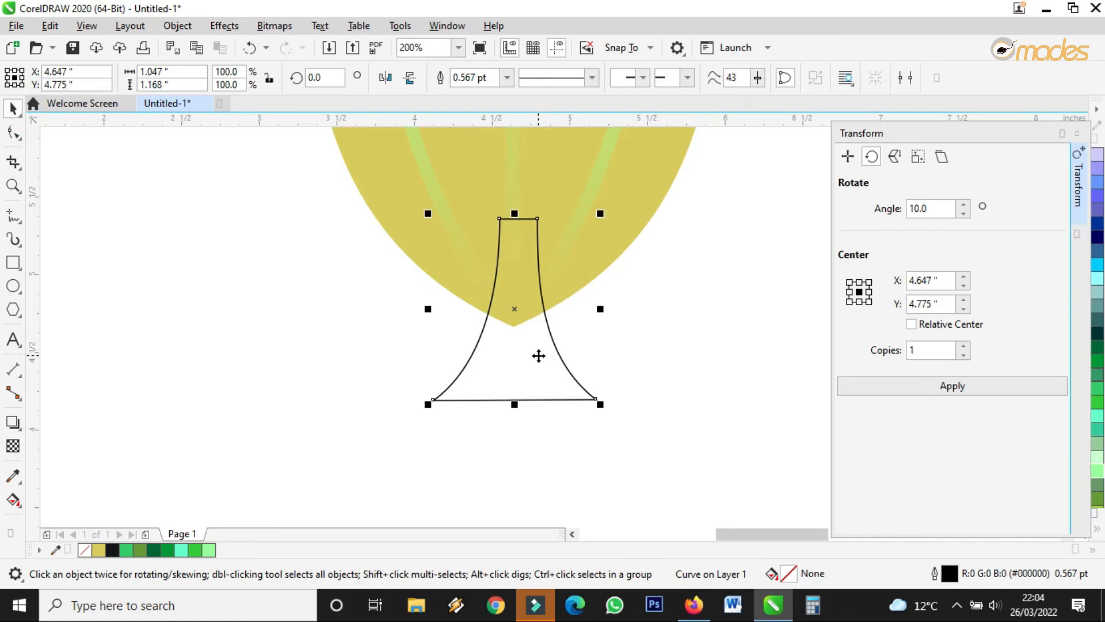
{"action": "double_click", "coordinate": [534, 365]}
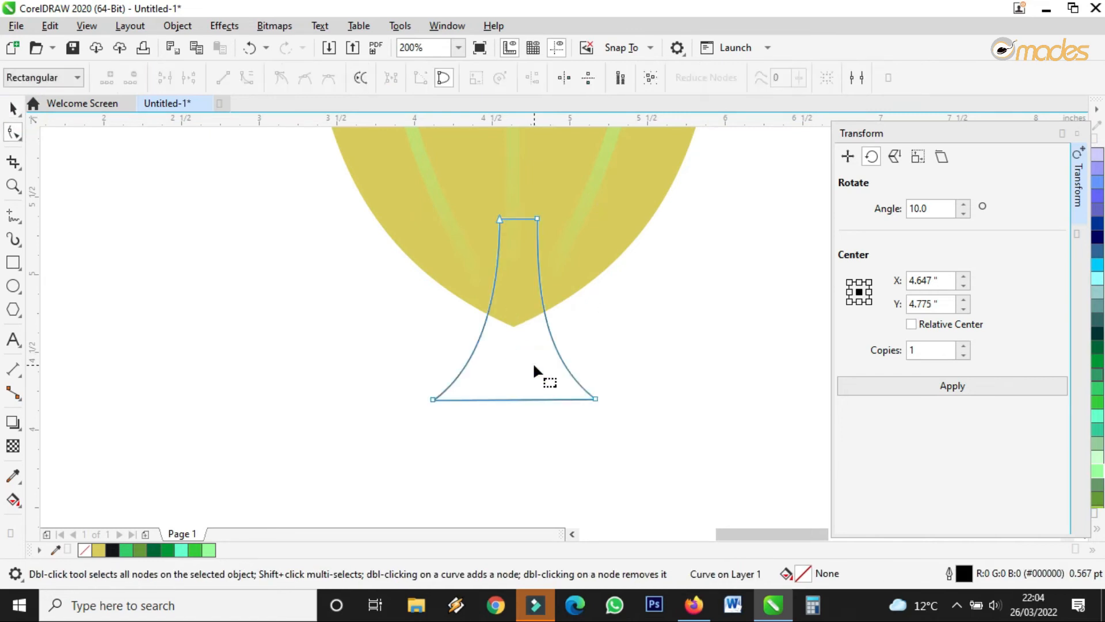
{"action": "left_click", "coordinate": [13, 107]}
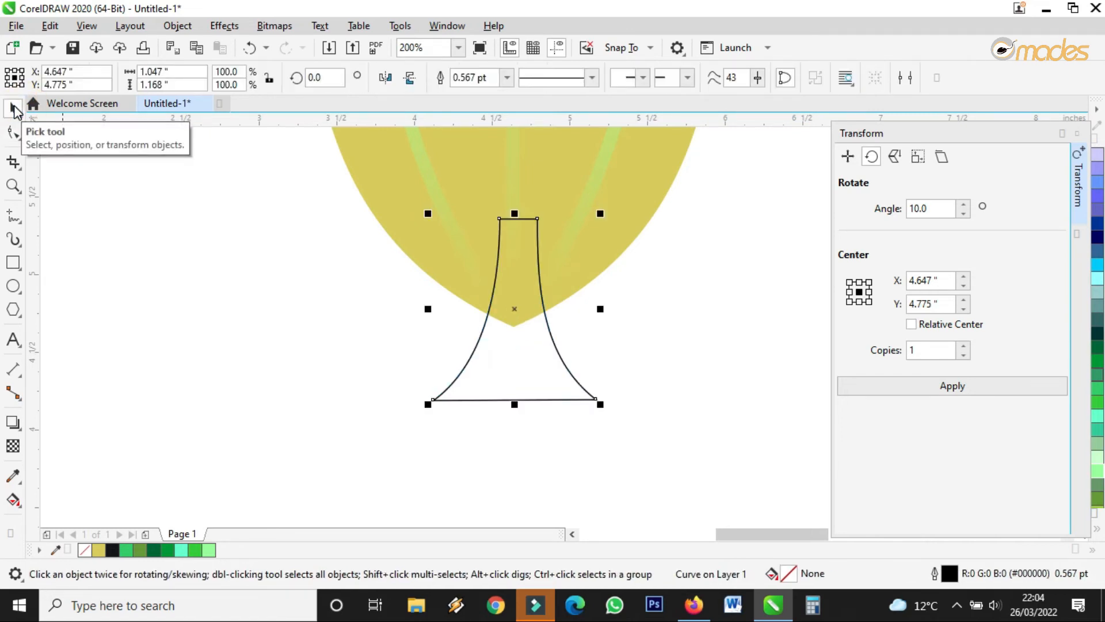
Widen the stem's foot further on both the left and right sides.
{"action": "scroll", "coordinate": [420, 303], "scroll_direction": "down", "scroll_amount": 3}
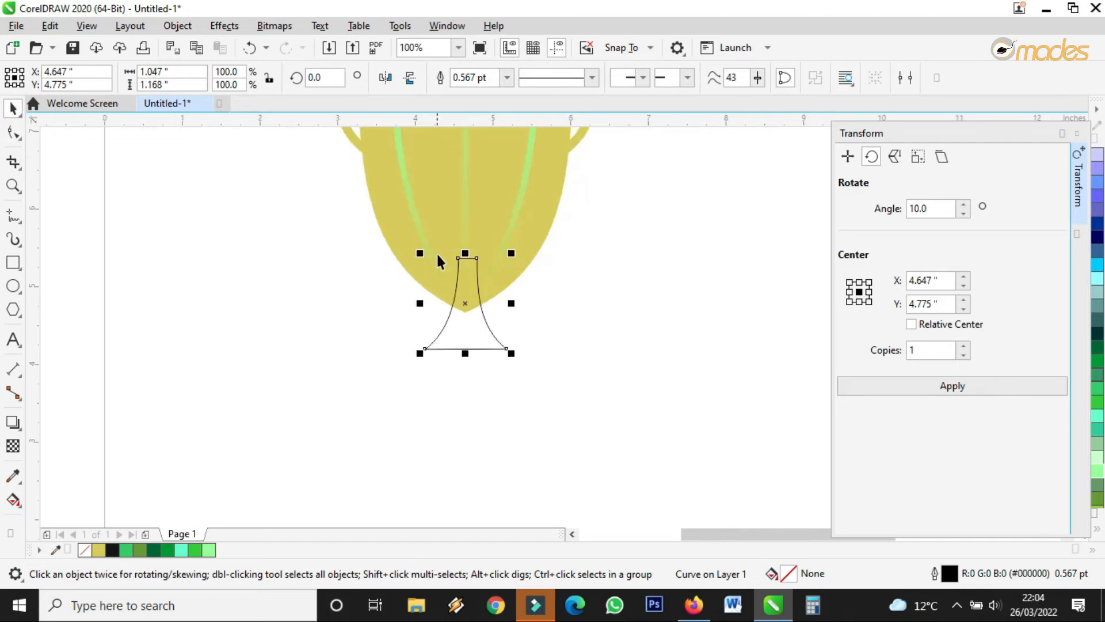
{"action": "scroll", "coordinate": [536, 363], "scroll_direction": "up", "scroll_amount": 3}
{"action": "scroll", "coordinate": [551, 340], "scroll_direction": "up", "scroll_amount": 2}
{"action": "scroll", "coordinate": [540, 302], "scroll_direction": "down", "scroll_amount": 3}
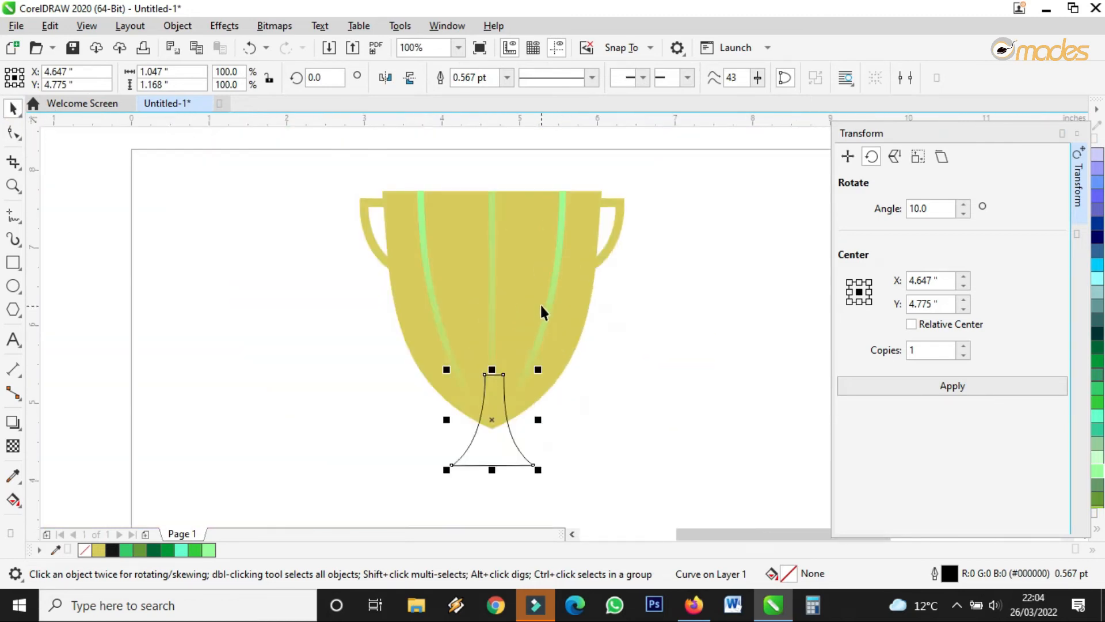
{"action": "left_click", "coordinate": [532, 268]}
{"action": "left_click", "coordinate": [720, 323]}
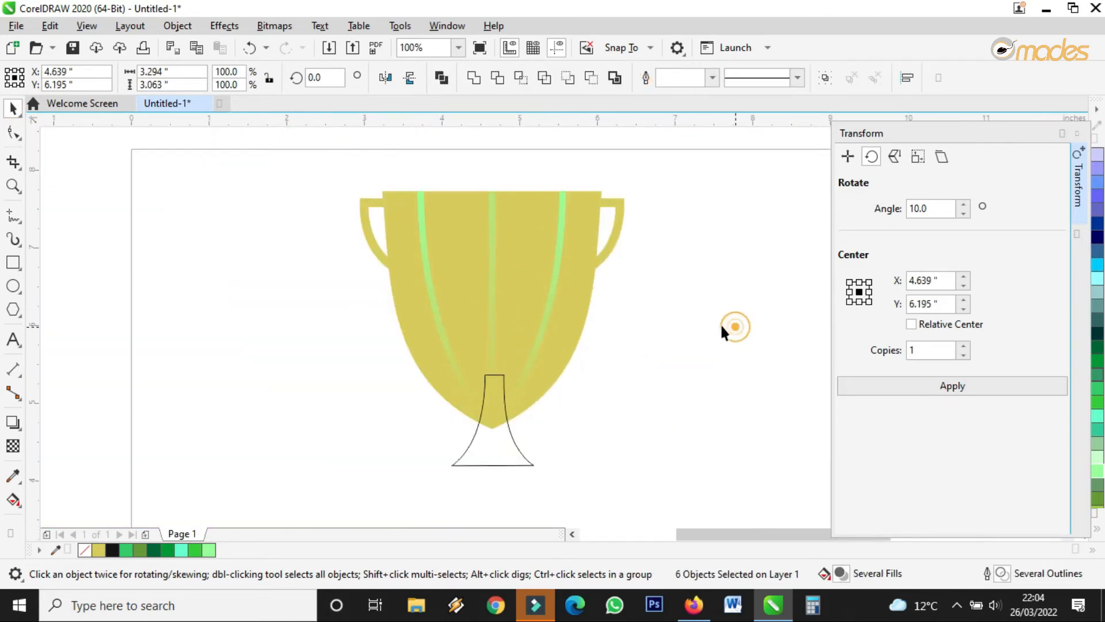
{"action": "scroll", "coordinate": [493, 441], "scroll_direction": "up", "scroll_amount": 3}
{"action": "left_click", "coordinate": [490, 430]}
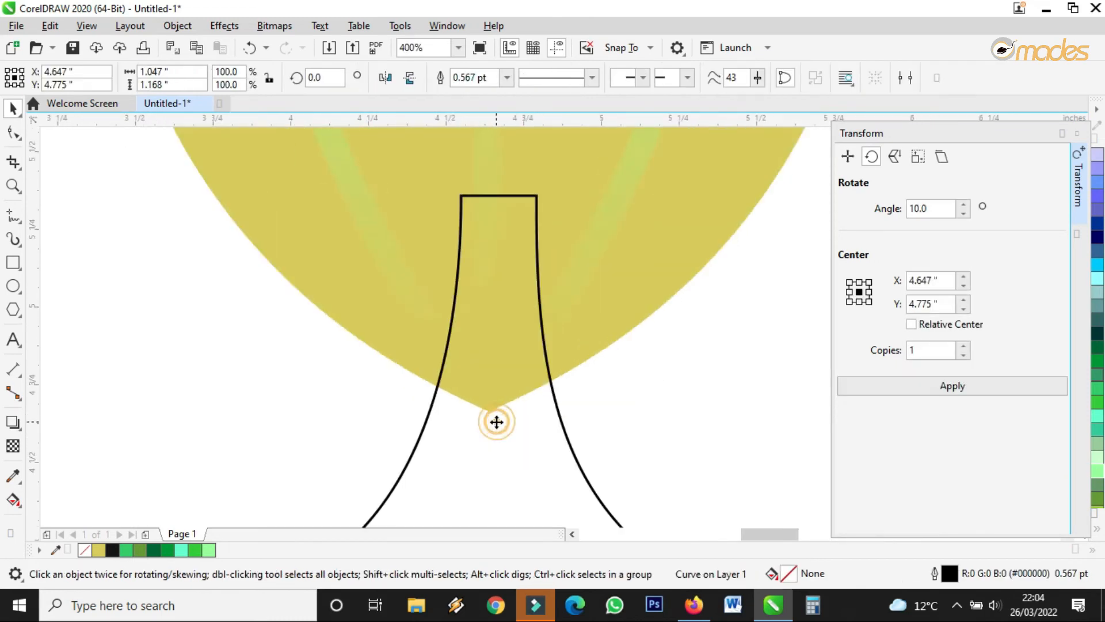
{"action": "scroll", "coordinate": [493, 432], "scroll_direction": "down", "scroll_amount": 3}
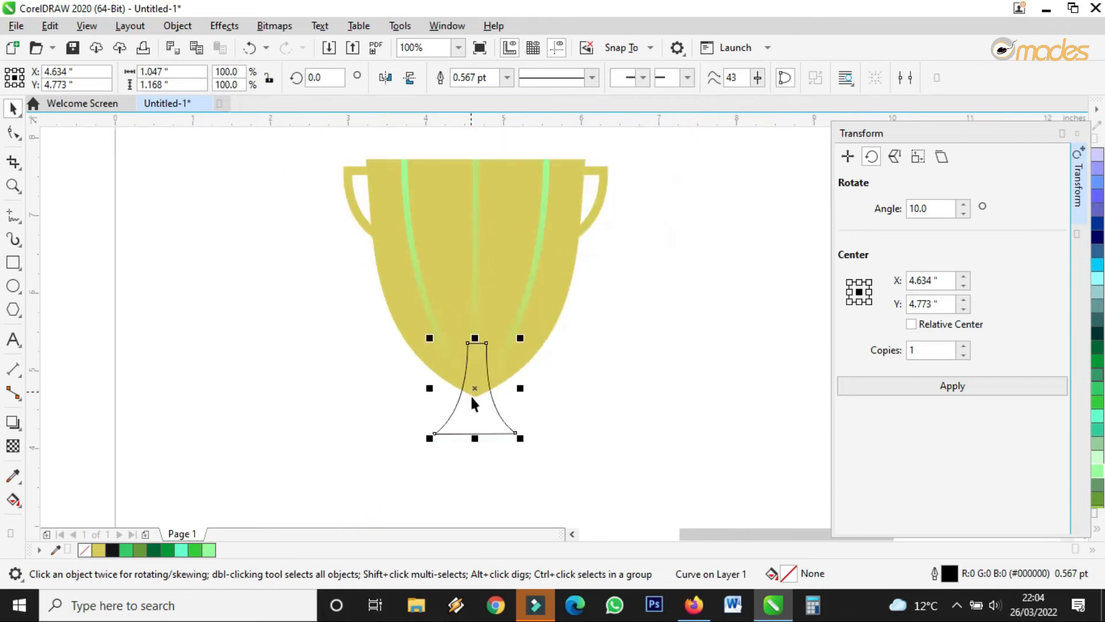
{"action": "scroll", "coordinate": [487, 422], "scroll_direction": "up", "scroll_amount": 1}
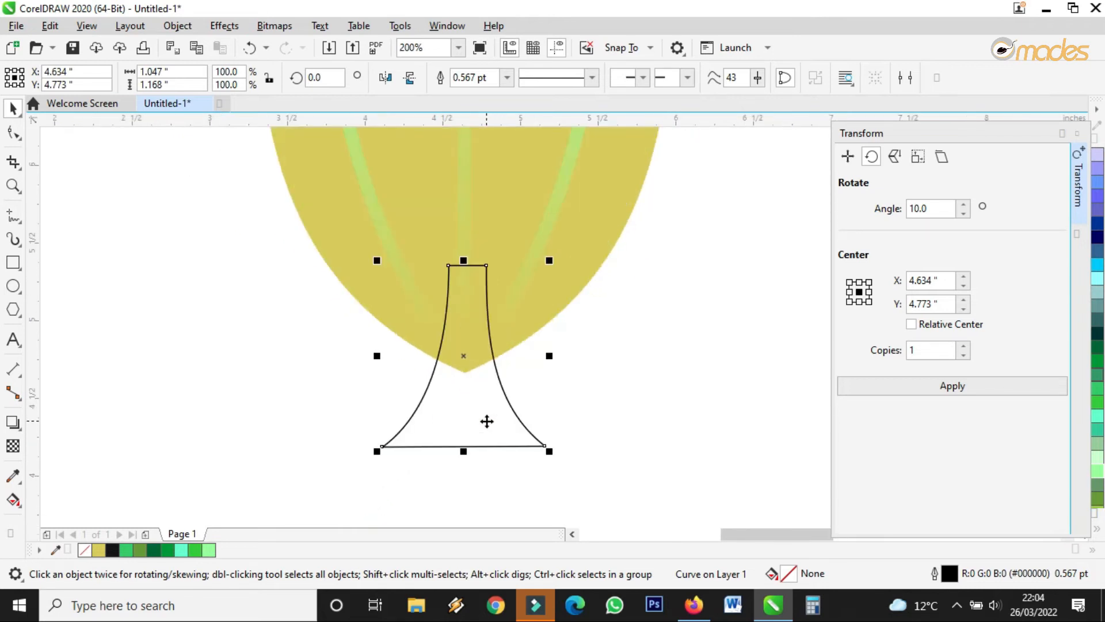
{"action": "double_click", "coordinate": [487, 422]}
{"action": "left_click_drag", "start_coordinate": [548, 445], "coordinate": [553, 449]}
{"action": "left_click_drag", "start_coordinate": [378, 444], "coordinate": [373, 445]}
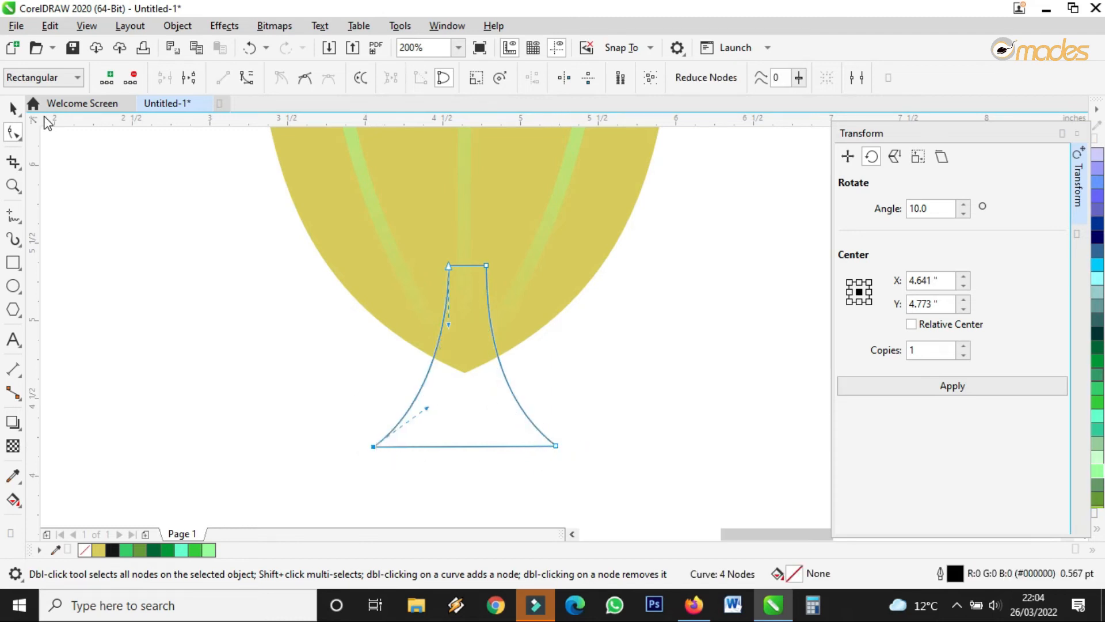
Weld the stem and the yellow cup into a single trophy shape.
{"action": "left_click", "coordinate": [12, 108]}
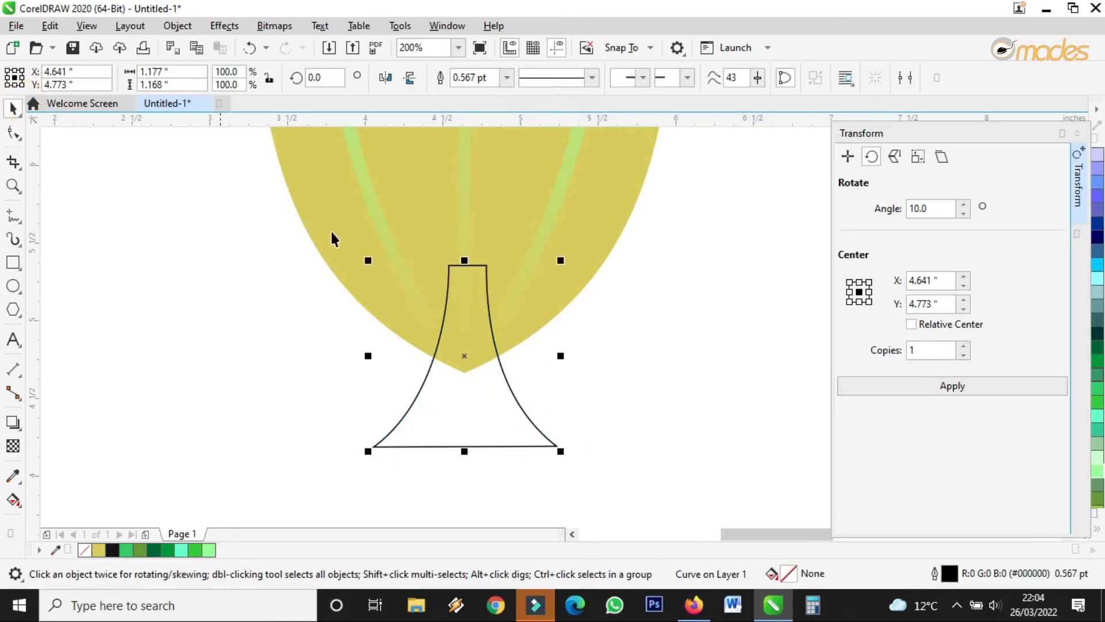
{"action": "left_click", "coordinate": [407, 183], "text": "shift"}
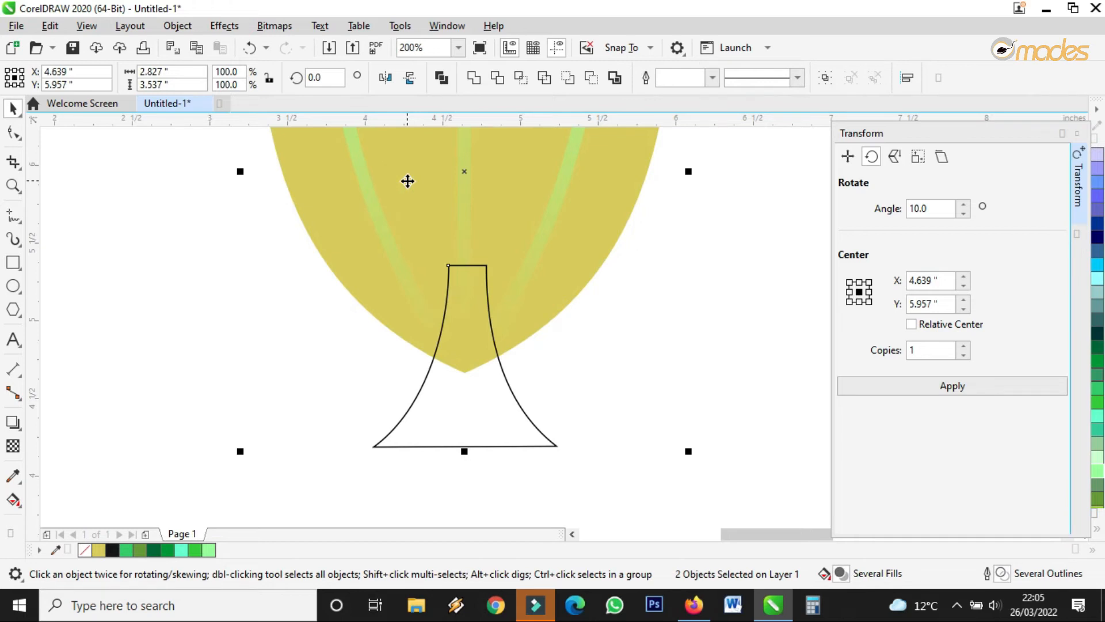
{"action": "left_click", "coordinate": [474, 78]}
{"action": "scroll", "coordinate": [481, 365], "scroll_direction": "down", "scroll_amount": 1}
{"action": "left_click", "coordinate": [591, 365]}
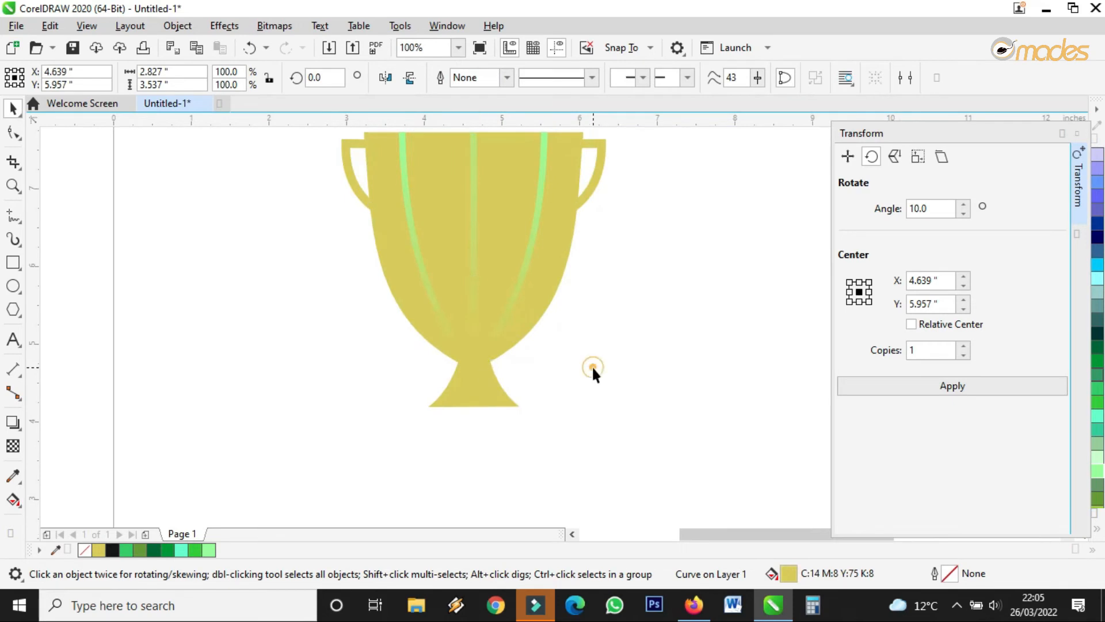
Move a green stripe onto the stem, shorten it and give it a 2.0 pt outline.
{"action": "left_click", "coordinate": [473, 195]}
{"action": "left_click_drag", "start_coordinate": [474, 182], "coordinate": [456, 396]}
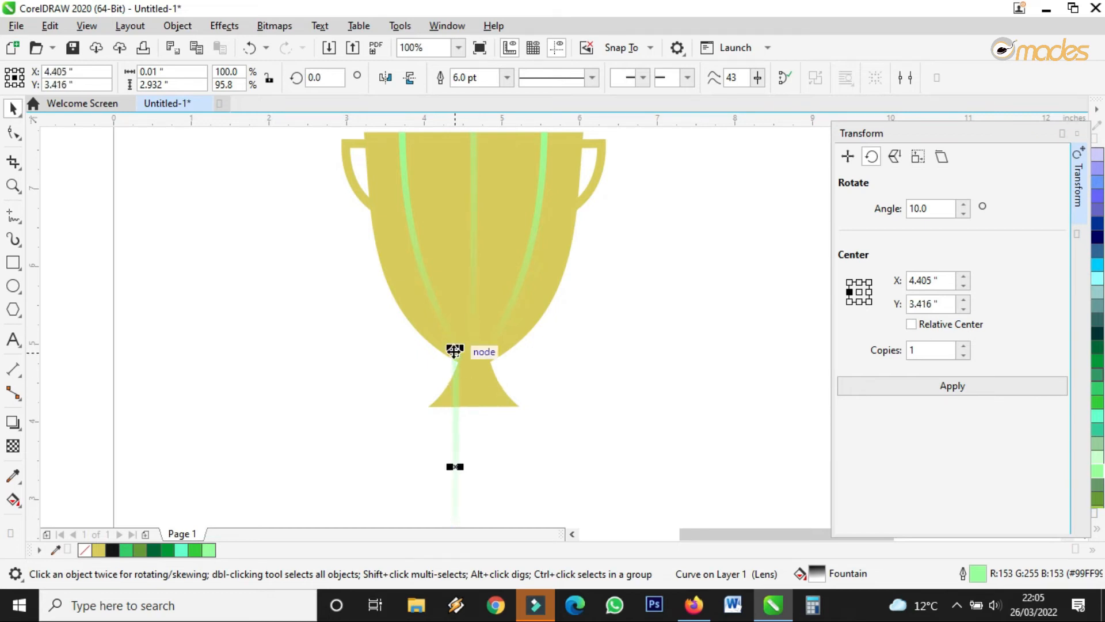
{"action": "left_click_drag", "start_coordinate": [455, 348], "coordinate": [474, 397]}
{"action": "scroll", "coordinate": [473, 397], "scroll_direction": "up", "scroll_amount": 2}
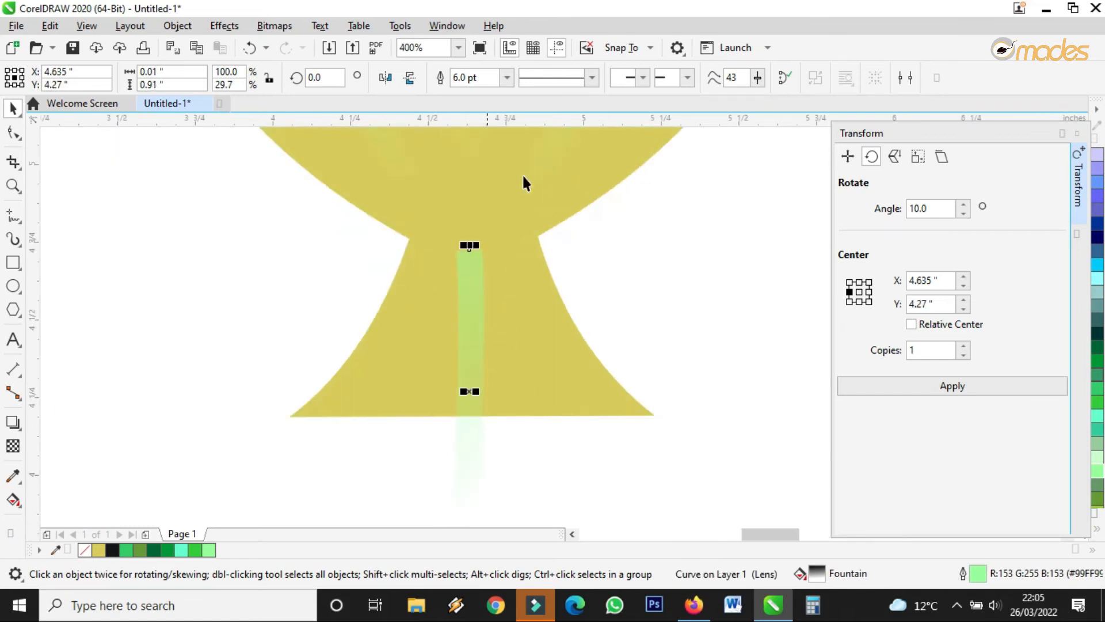
{"action": "left_click", "coordinate": [506, 77]}
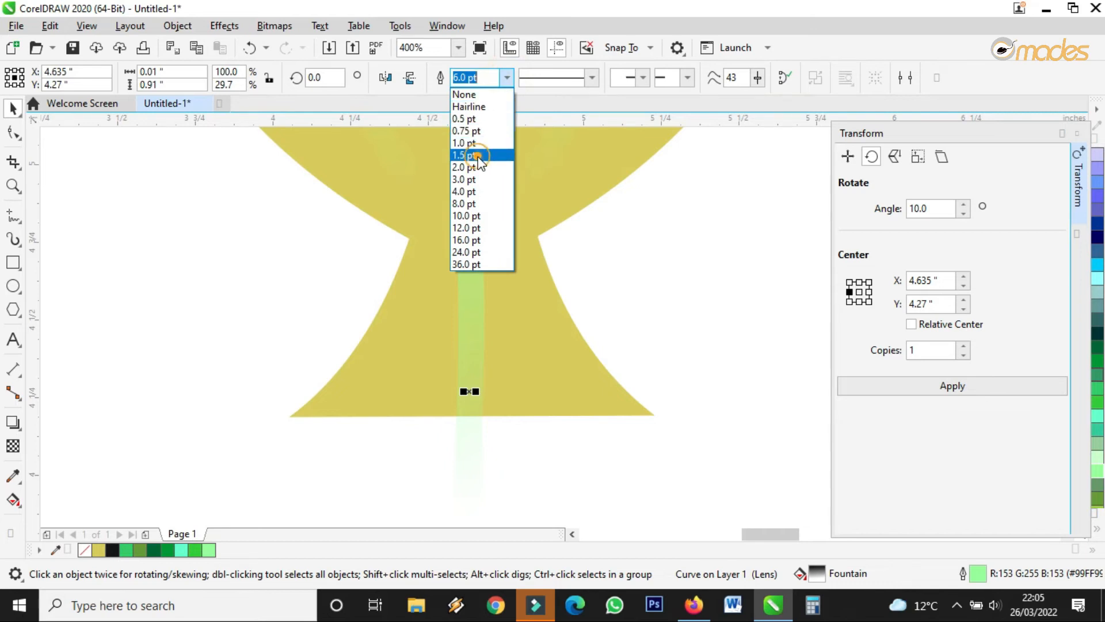
{"action": "left_click", "coordinate": [490, 155]}
{"action": "left_click", "coordinate": [506, 78]}
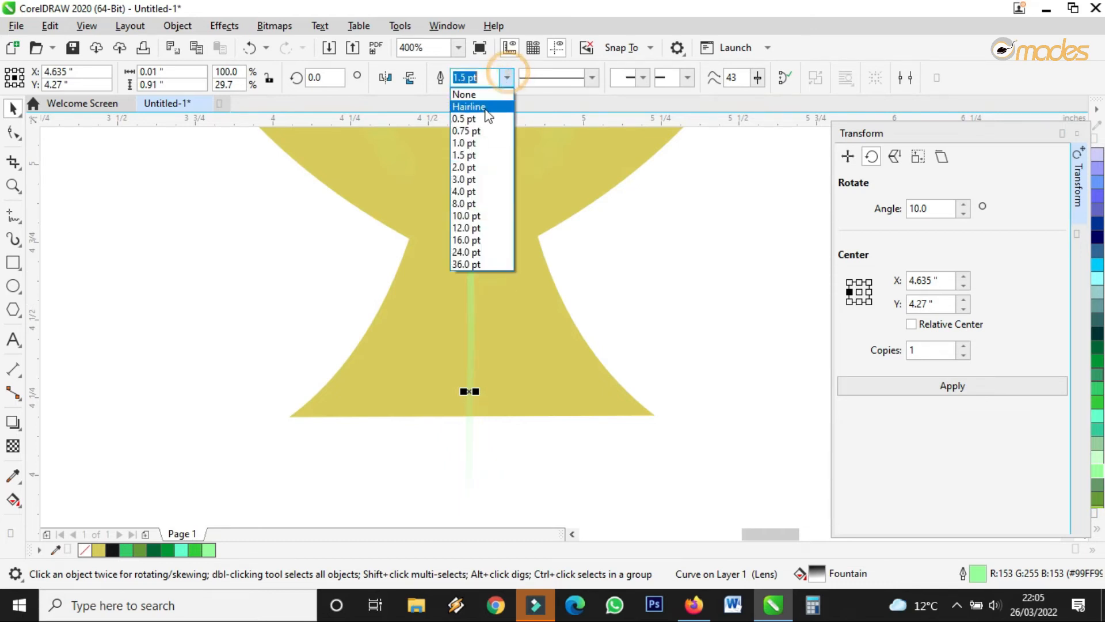
{"action": "left_click", "coordinate": [489, 165]}
{"action": "left_click_drag", "start_coordinate": [456, 289], "coordinate": [431, 269]}
{"action": "left_click_drag", "start_coordinate": [429, 499], "coordinate": [341, 415]}
Bend the stripe along the stem's left edge and mirror a copy onto the right.
{"action": "left_click", "coordinate": [13, 135]}
{"action": "left_click_drag", "start_coordinate": [332, 355], "coordinate": [402, 383]}
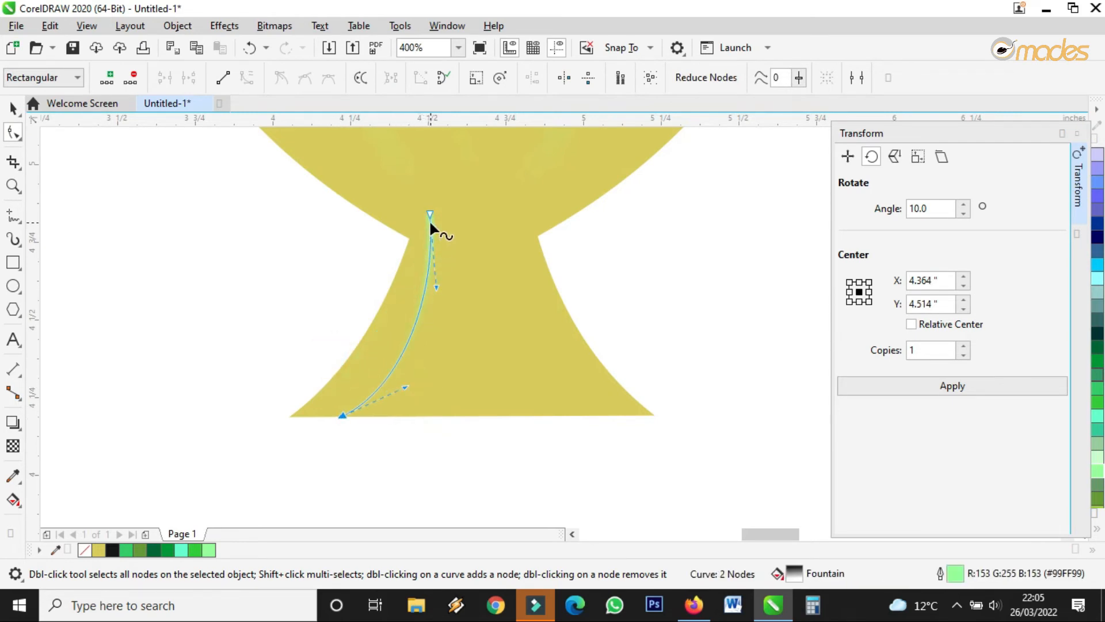
{"action": "scroll", "coordinate": [460, 312], "scroll_direction": "down", "scroll_amount": 1}
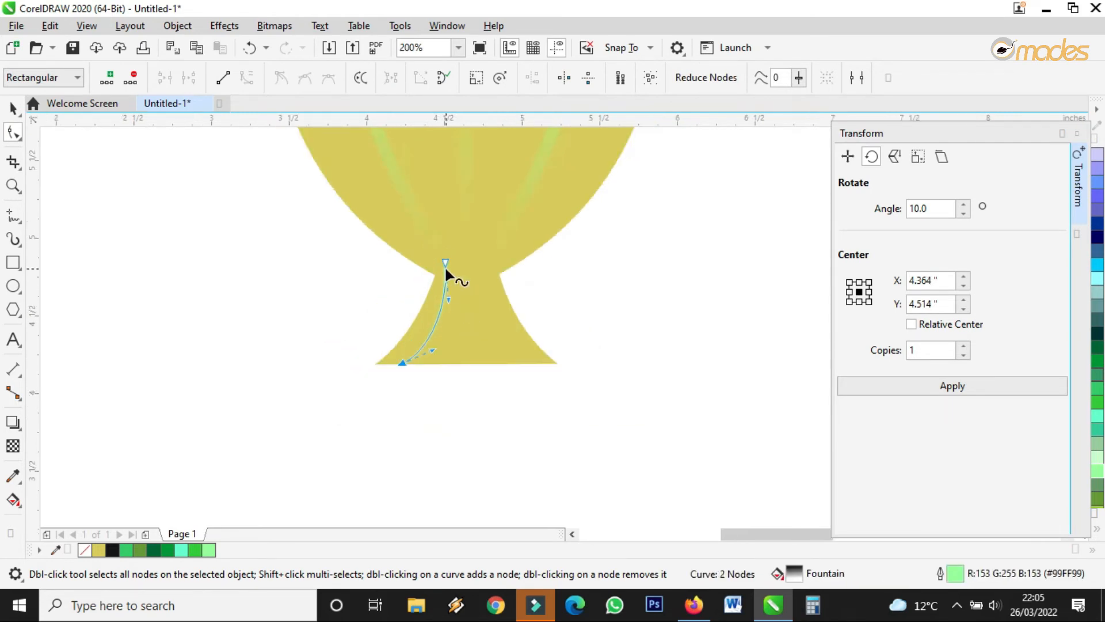
{"action": "left_click_drag", "start_coordinate": [445, 263], "coordinate": [454, 266]}
{"action": "left_click", "coordinate": [403, 363]}
{"action": "left_click_drag", "start_coordinate": [455, 266], "coordinate": [451, 268]}
{"action": "left_click", "coordinate": [11, 109]}
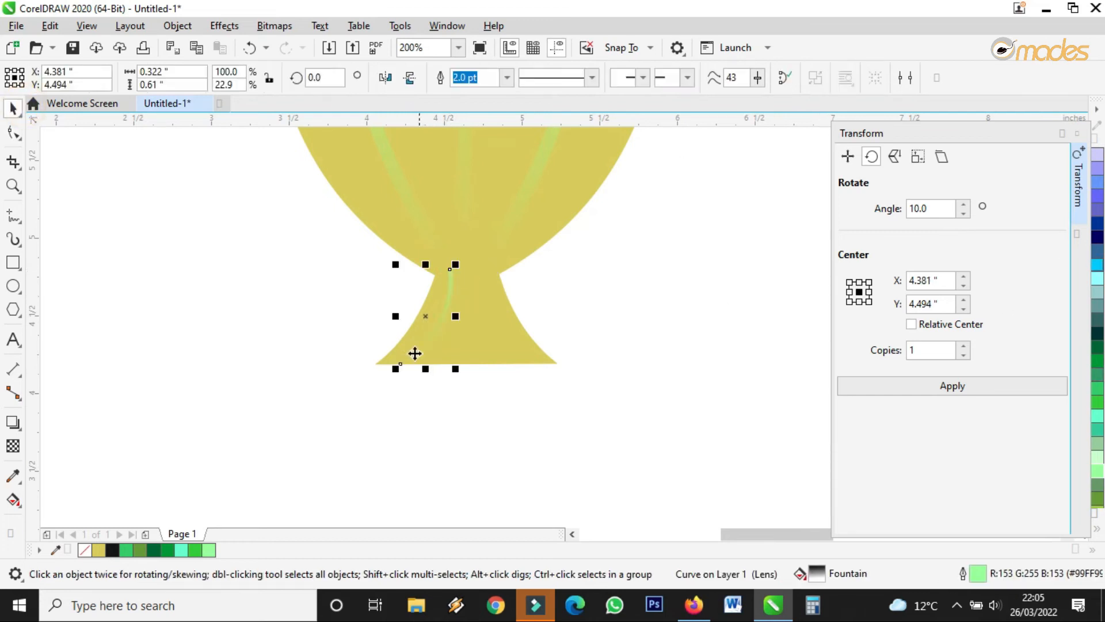
{"action": "left_click_drag", "start_coordinate": [395, 317], "coordinate": [502, 316]}
Shorten another green line into a straight 2.0 pt stripe down the stem's middle.
{"action": "left_click", "coordinate": [463, 221]}
{"action": "scroll", "coordinate": [463, 230], "scroll_direction": "down", "scroll_amount": 1}
{"action": "left_click_drag", "start_coordinate": [466, 161], "coordinate": [465, 389]}
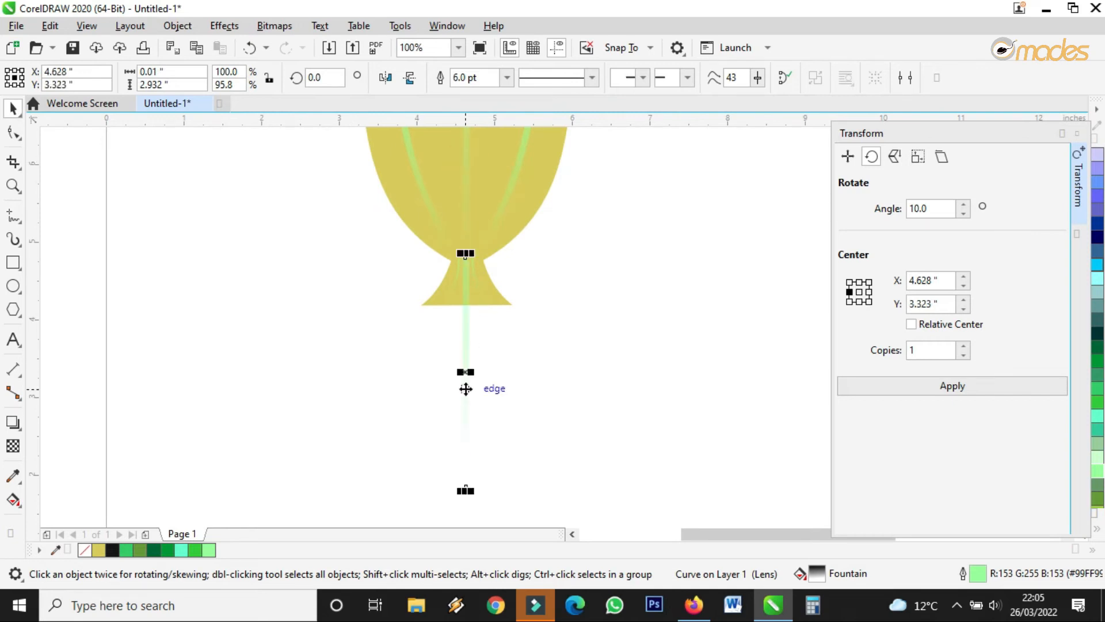
{"action": "left_click_drag", "start_coordinate": [465, 254], "coordinate": [466, 279]}
{"action": "left_click_drag", "start_coordinate": [466, 370], "coordinate": [466, 312]}
{"action": "scroll", "coordinate": [467, 294], "scroll_direction": "up", "scroll_amount": 3}
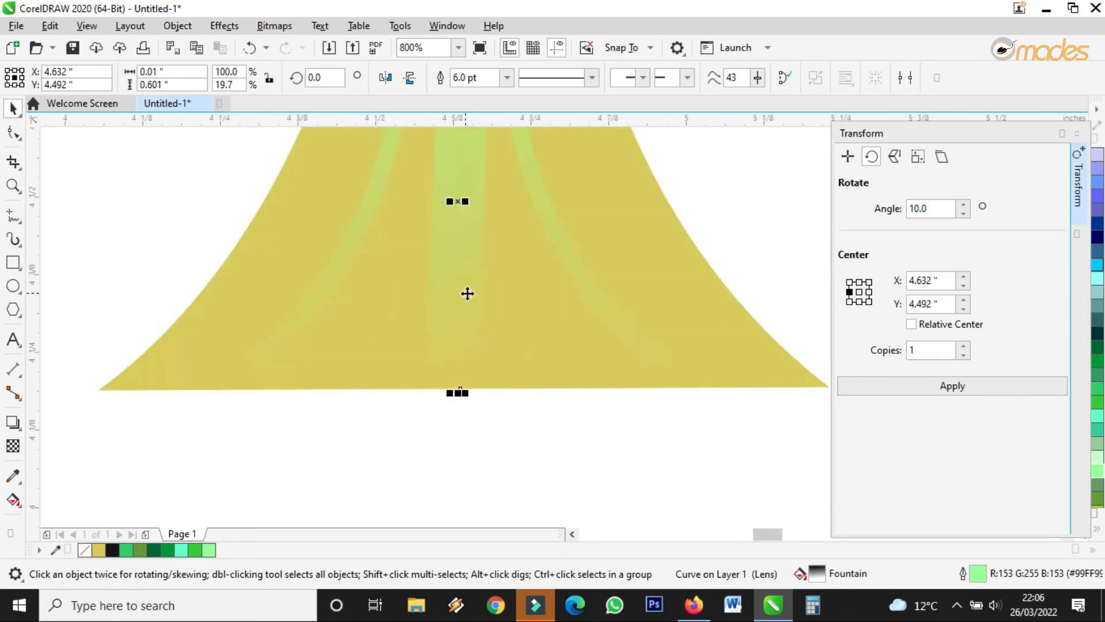
{"action": "left_click", "coordinate": [506, 79]}
{"action": "left_click", "coordinate": [472, 167]}
{"action": "scroll", "coordinate": [481, 285], "scroll_direction": "down", "scroll_amount": 3}
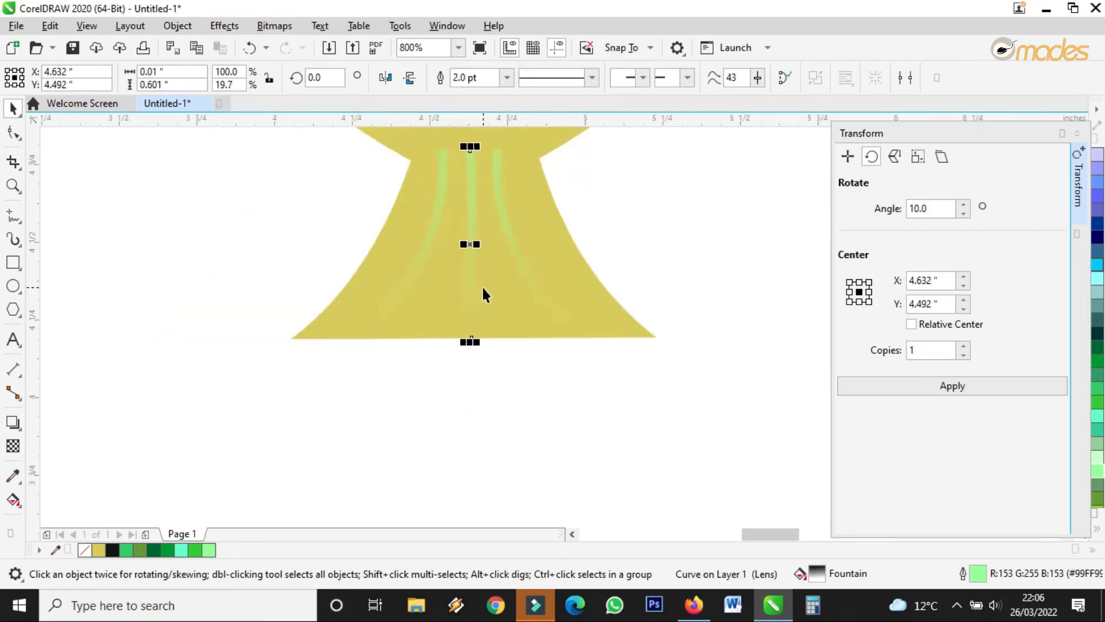
{"action": "left_click_drag", "start_coordinate": [476, 314], "coordinate": [477, 306]}
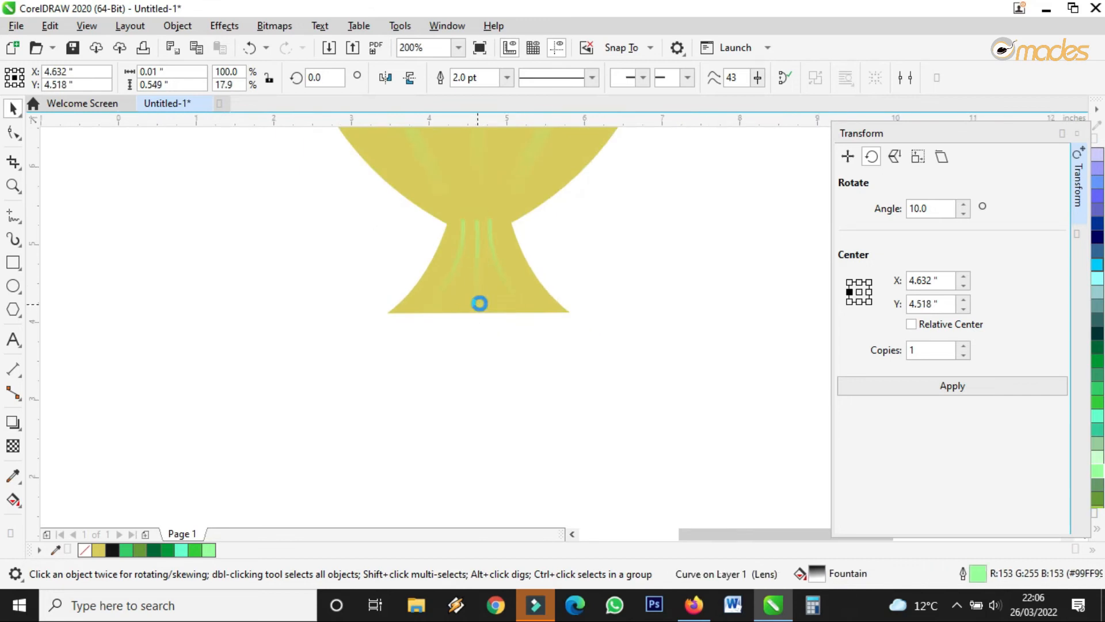
{"action": "scroll", "coordinate": [478, 304], "scroll_direction": "down", "scroll_amount": 2}
{"action": "scroll", "coordinate": [478, 271], "scroll_direction": "up", "scroll_amount": 1}
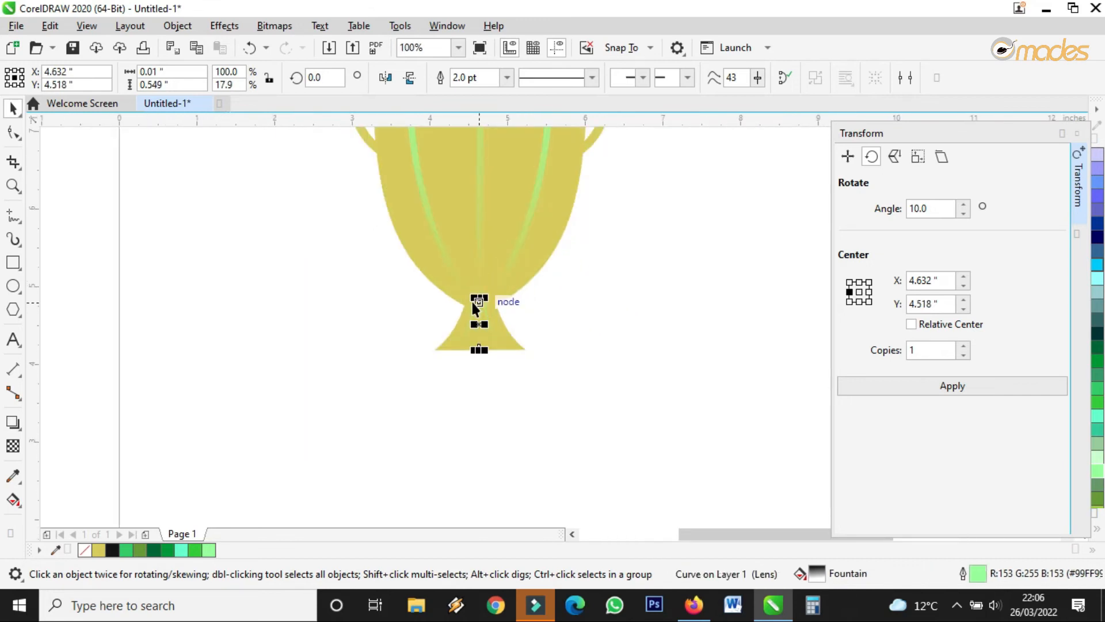
{"action": "scroll", "coordinate": [484, 305], "scroll_direction": "up", "scroll_amount": 2}
{"action": "left_click", "coordinate": [718, 352]}
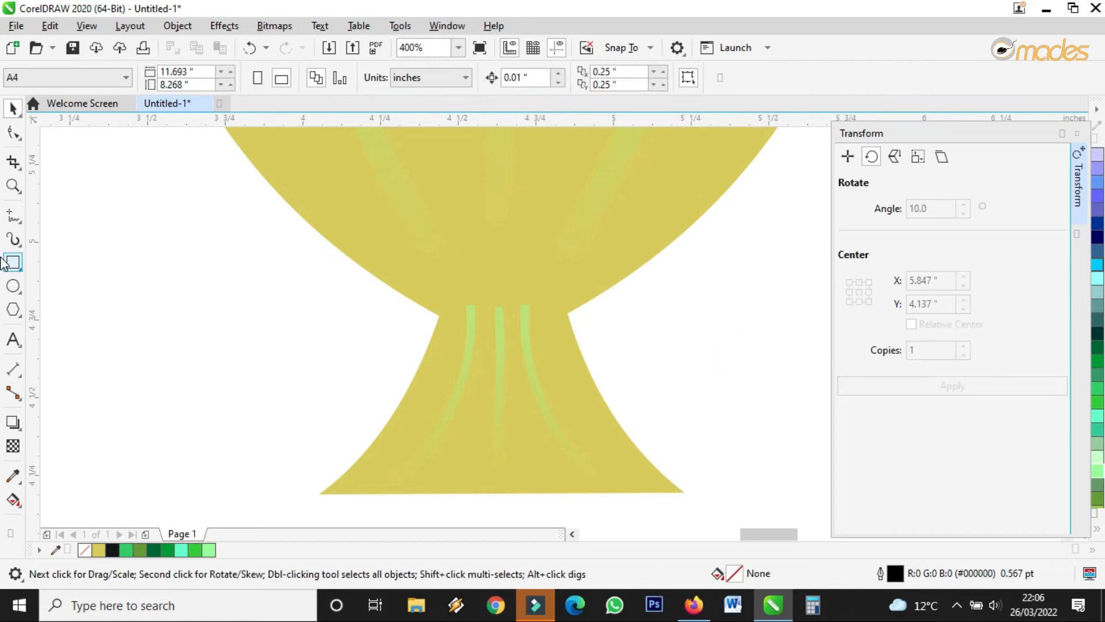
Draw an ellipse across the stem's top, eyedrop a stripe's light green, and remove its outline.
{"action": "left_click", "coordinate": [12, 285]}
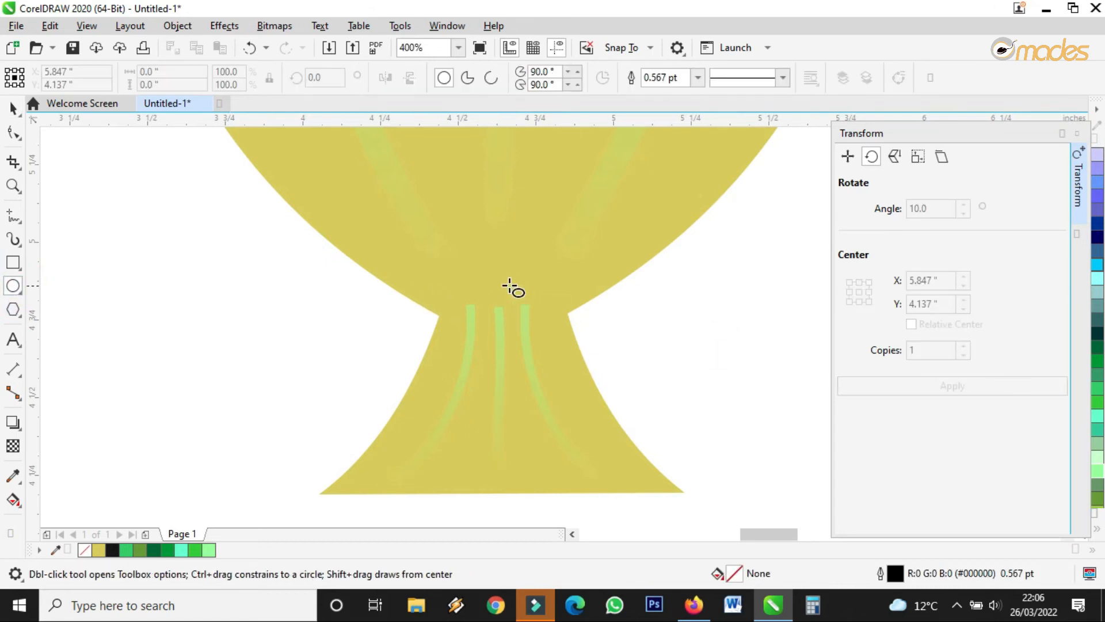
{"action": "left_click_drag", "start_coordinate": [438, 302], "coordinate": [559, 304]}
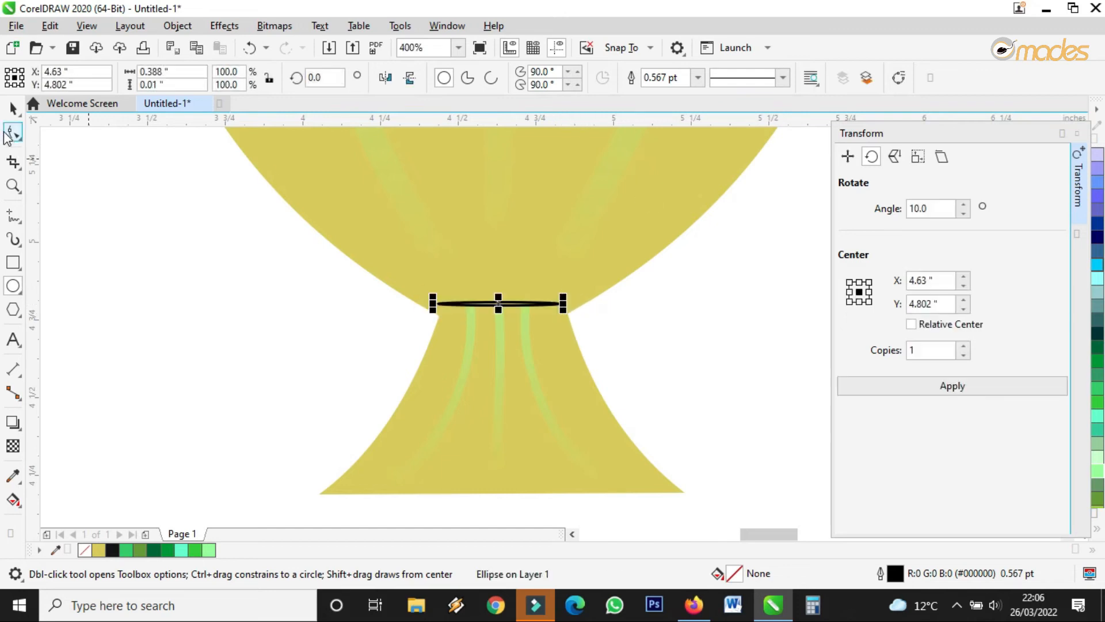
{"action": "left_click", "coordinate": [13, 107]}
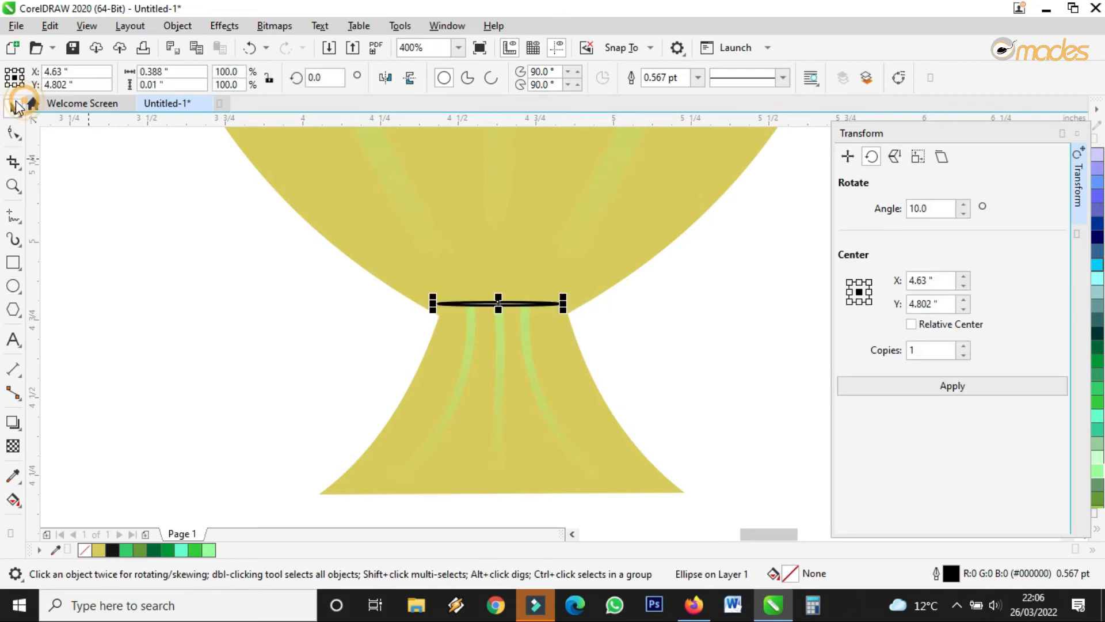
{"action": "left_click", "coordinate": [14, 477]}
{"action": "left_click", "coordinate": [501, 320]}
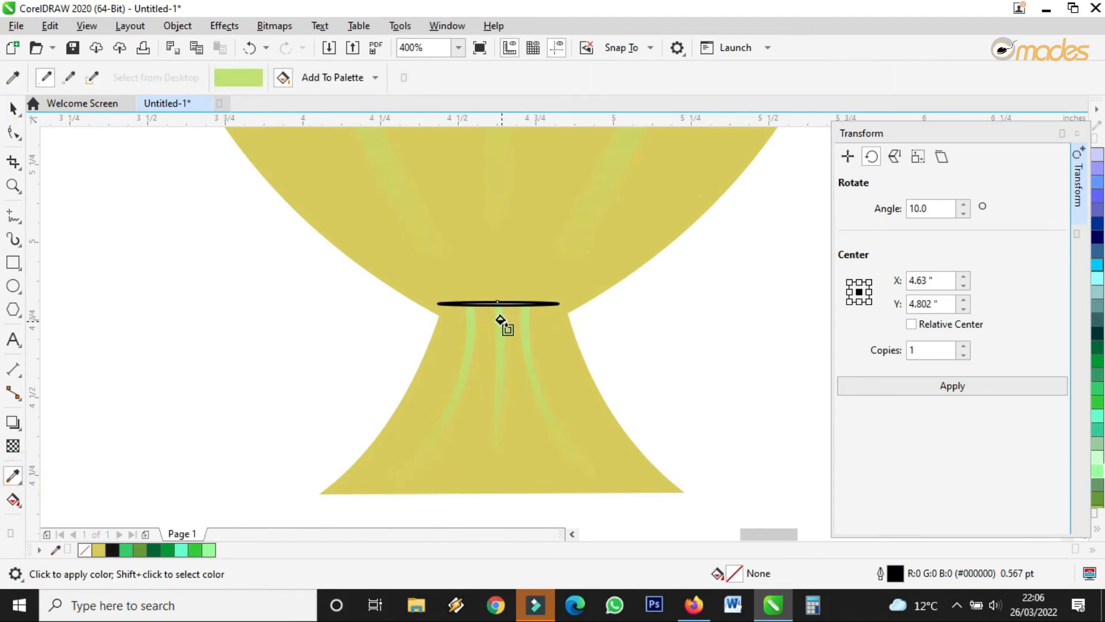
{"action": "scroll", "coordinate": [511, 242], "scroll_direction": "up", "scroll_amount": 2}
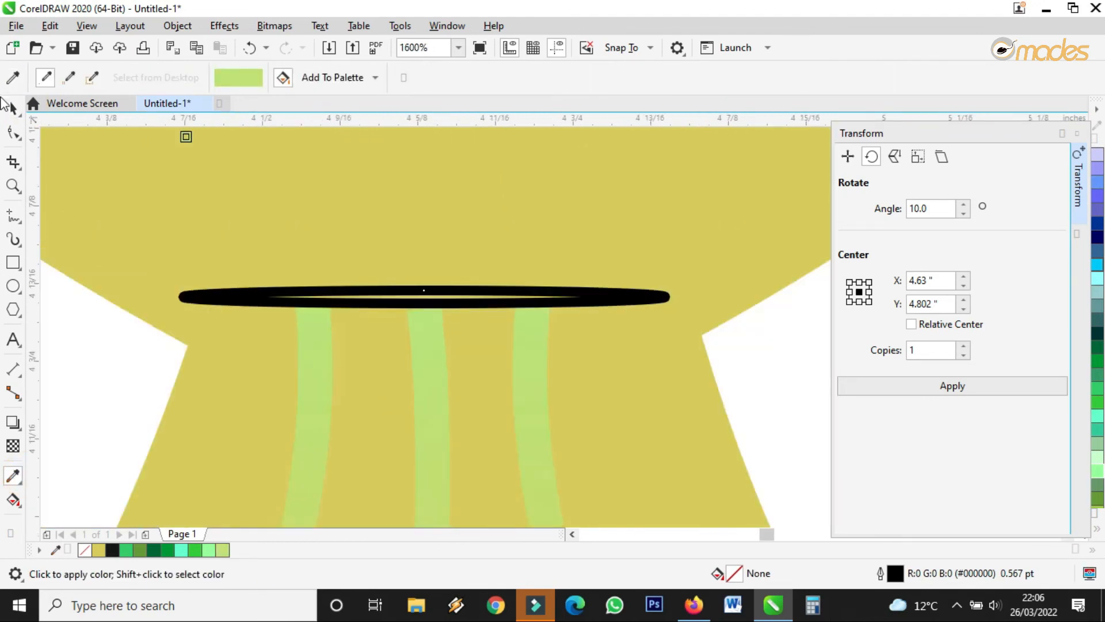
{"action": "left_click", "coordinate": [12, 108]}
{"action": "left_click", "coordinate": [698, 77]}
{"action": "left_click", "coordinate": [672, 93]}
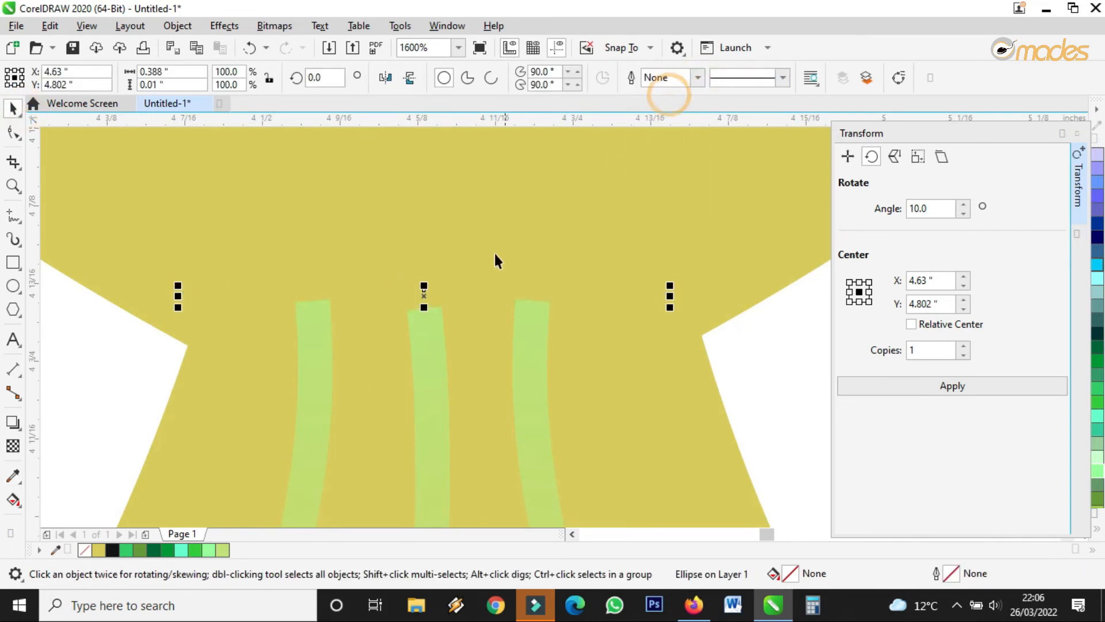
Undo the accidental stripe move, then make the thin neck ellipse taller and shift it clear of the stripes.
{"action": "left_click", "coordinate": [430, 276]}
{"action": "key", "text": "ctrl+z"}
{"action": "left_click", "coordinate": [414, 293]}
{"action": "left_click", "coordinate": [418, 299]}
{"action": "scroll", "coordinate": [426, 299], "scroll_direction": "down", "scroll_amount": 2}
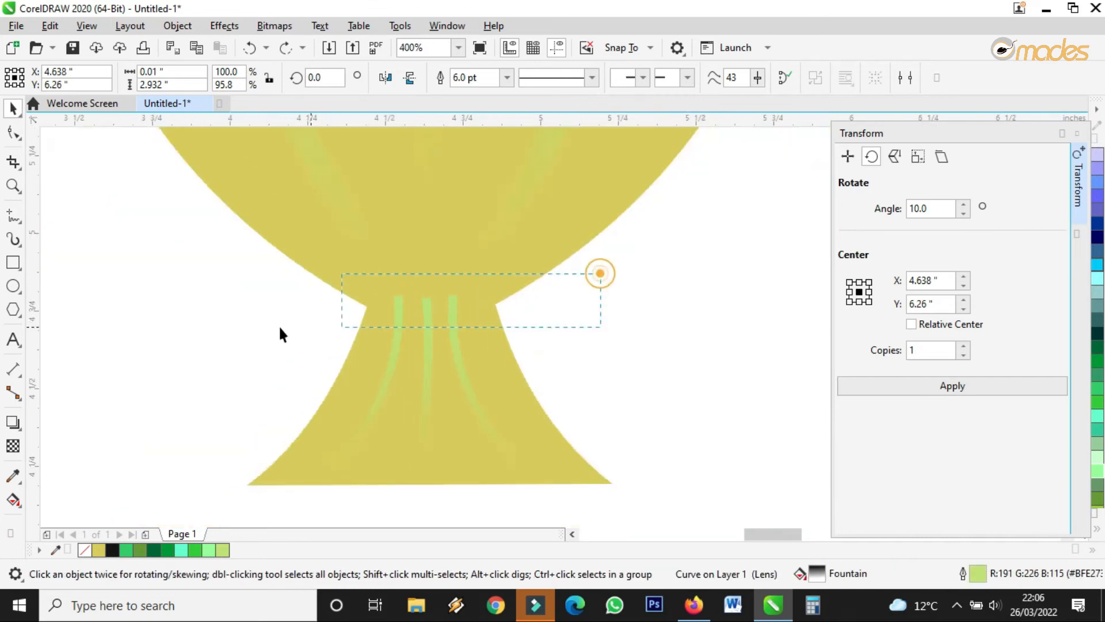
{"action": "left_click", "coordinate": [465, 285]}
{"action": "scroll", "coordinate": [465, 282], "scroll_direction": "up", "scroll_amount": 2}
{"action": "left_click_drag", "start_coordinate": [317, 318], "coordinate": [321, 295]}
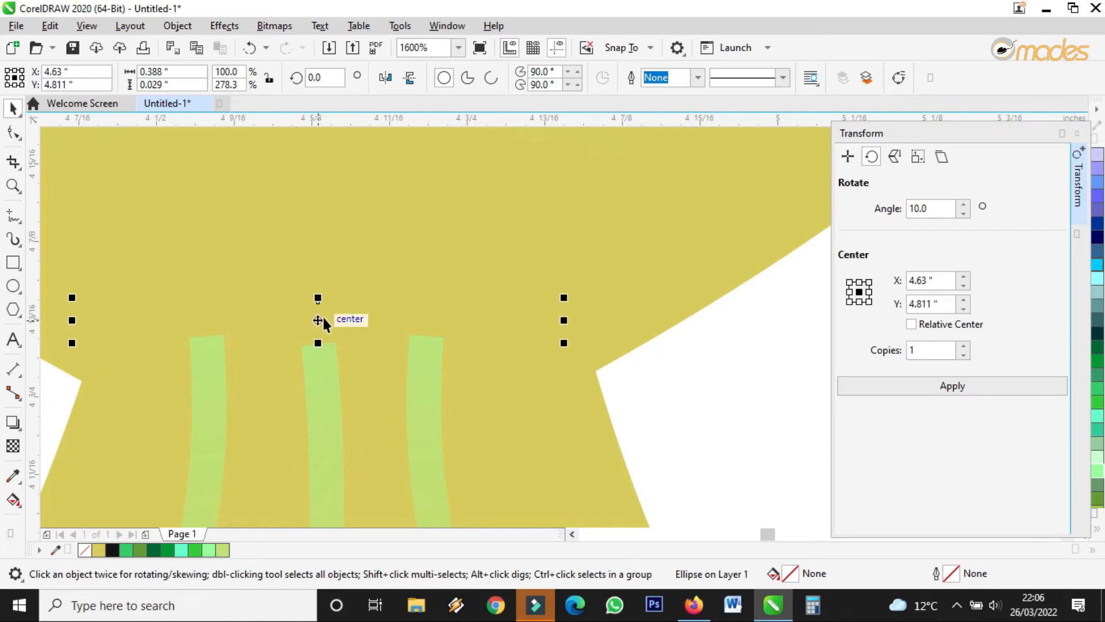
{"action": "left_click_drag", "start_coordinate": [320, 319], "coordinate": [534, 388]}
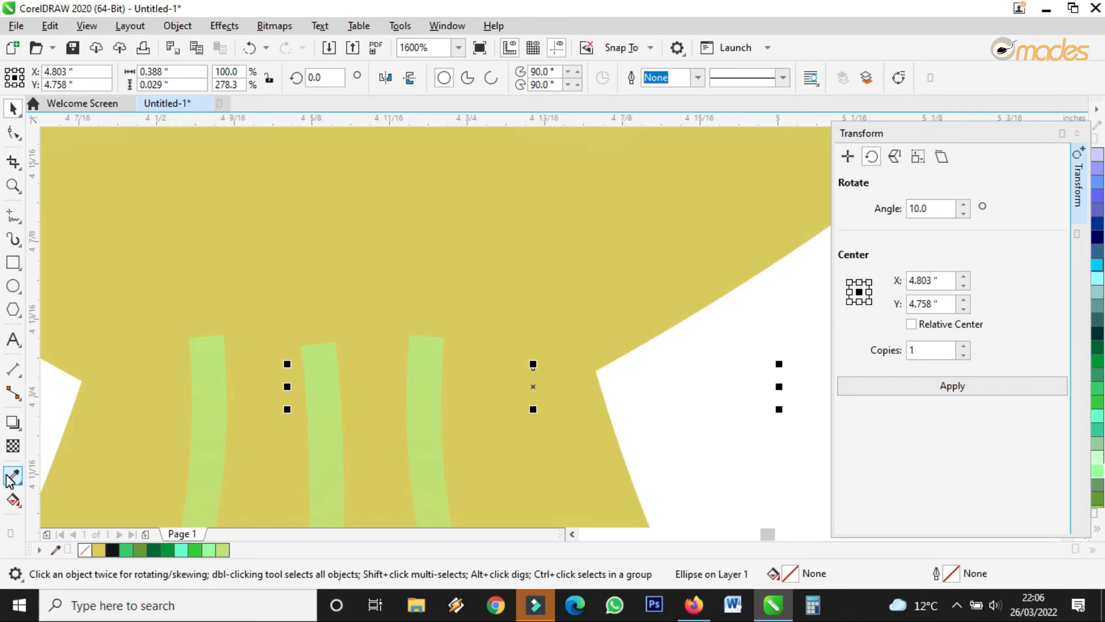
Fill the ellipse with the stripe's light green and drag it back onto the neck.
{"action": "left_click", "coordinate": [12, 477]}
{"action": "left_click", "coordinate": [327, 357]}
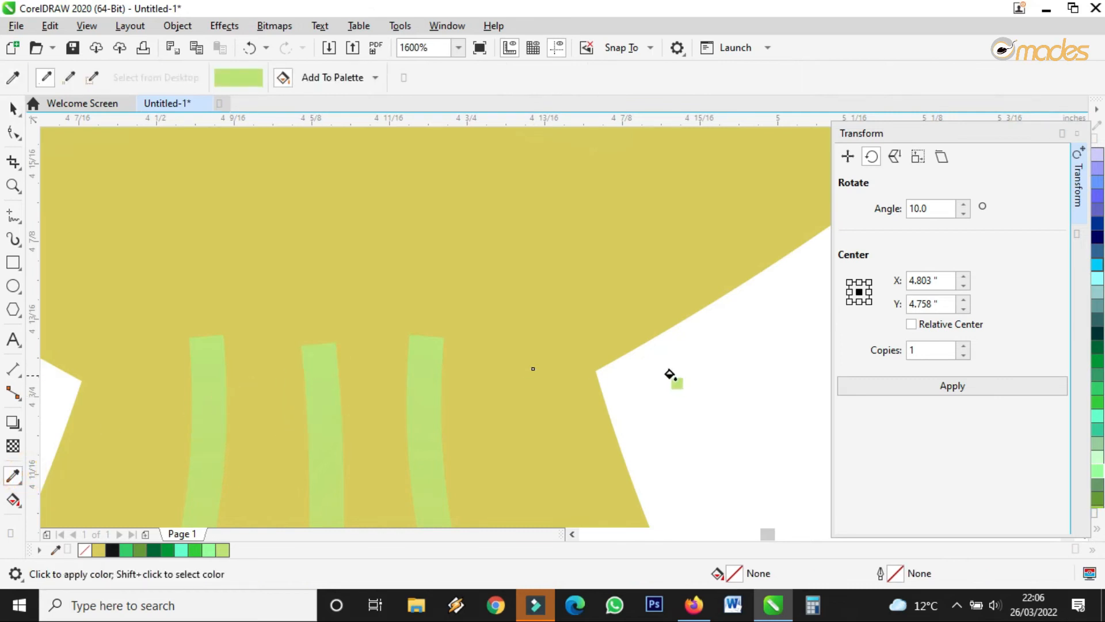
{"action": "left_click", "coordinate": [656, 373]}
{"action": "left_click", "coordinate": [13, 107]}
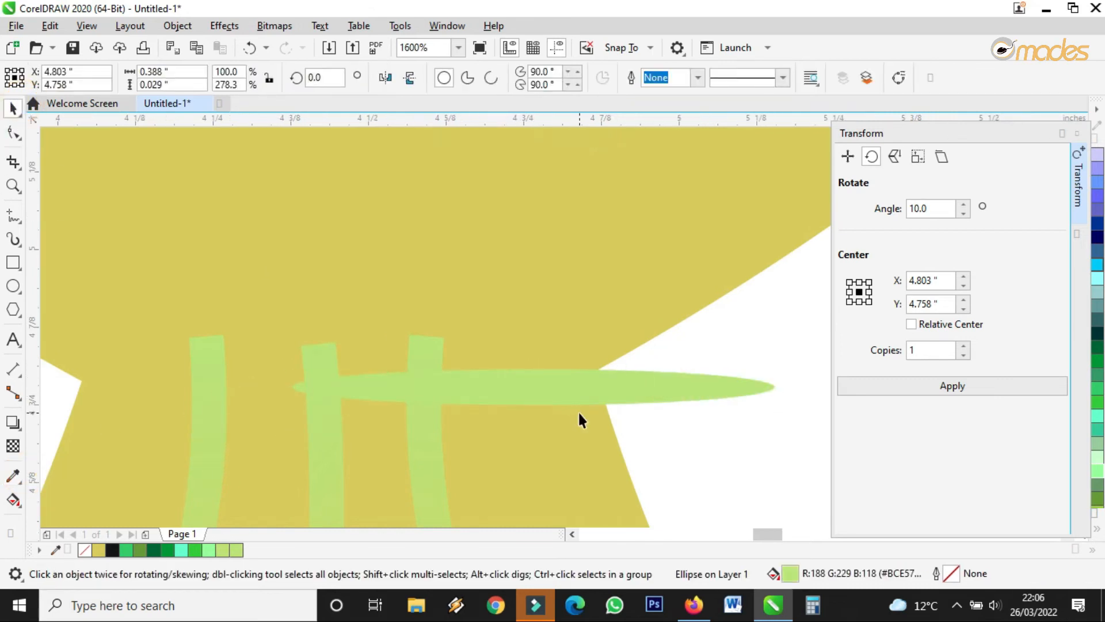
{"action": "scroll", "coordinate": [579, 414], "scroll_direction": "down", "scroll_amount": 1}
{"action": "left_click_drag", "start_coordinate": [549, 397], "coordinate": [459, 377]}
{"action": "scroll", "coordinate": [465, 385], "scroll_direction": "down", "scroll_amount": 2}
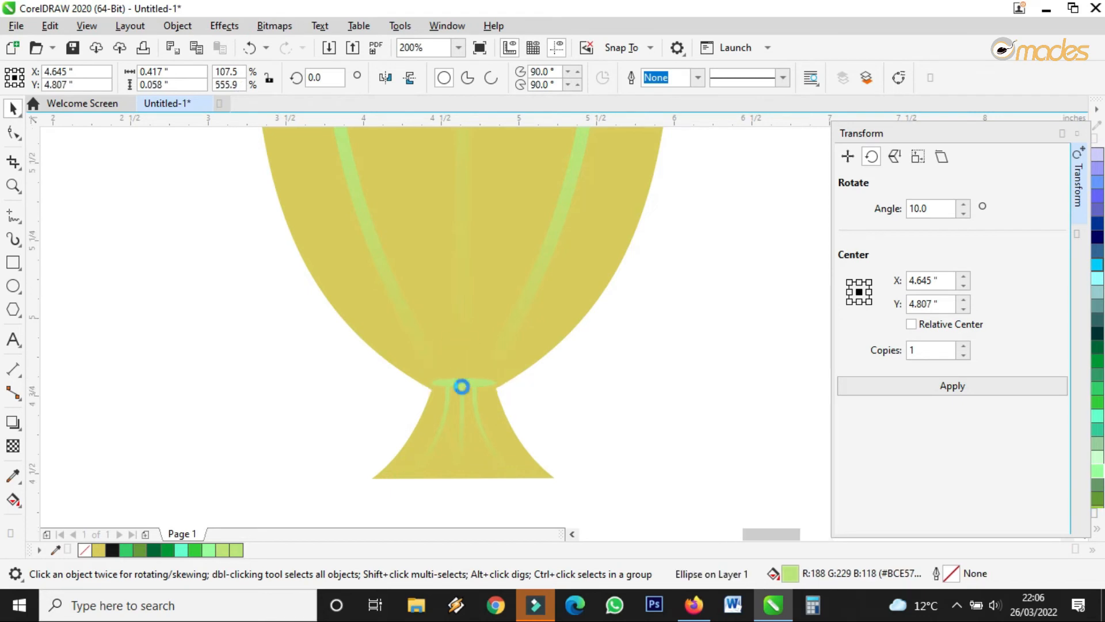
{"action": "scroll", "coordinate": [459, 386], "scroll_direction": "up", "scroll_amount": 2}
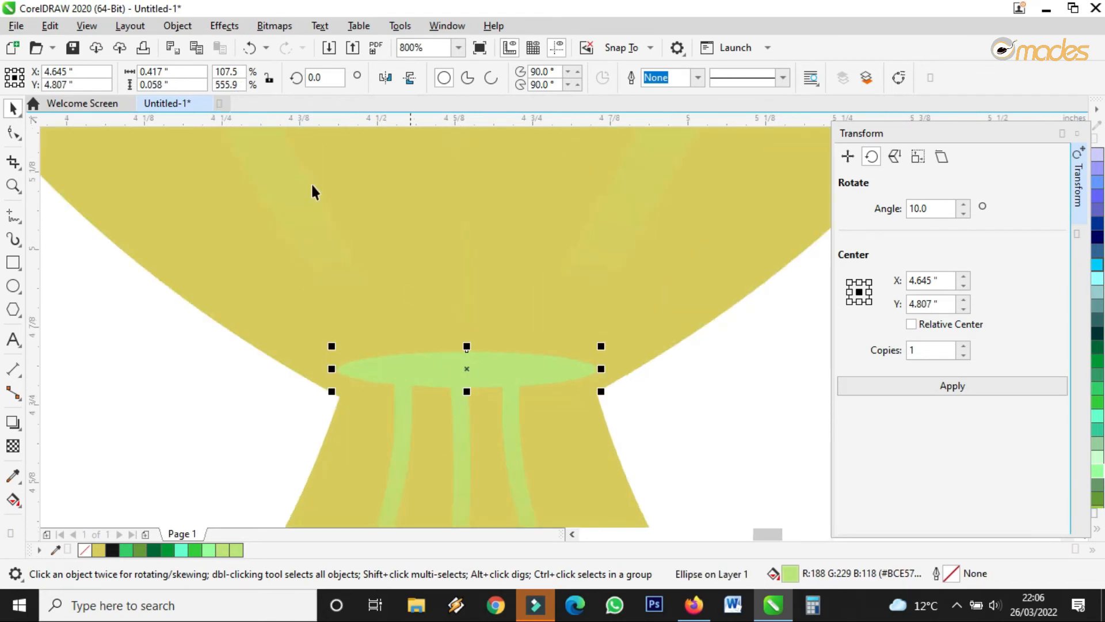
Apply a Gaussian Blur with a 3.8-pixel radius to the neck ellipse.
{"action": "left_click", "coordinate": [226, 18]}
{"action": "mouse_move", "coordinate": [255, 134]}
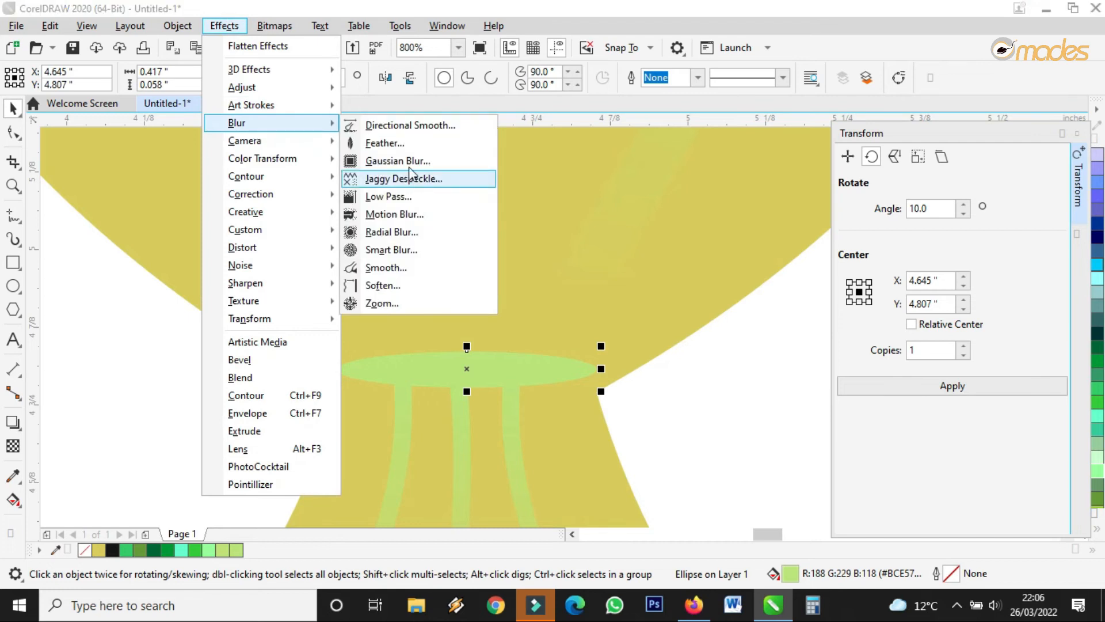
{"action": "left_click", "coordinate": [402, 161]}
{"action": "left_click", "coordinate": [483, 286]}
{"action": "left_click_drag", "start_coordinate": [454, 284], "coordinate": [451, 288]}
{"action": "left_click", "coordinate": [637, 341]}
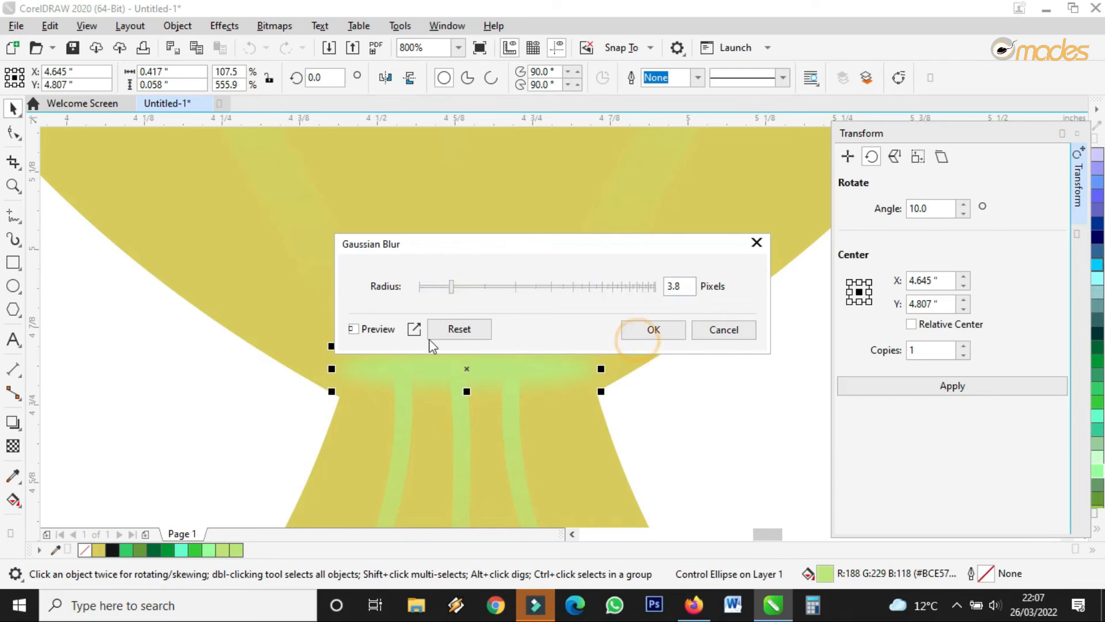
Deselect the ellipse and select the middle stem stripe.
{"action": "scroll", "coordinate": [449, 390], "scroll_direction": "down", "scroll_amount": 1}
{"action": "left_click", "coordinate": [622, 412]}
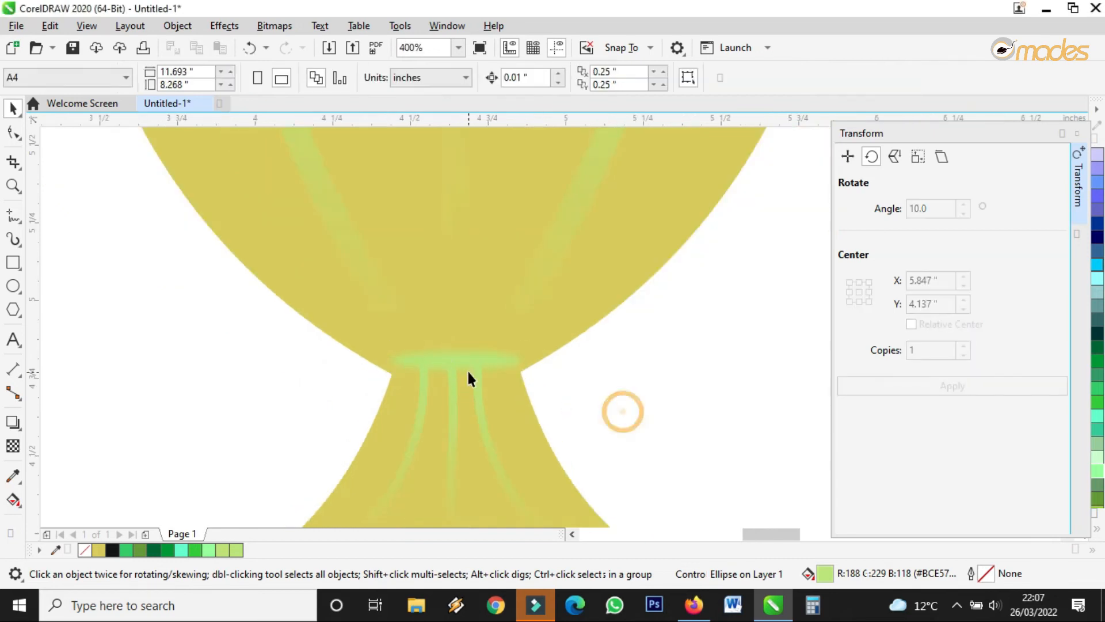
{"action": "scroll", "coordinate": [468, 368], "scroll_direction": "down", "scroll_amount": 2}
{"action": "scroll", "coordinate": [462, 390], "scroll_direction": "up", "scroll_amount": 2}
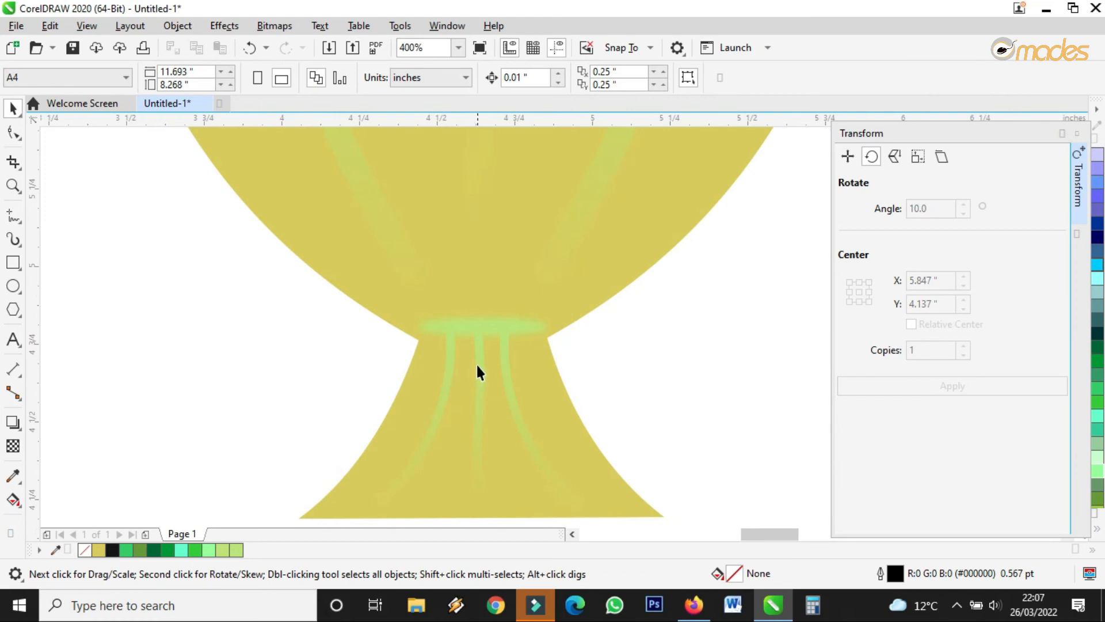
{"action": "left_click", "coordinate": [477, 366]}
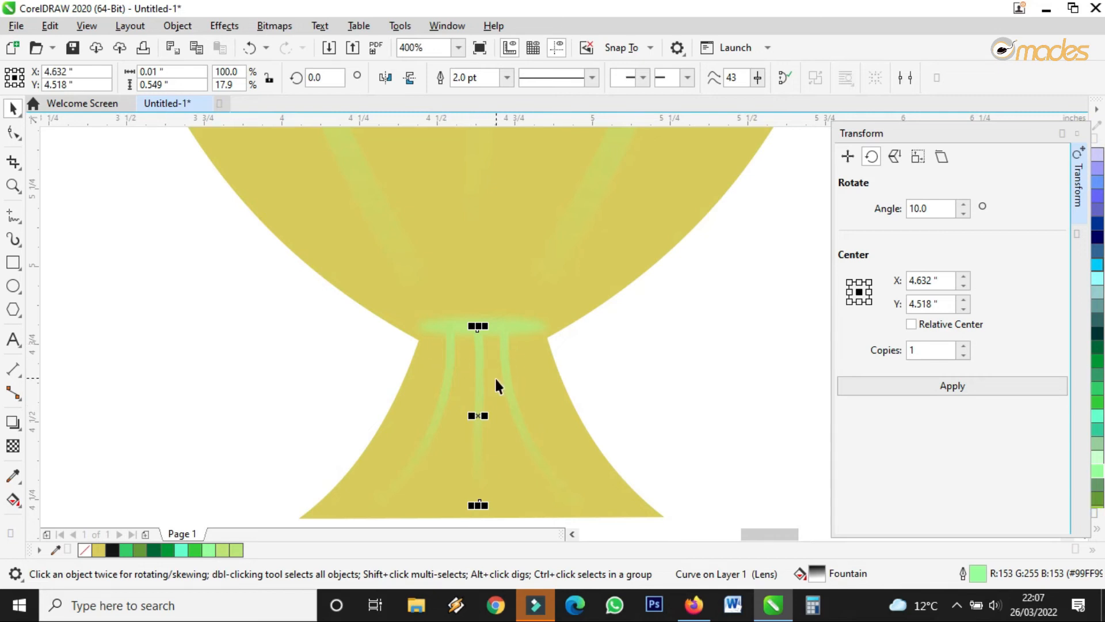
Mirror the middle stripe vertically and run the neighbouring stripe's fade from below the base to the waist.
{"action": "left_click", "coordinate": [411, 81]}
{"action": "left_click", "coordinate": [504, 364]}
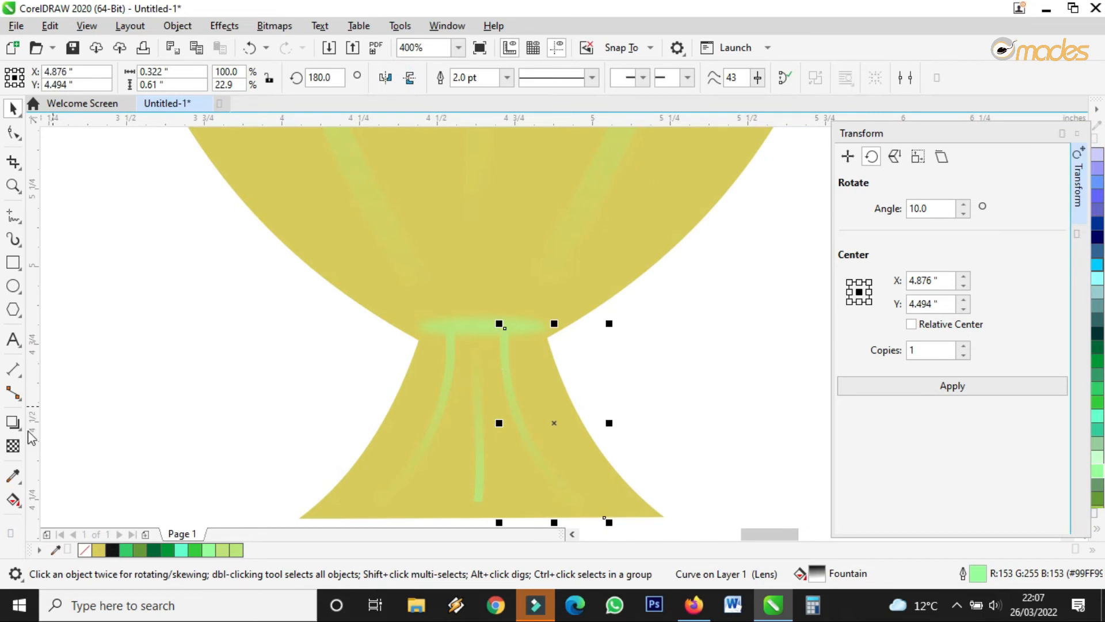
{"action": "left_click", "coordinate": [12, 447]}
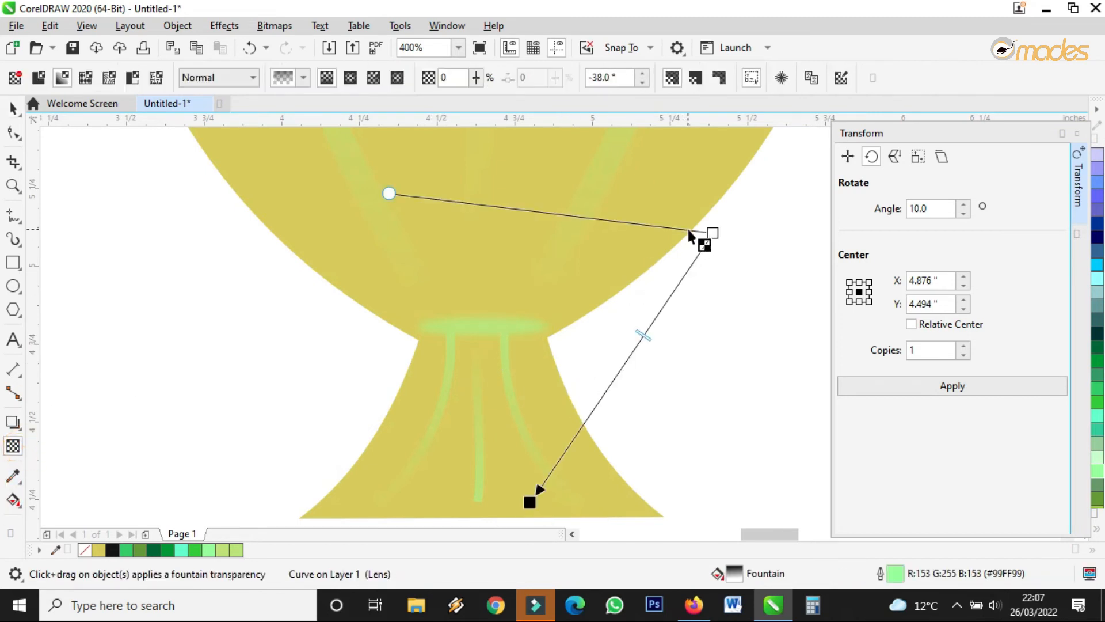
{"action": "scroll", "coordinate": [641, 259], "scroll_direction": "down", "scroll_amount": 1}
{"action": "left_click_drag", "start_coordinate": [670, 242], "coordinate": [603, 456]}
{"action": "left_click_drag", "start_coordinate": [575, 373], "coordinate": [575, 266]}
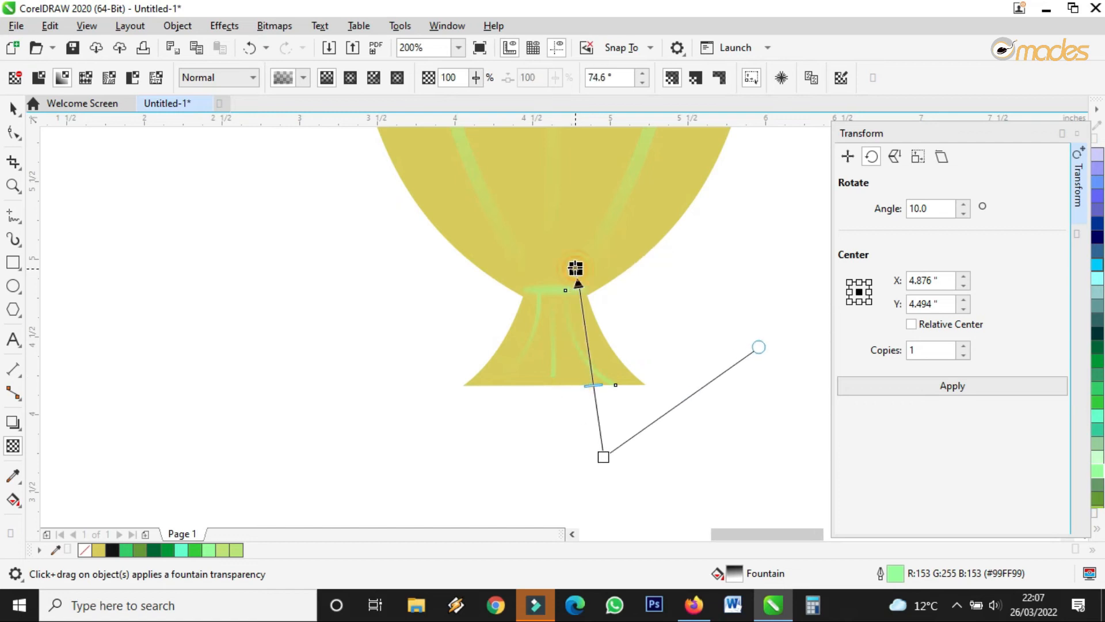
Re-angle another stripe's transparency fade from below the base up to the cup's waist.
{"action": "left_click", "coordinate": [536, 321]}
{"action": "left_click_drag", "start_coordinate": [431, 241], "coordinate": [428, 447]}
{"action": "left_click_drag", "start_coordinate": [524, 376], "coordinate": [543, 285]}
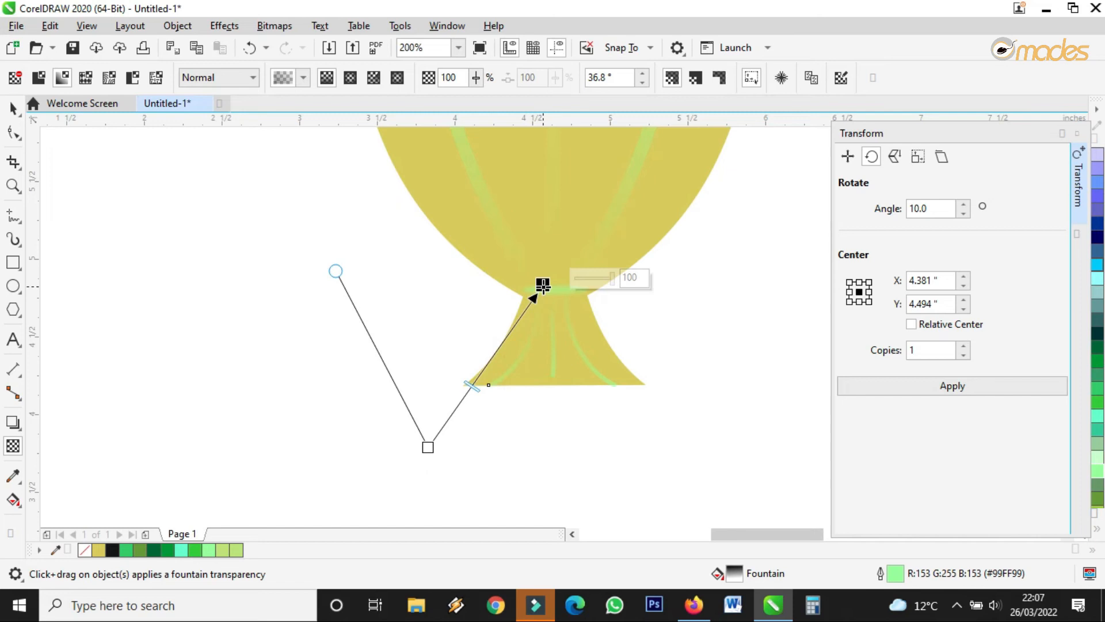
{"action": "left_click_drag", "start_coordinate": [427, 447], "coordinate": [491, 431]}
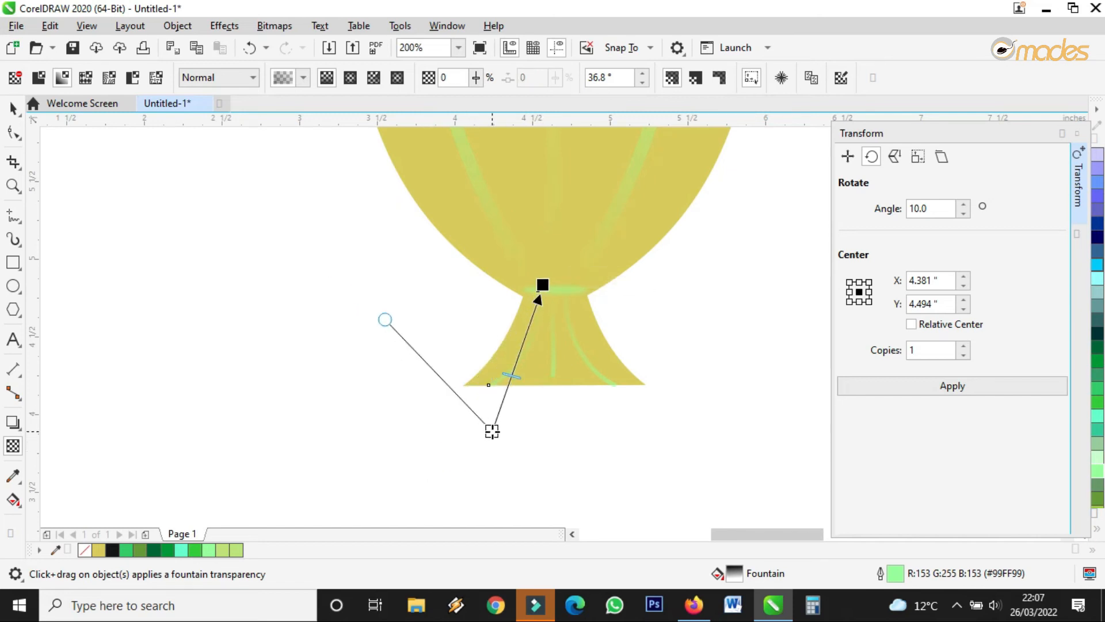
{"action": "left_click_drag", "start_coordinate": [541, 286], "coordinate": [552, 269]}
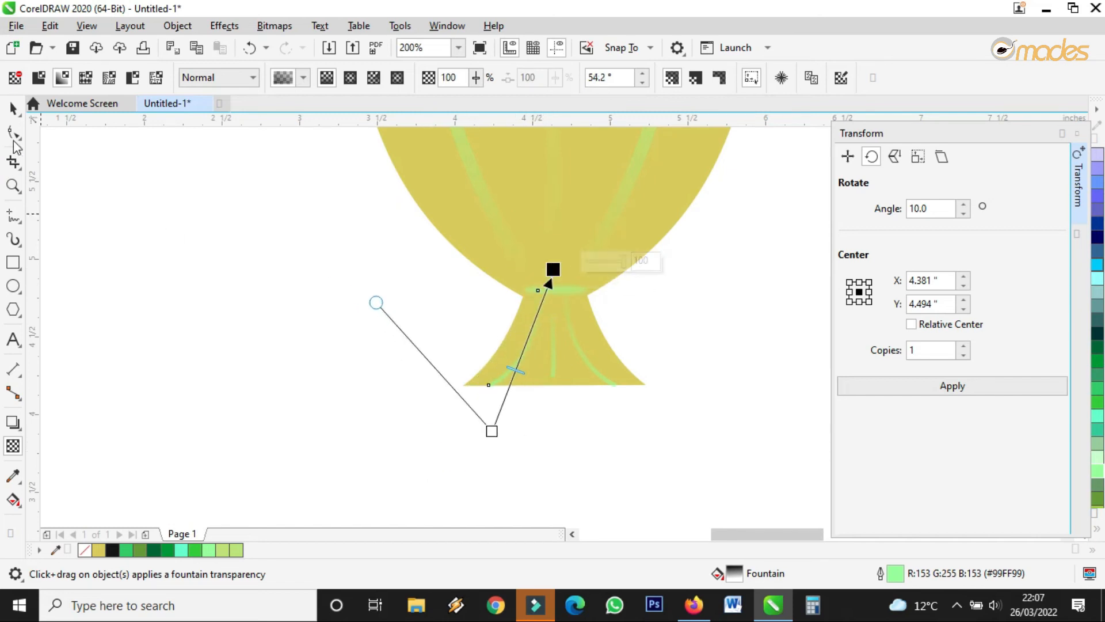
Stretch the middle stem stripe down to the base and select its bottom node for editing.
{"action": "left_click", "coordinate": [21, 109]}
{"action": "scroll", "coordinate": [568, 371], "scroll_direction": "up", "scroll_amount": 1}
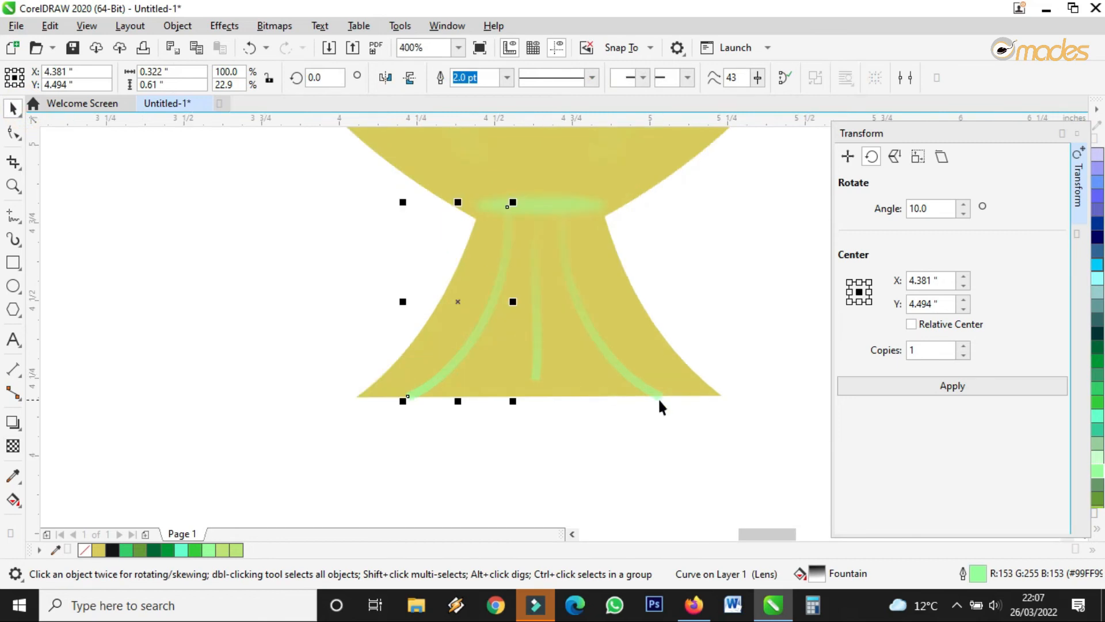
{"action": "scroll", "coordinate": [658, 397], "scroll_direction": "up", "scroll_amount": 1}
{"action": "left_click", "coordinate": [410, 345]}
{"action": "left_click_drag", "start_coordinate": [407, 364], "coordinate": [410, 393]}
{"action": "key", "text": "F10"}
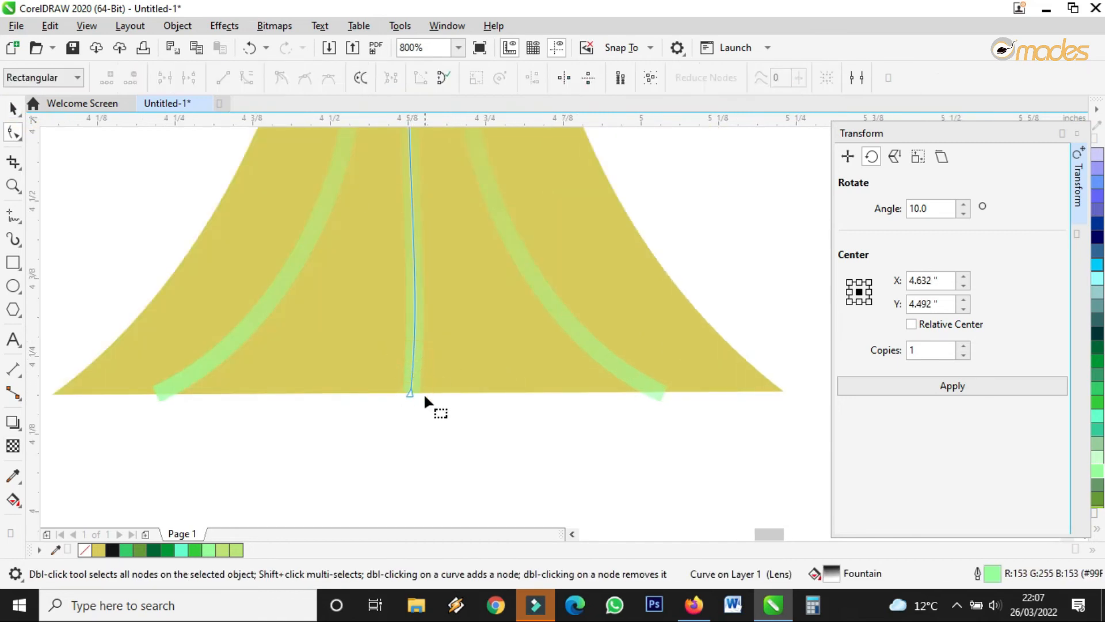
{"action": "left_click", "coordinate": [411, 392]}
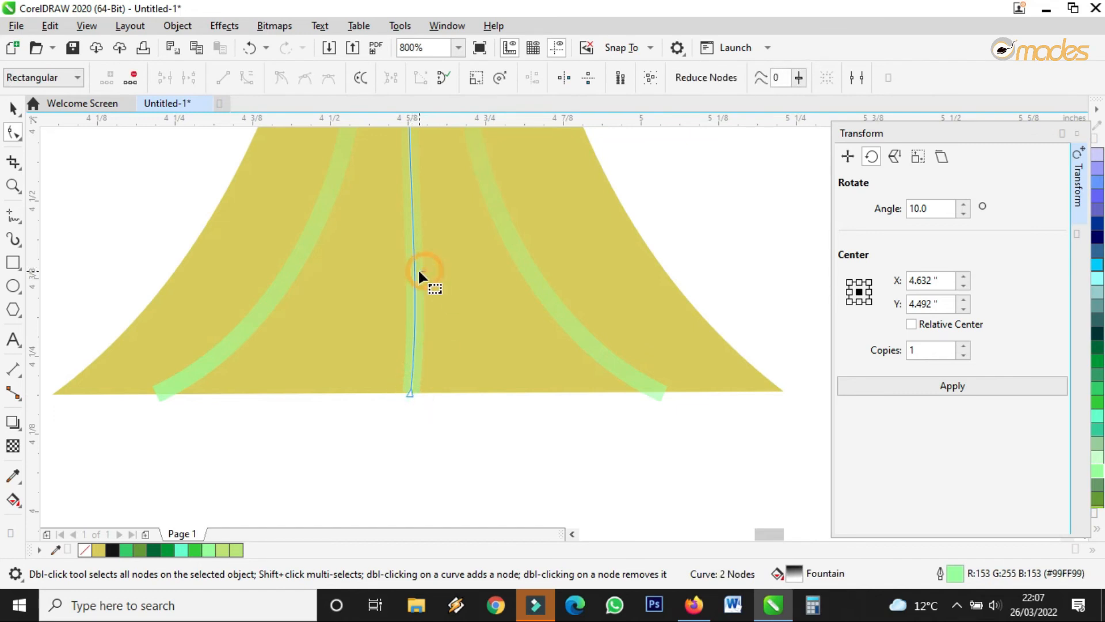
{"action": "left_click", "coordinate": [409, 394]}
{"action": "scroll", "coordinate": [484, 397], "scroll_direction": "down", "scroll_amount": 3}
{"action": "scroll", "coordinate": [480, 330], "scroll_direction": "up", "scroll_amount": 3}
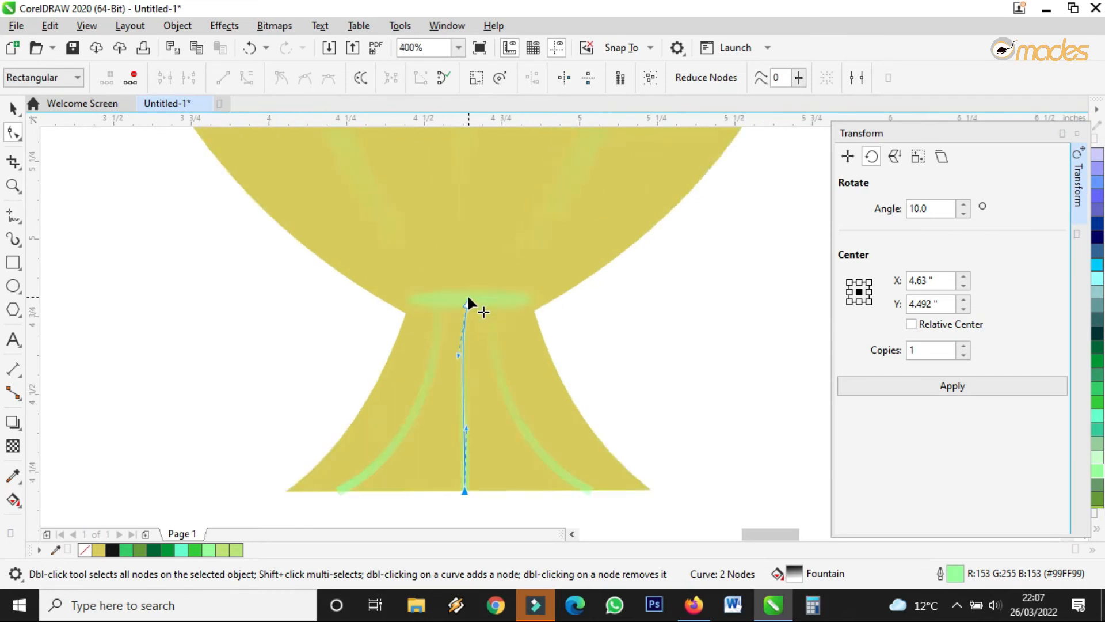
Select the blurred neck ellipse and nudge it slightly left.
{"action": "left_click", "coordinate": [13, 107]}
{"action": "left_click", "coordinate": [495, 293]}
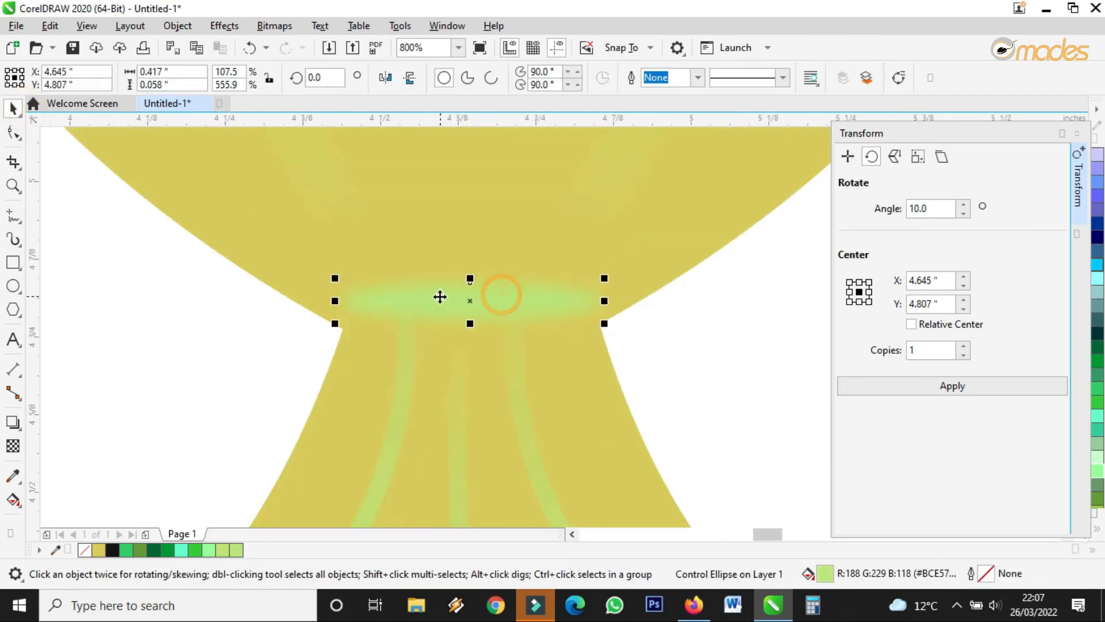
{"action": "left_click_drag", "start_coordinate": [440, 303], "coordinate": [437, 302]}
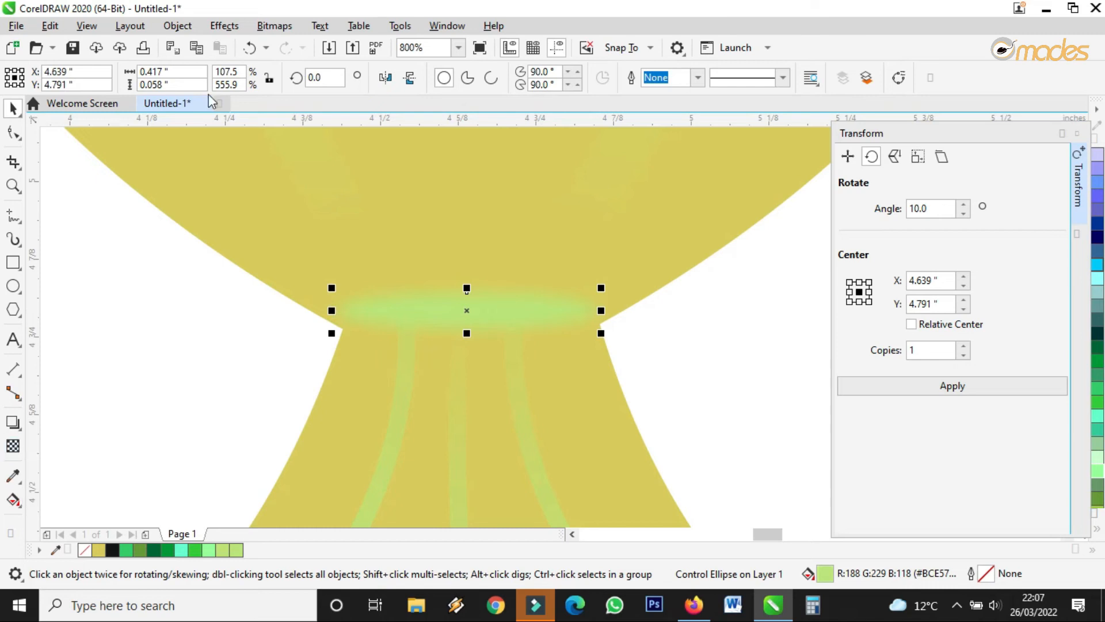
Apply a second, stronger Gaussian Blur of about 6.9 pixels to the neck ellipse, then deselect.
{"action": "left_click", "coordinate": [226, 26]}
{"action": "mouse_move", "coordinate": [271, 123]}
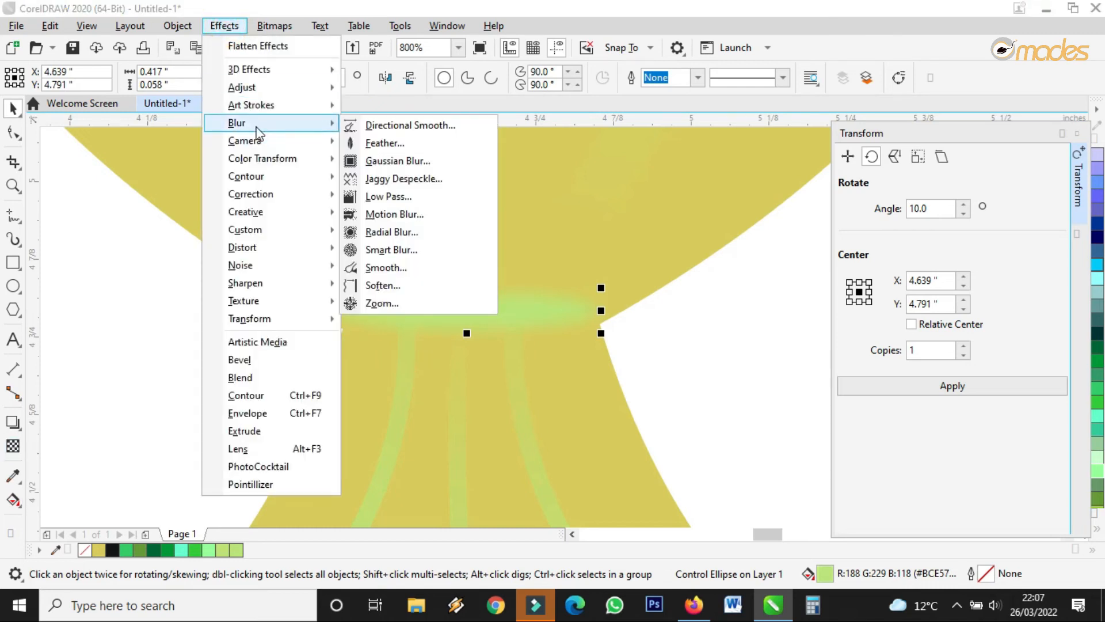
{"action": "left_click", "coordinate": [399, 161]}
{"action": "left_click_drag", "start_coordinate": [524, 249], "coordinate": [648, 215]}
{"action": "left_click_drag", "start_coordinate": [575, 251], "coordinate": [605, 253]}
{"action": "left_click", "coordinate": [594, 253]}
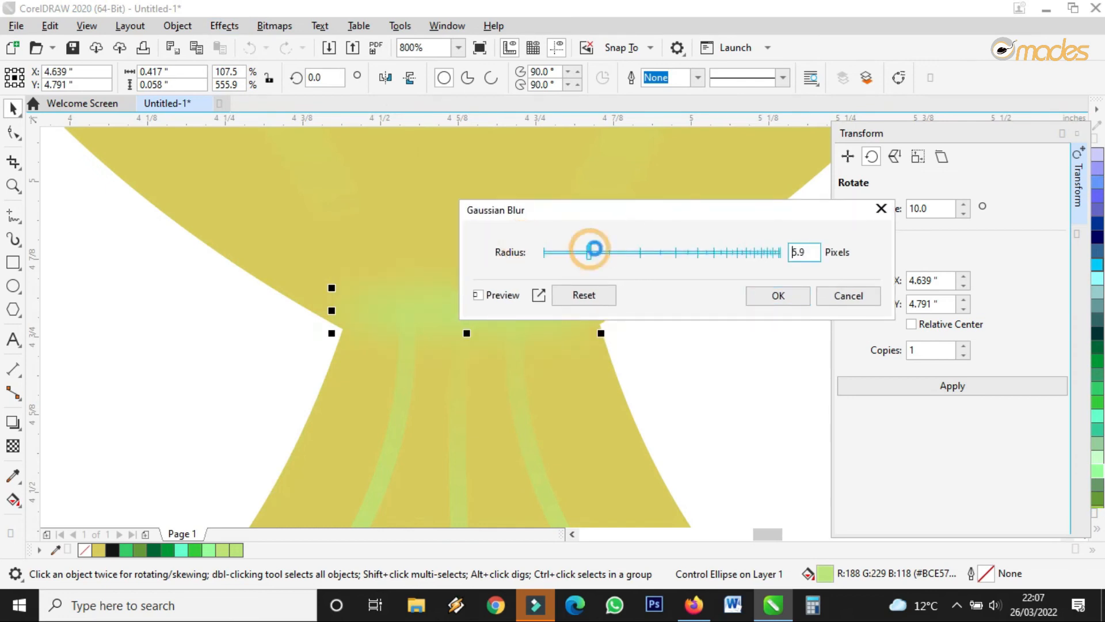
{"action": "left_click", "coordinate": [765, 299]}
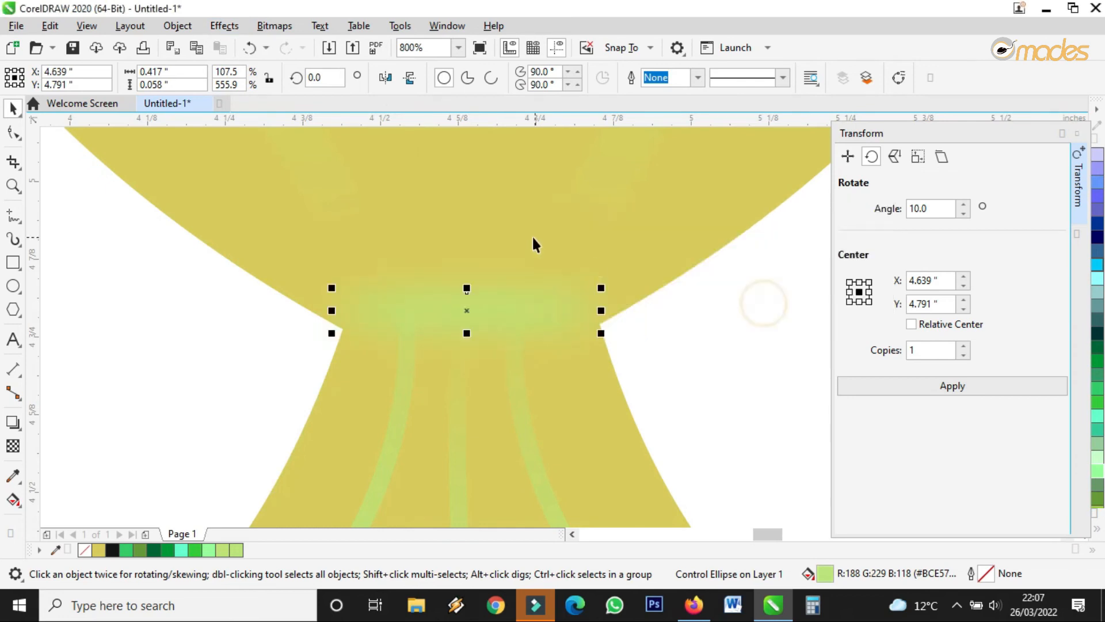
{"action": "scroll", "coordinate": [532, 236], "scroll_direction": "down", "scroll_amount": 3}
{"action": "left_click", "coordinate": [659, 311]}
{"action": "scroll", "coordinate": [522, 353], "scroll_direction": "up", "scroll_amount": 2}
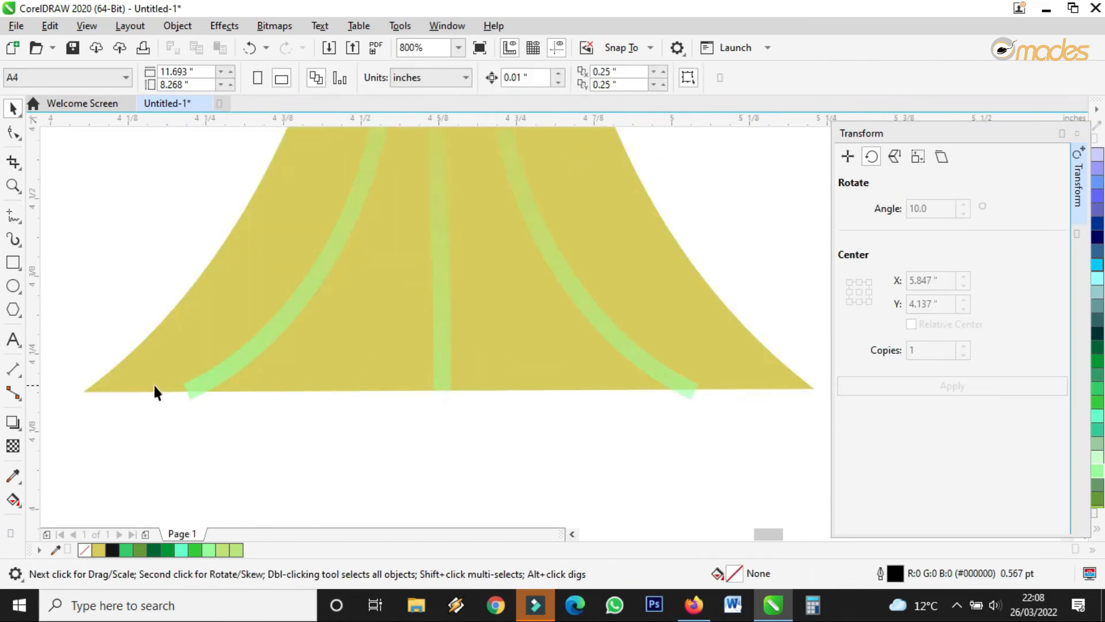
Select the three green stripes and PowerClip them inside the yellow base shape.
{"action": "left_click", "coordinate": [278, 316]}
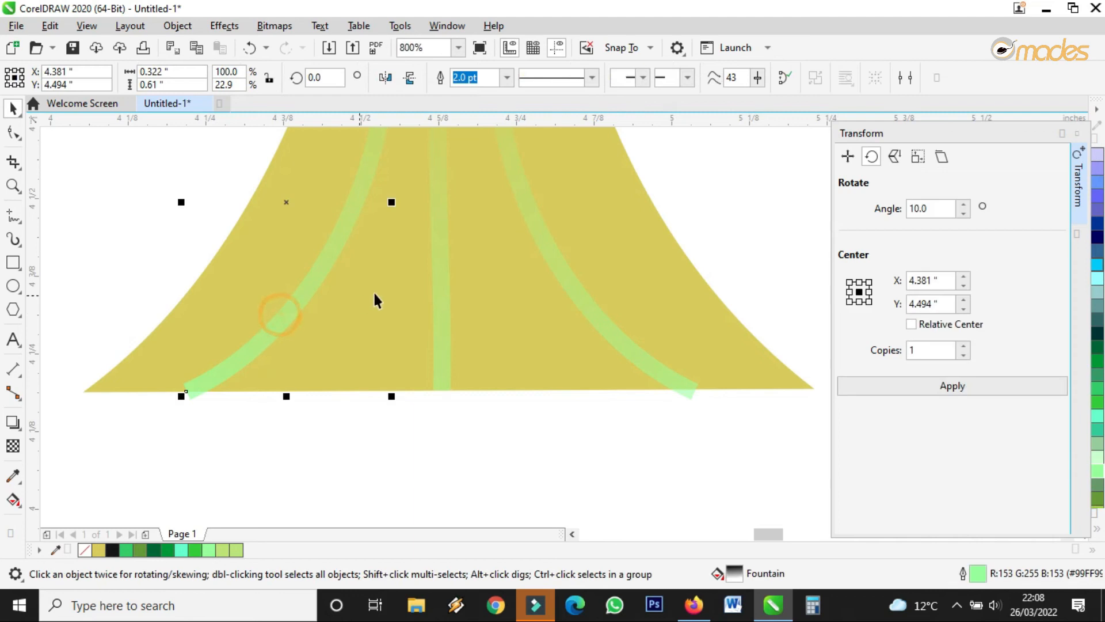
{"action": "left_click", "coordinate": [440, 281], "text": "shift"}
{"action": "left_click", "coordinate": [577, 285], "text": "shift"}
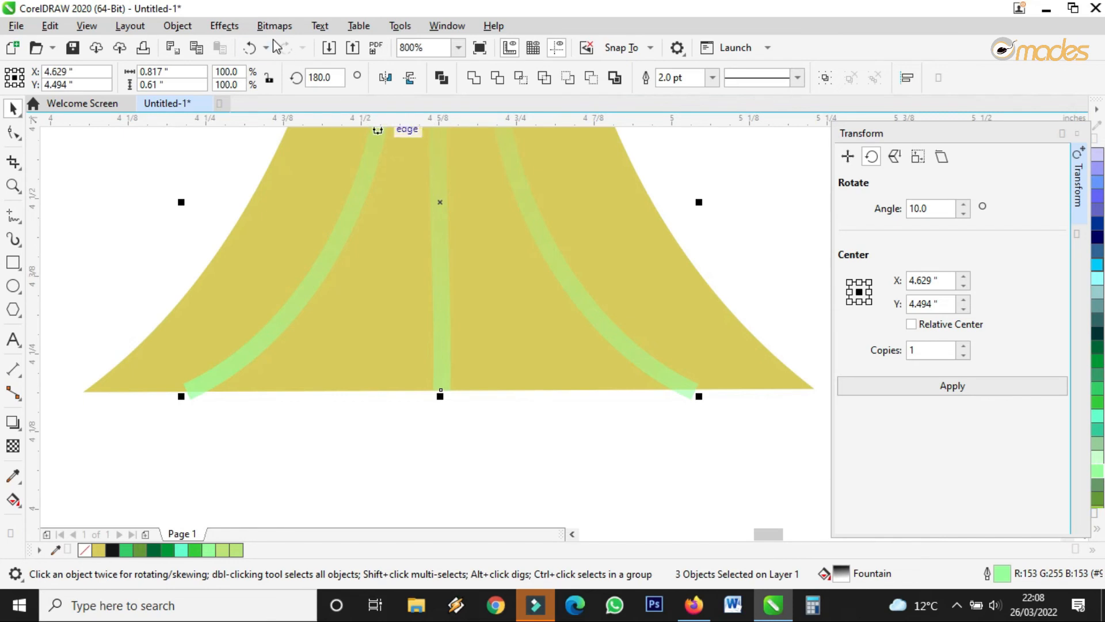
{"action": "left_click", "coordinate": [228, 26]}
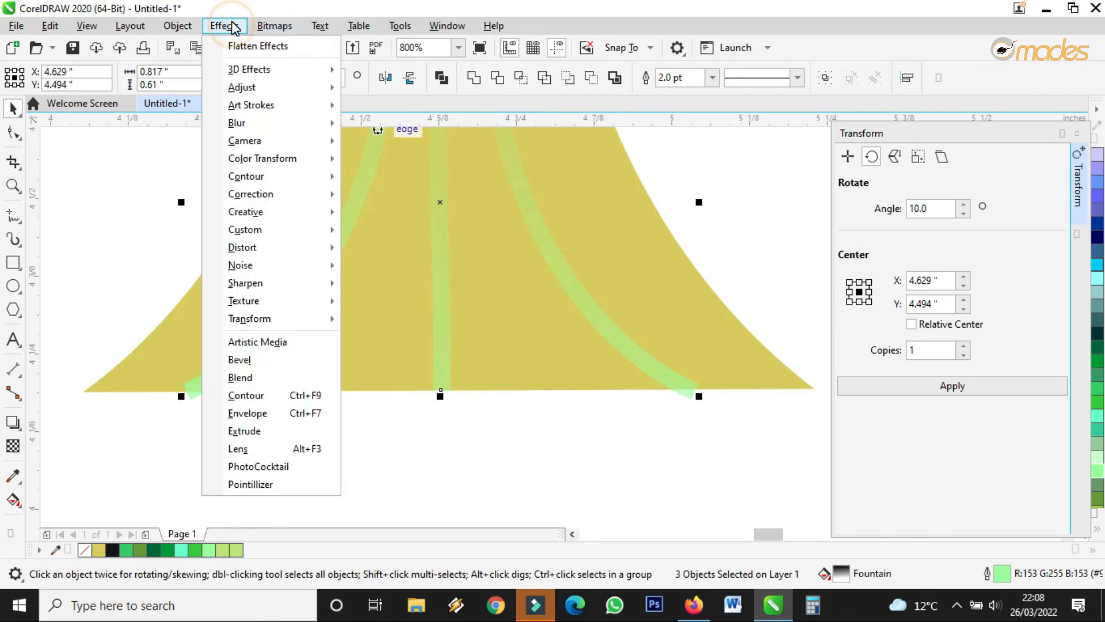
{"action": "left_click", "coordinate": [180, 28]}
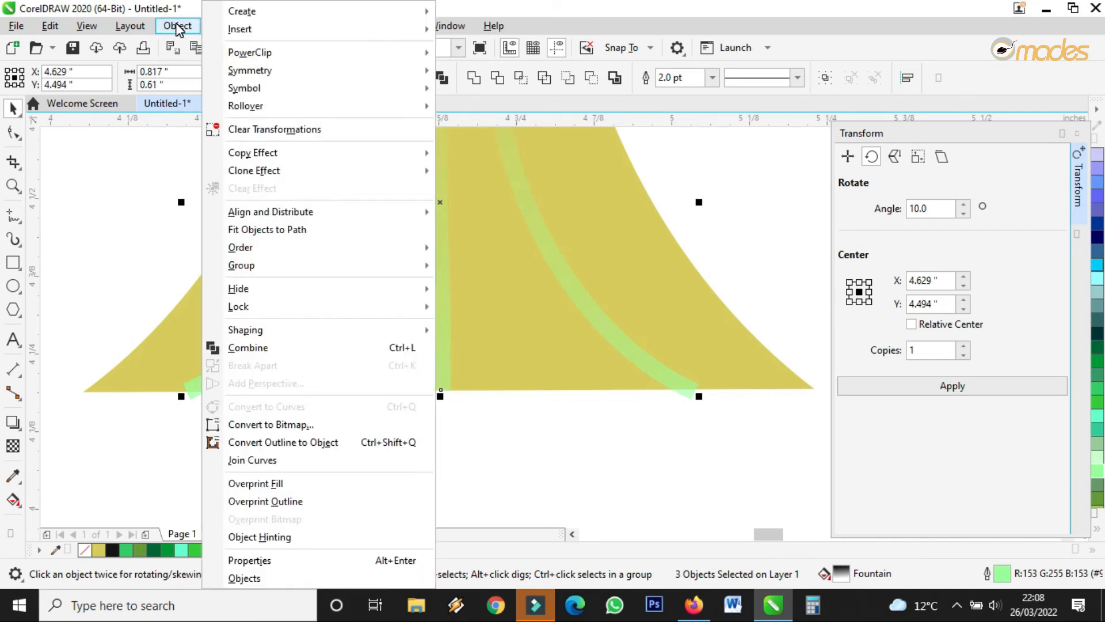
{"action": "mouse_move", "coordinate": [254, 56]}
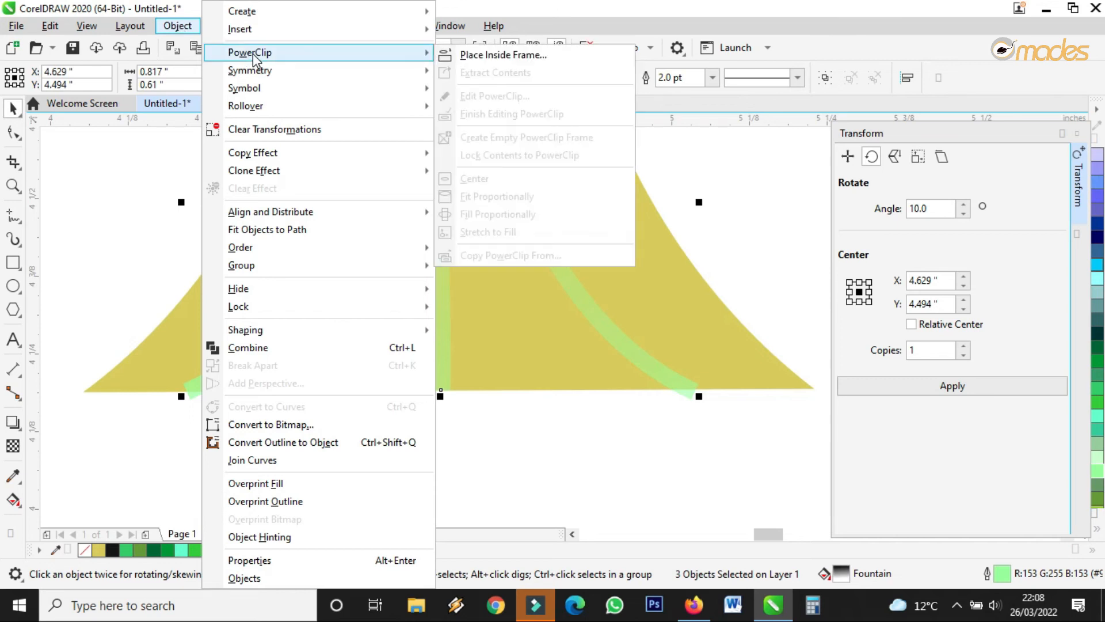
{"action": "left_click", "coordinate": [503, 56]}
{"action": "left_click", "coordinate": [620, 217]}
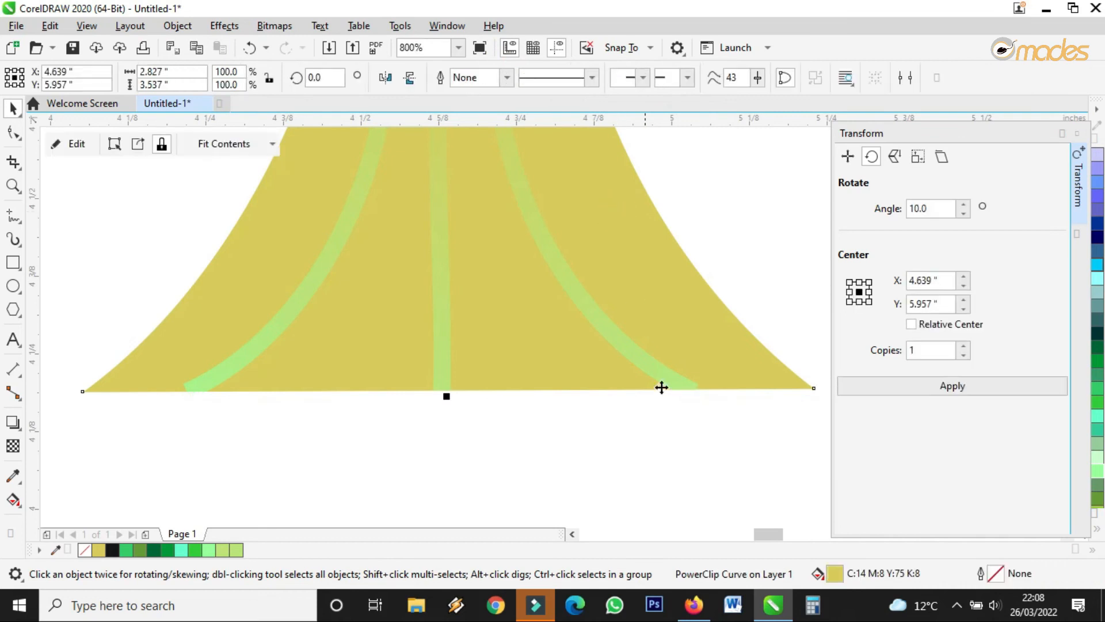
Edit the PowerClip to extend the right and left stripes past the bottom edge, then finish.
{"action": "right_click", "coordinate": [438, 316]}
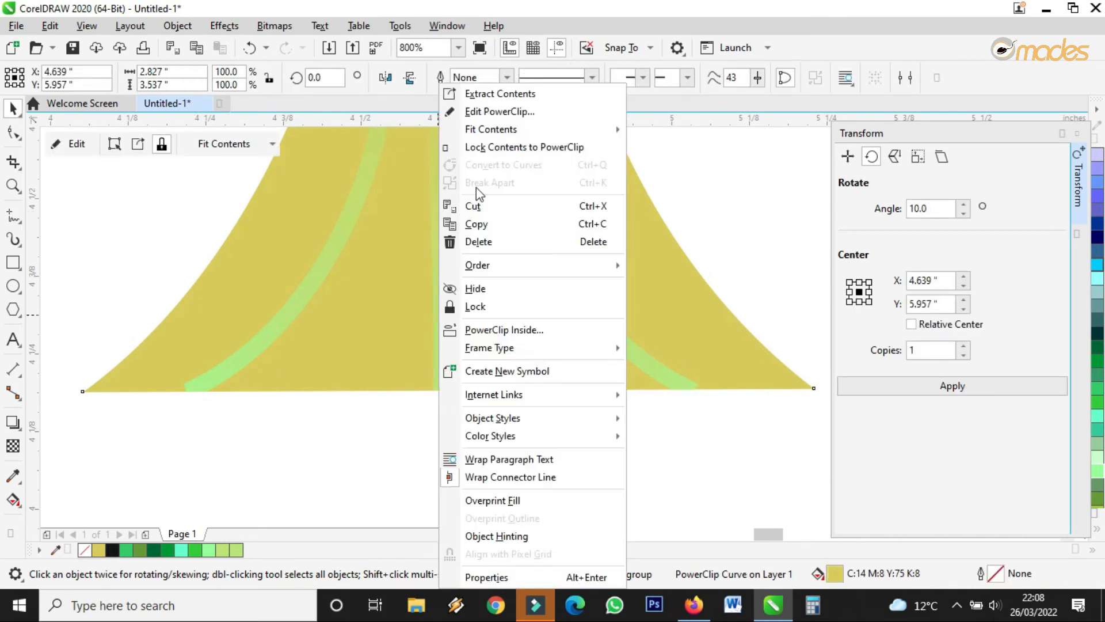
{"action": "left_click", "coordinate": [489, 121]}
{"action": "left_click", "coordinate": [434, 309]}
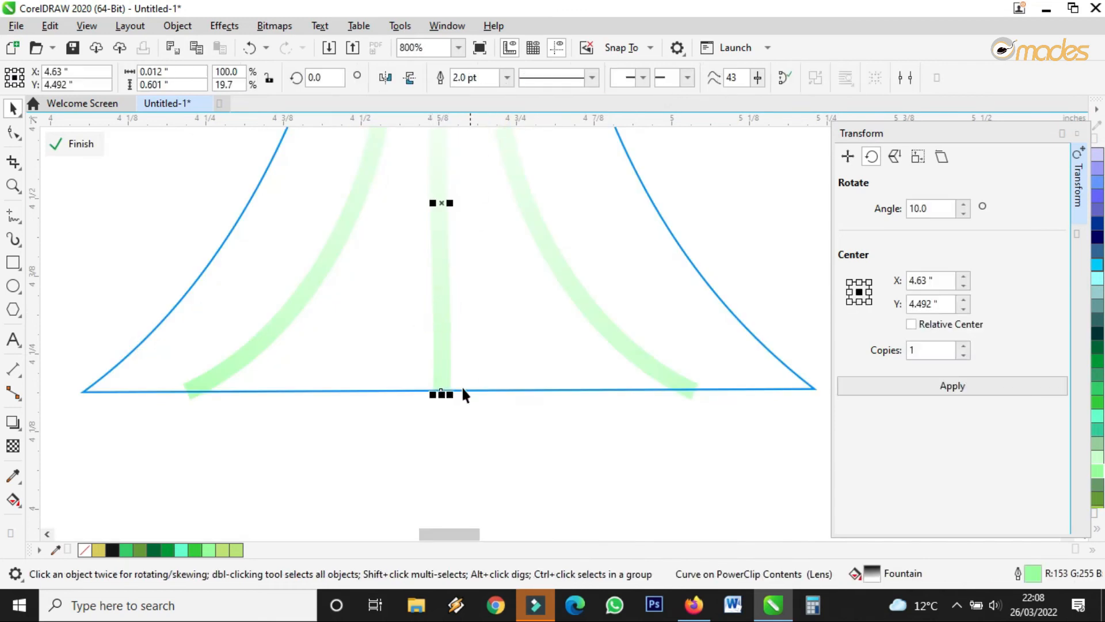
{"action": "left_click", "coordinate": [666, 378]}
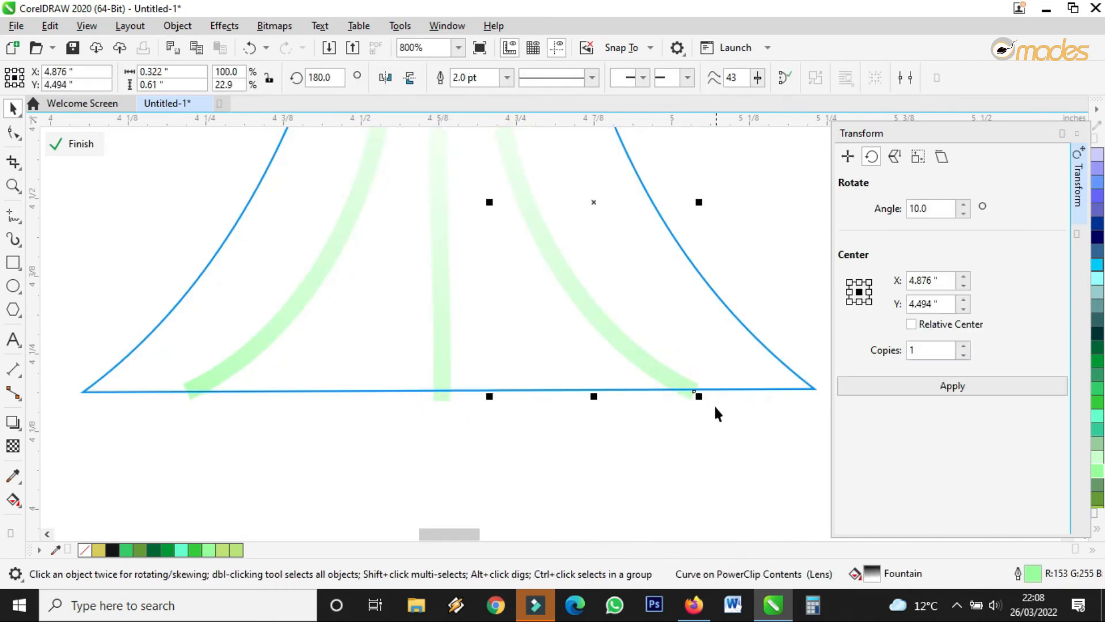
{"action": "left_click_drag", "start_coordinate": [698, 397], "coordinate": [702, 403]}
{"action": "left_click", "coordinate": [206, 379]}
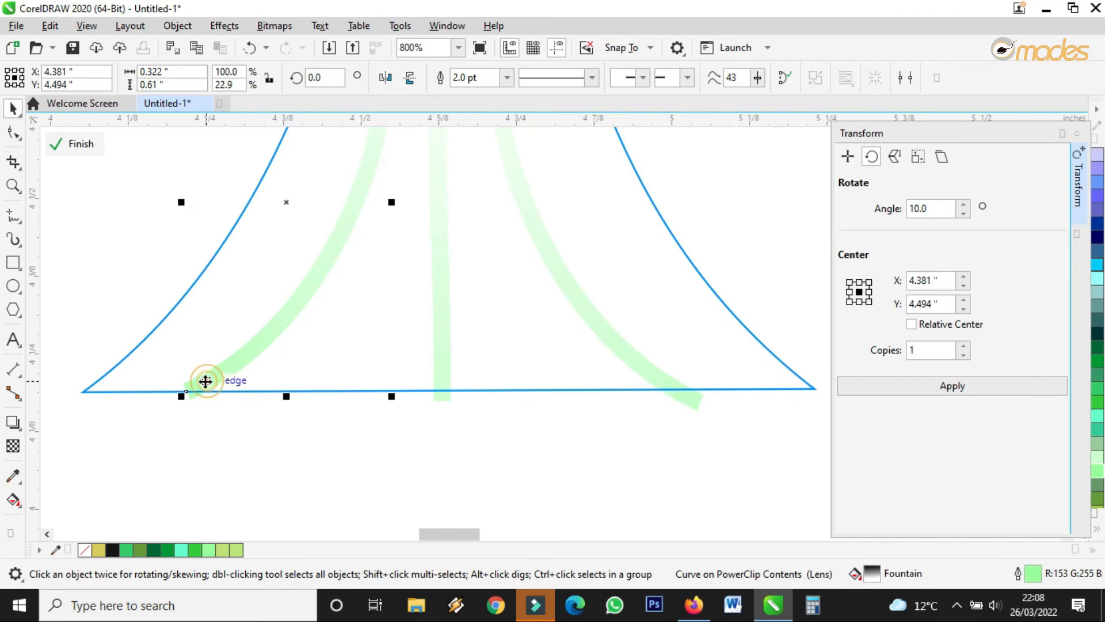
{"action": "left_click_drag", "start_coordinate": [173, 393], "coordinate": [166, 410]}
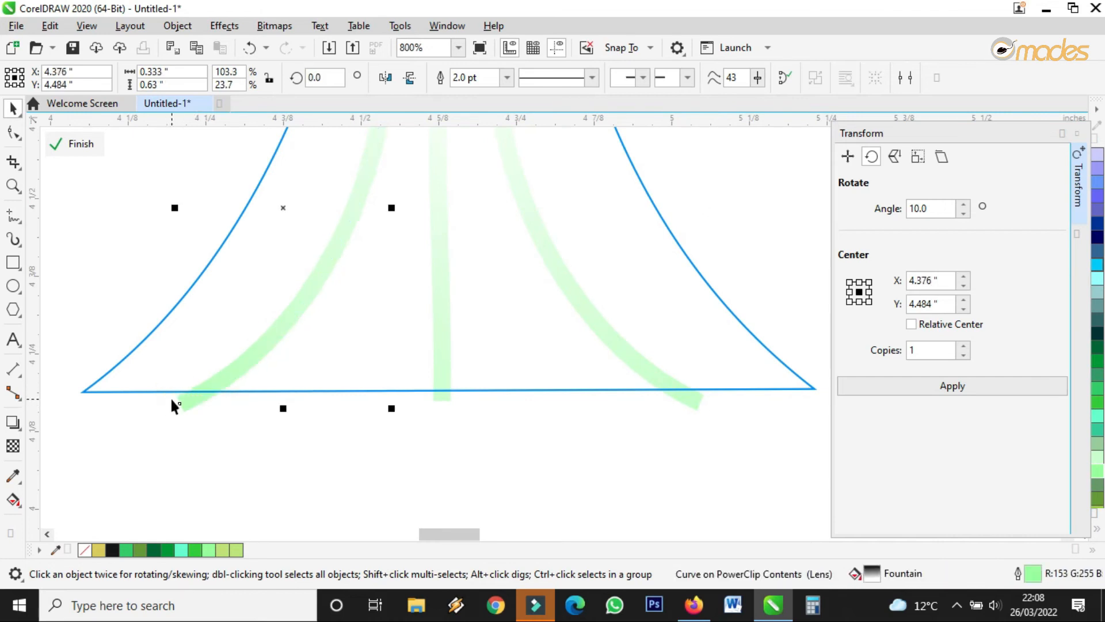
{"action": "left_click", "coordinate": [90, 151]}
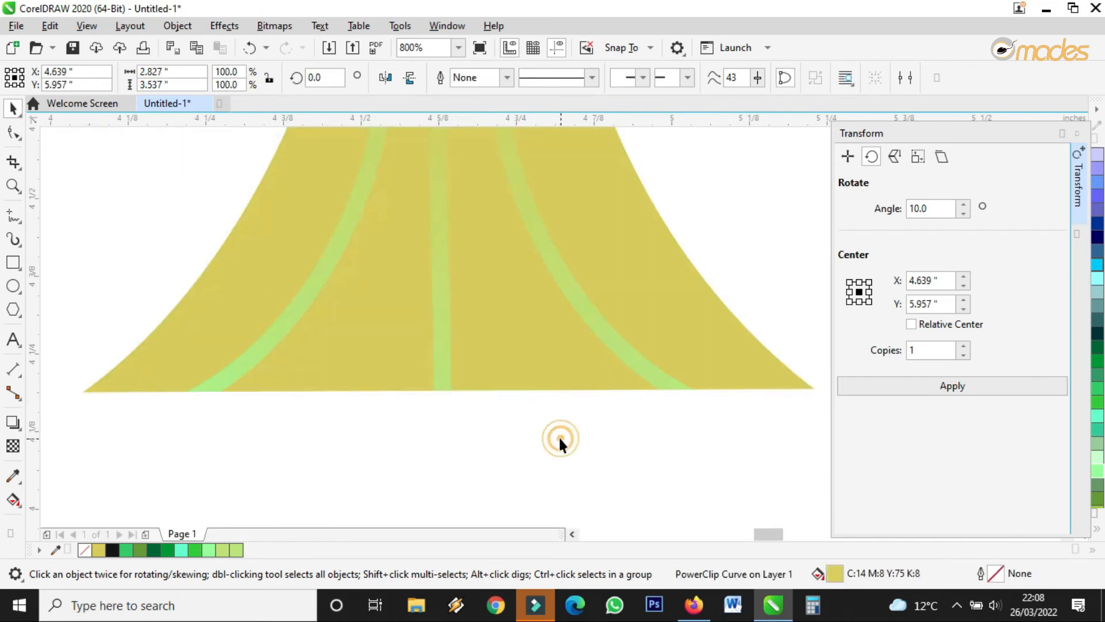
{"action": "left_click", "coordinate": [559, 435]}
{"action": "scroll", "coordinate": [554, 434], "scroll_direction": "down", "scroll_amount": 5}
{"action": "scroll", "coordinate": [554, 441], "scroll_direction": "down", "scroll_amount": 1}
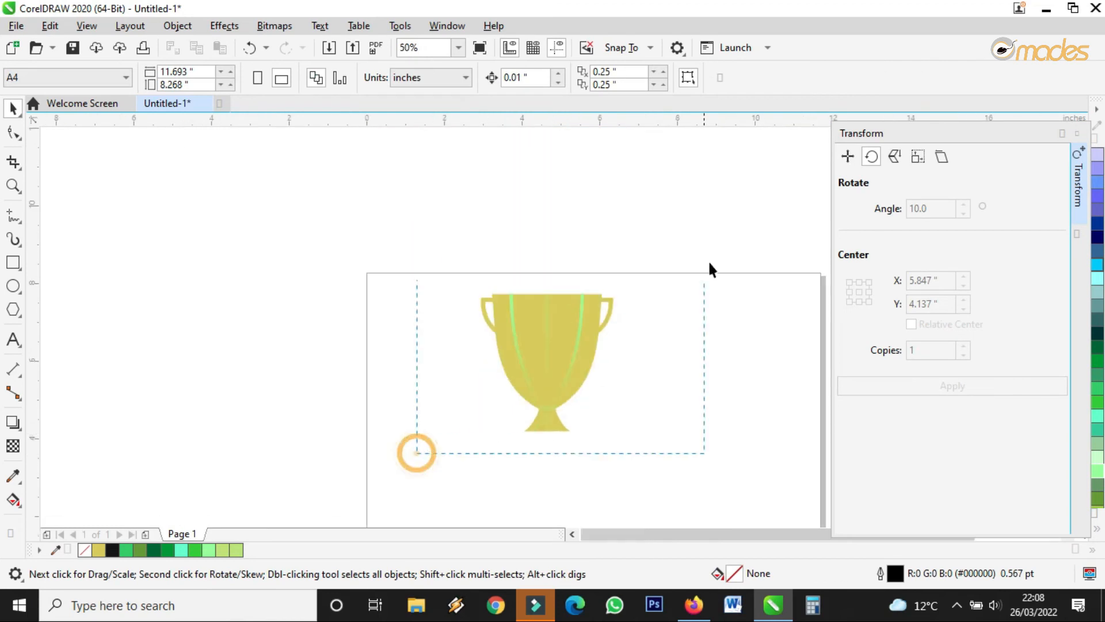
Select all the trophy pieces and group them.
{"action": "left_click_drag", "start_coordinate": [710, 263], "coordinate": [710, 265]}
{"action": "left_click", "coordinate": [814, 76]}
{"action": "scroll", "coordinate": [481, 314], "scroll_direction": "down", "scroll_amount": 2}
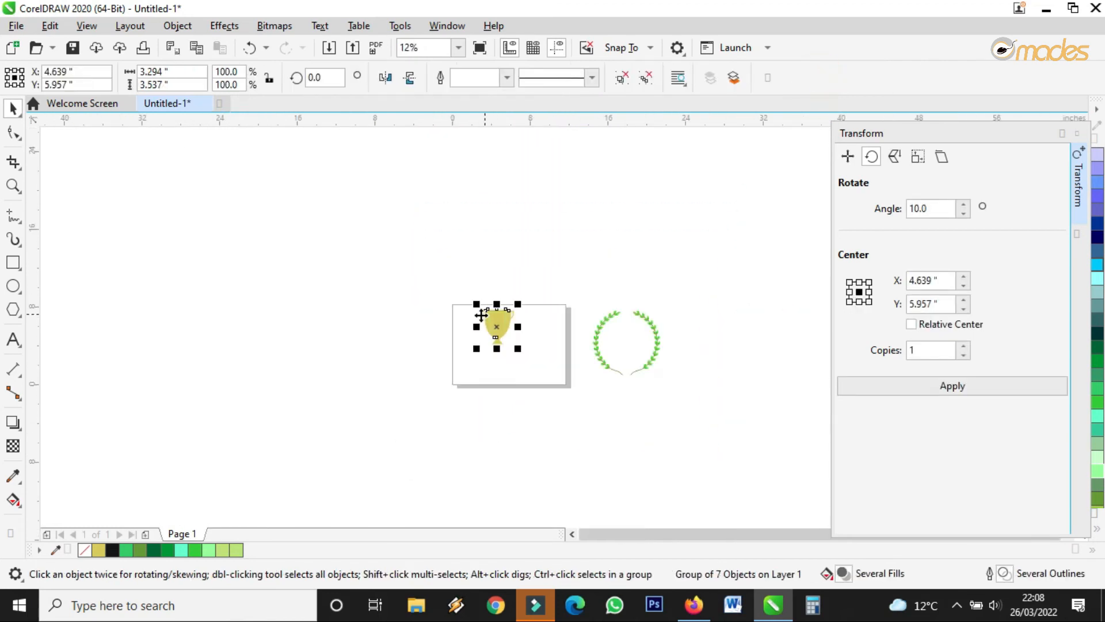
{"action": "scroll", "coordinate": [481, 315], "scroll_direction": "up", "scroll_amount": 2}
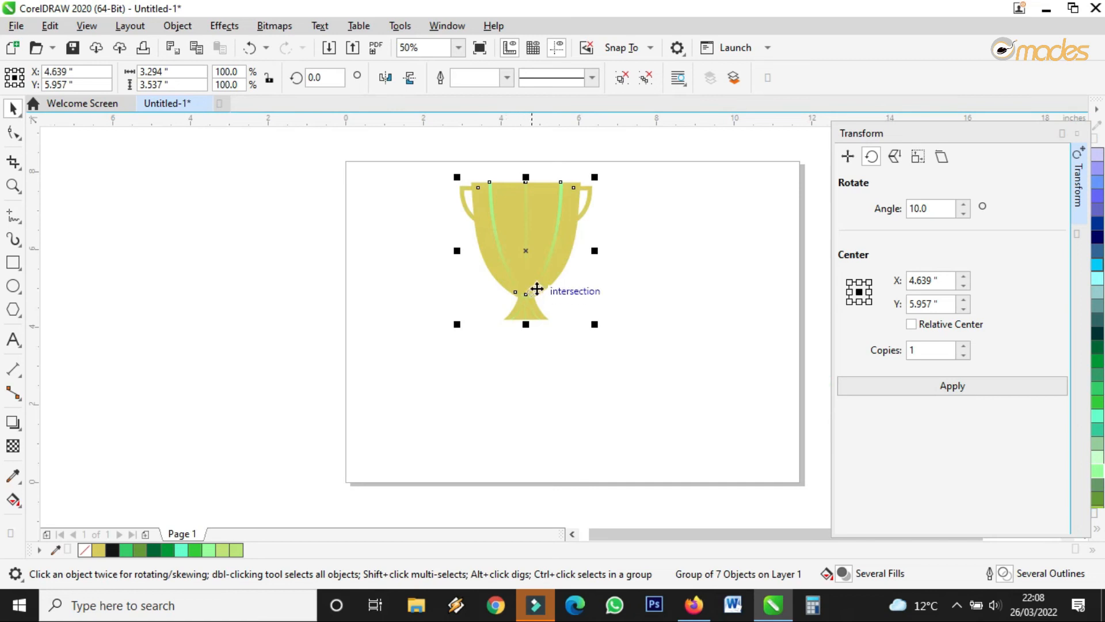
{"action": "scroll", "coordinate": [536, 289], "scroll_direction": "up", "scroll_amount": 2}
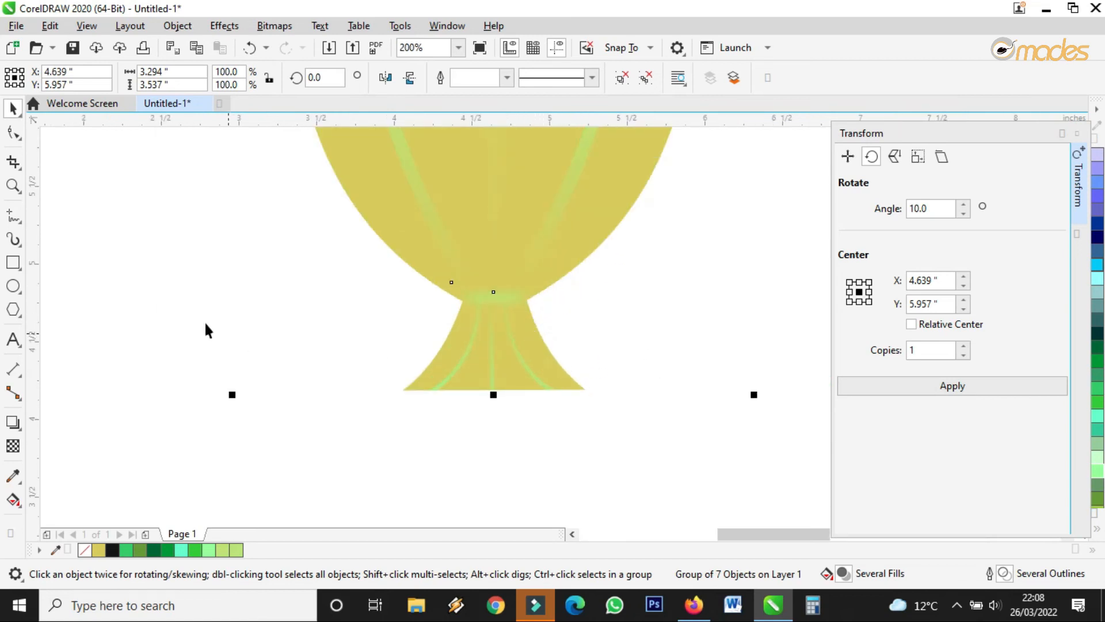
Draw a rectangle below the trophy base and move it further down.
{"action": "left_click", "coordinate": [12, 263]}
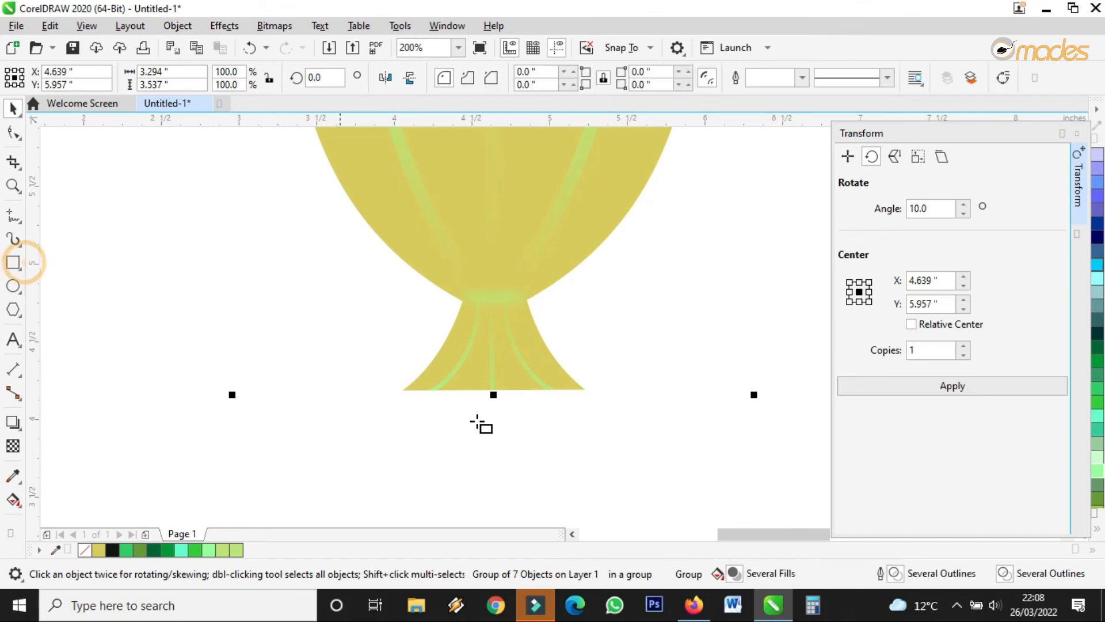
{"action": "left_click", "coordinate": [399, 391]}
{"action": "left_click_drag", "start_coordinate": [399, 391], "coordinate": [598, 512]}
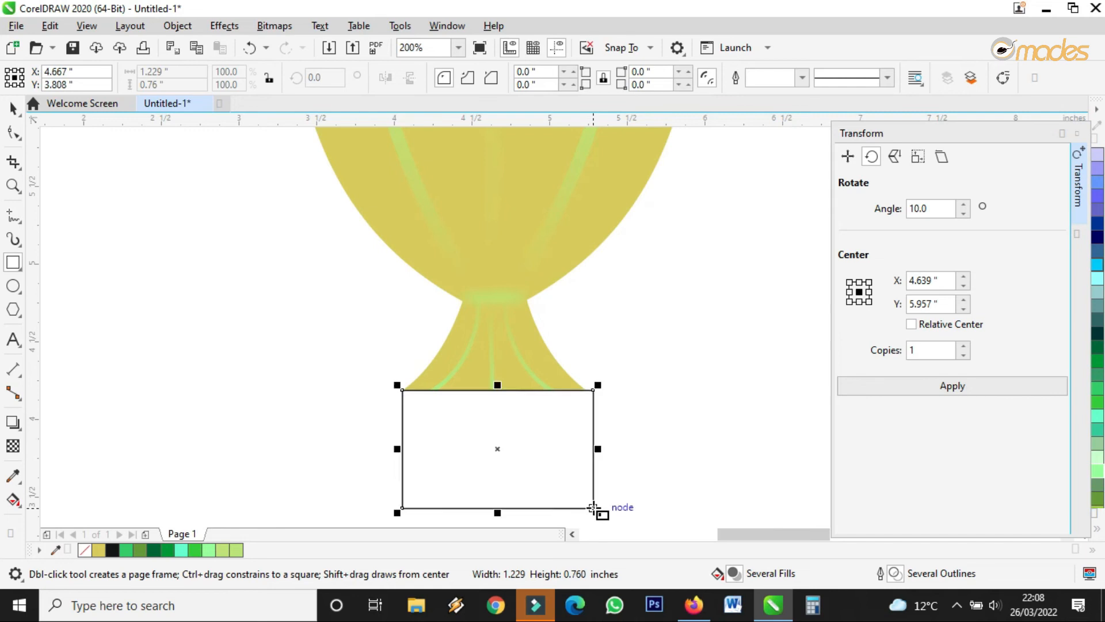
{"action": "scroll", "coordinate": [521, 352], "scroll_direction": "down", "scroll_amount": 3}
{"action": "scroll", "coordinate": [485, 358], "scroll_direction": "up", "scroll_amount": 2}
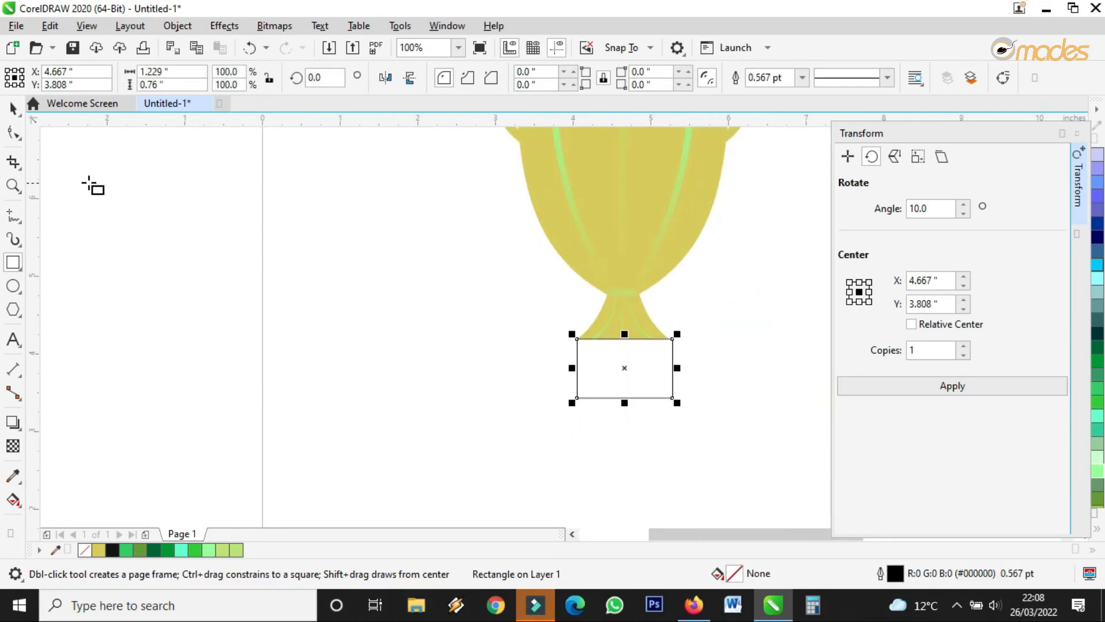
{"action": "left_click", "coordinate": [14, 108]}
{"action": "left_click_drag", "start_coordinate": [623, 372], "coordinate": [626, 427]}
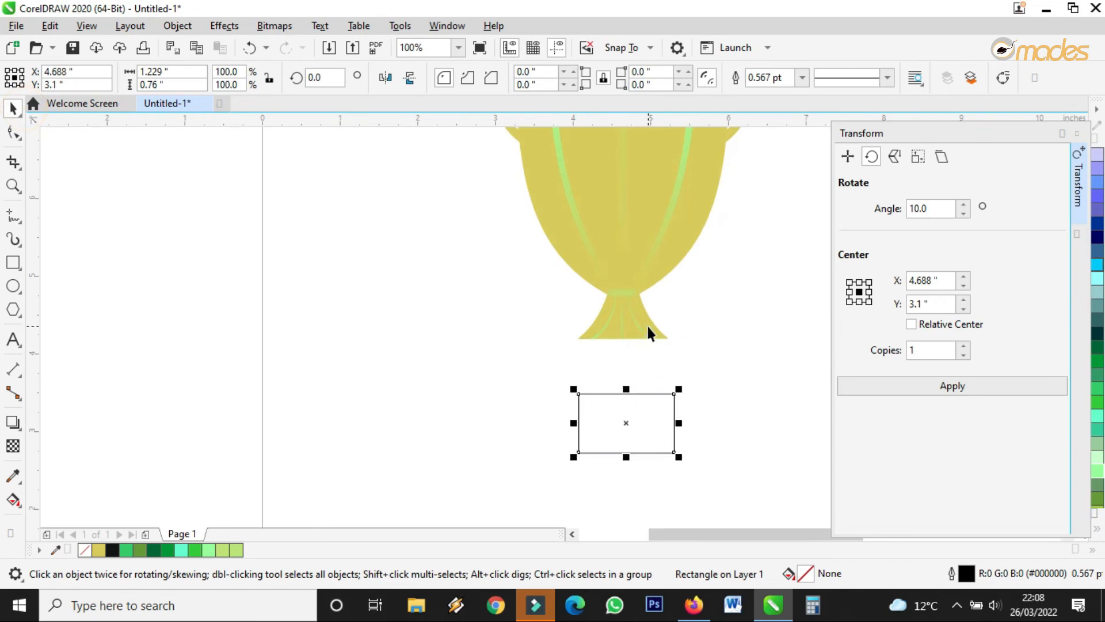
Pull the base's bottom-left and bottom-right nodes outward so the foot flares wider.
{"action": "scroll", "coordinate": [647, 323], "scroll_direction": "up", "scroll_amount": 1}
{"action": "left_click", "coordinate": [652, 326]}
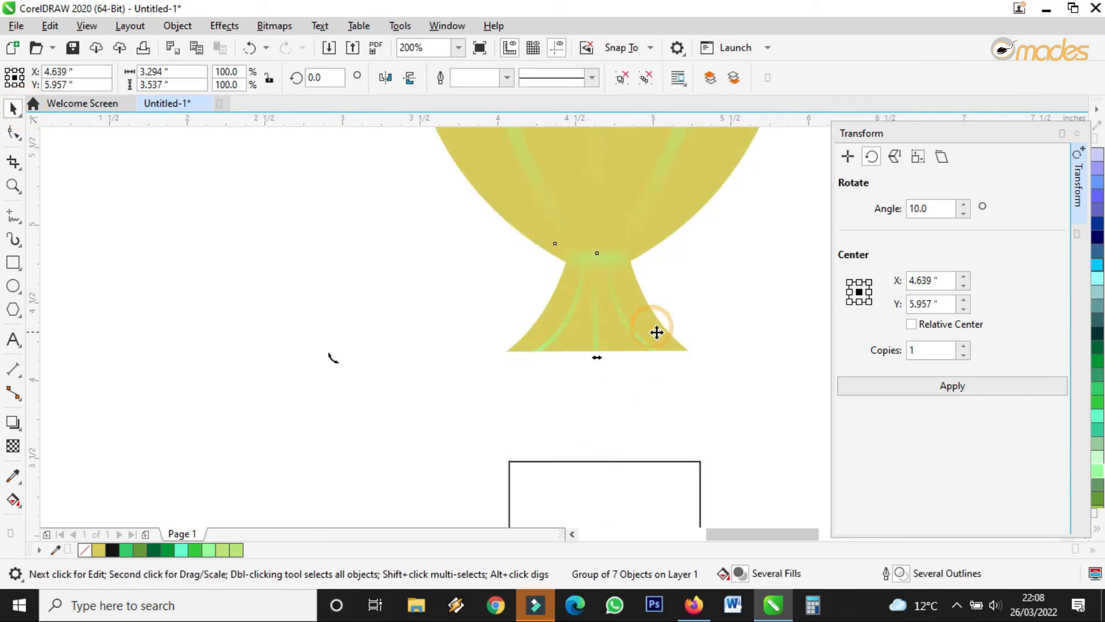
{"action": "left_click", "coordinate": [763, 305]}
{"action": "left_click", "coordinate": [654, 331]}
{"action": "key", "text": "F10"}
{"action": "left_click_drag", "start_coordinate": [689, 351], "coordinate": [724, 350]}
{"action": "left_click_drag", "start_coordinate": [505, 351], "coordinate": [464, 350]}
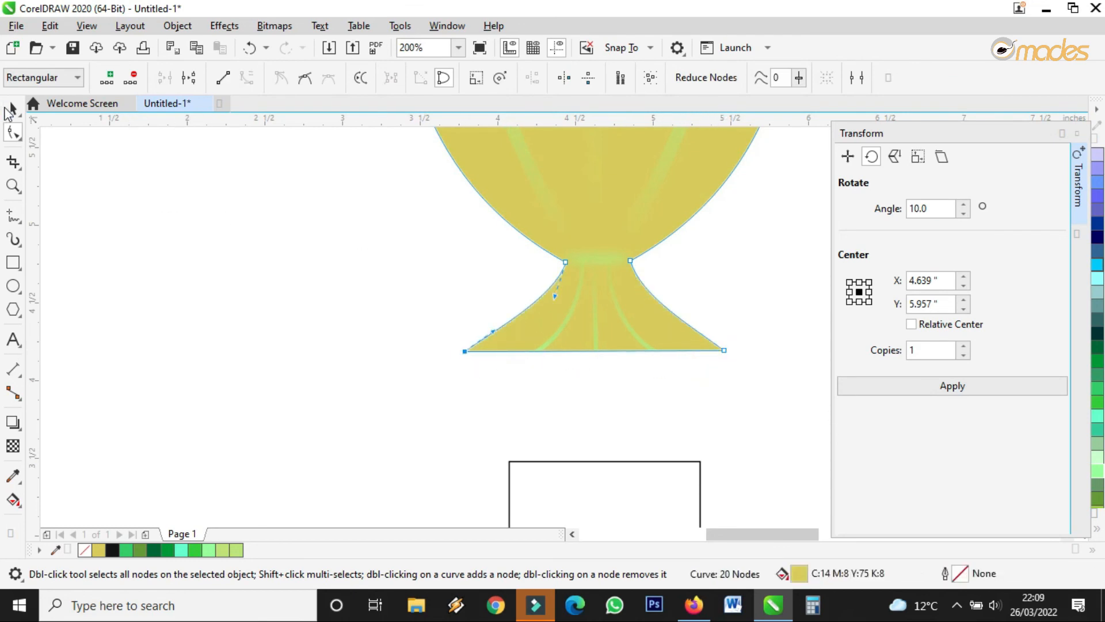
Move the rectangle up to sit directly under the base.
{"action": "left_click", "coordinate": [11, 108]}
{"action": "scroll", "coordinate": [415, 333], "scroll_direction": "down", "scroll_amount": 2}
{"action": "left_click_drag", "start_coordinate": [530, 410], "coordinate": [510, 359]}
{"action": "left_click_drag", "start_coordinate": [509, 363], "coordinate": [569, 370]}
Round the rectangle's corners slightly.
{"action": "scroll", "coordinate": [567, 365], "scroll_direction": "down", "scroll_amount": 1}
{"action": "scroll", "coordinate": [552, 386], "scroll_direction": "up", "scroll_amount": 3}
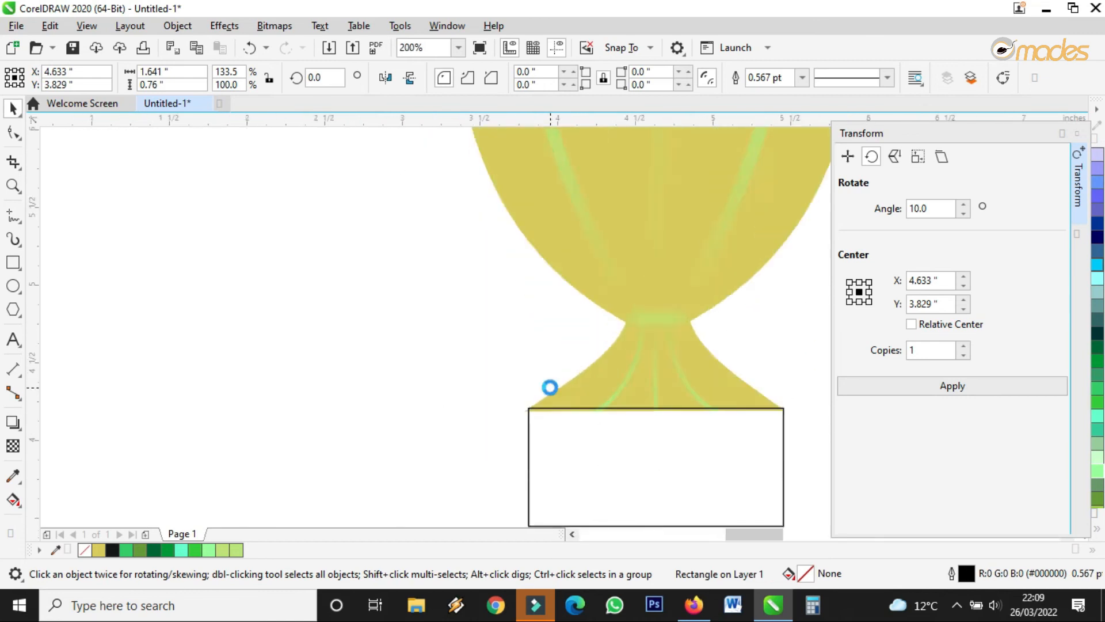
{"action": "scroll", "coordinate": [328, 255], "scroll_direction": "down", "scroll_amount": 1}
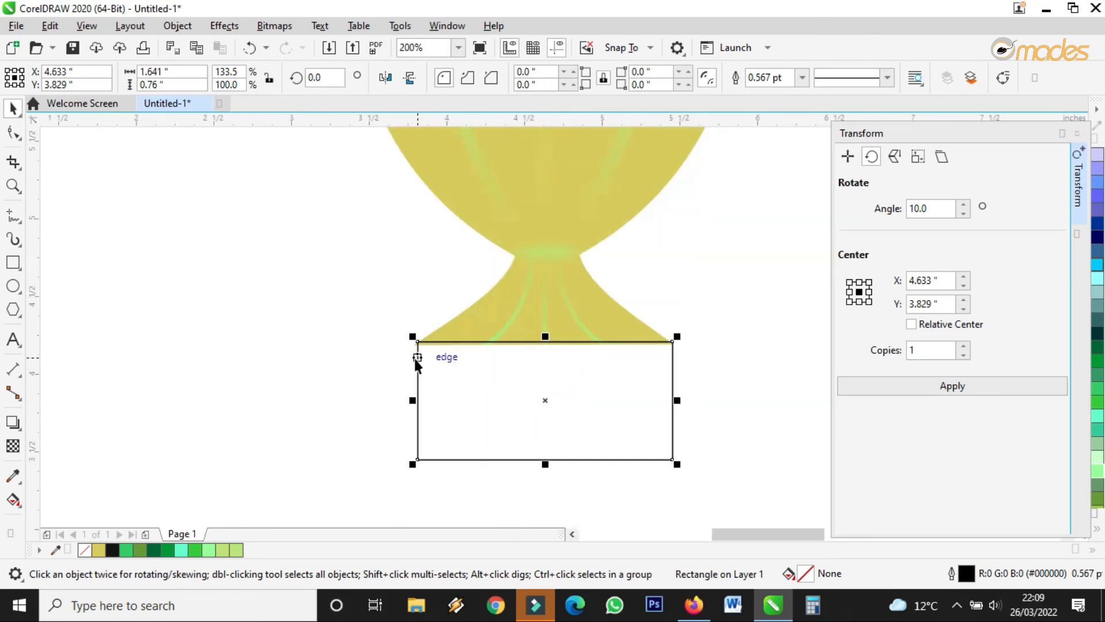
{"action": "scroll", "coordinate": [416, 360], "scroll_direction": "up", "scroll_amount": 1}
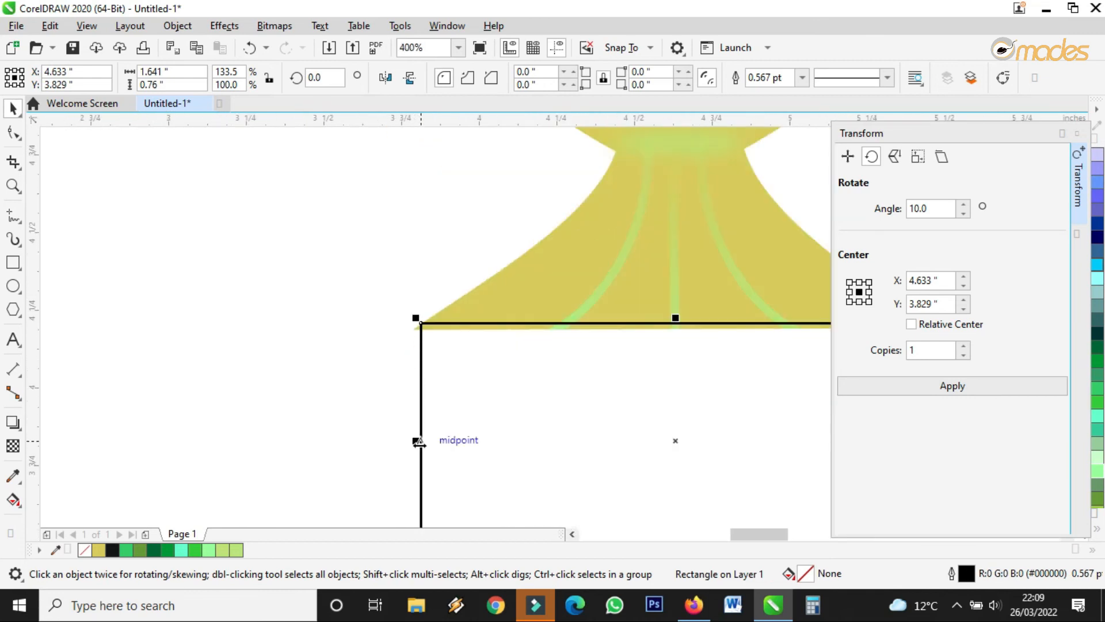
{"action": "left_click", "coordinate": [12, 132]}
{"action": "scroll", "coordinate": [427, 335], "scroll_direction": "up", "scroll_amount": 2}
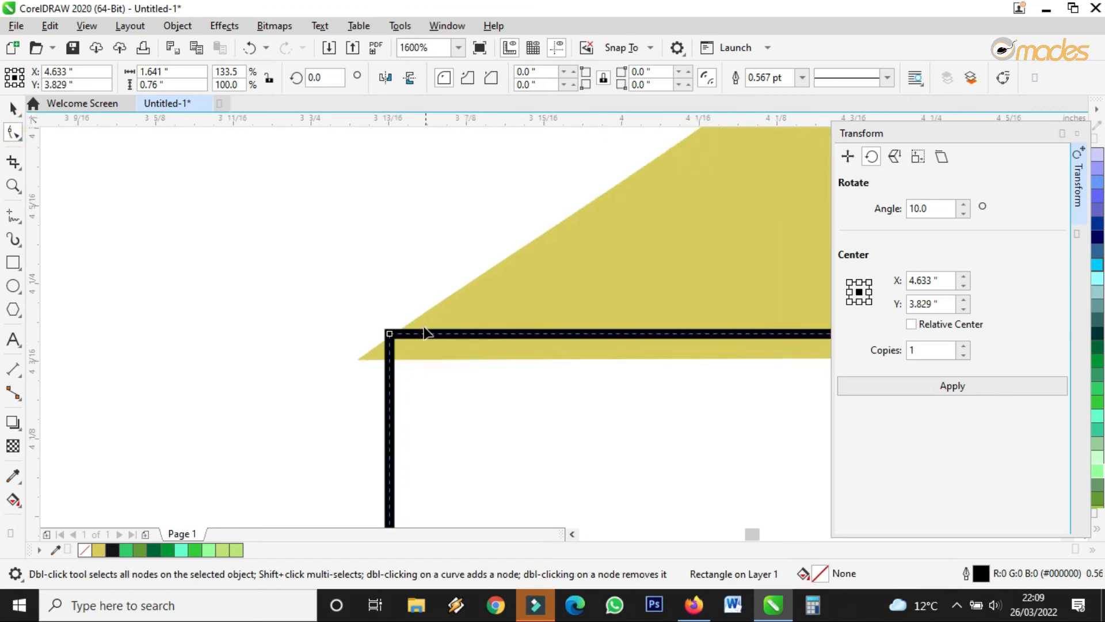
{"action": "left_click_drag", "start_coordinate": [388, 334], "coordinate": [407, 334]}
Align the rectangle with the base, widen it to 1.685 inches, and flatten a copy into a 0.06-inch bottom strip.
{"action": "left_click", "coordinate": [13, 108]}
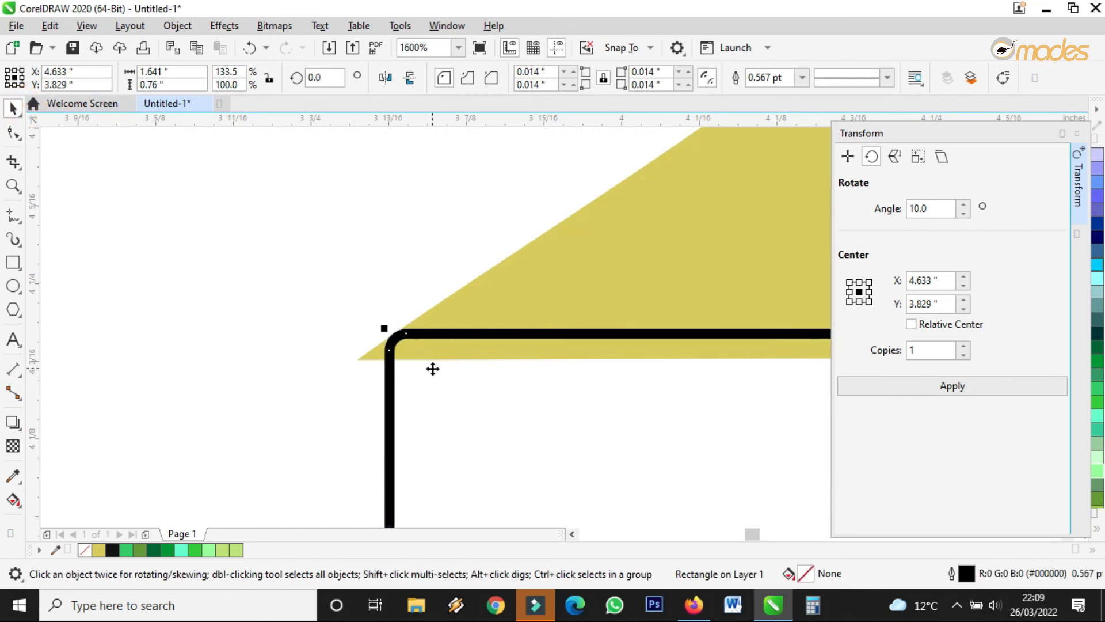
{"action": "left_click_drag", "start_coordinate": [437, 370], "coordinate": [401, 399]}
{"action": "scroll", "coordinate": [329, 357], "scroll_direction": "down", "scroll_amount": 3}
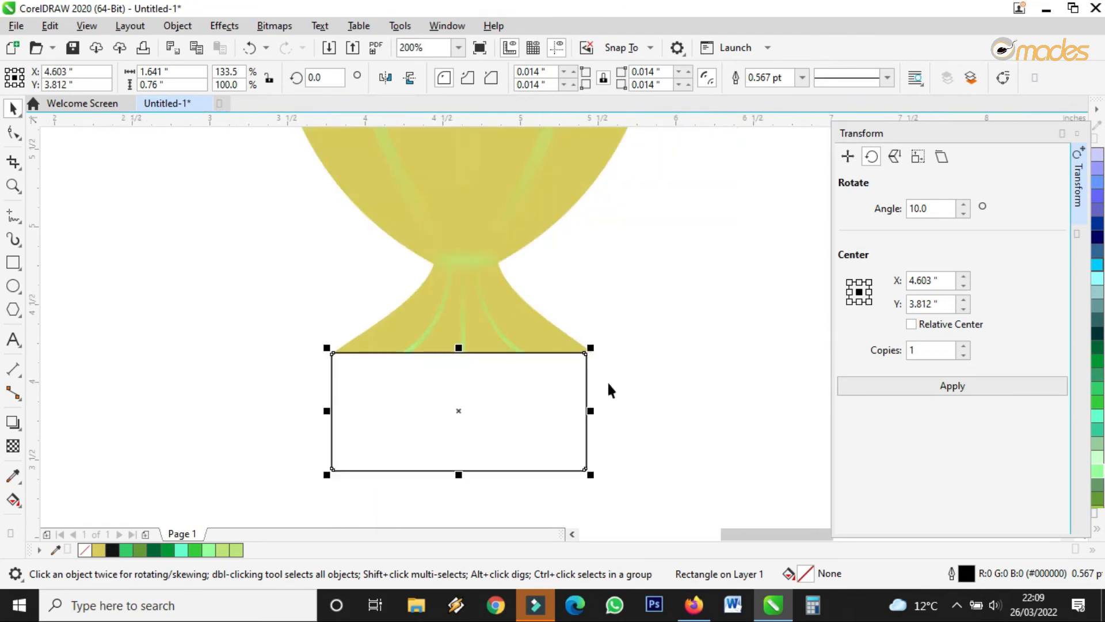
{"action": "scroll", "coordinate": [592, 399], "scroll_direction": "up", "scroll_amount": 1}
{"action": "left_click_drag", "start_coordinate": [584, 419], "coordinate": [595, 422]}
{"action": "scroll", "coordinate": [583, 309], "scroll_direction": "up", "scroll_amount": 2}
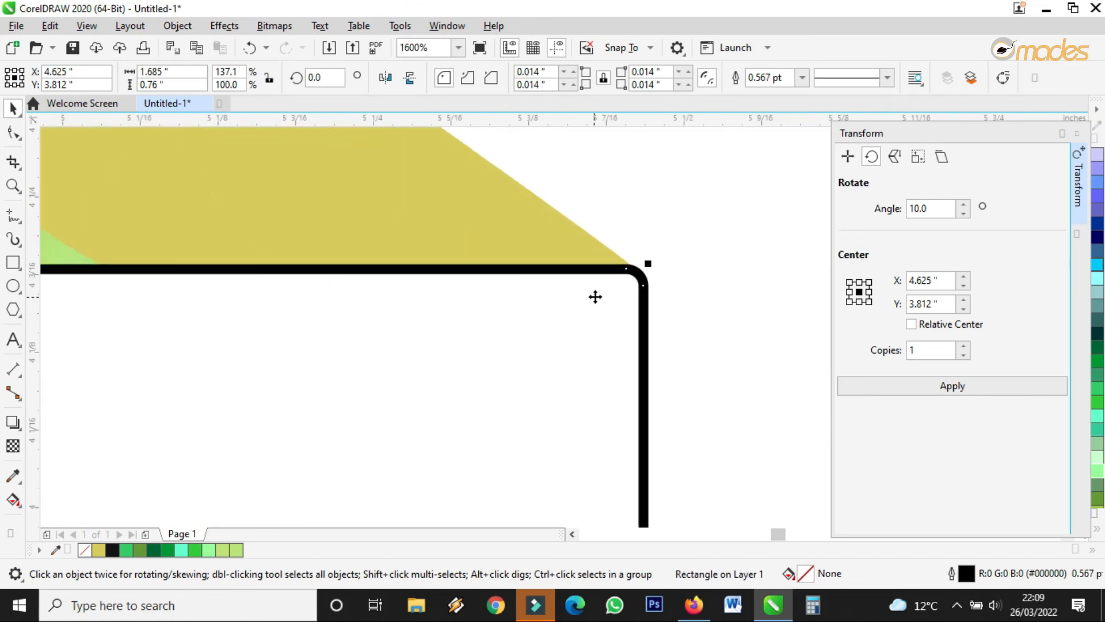
{"action": "scroll", "coordinate": [595, 296], "scroll_direction": "down", "scroll_amount": 3}
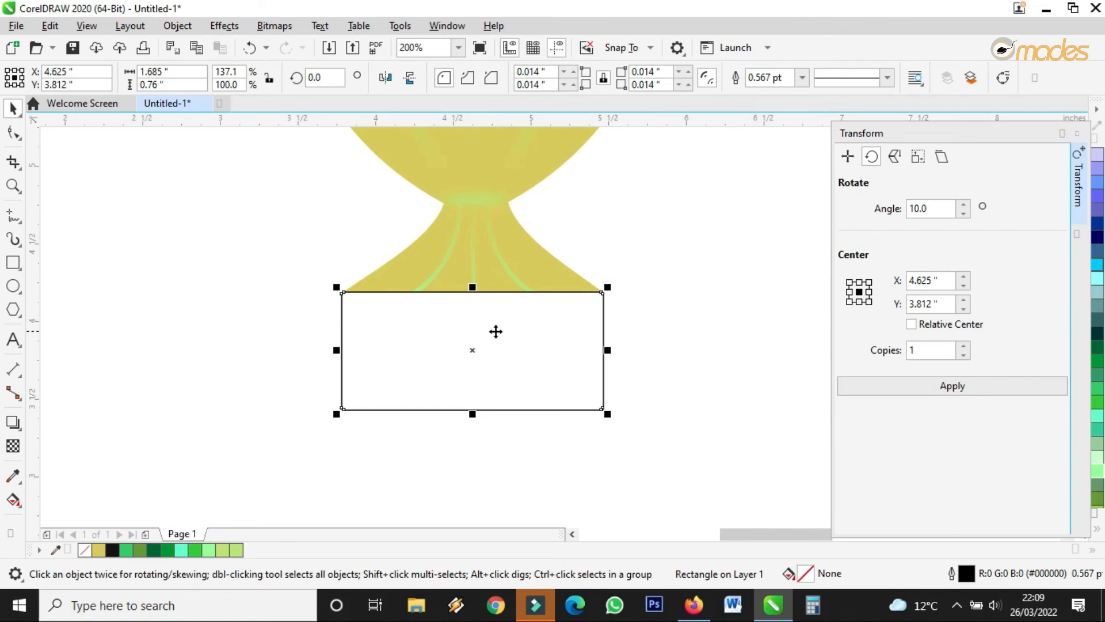
{"action": "left_click_drag", "start_coordinate": [471, 286], "coordinate": [585, 400]}
Round the thin strip's right corners with the Shape tool.
{"action": "scroll", "coordinate": [584, 400], "scroll_direction": "up", "scroll_amount": 2}
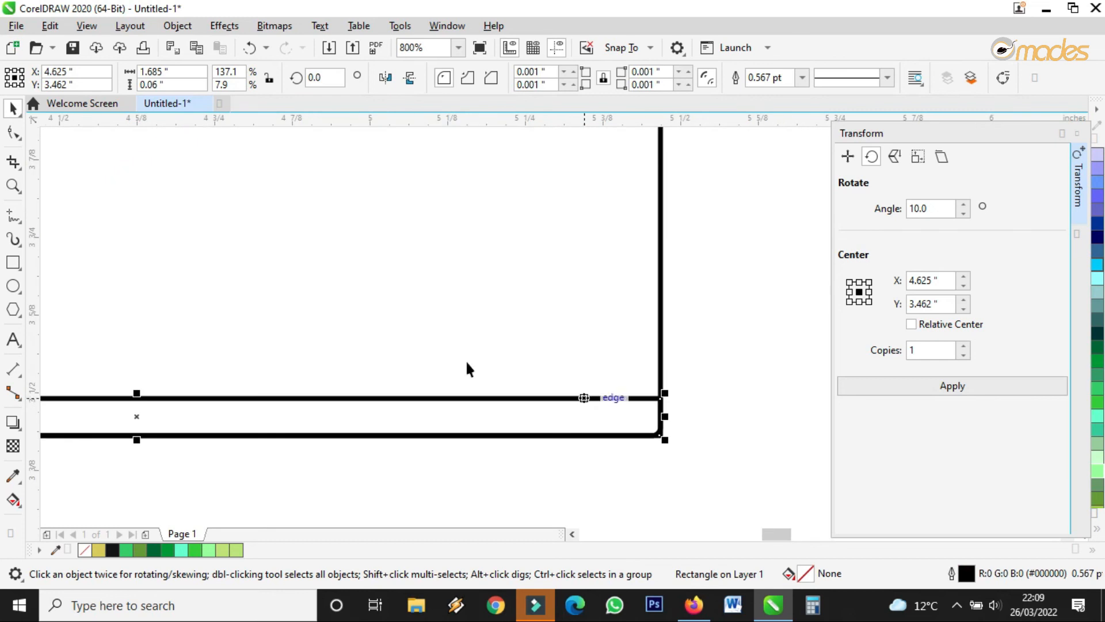
{"action": "left_click", "coordinate": [14, 132]}
{"action": "left_click_drag", "start_coordinate": [660, 396], "coordinate": [677, 423]}
{"action": "left_click", "coordinate": [12, 106]}
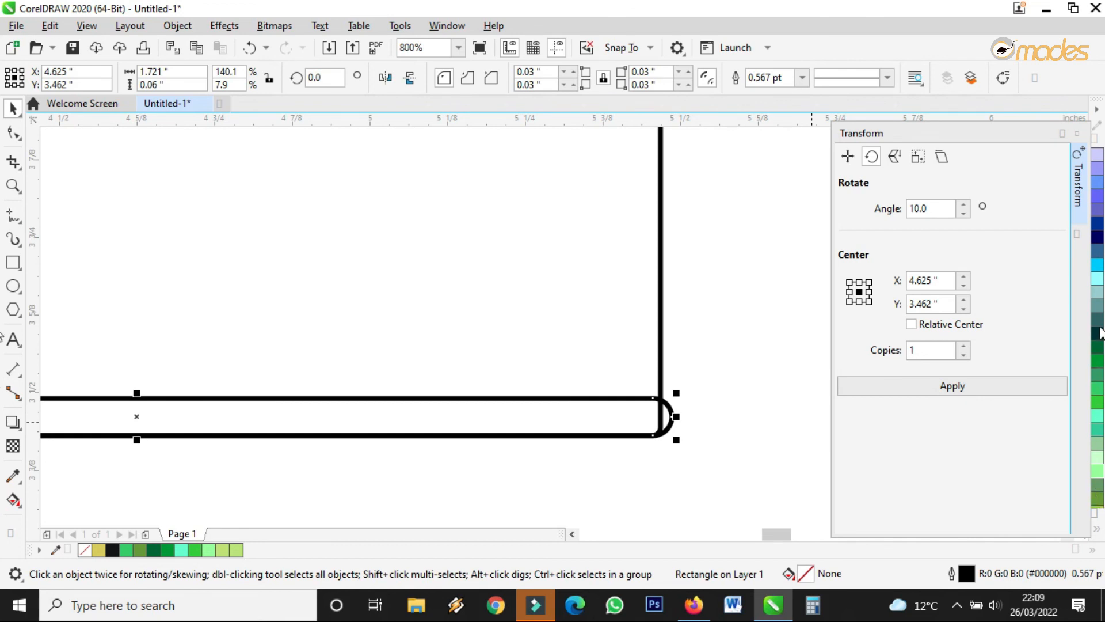
Fill the thin strip teal #336666 and set its outline to None.
{"action": "left_click", "coordinate": [1098, 320]}
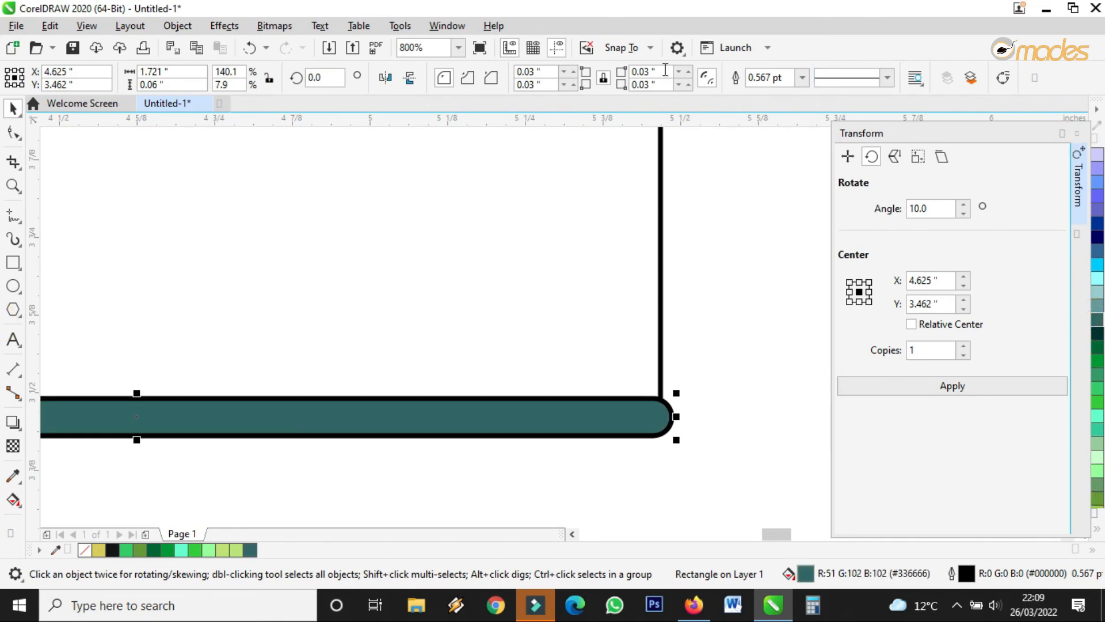
{"action": "left_click", "coordinate": [661, 191]}
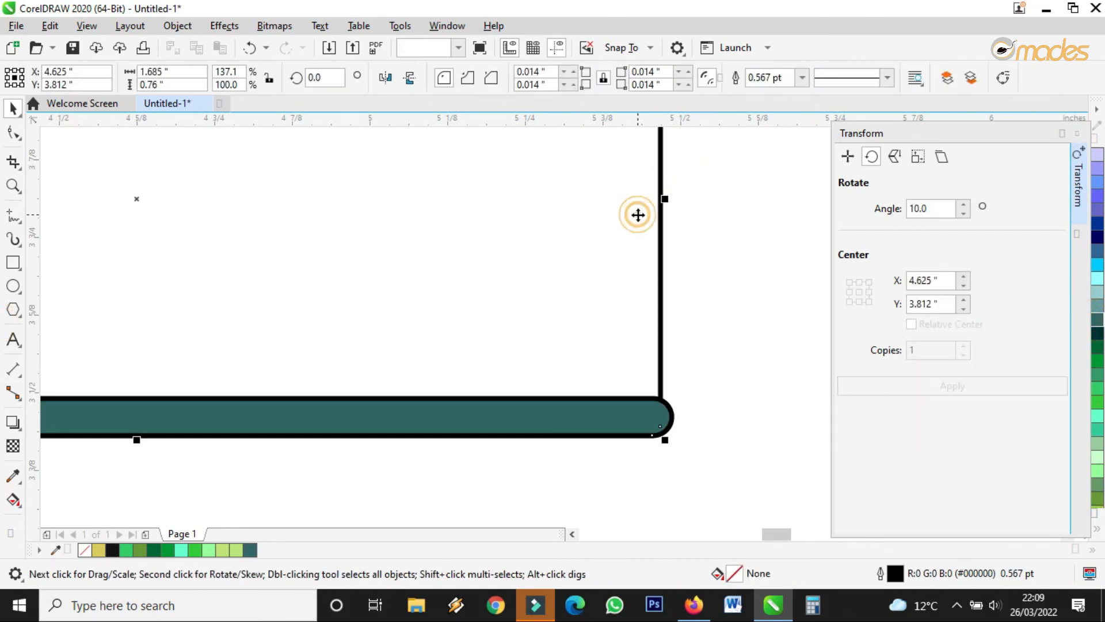
{"action": "left_click", "coordinate": [594, 438]}
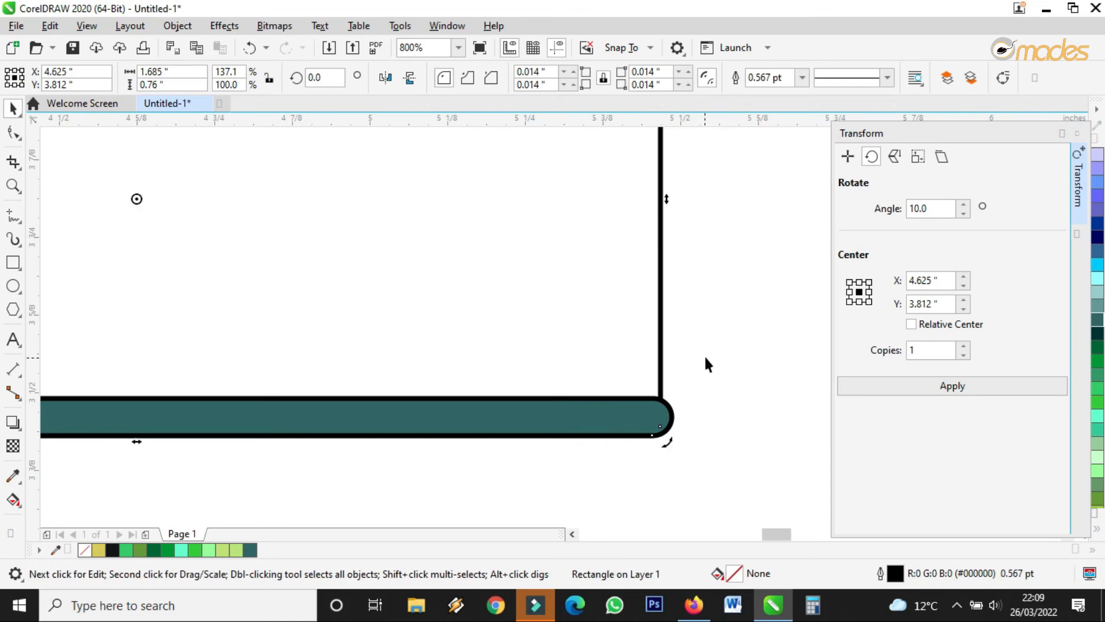
{"action": "left_click", "coordinate": [673, 404]}
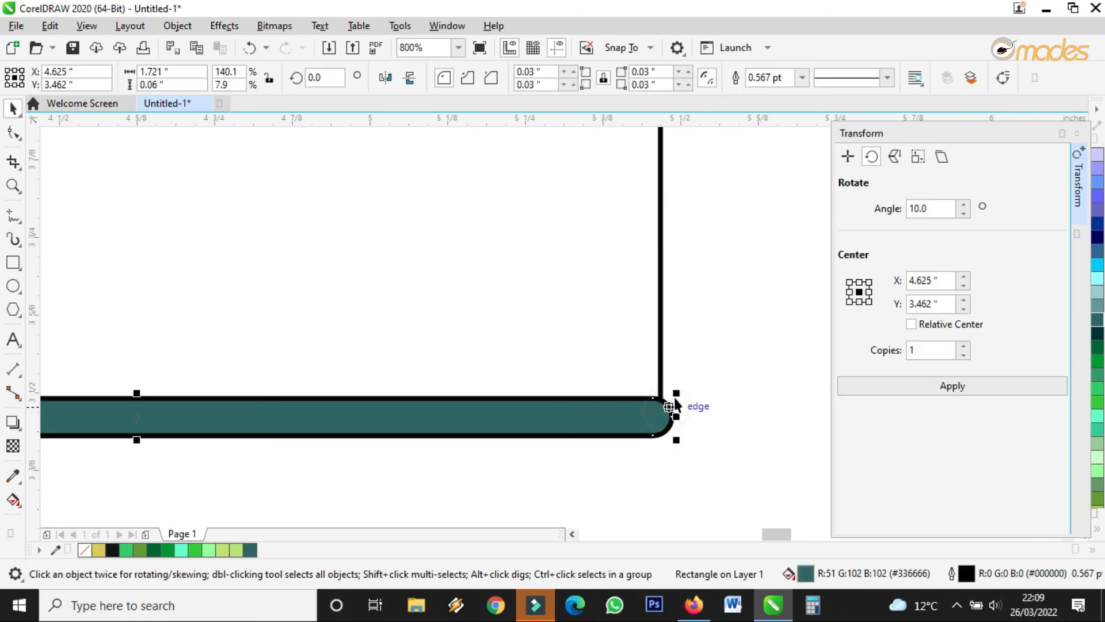
{"action": "left_click", "coordinate": [802, 77]}
{"action": "left_click", "coordinate": [783, 91]}
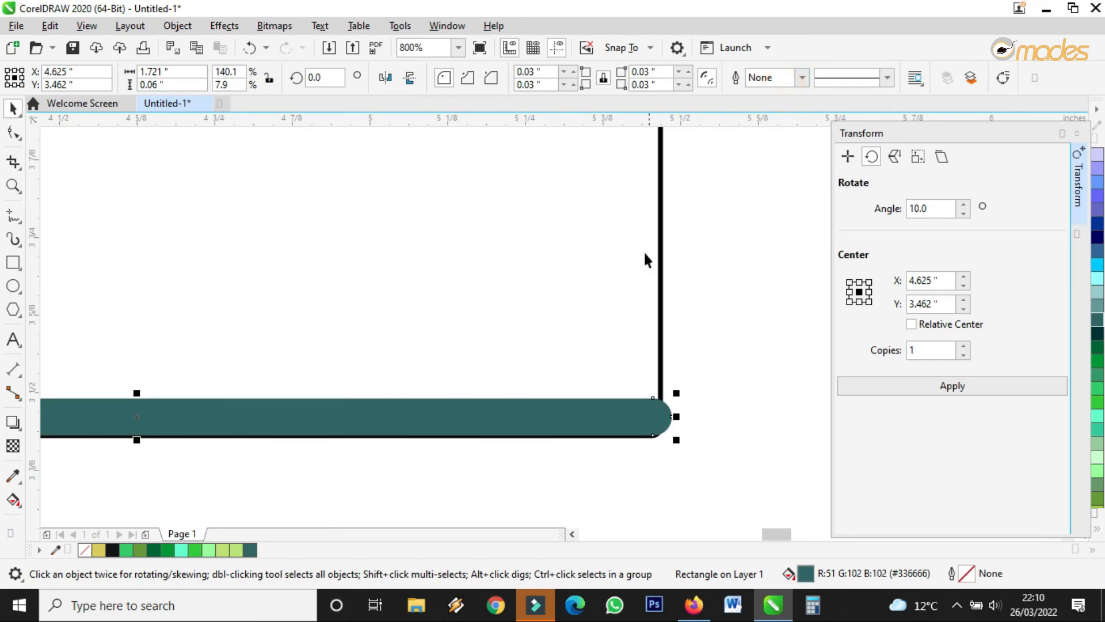
Fill the larger base rectangle dark teal #003333.
{"action": "left_click", "coordinate": [533, 400]}
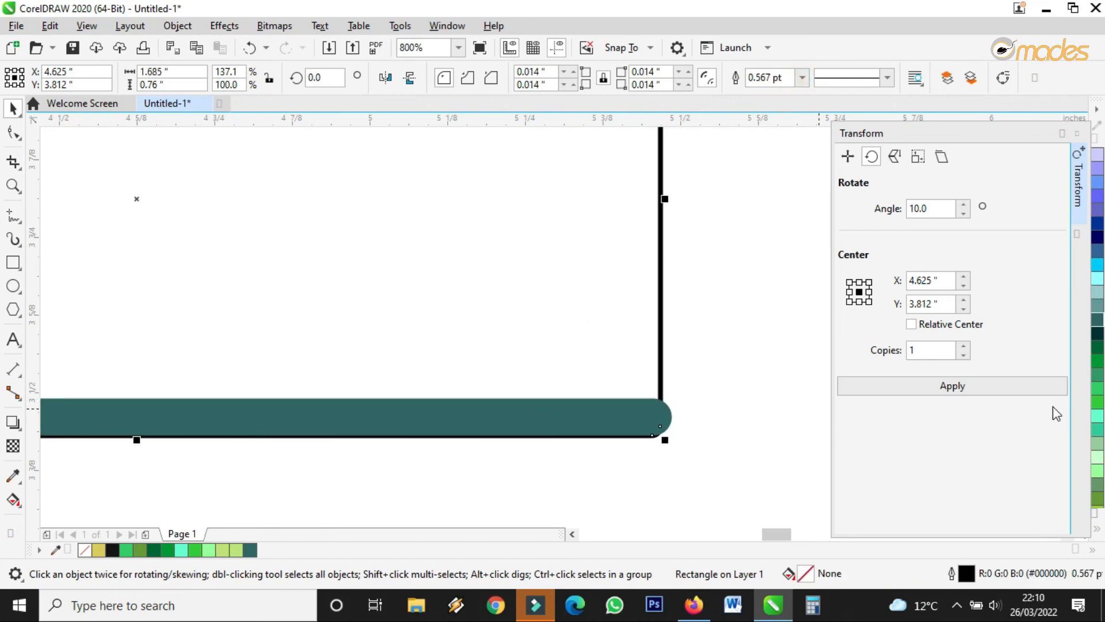
{"action": "left_click", "coordinate": [1098, 344]}
{"action": "scroll", "coordinate": [700, 396], "scroll_direction": "down", "scroll_amount": 4}
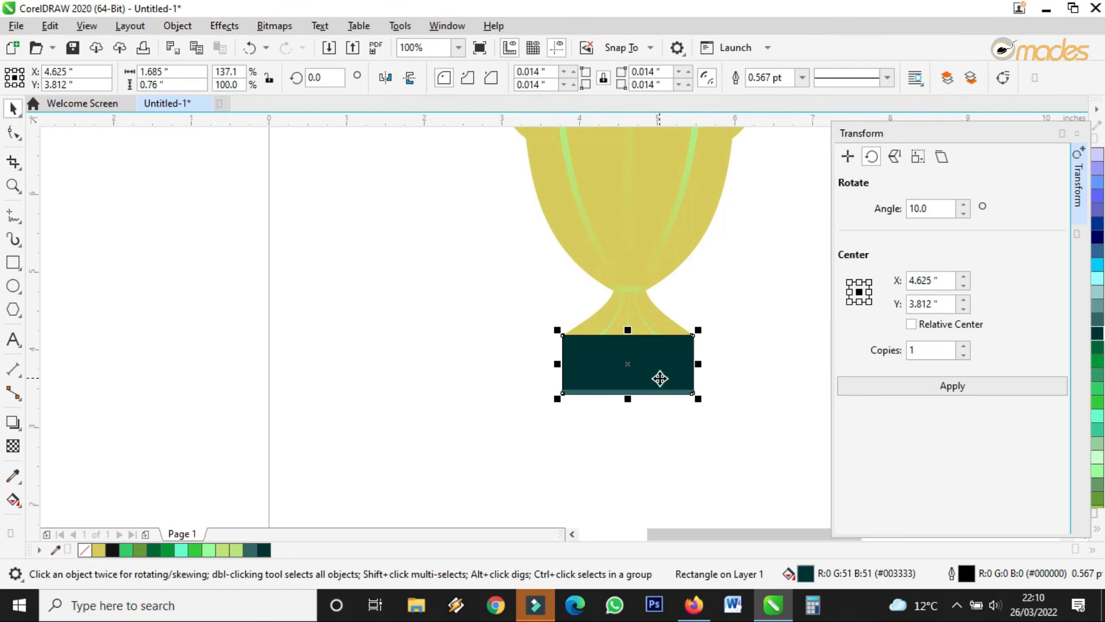
Set the dark teal #003333 base rectangle's outline width to None.
{"action": "scroll", "coordinate": [644, 393], "scroll_direction": "up", "scroll_amount": 4}
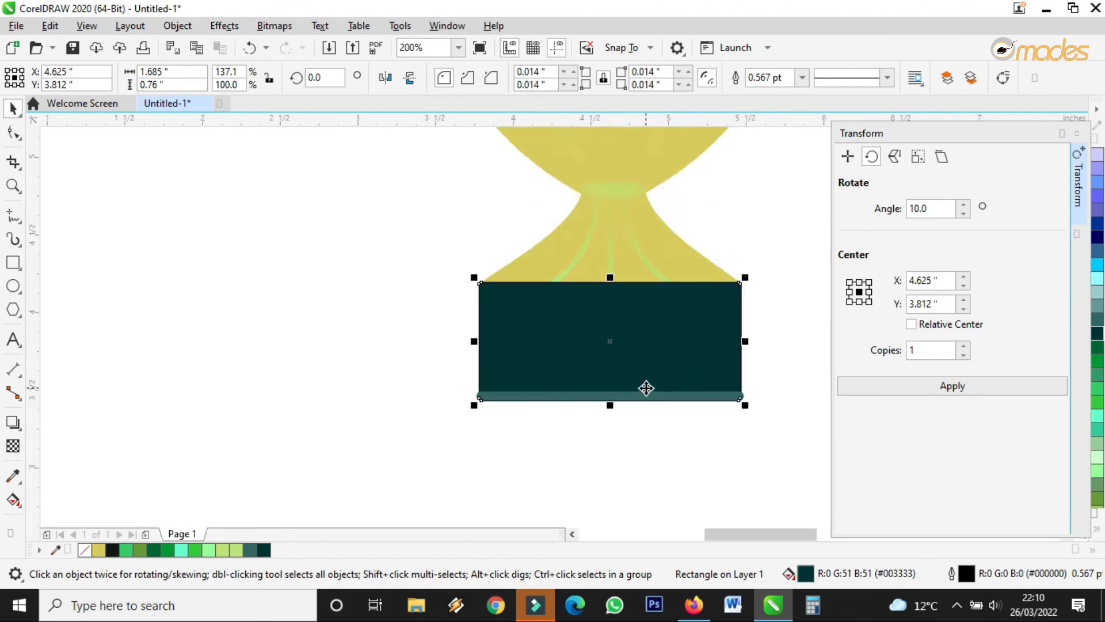
{"action": "left_click", "coordinate": [766, 77]}
{"action": "left_click", "coordinate": [760, 91]}
{"action": "scroll", "coordinate": [414, 364], "scroll_direction": "down", "scroll_amount": 4}
{"action": "left_click", "coordinate": [525, 449]}
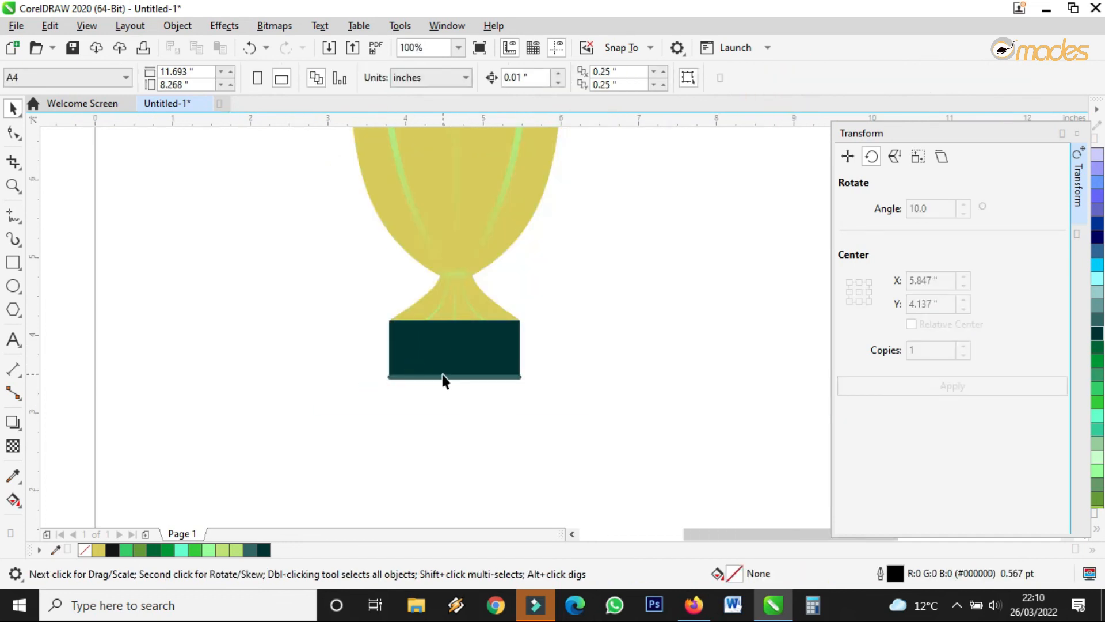
{"action": "scroll", "coordinate": [444, 379], "scroll_direction": "up", "scroll_amount": 6}
{"action": "scroll", "coordinate": [477, 387], "scroll_direction": "down", "scroll_amount": 4}
{"action": "left_click", "coordinate": [472, 292]}
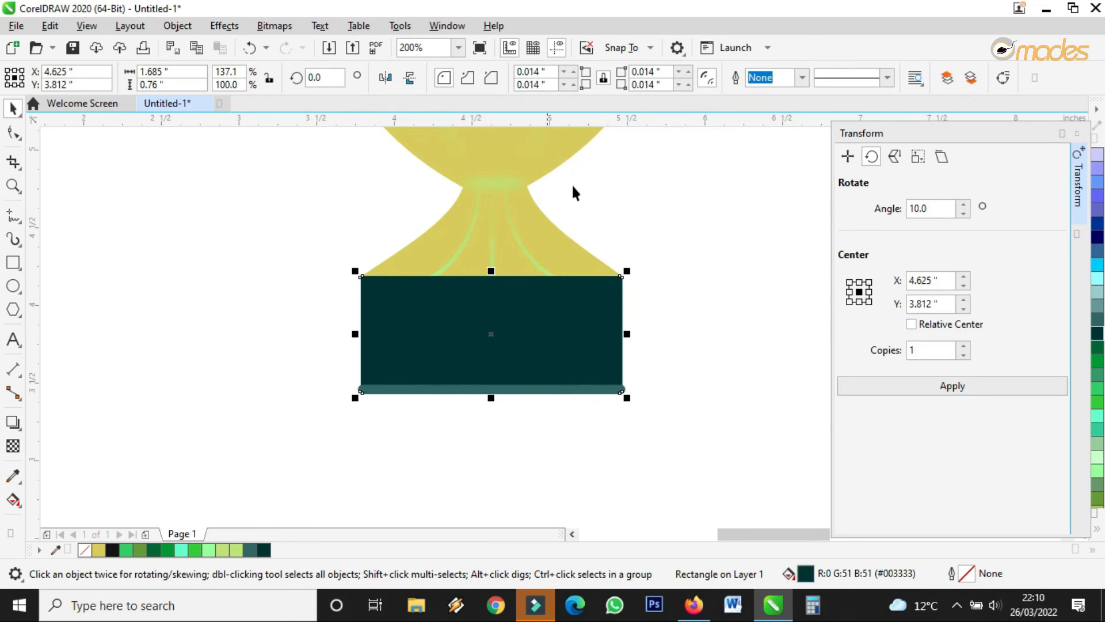
Copy the strip onto the base, rotate it upright to 270°, and shorten it to fit.
{"action": "left_click_drag", "start_coordinate": [465, 393], "coordinate": [468, 323]}
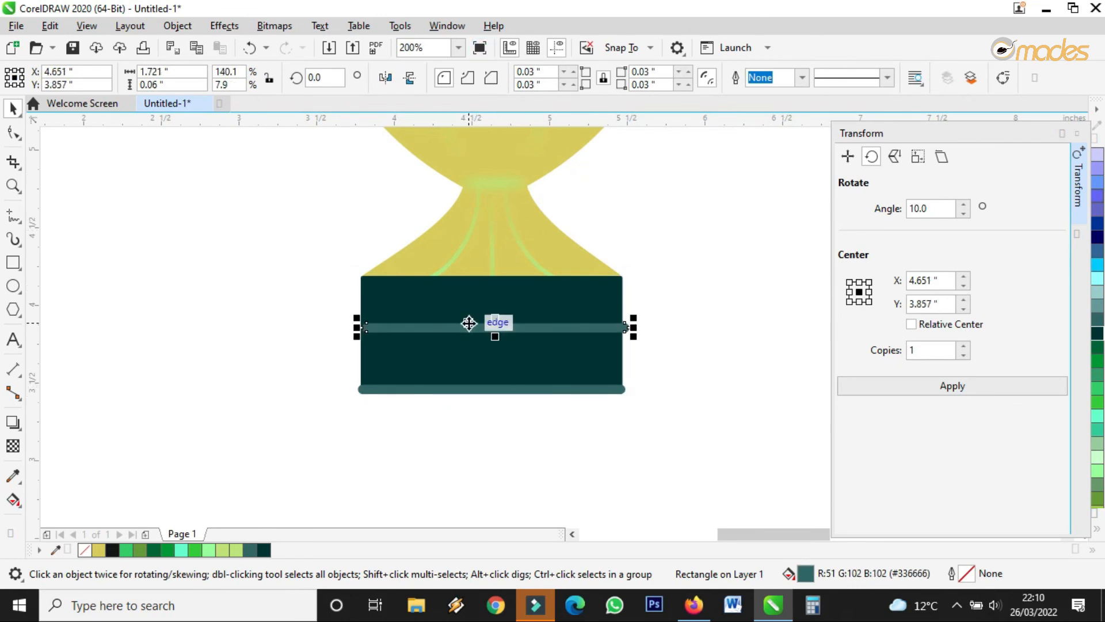
{"action": "left_click", "coordinate": [469, 323]}
{"action": "left_click_drag", "start_coordinate": [634, 322], "coordinate": [493, 426]}
{"action": "left_click", "coordinate": [494, 282]}
{"action": "left_click_drag", "start_coordinate": [495, 191], "coordinate": [396, 303]}
{"action": "left_click", "coordinate": [408, 321]}
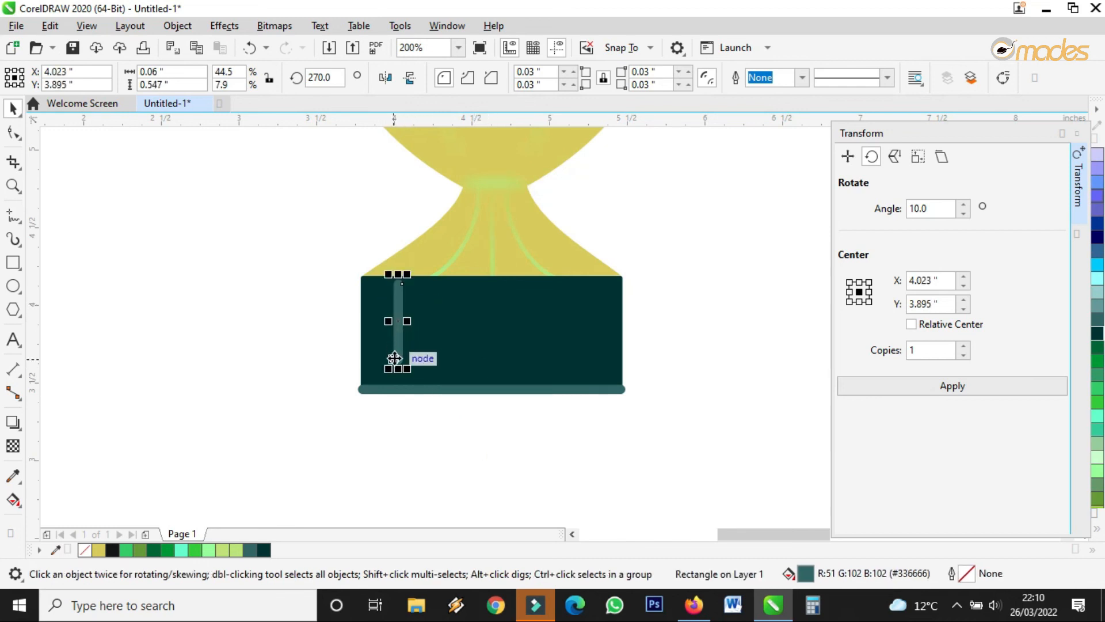
Square off the stripe's rounded top, shift it left, and widen it to 0.089".
{"action": "key", "text": "F10"}
{"action": "scroll", "coordinate": [386, 287], "scroll_direction": "up", "scroll_amount": 2}
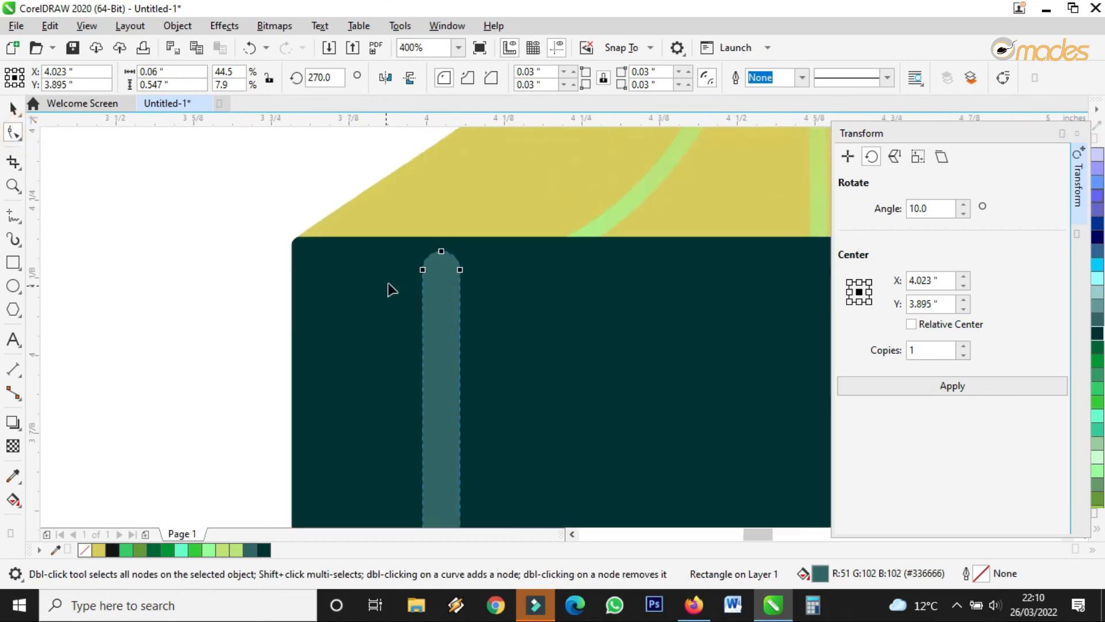
{"action": "scroll", "coordinate": [391, 289], "scroll_direction": "up", "scroll_amount": 2}
{"action": "left_click_drag", "start_coordinate": [456, 257], "coordinate": [446, 200]}
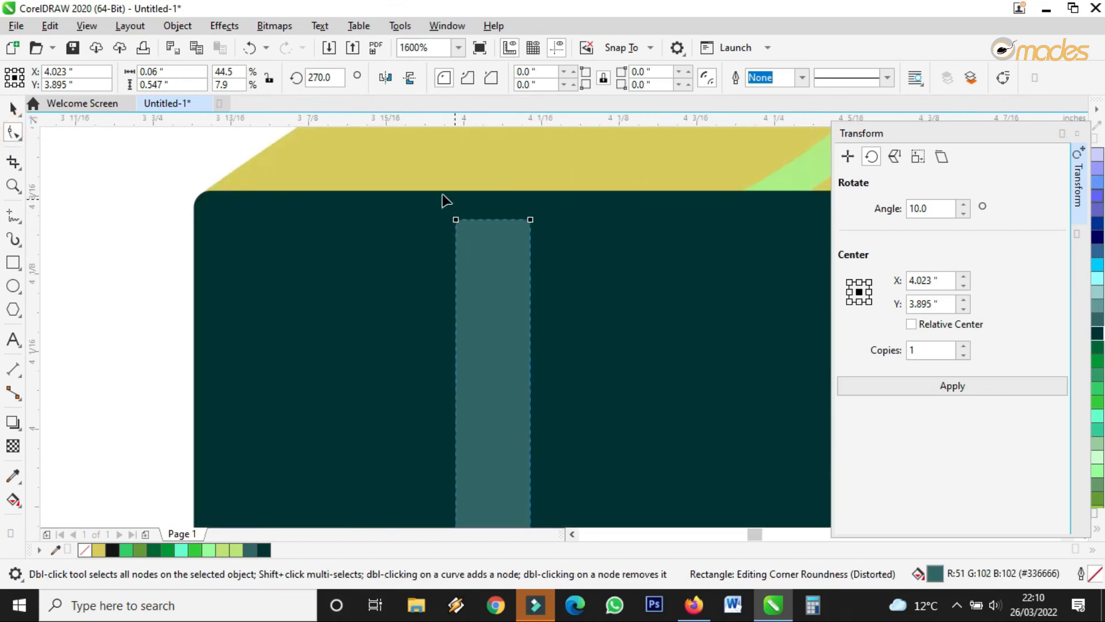
{"action": "left_click", "coordinate": [12, 109]}
{"action": "left_click_drag", "start_coordinate": [513, 255], "coordinate": [429, 228]}
{"action": "scroll", "coordinate": [429, 228], "scroll_direction": "down", "scroll_amount": 4}
{"action": "left_click_drag", "start_coordinate": [423, 392], "coordinate": [424, 403]}
{"action": "left_click_drag", "start_coordinate": [437, 308], "coordinate": [405, 416]}
Give the stripe a linear transparency fading out toward the bottom, then move it right.
{"action": "left_click", "coordinate": [13, 445]}
{"action": "left_click_drag", "start_coordinate": [424, 299], "coordinate": [424, 246]}
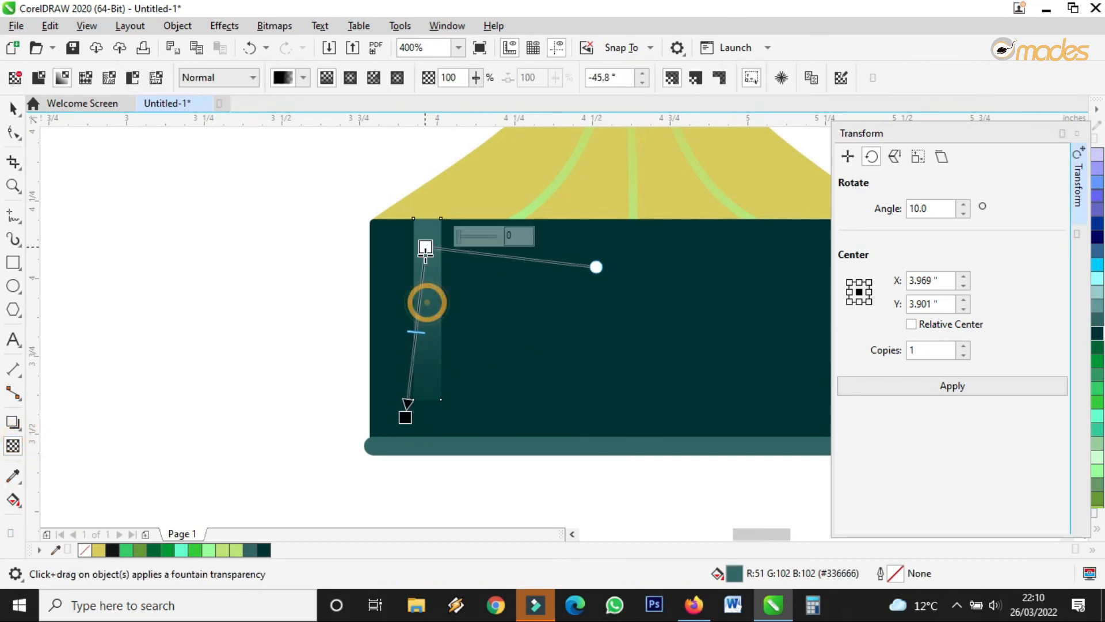
{"action": "left_click_drag", "start_coordinate": [406, 418], "coordinate": [419, 364]}
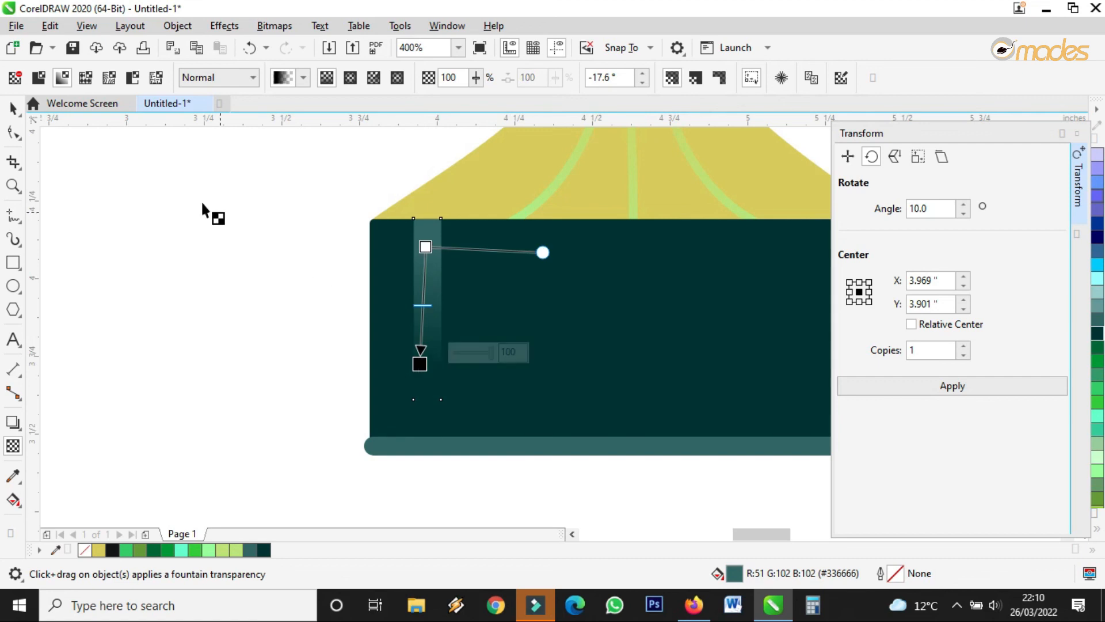
{"action": "left_click", "coordinate": [19, 114]}
{"action": "scroll", "coordinate": [360, 270], "scroll_direction": "down", "scroll_amount": 2}
{"action": "mouse_move", "coordinate": [375, 270]}
{"action": "left_mouse_down"}
{"action": "mouse_move", "coordinate": [466, 295]}
{"action": "mouse_move", "coordinate": [409, 261]}
{"action": "mouse_move", "coordinate": [389, 270]}
{"action": "left_mouse_up"}
{"action": "scroll", "coordinate": [468, 295], "scroll_direction": "up", "scroll_amount": 2}
{"action": "scroll", "coordinate": [416, 350], "scroll_direction": "down", "scroll_amount": 3}
{"action": "left_click", "coordinate": [504, 399]}
{"action": "scroll", "coordinate": [374, 358], "scroll_direction": "up", "scroll_amount": 2}
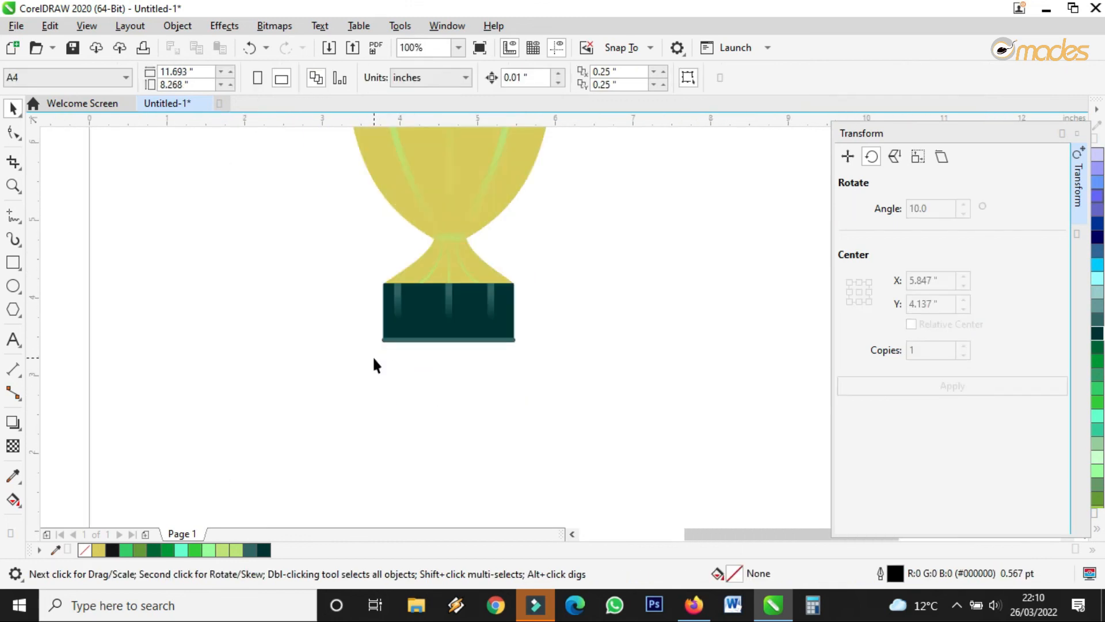
Make the three base objects about 120% taller.
{"action": "left_click_drag", "start_coordinate": [316, 257], "coordinate": [564, 332]}
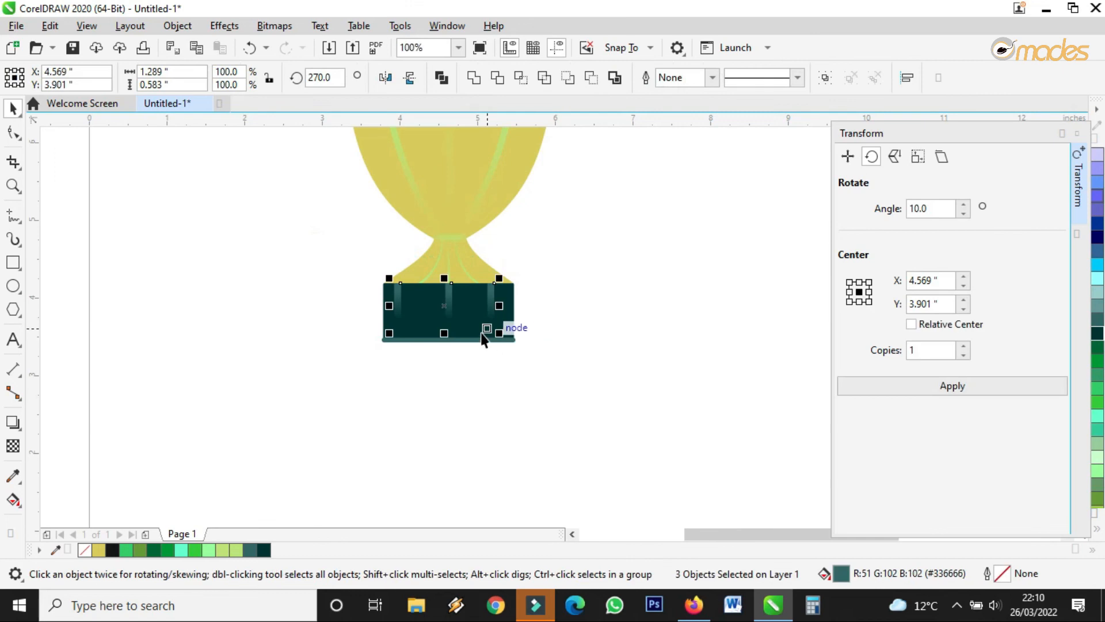
{"action": "left_click_drag", "start_coordinate": [443, 334], "coordinate": [446, 342]}
{"action": "left_click", "coordinate": [627, 417]}
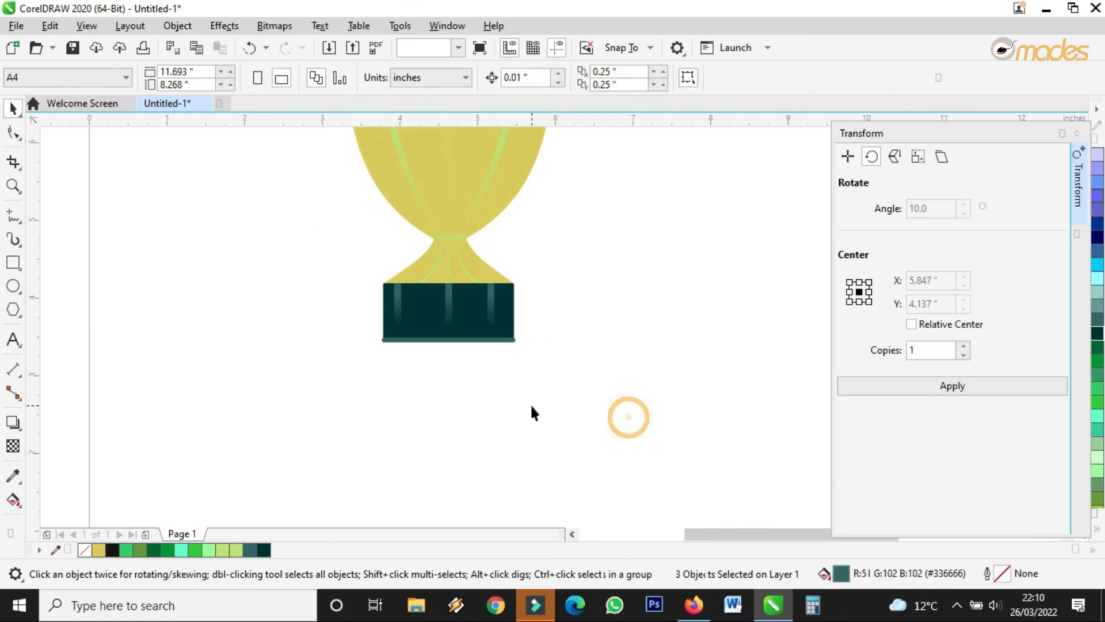
{"action": "scroll", "coordinate": [531, 407], "scroll_direction": "down", "scroll_amount": 2}
Enlarge the whole trophy group, then select the entire laurel wreath.
{"action": "left_click_drag", "start_coordinate": [377, 423], "coordinate": [693, 170]}
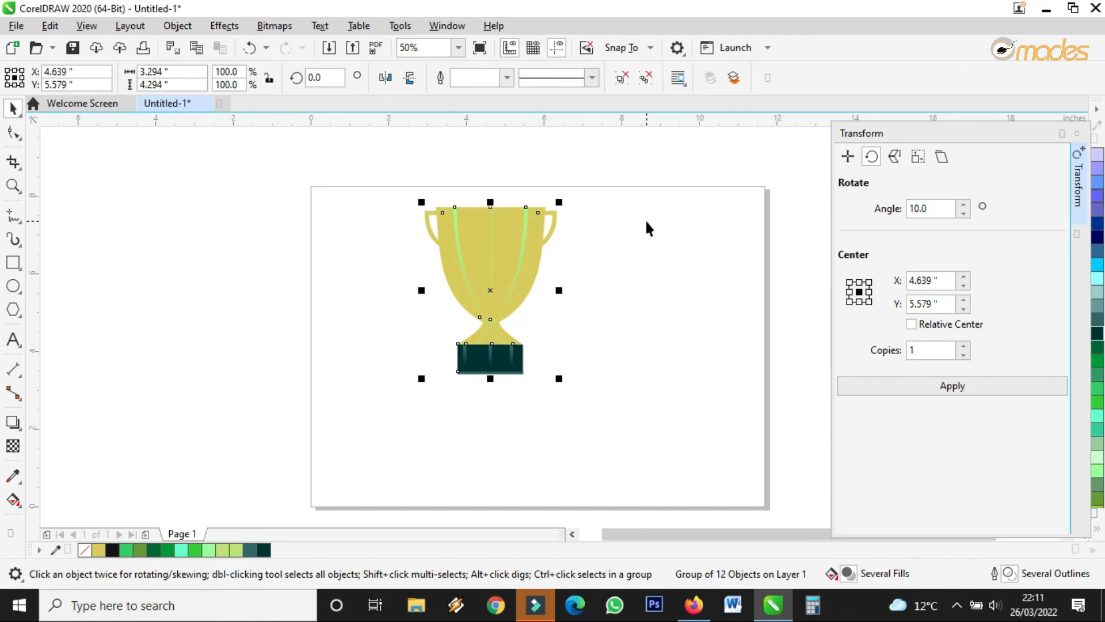
{"action": "scroll", "coordinate": [491, 293], "scroll_direction": "down", "scroll_amount": 1}
{"action": "left_click_drag", "start_coordinate": [523, 340], "coordinate": [550, 368]}
{"action": "left_click", "coordinate": [697, 292]}
{"action": "left_click_drag", "start_coordinate": [664, 198], "coordinate": [829, 427]}
Move the wreath around the trophy, then lower the trophy and scale it to 123.7% to fit inside.
{"action": "left_click_drag", "start_coordinate": [741, 313], "coordinate": [499, 316]}
{"action": "left_click", "coordinate": [604, 282]}
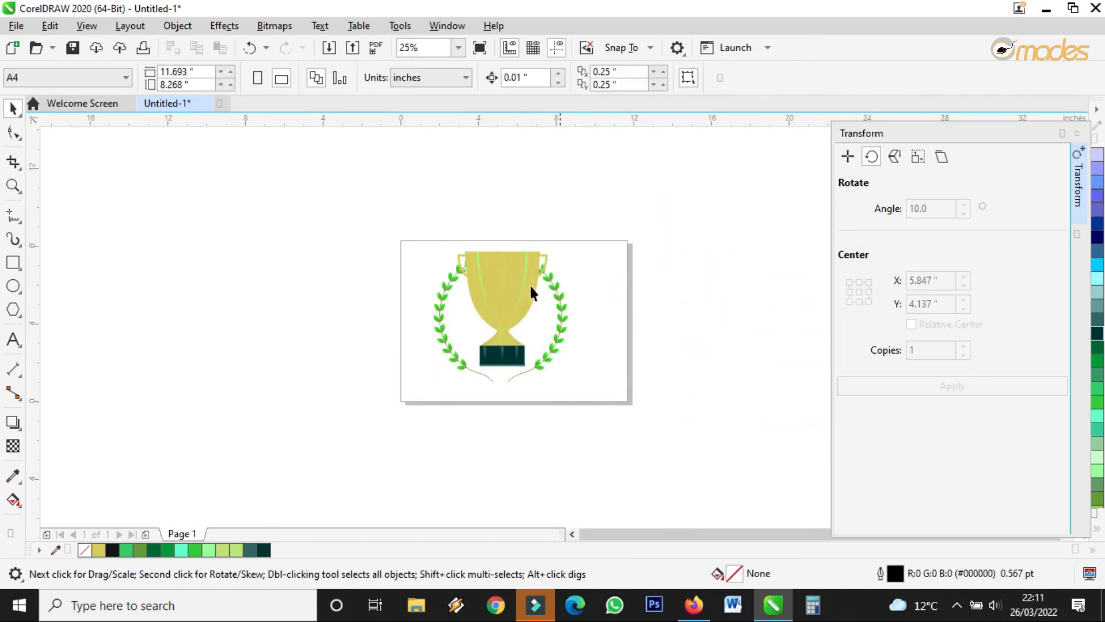
{"action": "scroll", "coordinate": [471, 277], "scroll_direction": "up", "scroll_amount": 1}
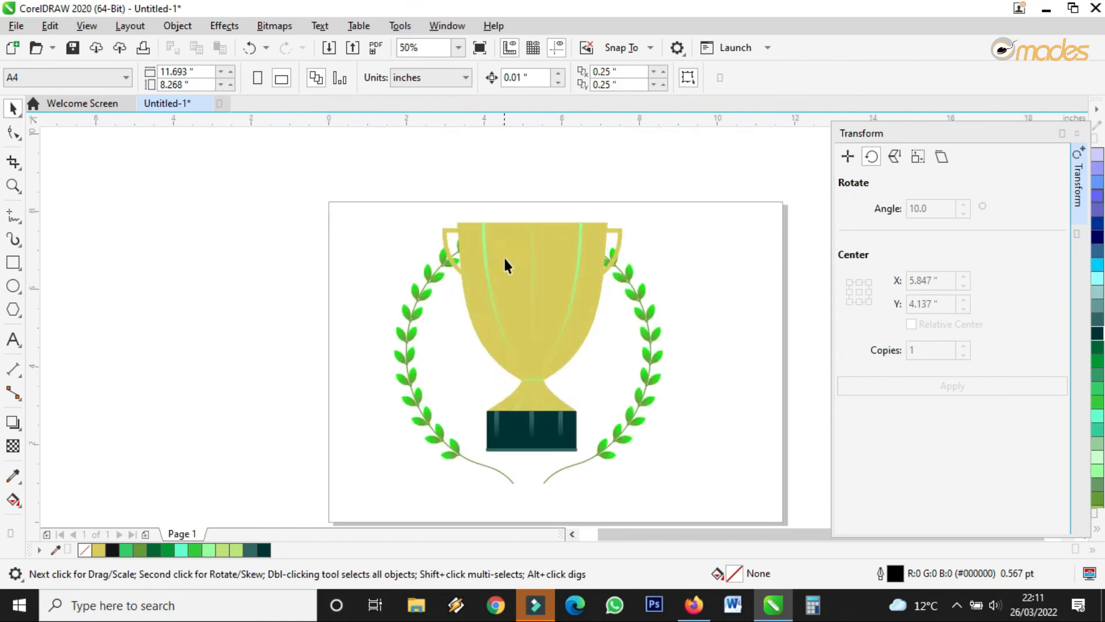
{"action": "left_click", "coordinate": [503, 257]}
{"action": "left_click_drag", "start_coordinate": [624, 214], "coordinate": [597, 248]}
{"action": "left_click_drag", "start_coordinate": [555, 284], "coordinate": [548, 327]}
{"action": "left_click_drag", "start_coordinate": [591, 296], "coordinate": [559, 322]}
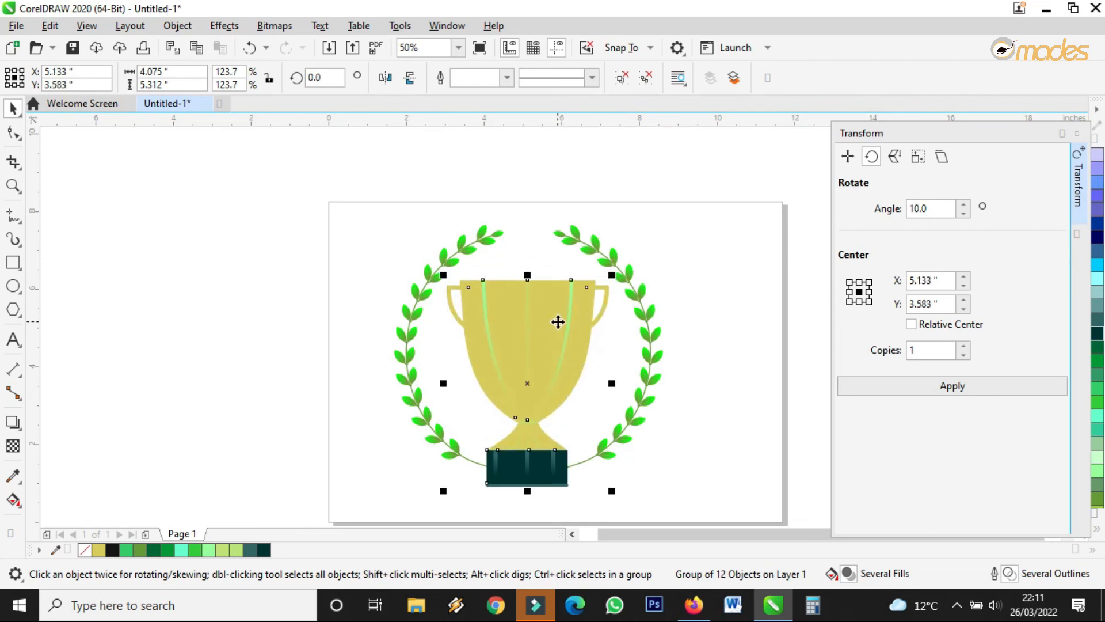
{"action": "left_click_drag", "start_coordinate": [612, 278], "coordinate": [616, 274]}
Group the trophy and wreath and center the group on the page.
{"action": "left_click", "coordinate": [637, 382]}
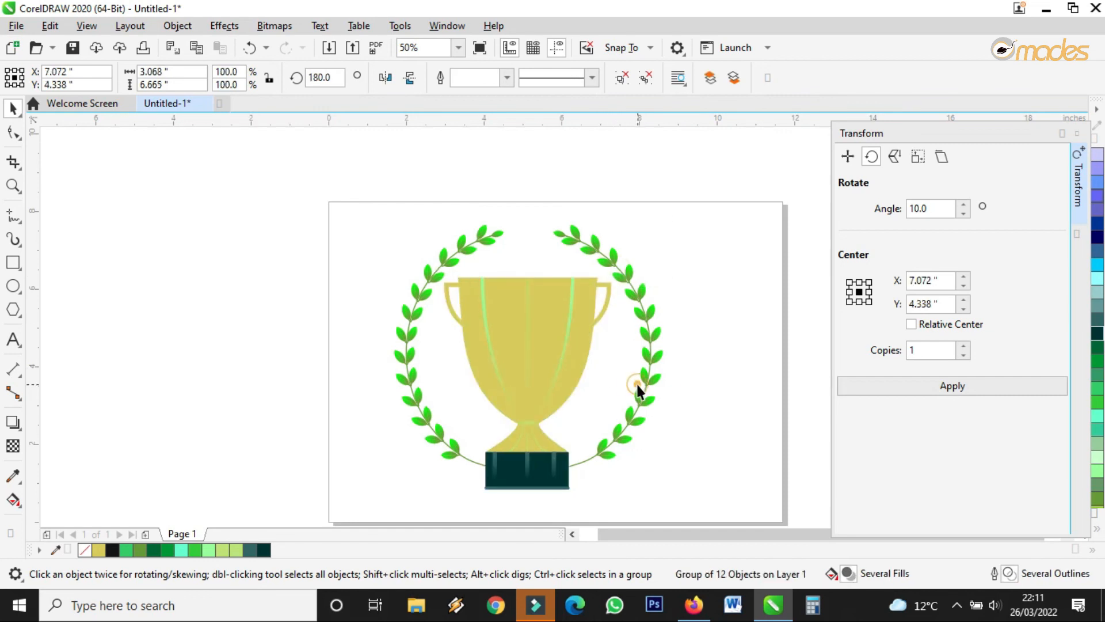
{"action": "left_click", "coordinate": [686, 374]}
{"action": "scroll", "coordinate": [538, 354], "scroll_direction": "down", "scroll_amount": 2}
{"action": "left_click_drag", "start_coordinate": [362, 230], "coordinate": [662, 460]}
{"action": "scroll", "coordinate": [569, 352], "scroll_direction": "up", "scroll_amount": 2}
{"action": "left_click", "coordinate": [825, 77]}
{"action": "scroll", "coordinate": [592, 242], "scroll_direction": "down", "scroll_amount": 2}
{"action": "scroll", "coordinate": [563, 286], "scroll_direction": "up", "scroll_amount": 1}
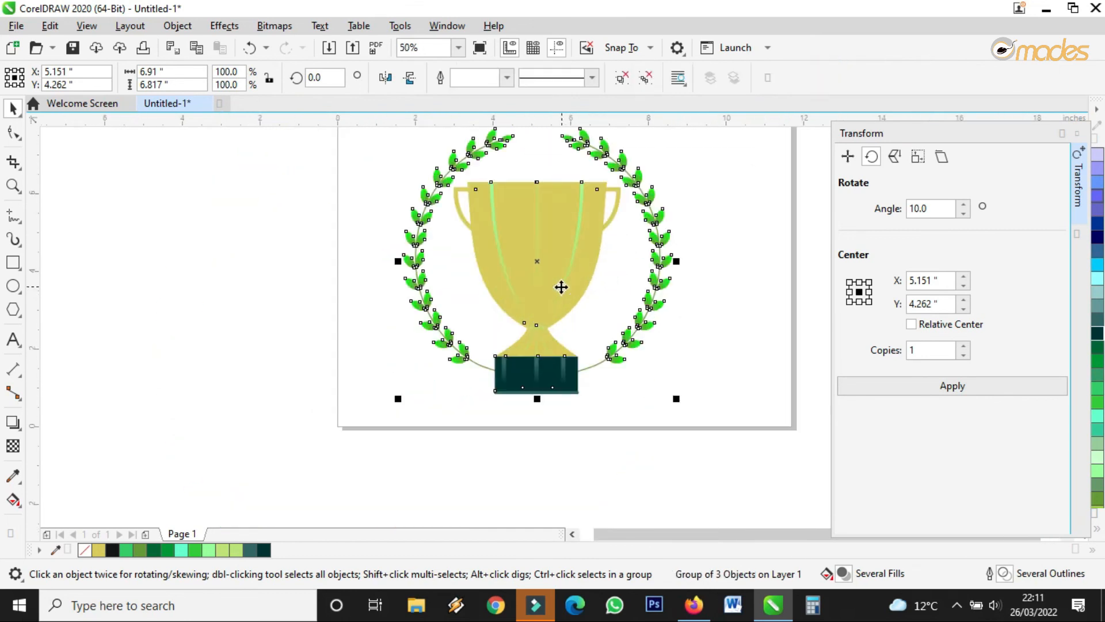
{"action": "key", "text": "p"}
Zoom in so the page fills the view.
{"action": "left_click", "coordinate": [748, 390]}
{"action": "scroll", "coordinate": [512, 443], "scroll_direction": "down", "scroll_amount": 1}
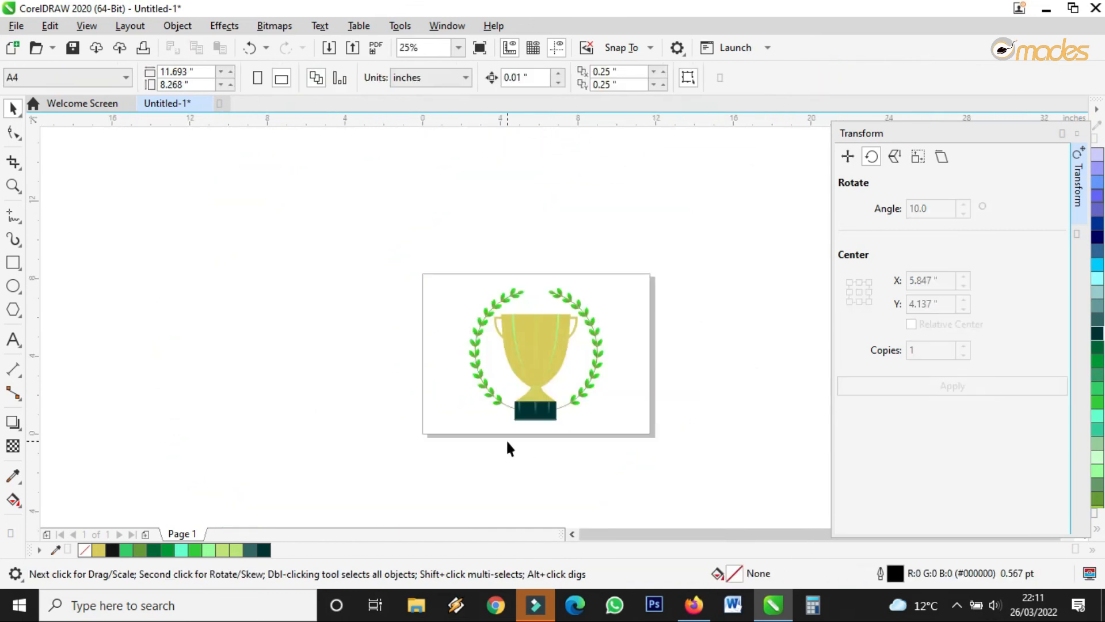
{"action": "scroll", "coordinate": [561, 389], "scroll_direction": "up", "scroll_amount": 2}
{"action": "scroll", "coordinate": [556, 392], "scroll_direction": "down", "scroll_amount": 2}
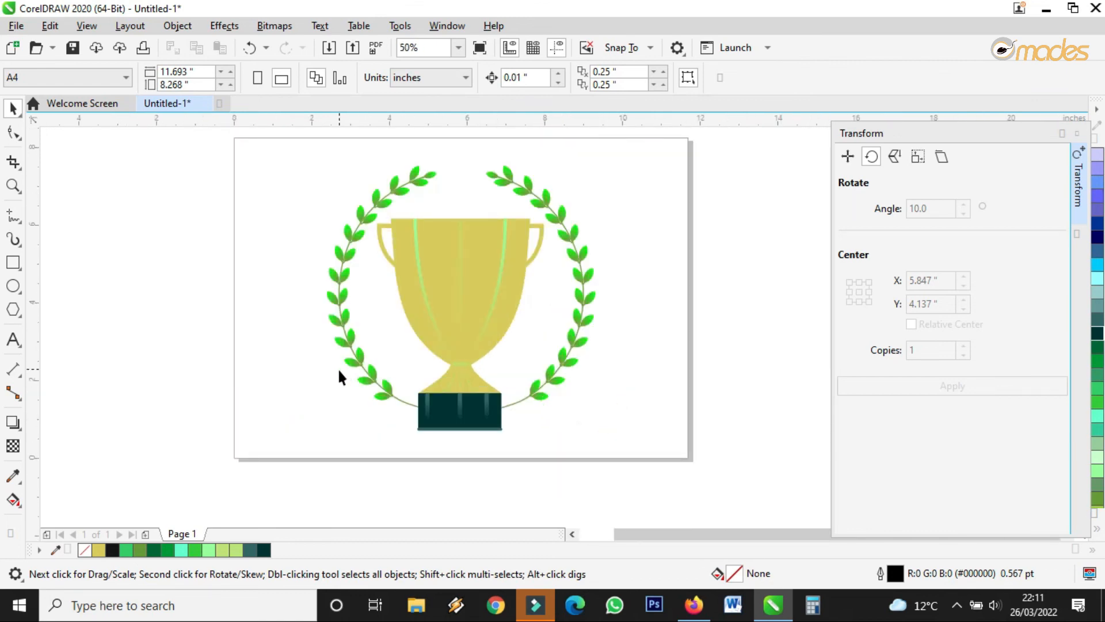
{"action": "scroll", "coordinate": [340, 377], "scroll_direction": "down", "scroll_amount": 1}
{"action": "left_click", "coordinate": [12, 186]}
{"action": "left_click_drag", "start_coordinate": [270, 246], "coordinate": [527, 428]}
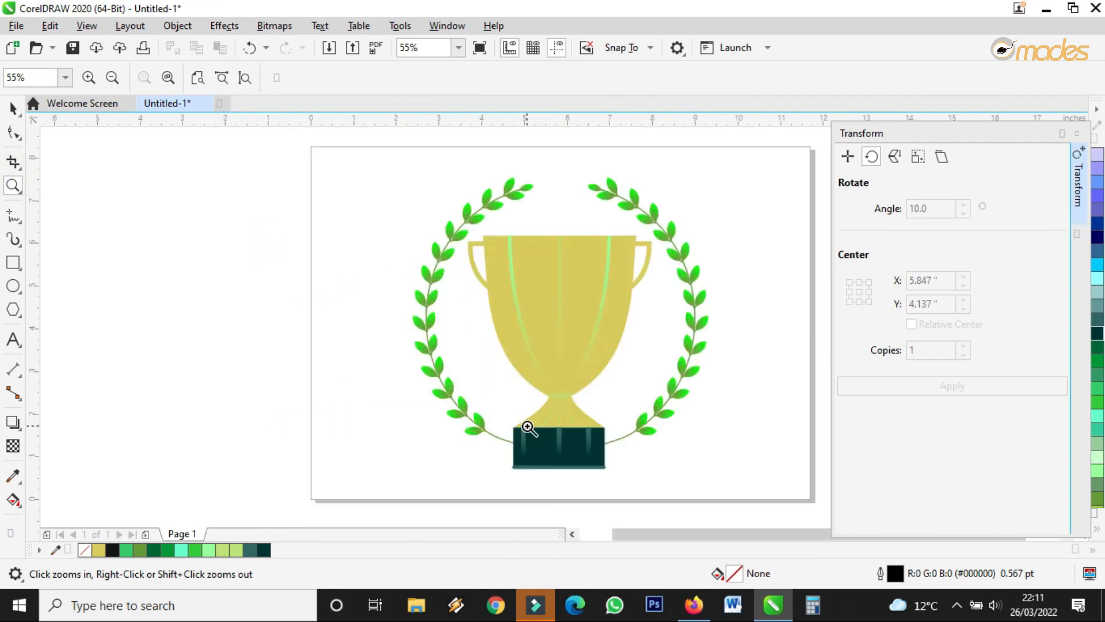